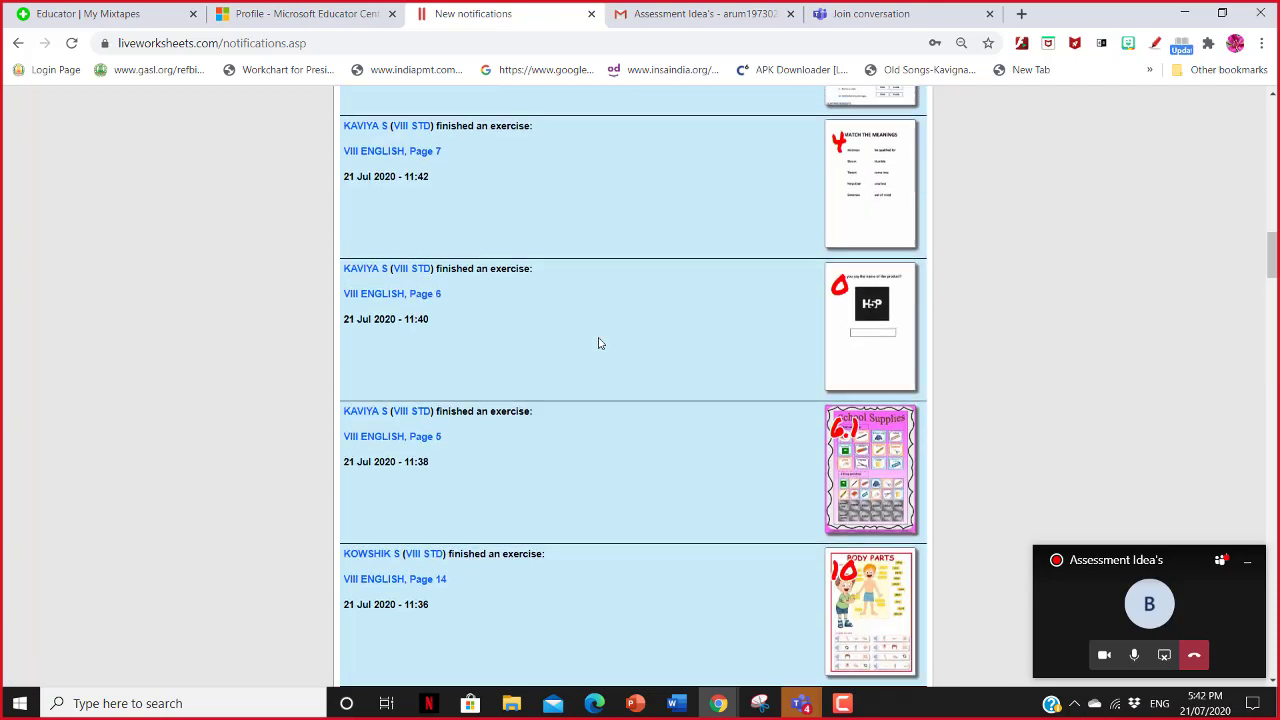
Go from Make interactive workbooks to the My interactive workbooks page listing the English workbooks.
scroll(599, 343, up, 8)
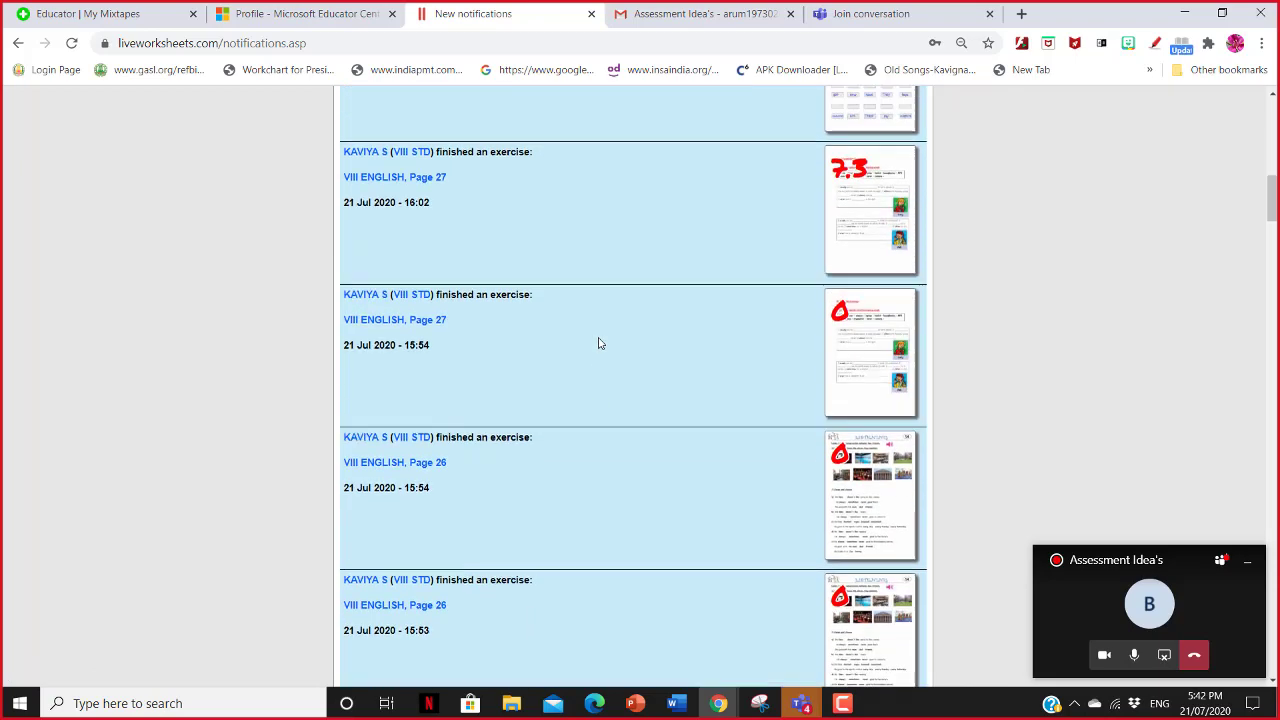
scroll(599, 343, up, 5)
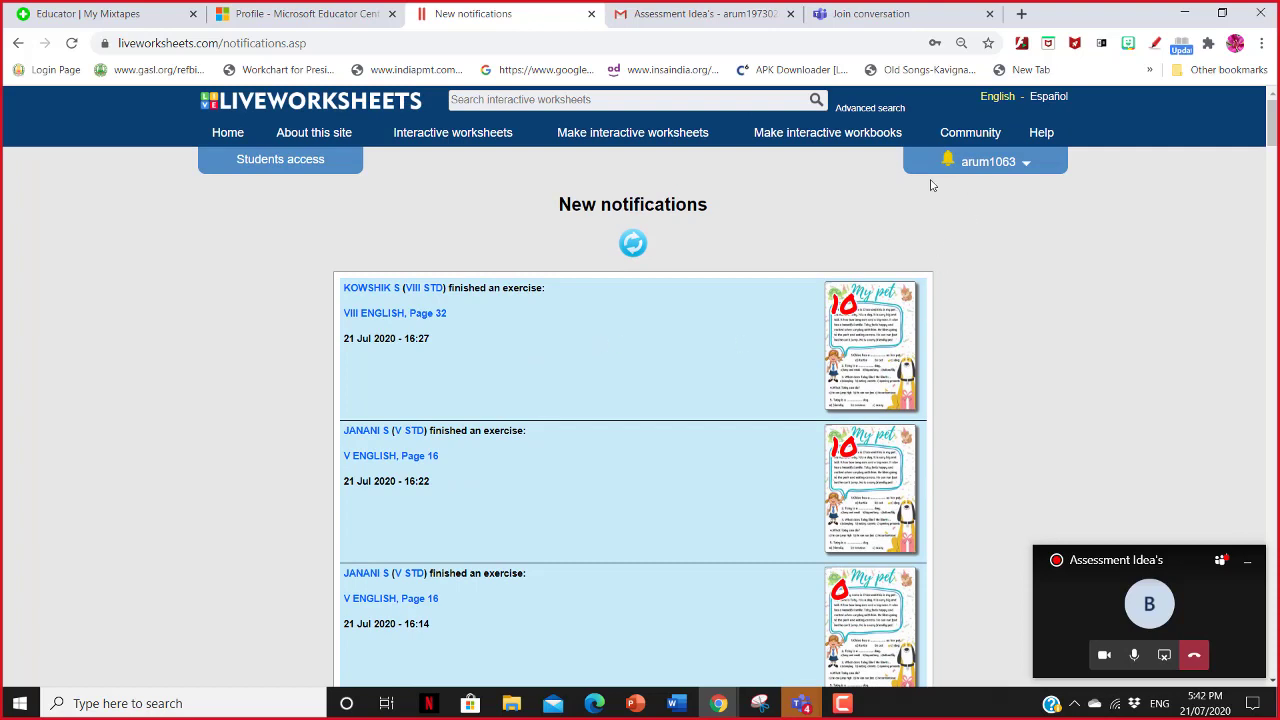
mouse_move(825, 140)
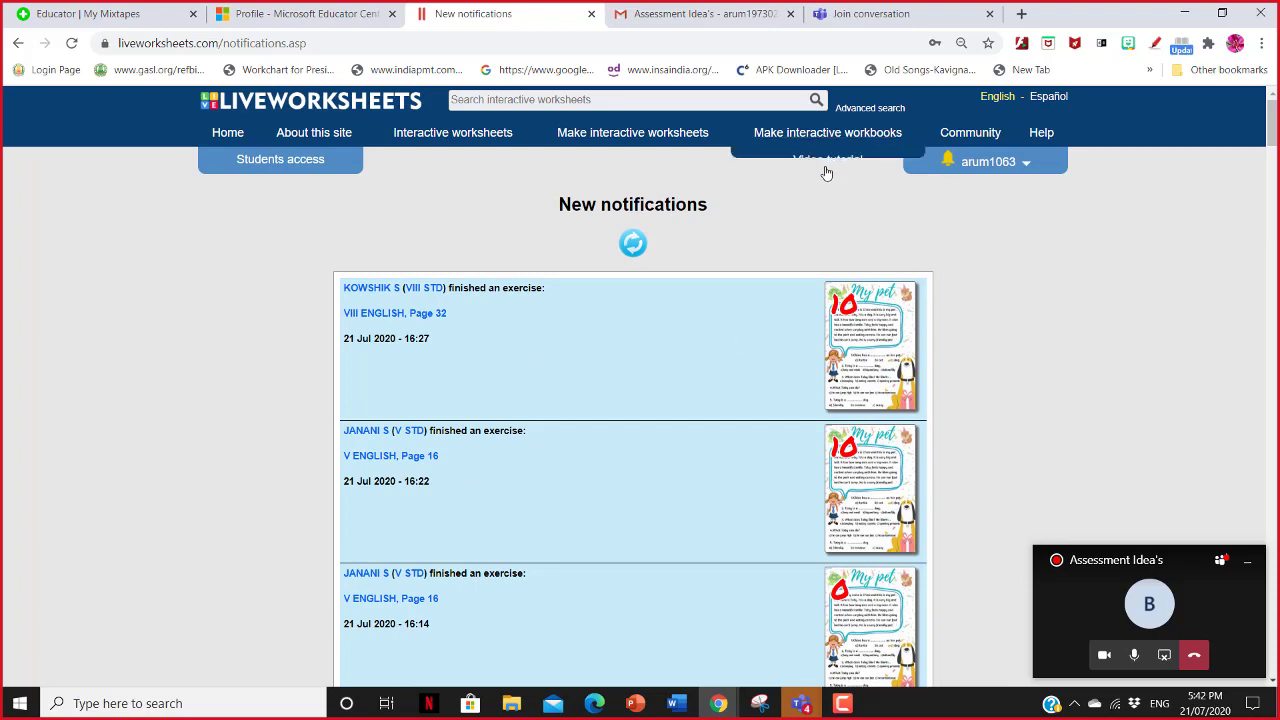
click(820, 192)
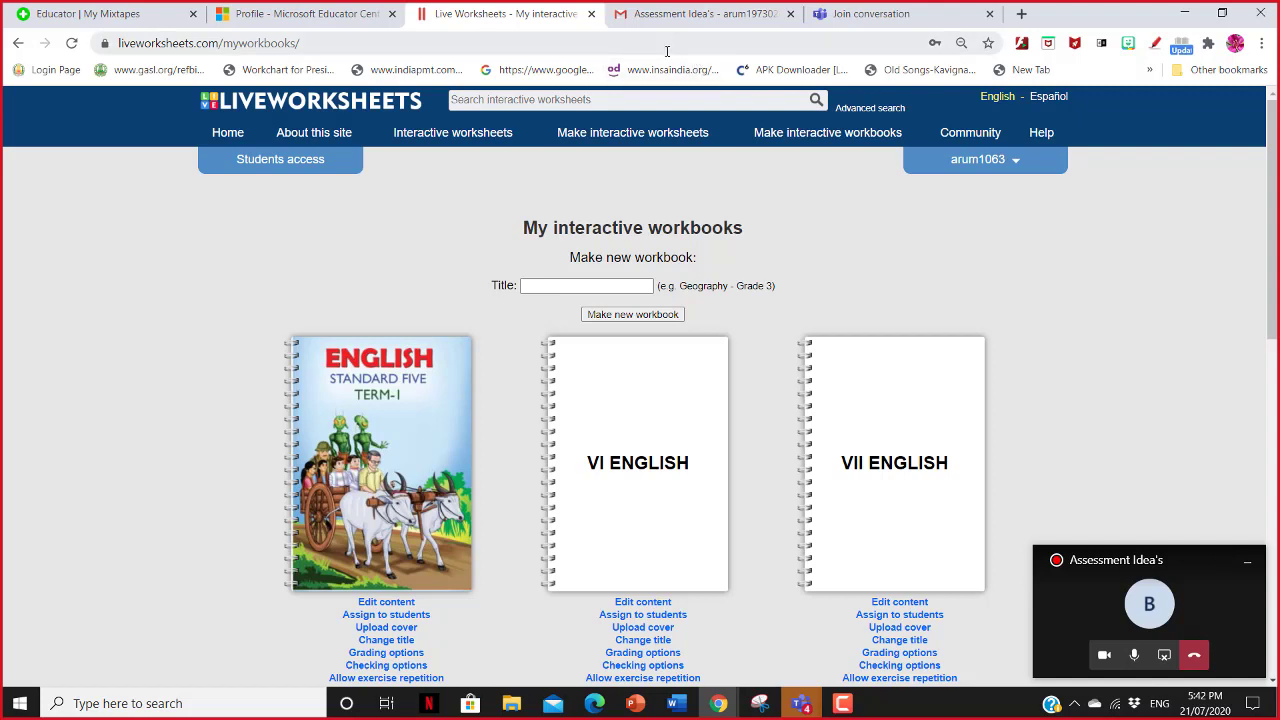
Enter 'IV ENGLISH' as the title and make the new workbook.
scroll(760, 453, down, 3)
scroll(760, 453, down, 1)
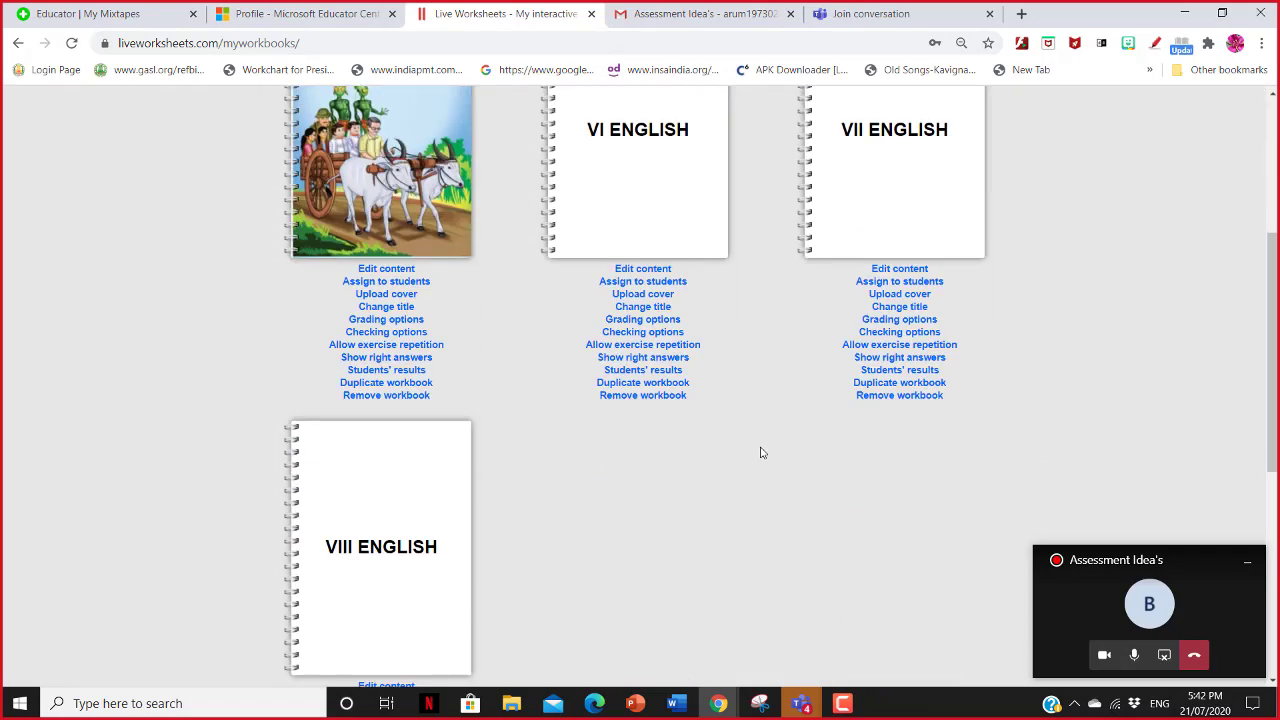
scroll(760, 451, up, 1)
scroll(757, 451, down, 2)
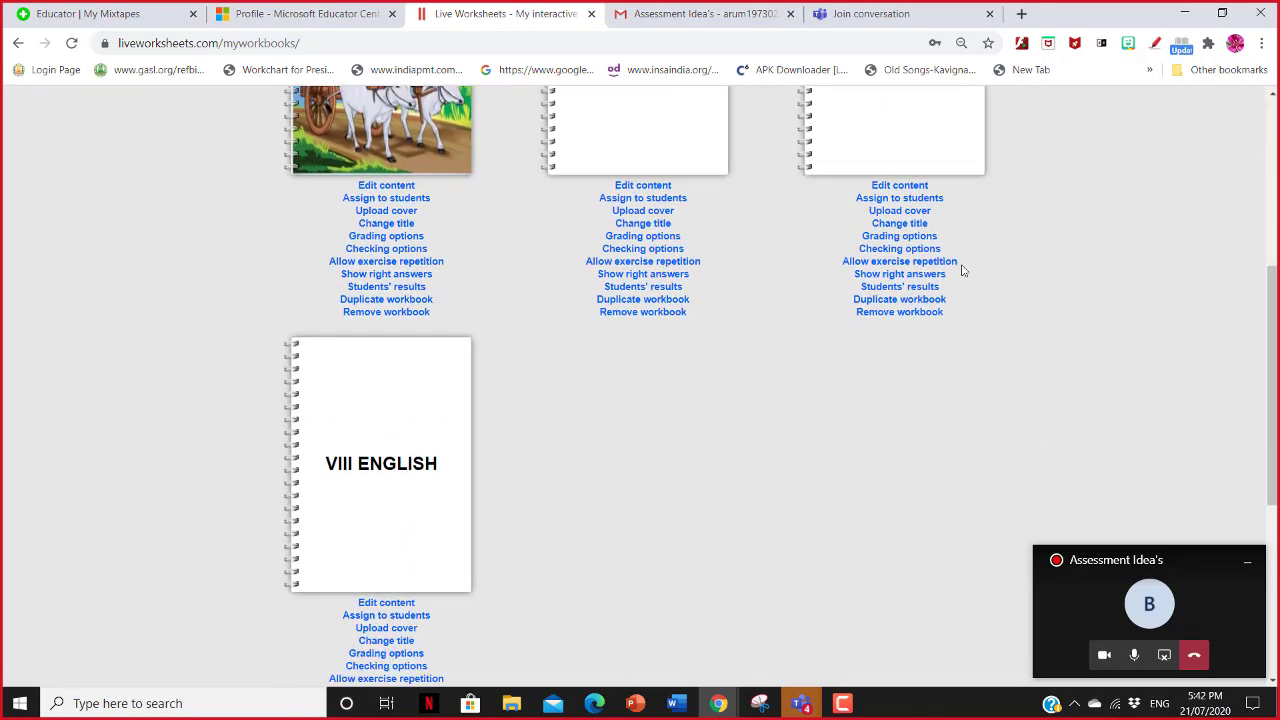
scroll(803, 315, up, 4)
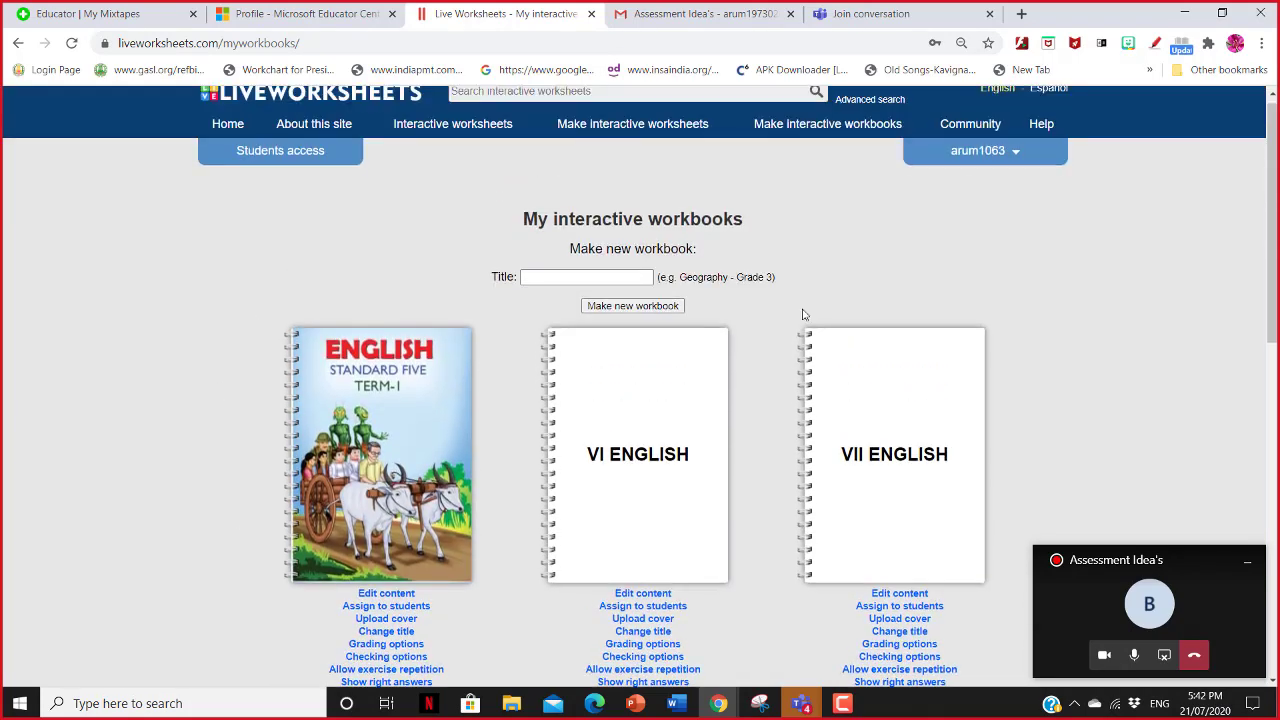
scroll(803, 315, down, 1)
scroll(803, 315, down, 1)
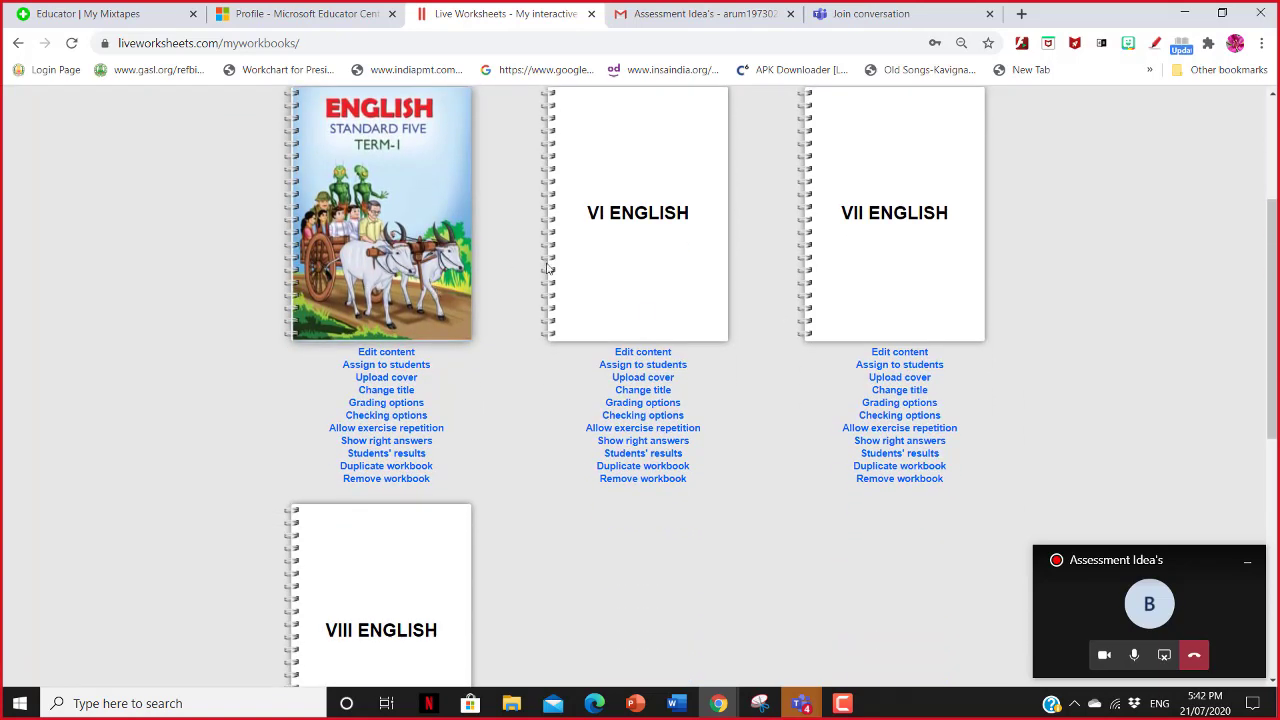
scroll(471, 600, up, 3)
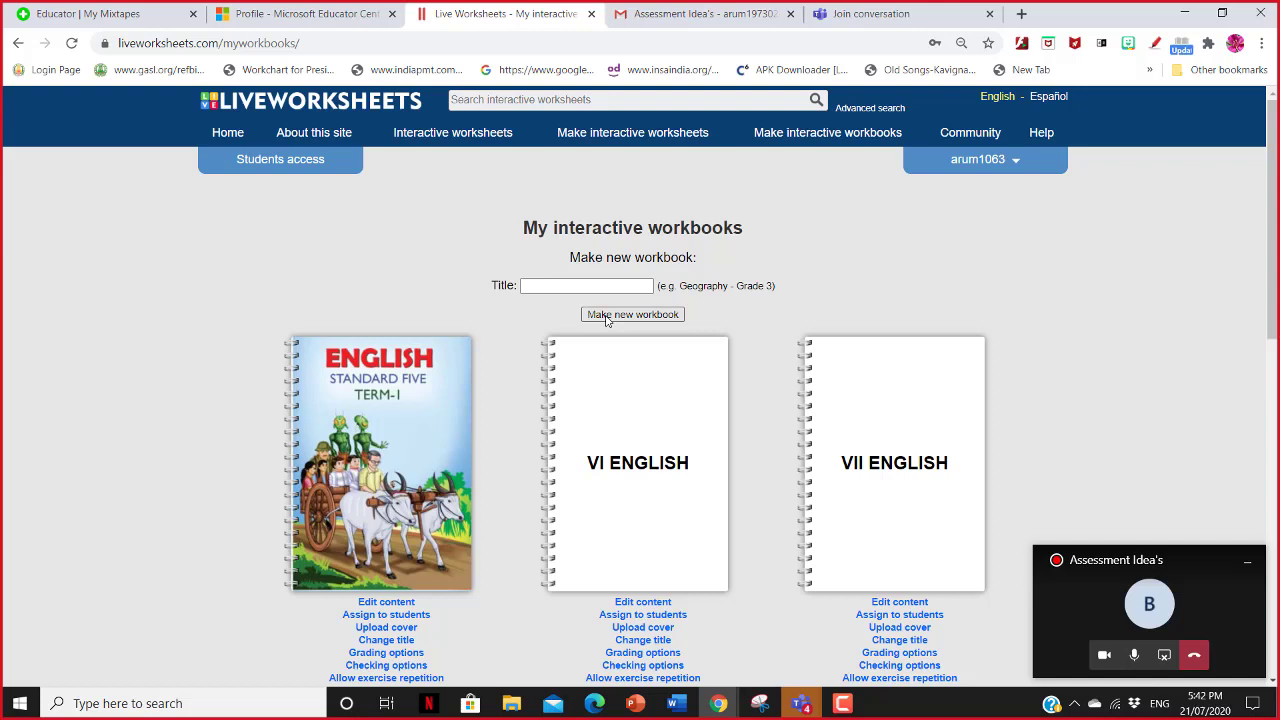
click(605, 317)
click(543, 288)
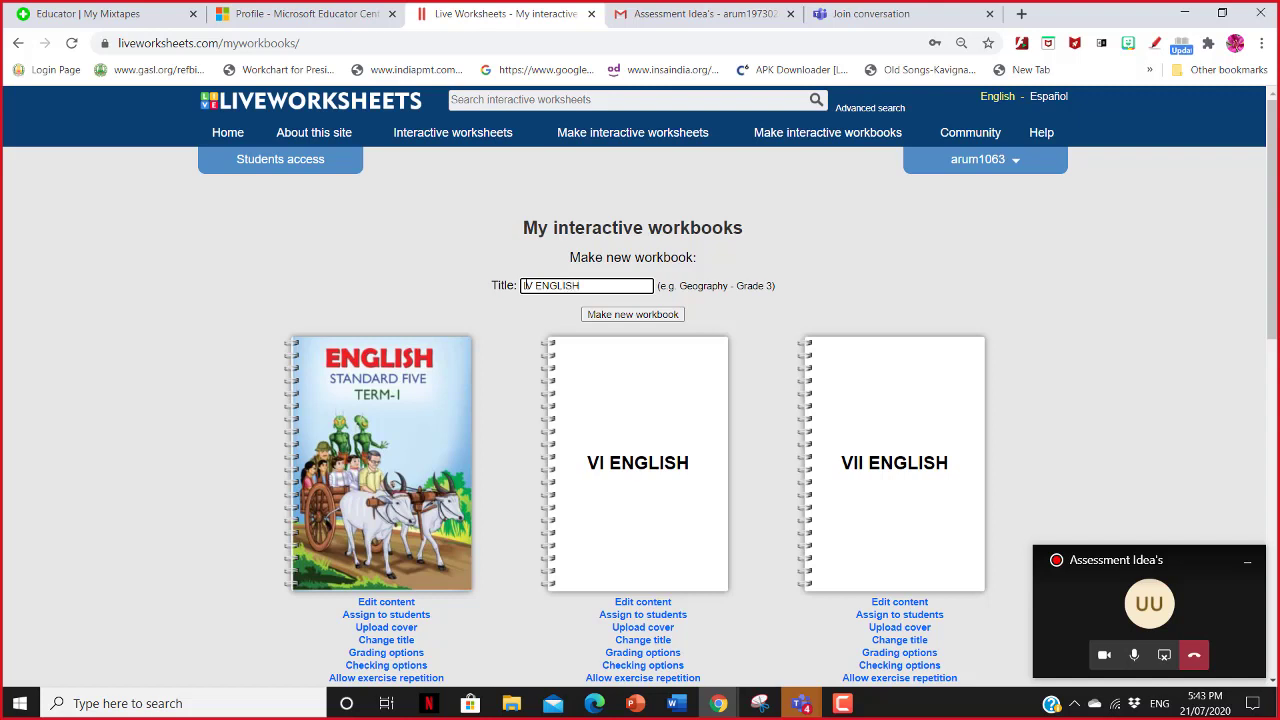
click(601, 316)
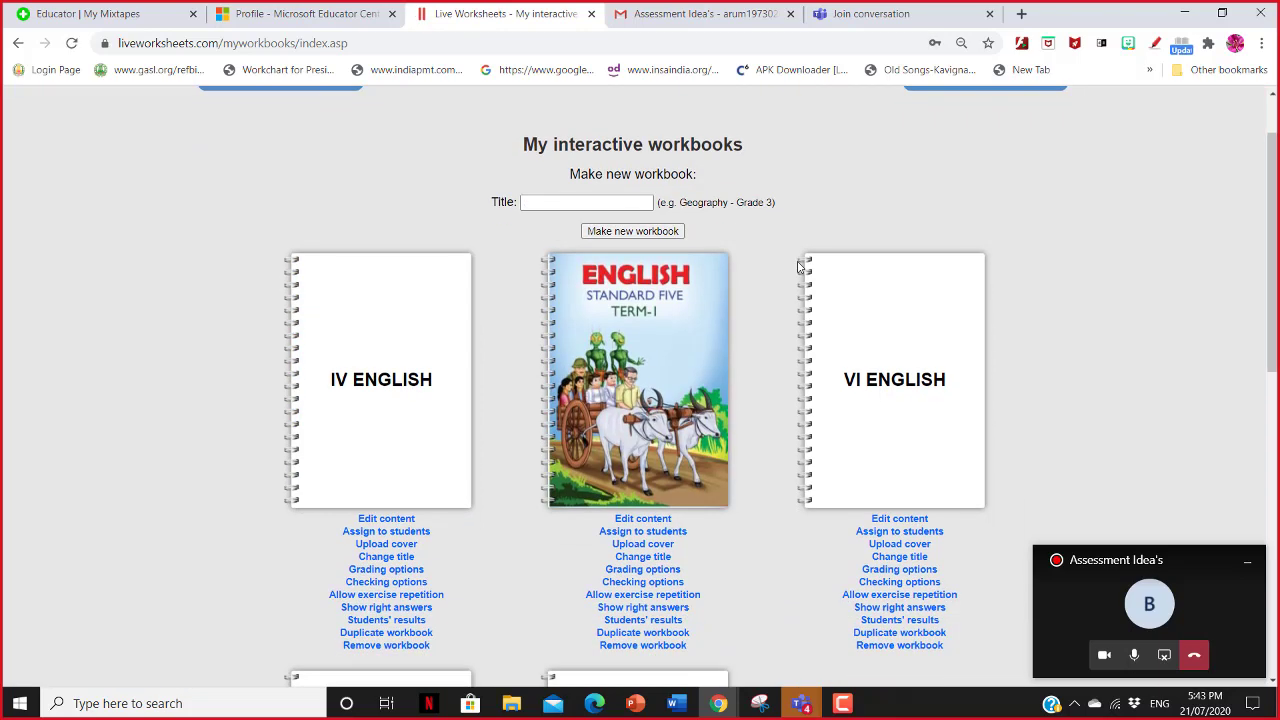
Peek into the new IV ENGLISH workbook, then open V ENGLISH to view its worksheets.
scroll(360, 447, down, 1)
scroll(377, 494, down, 3)
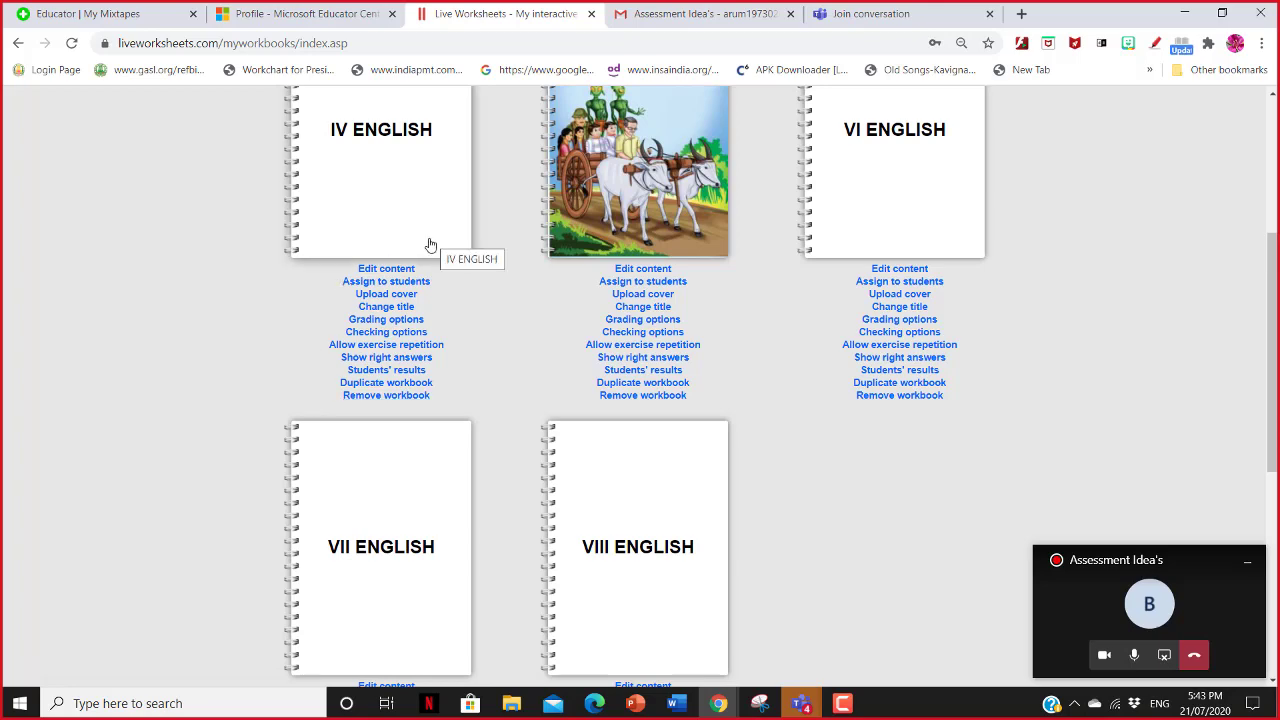
scroll(951, 209, up, 2)
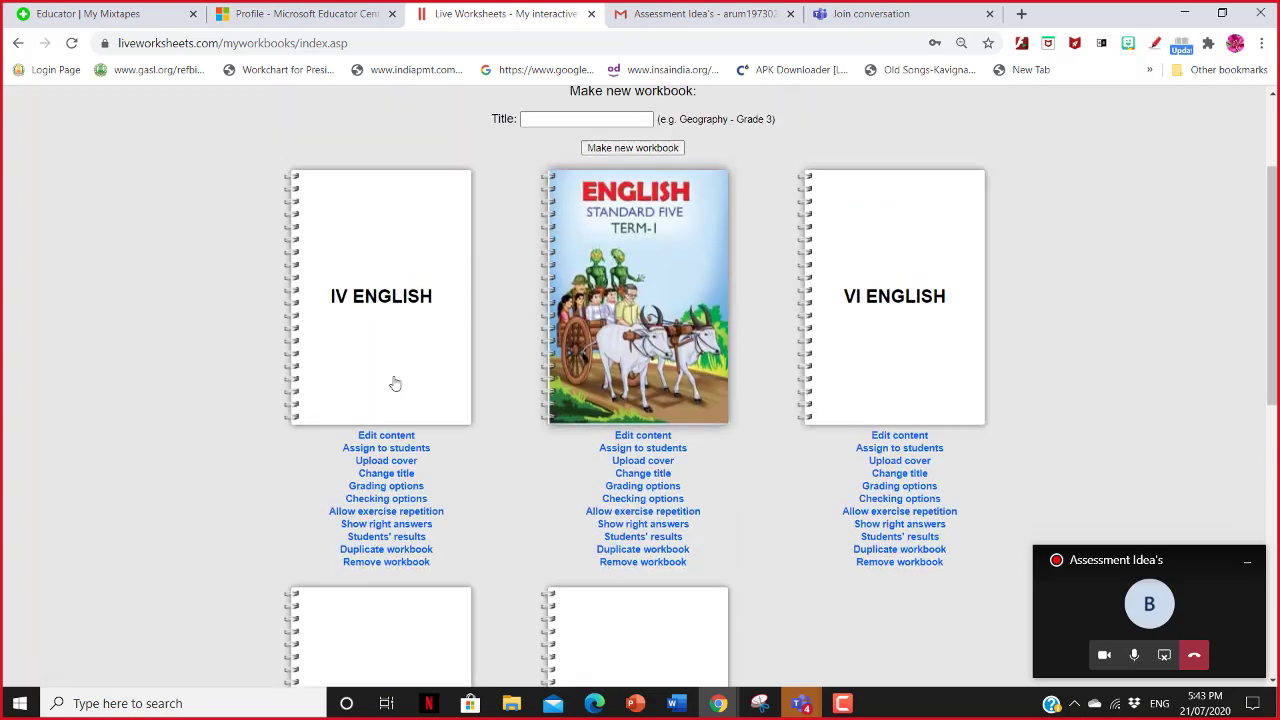
click(369, 315)
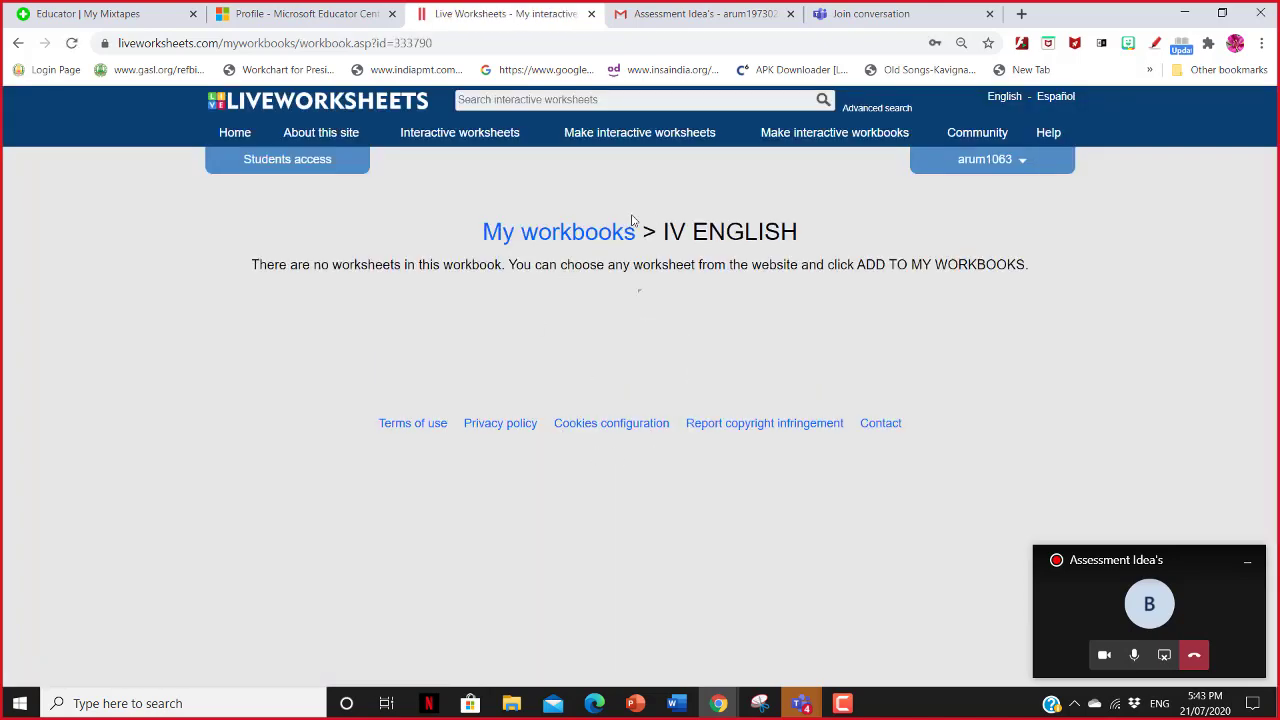
click(578, 242)
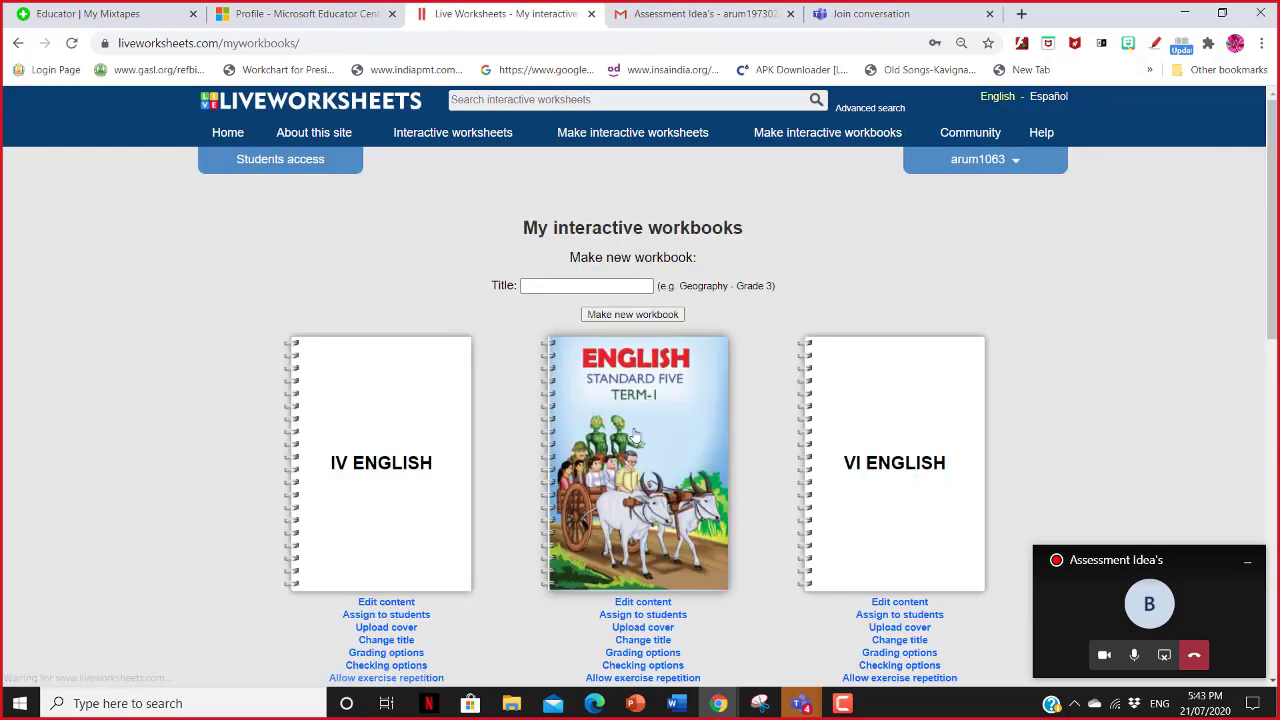
click(772, 396)
scroll(772, 400, down, 8)
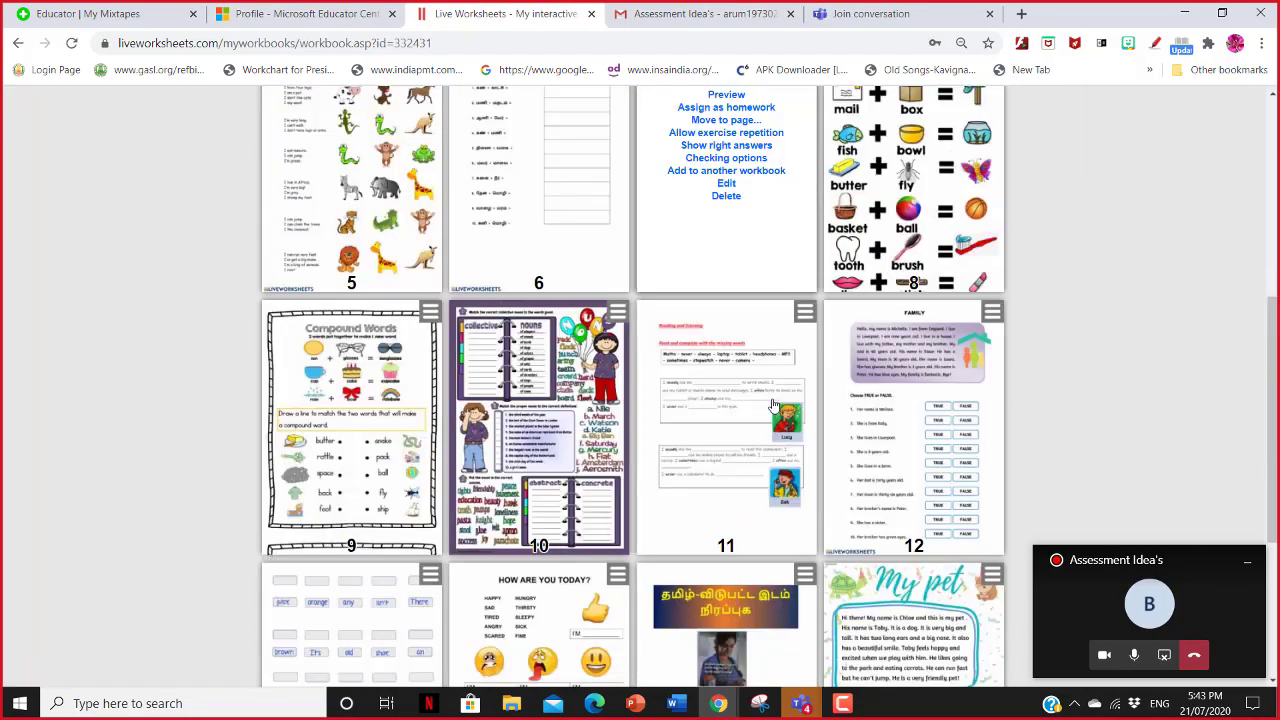
scroll(772, 405, up, 4)
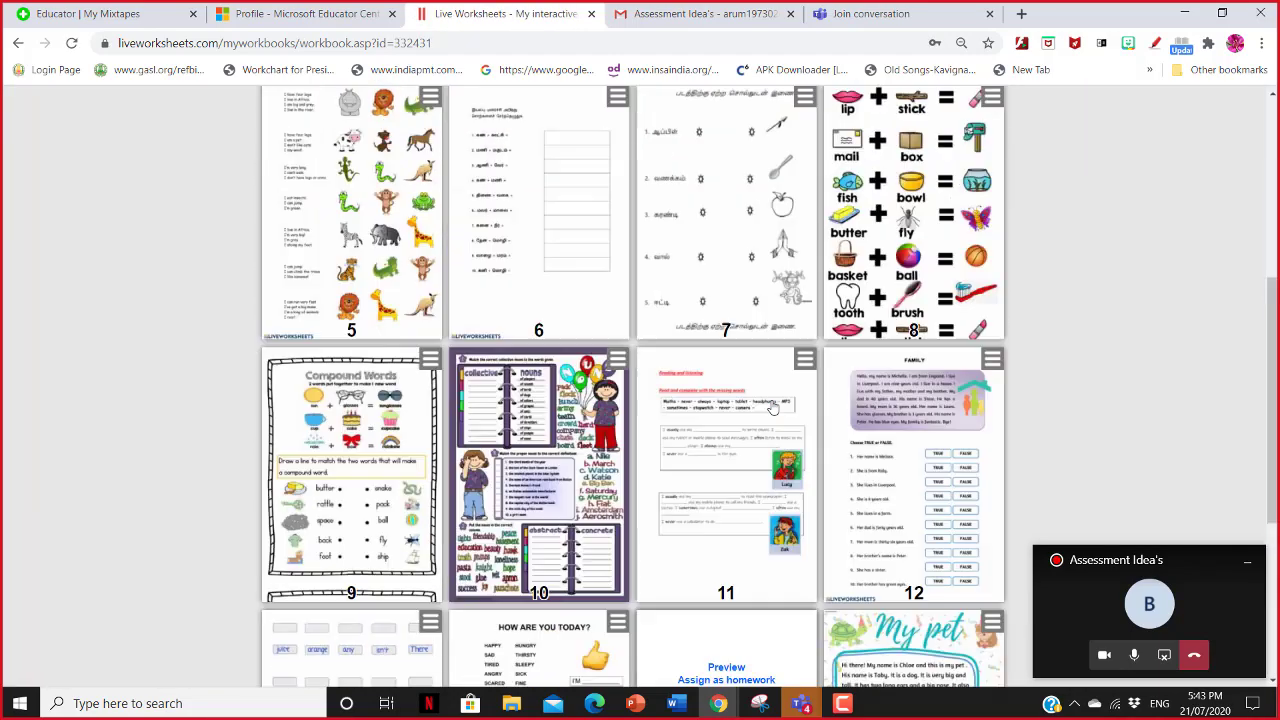
scroll(772, 407, up, 4)
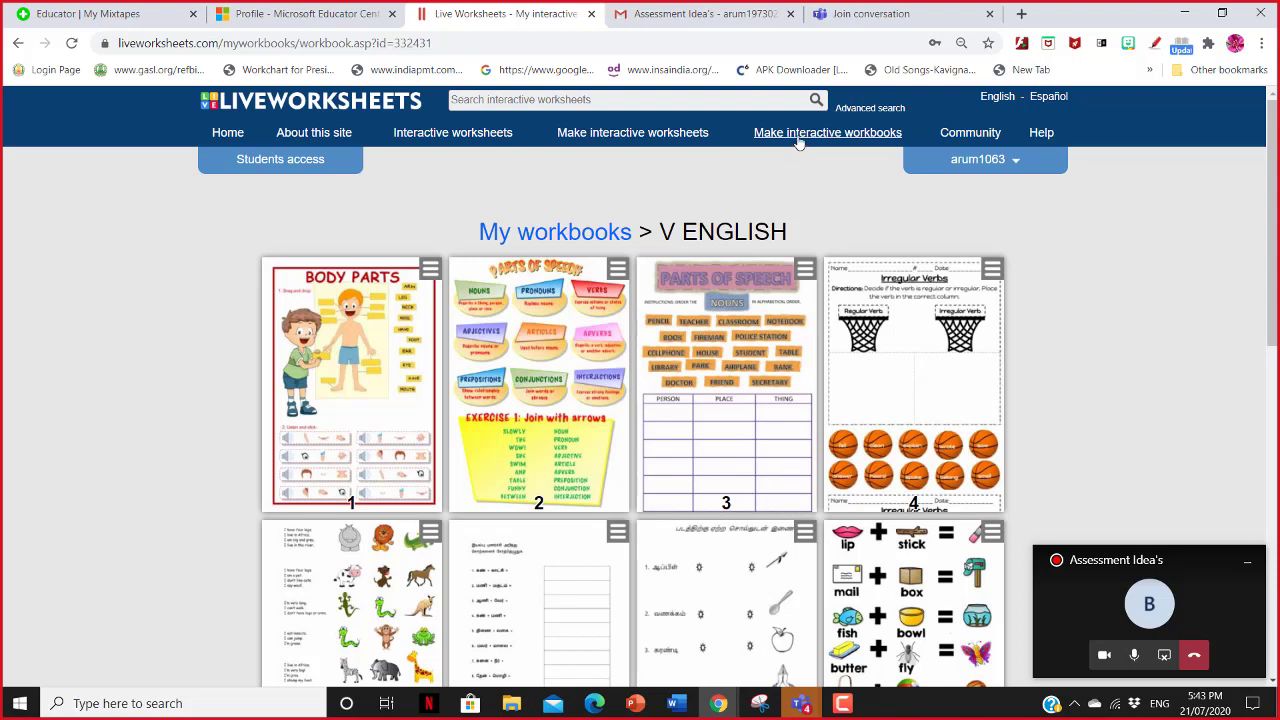
Open the My worksheets list from the account menu.
click(1010, 165)
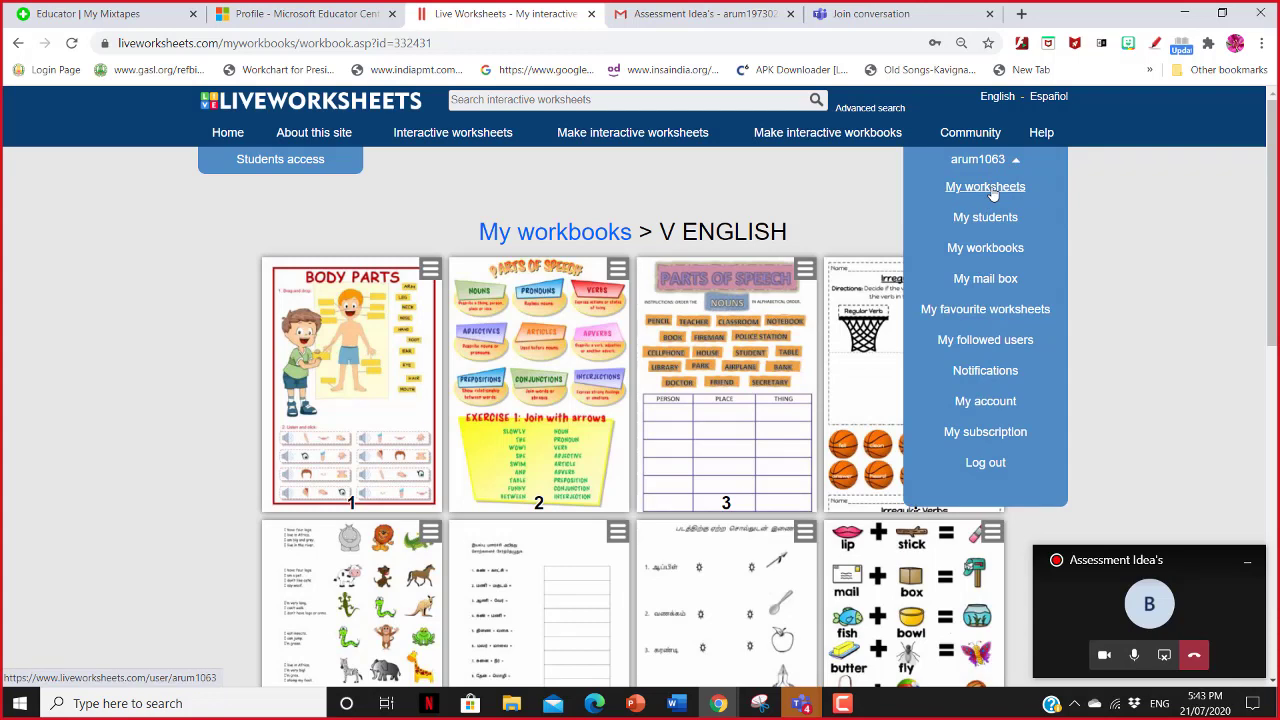
click(993, 190)
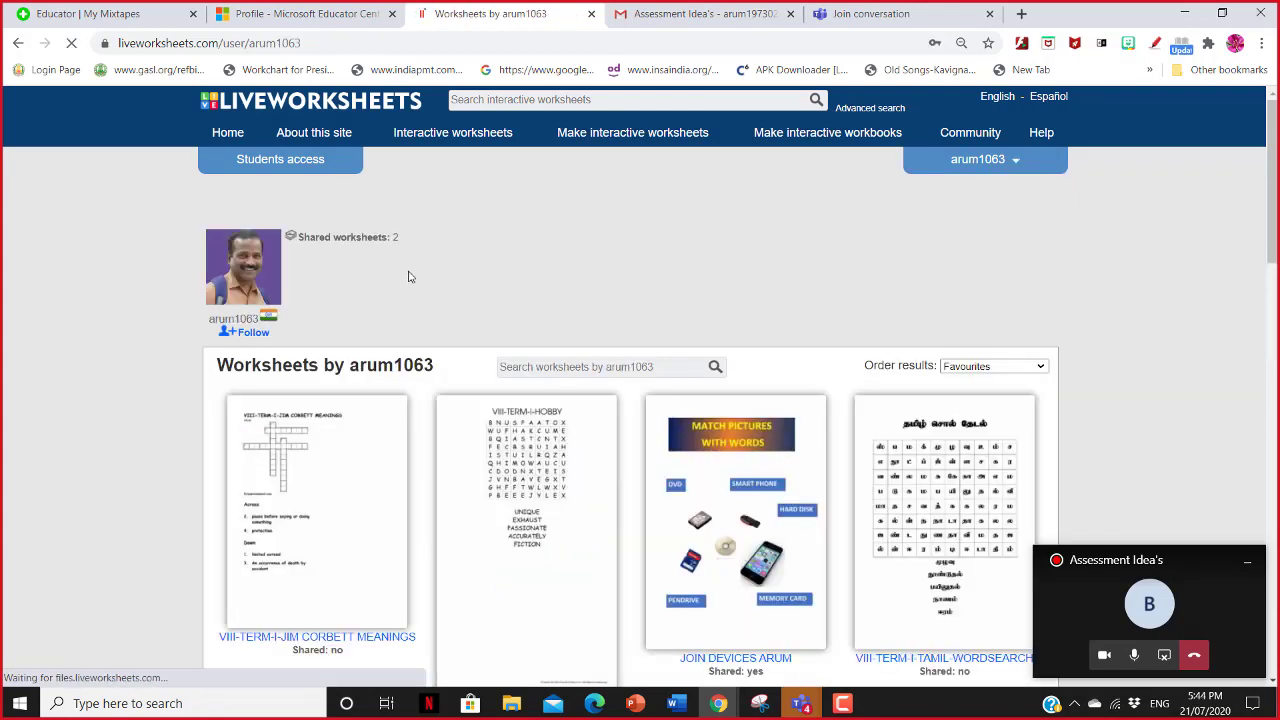
scroll(408, 275, down, 1)
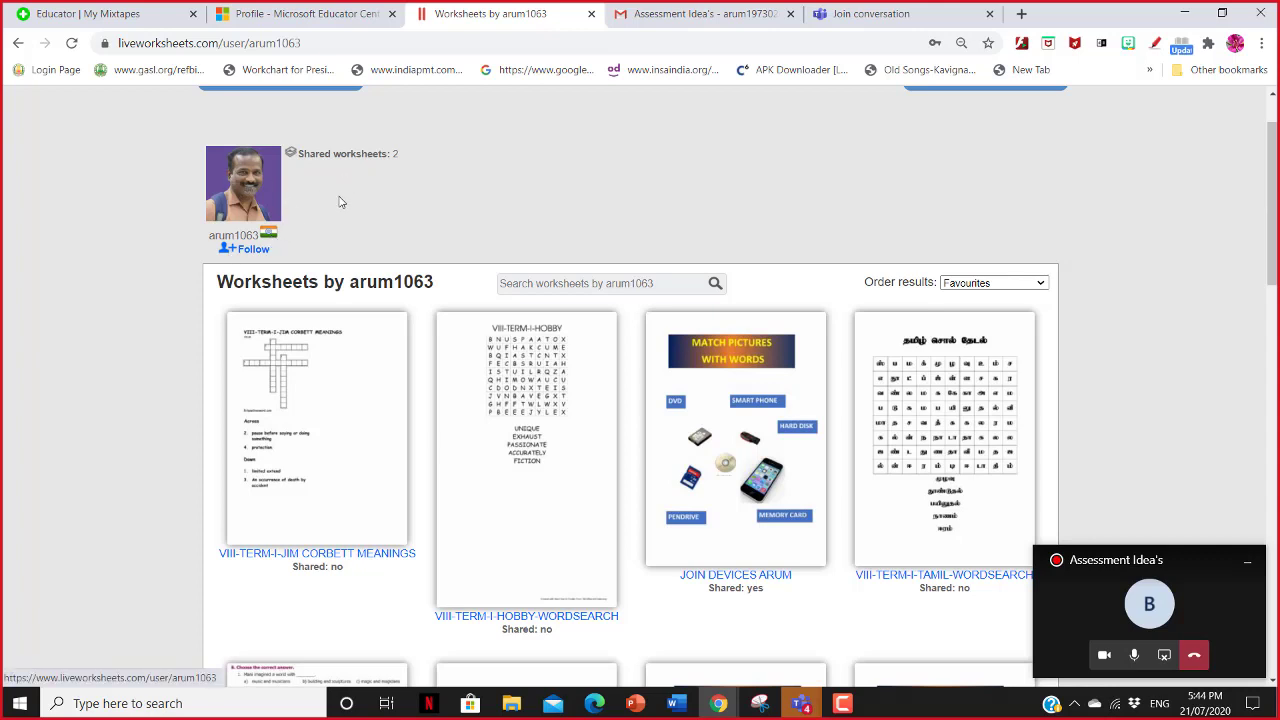
scroll(335, 217, down, 3)
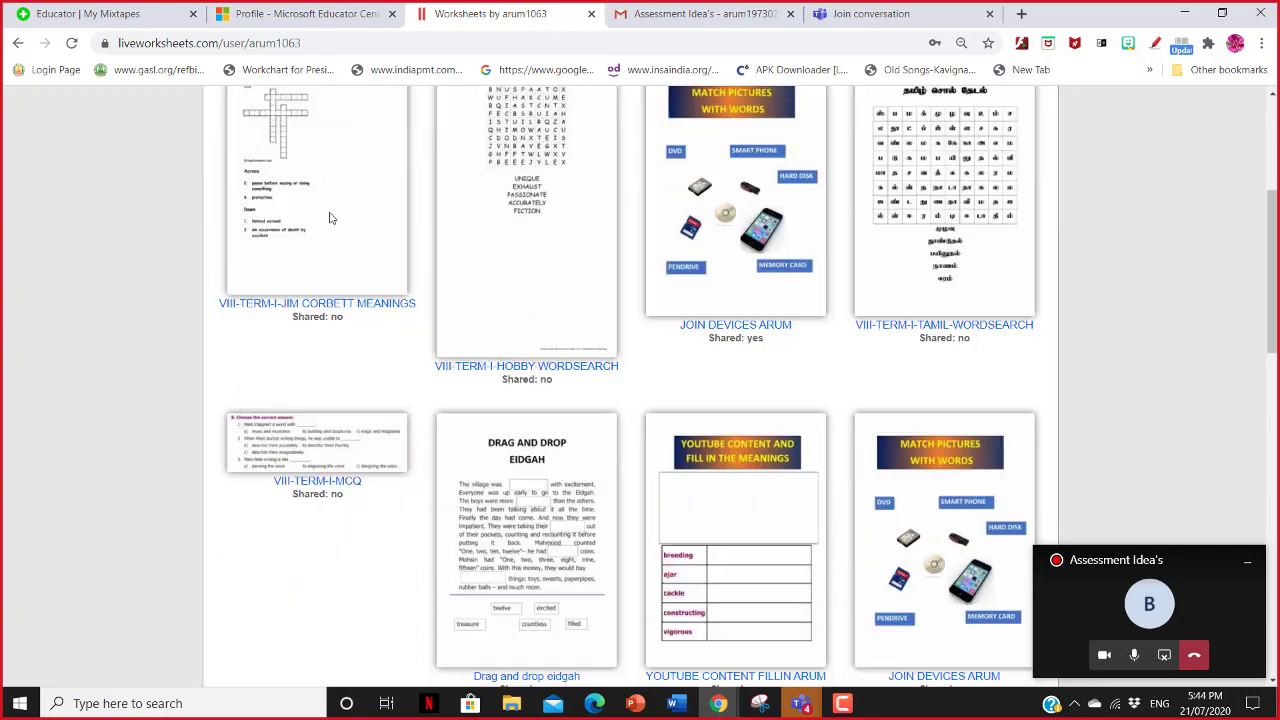
Scroll to the bottom row showing DRAGANDDROP EIDGAH and VIII-TERM-I-TAMIL-WORDSEARCH.
scroll(331, 219, up, 1)
scroll(331, 218, down, 5)
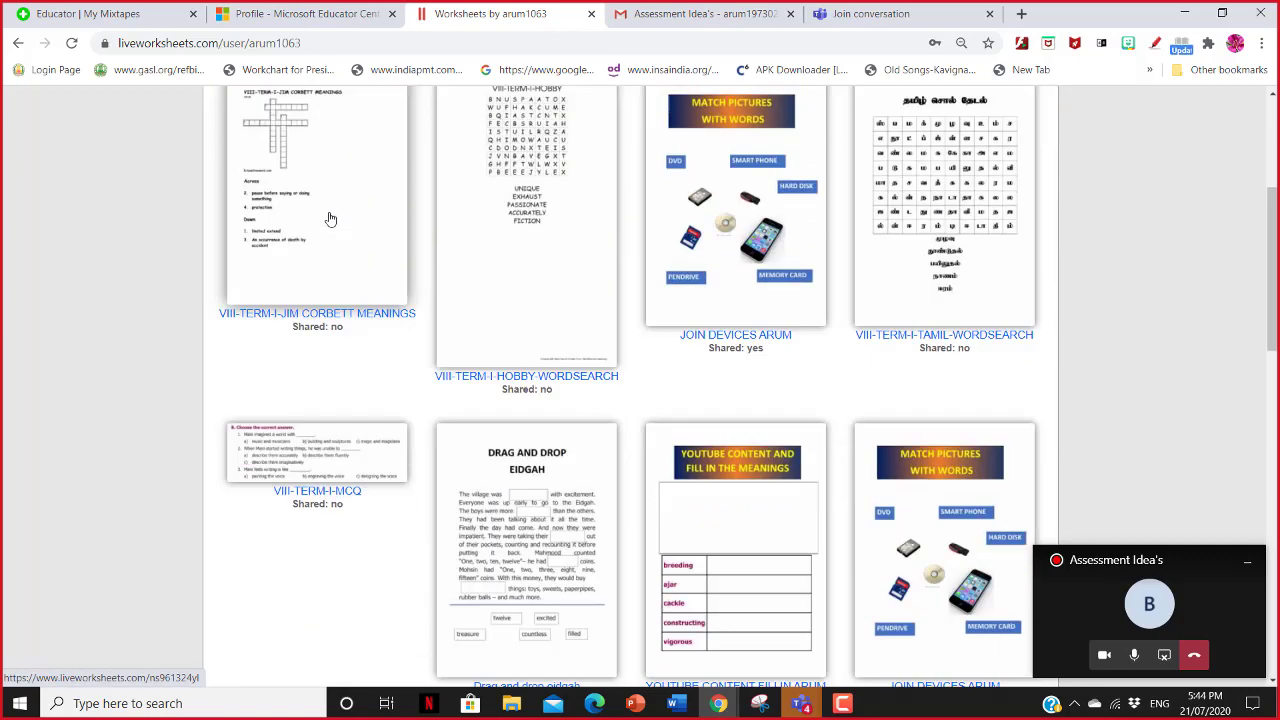
scroll(331, 218, down, 3)
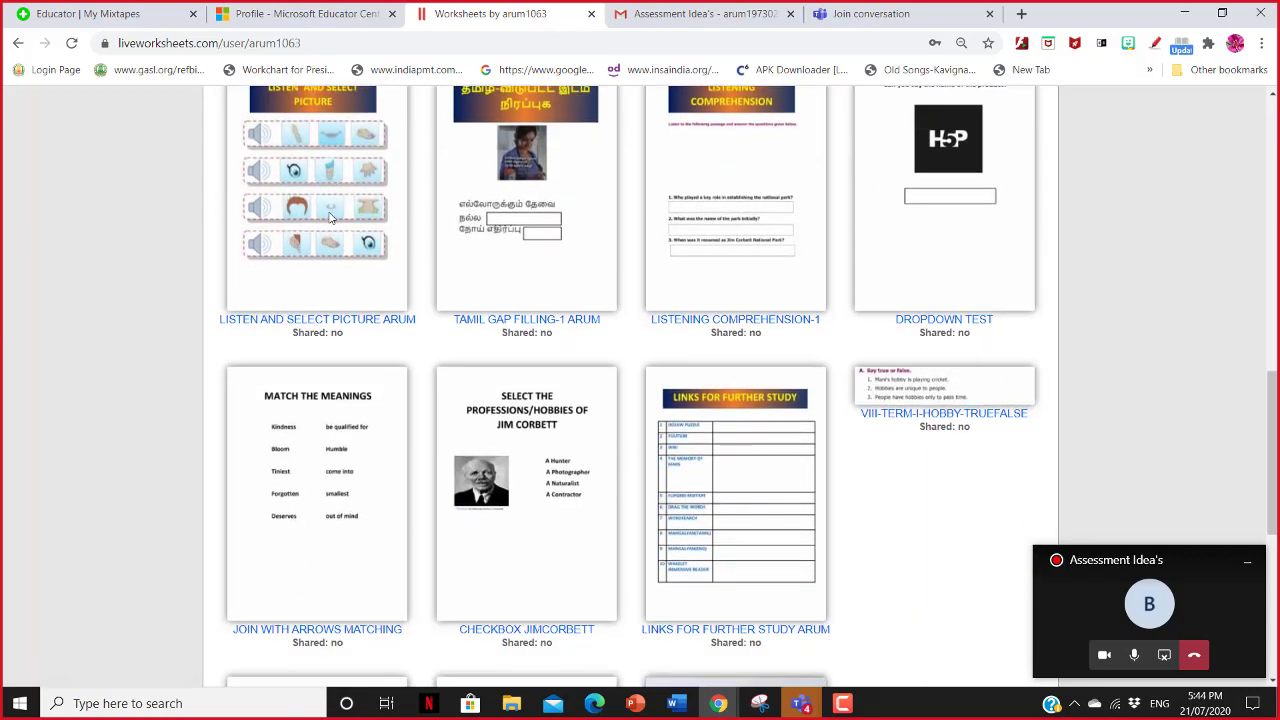
scroll(331, 218, down, 1)
scroll(331, 218, down, 3)
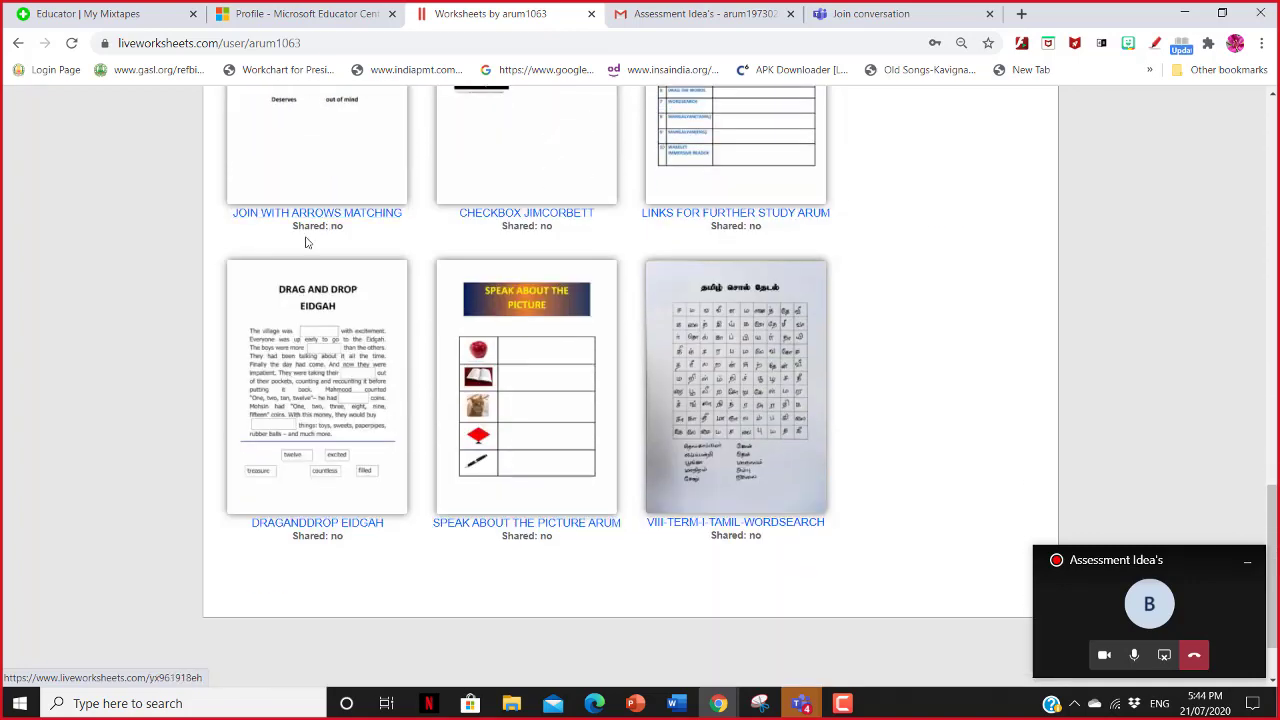
mouse_move(270, 341)
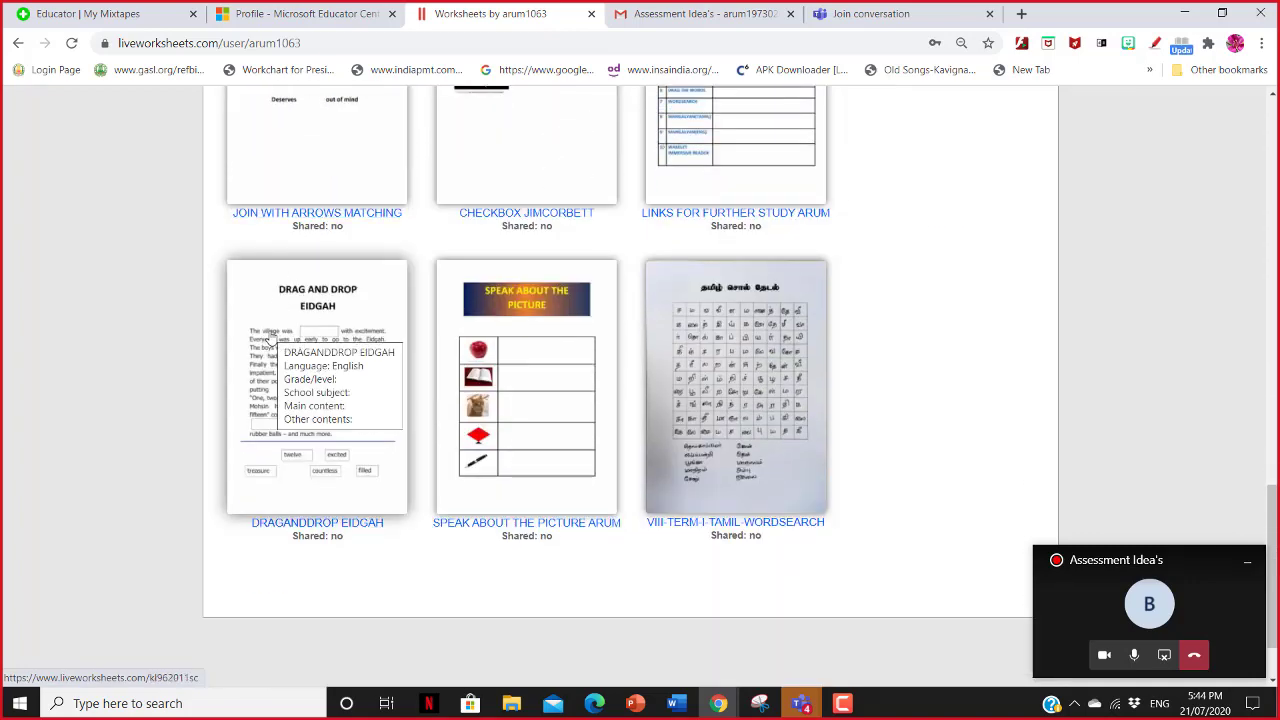
mouse_move(684, 355)
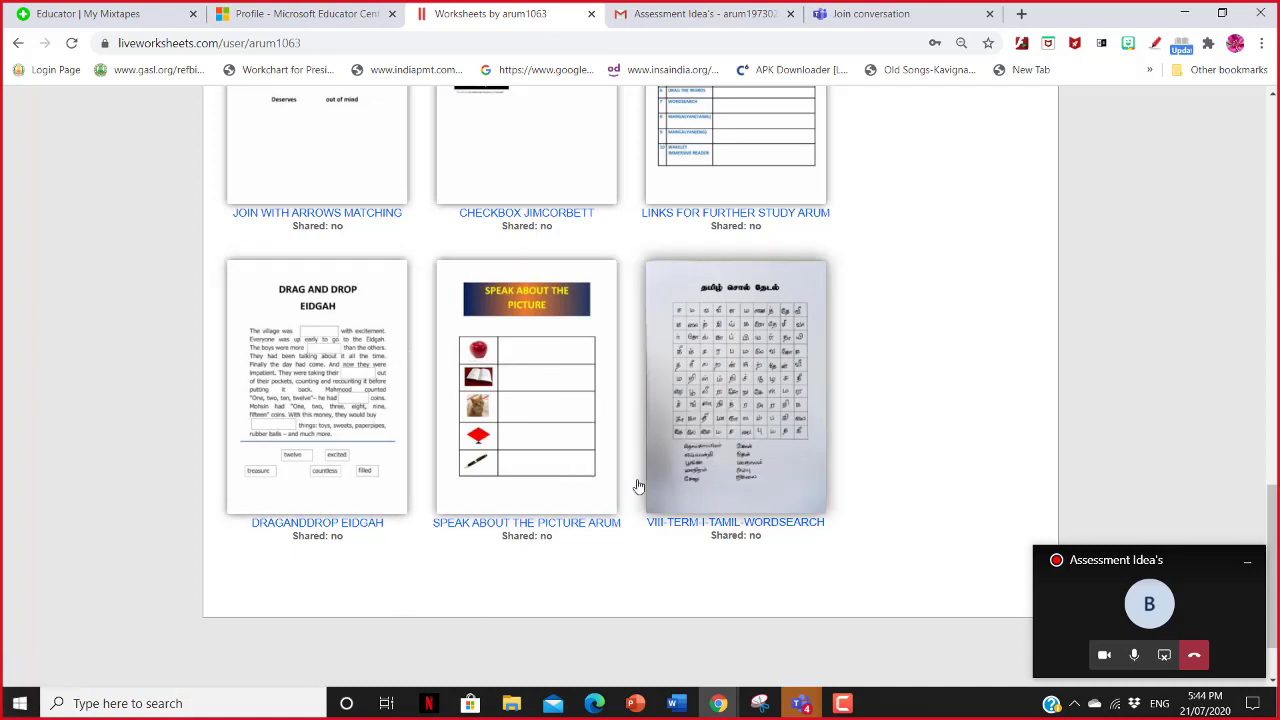
mouse_move(727, 360)
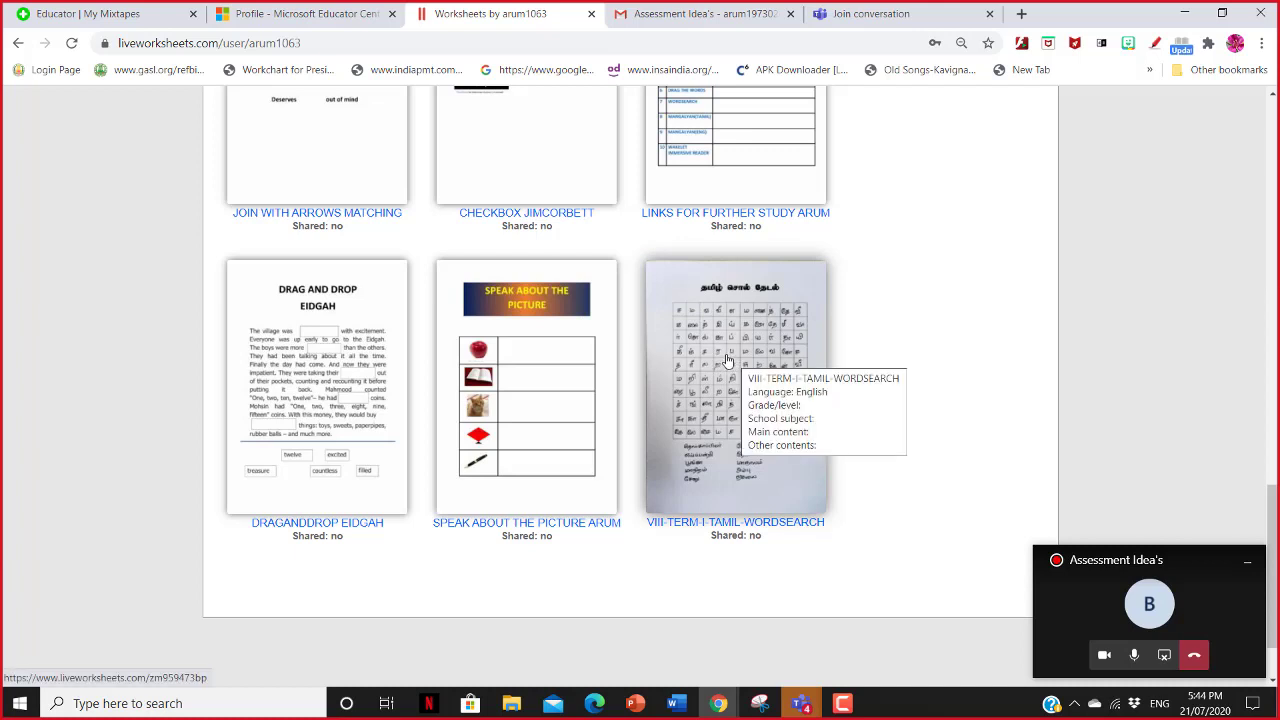
scroll(727, 362, up, 3)
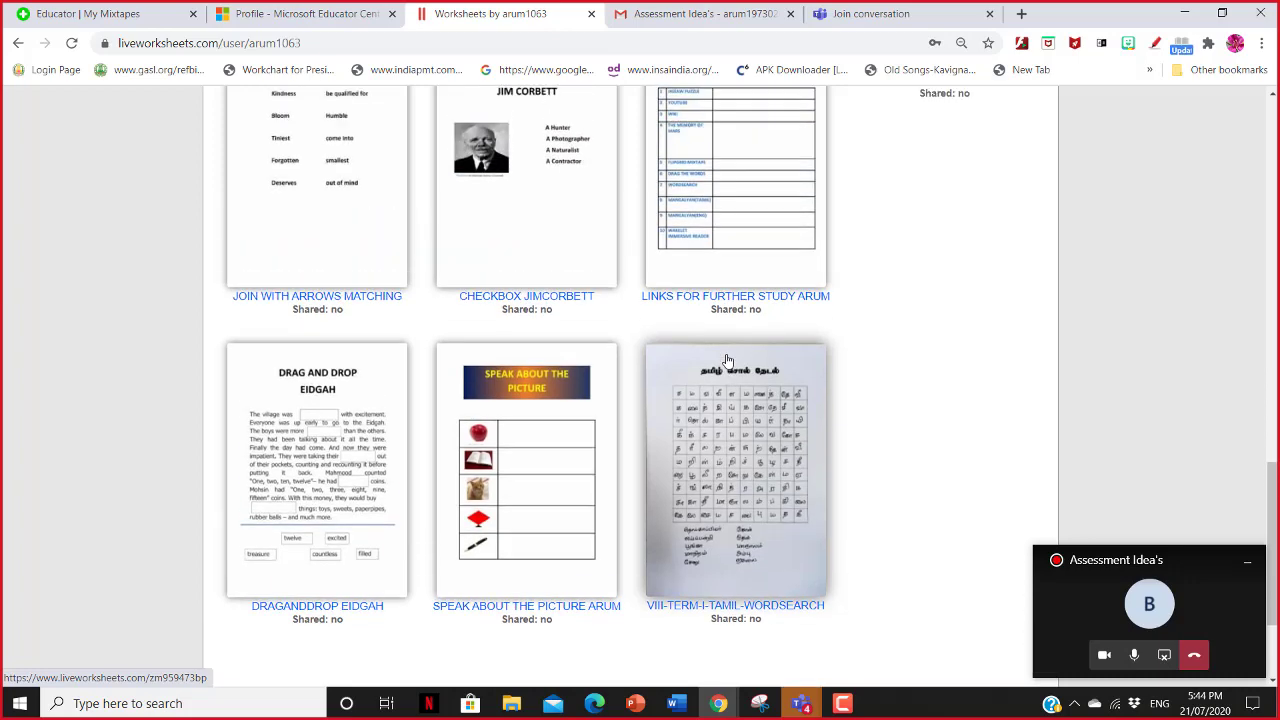
scroll(712, 375, down, 3)
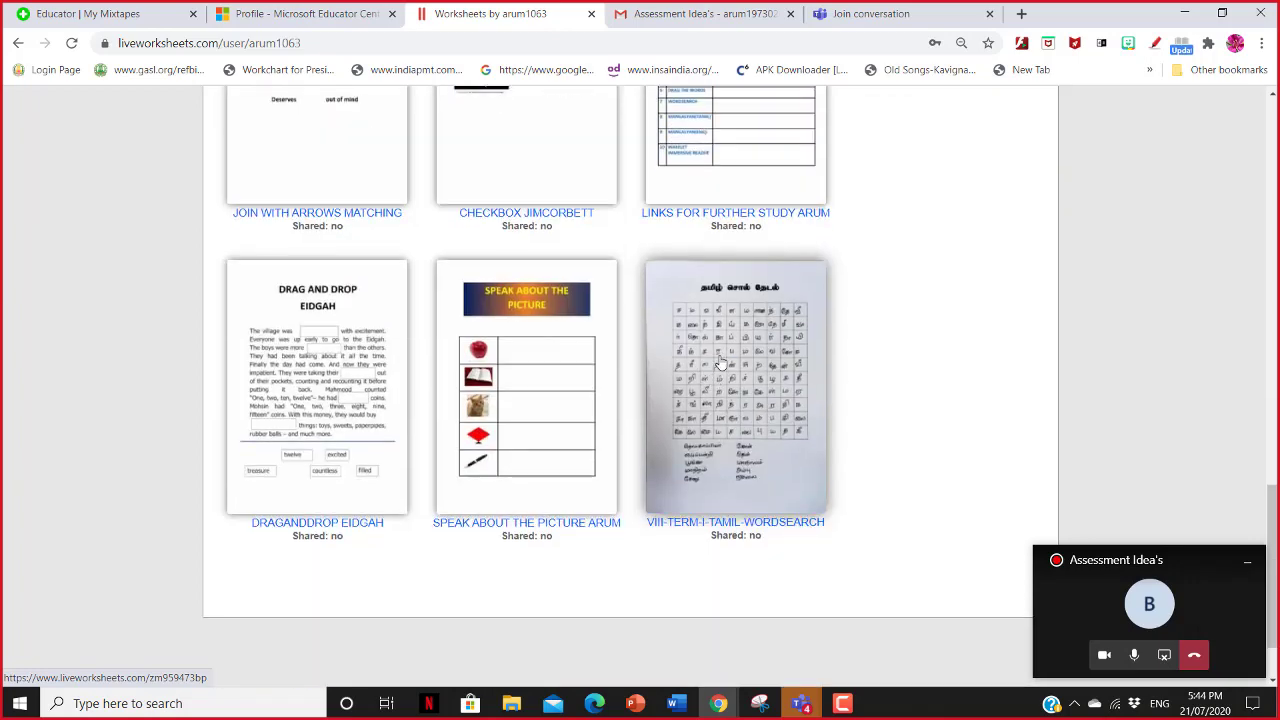
Open the VIII-TERM-I-TAMIL-WORDSEARCH worksheet.
click(715, 358)
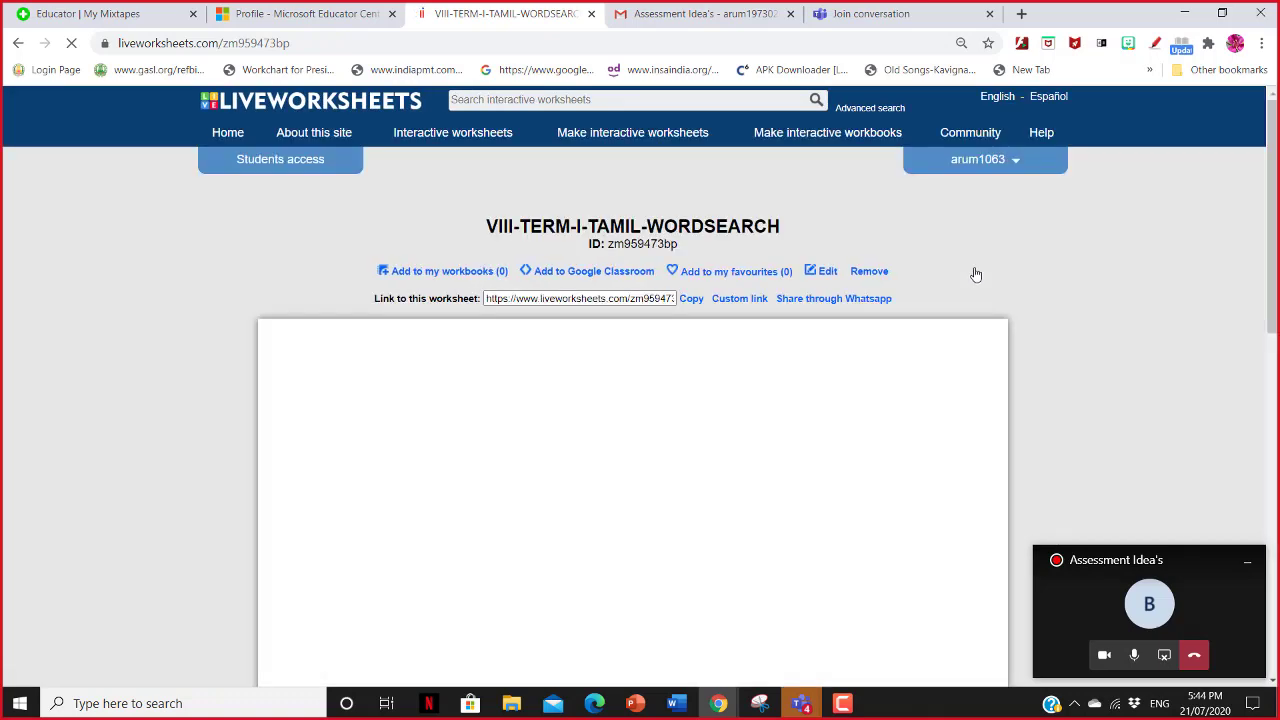
scroll(646, 371, down, 4)
scroll(646, 375, down, 4)
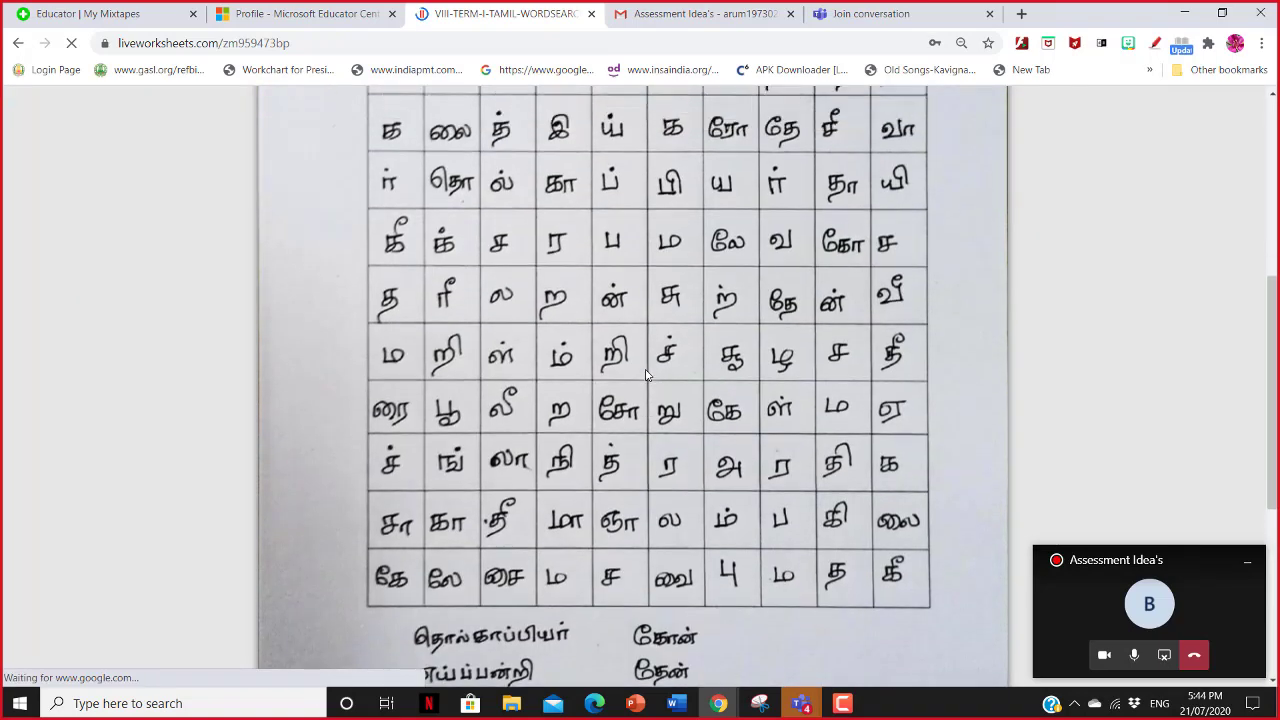
scroll(646, 375, up, 5)
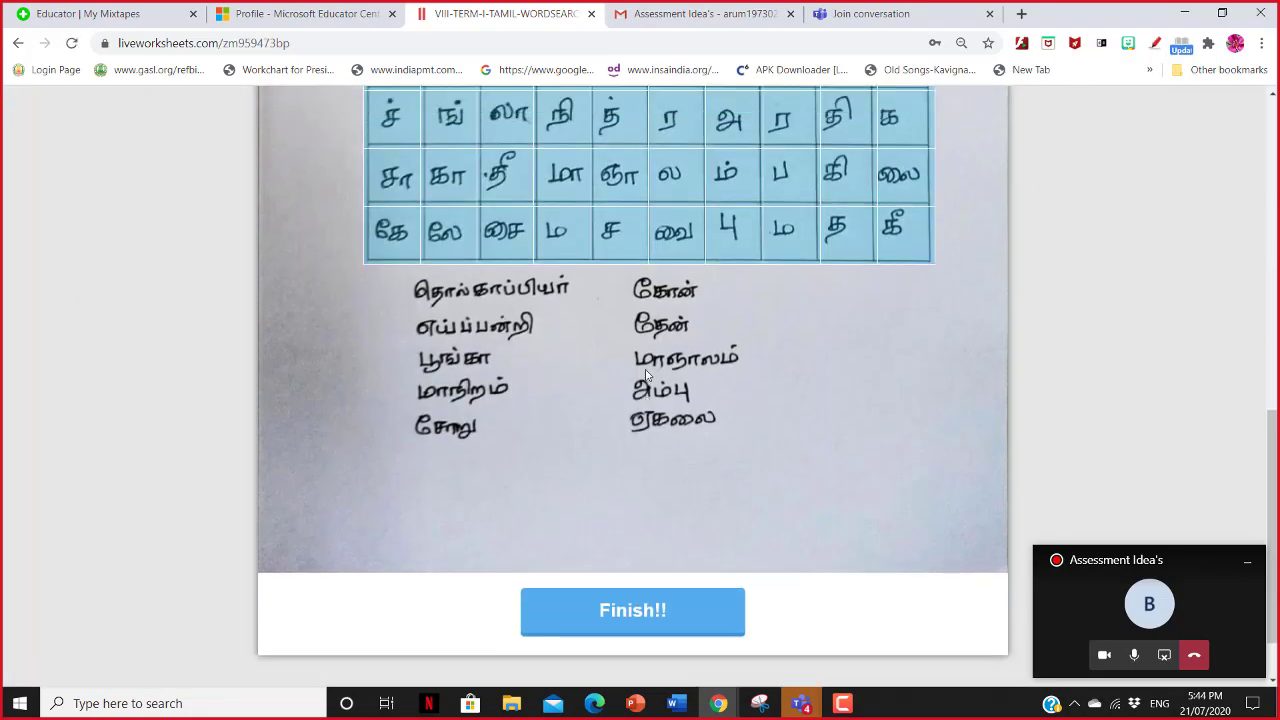
scroll(648, 378, up, 3)
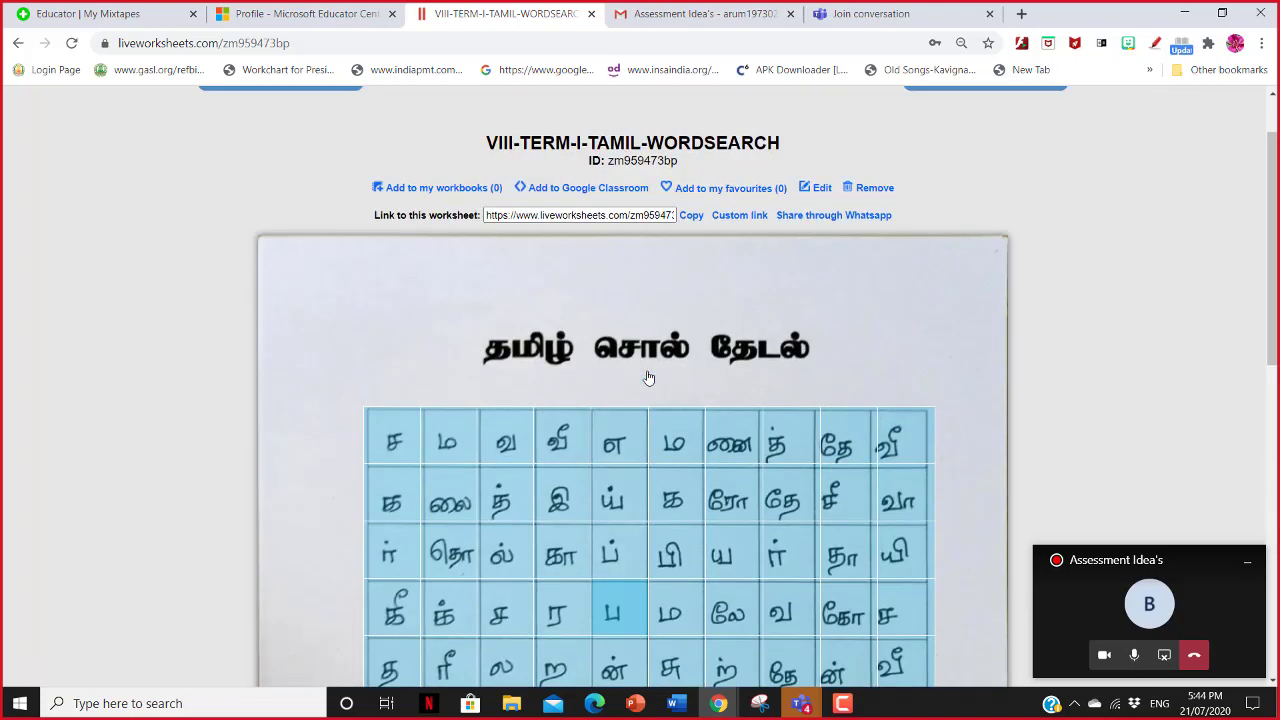
scroll(648, 378, down, 6)
scroll(648, 378, down, 2)
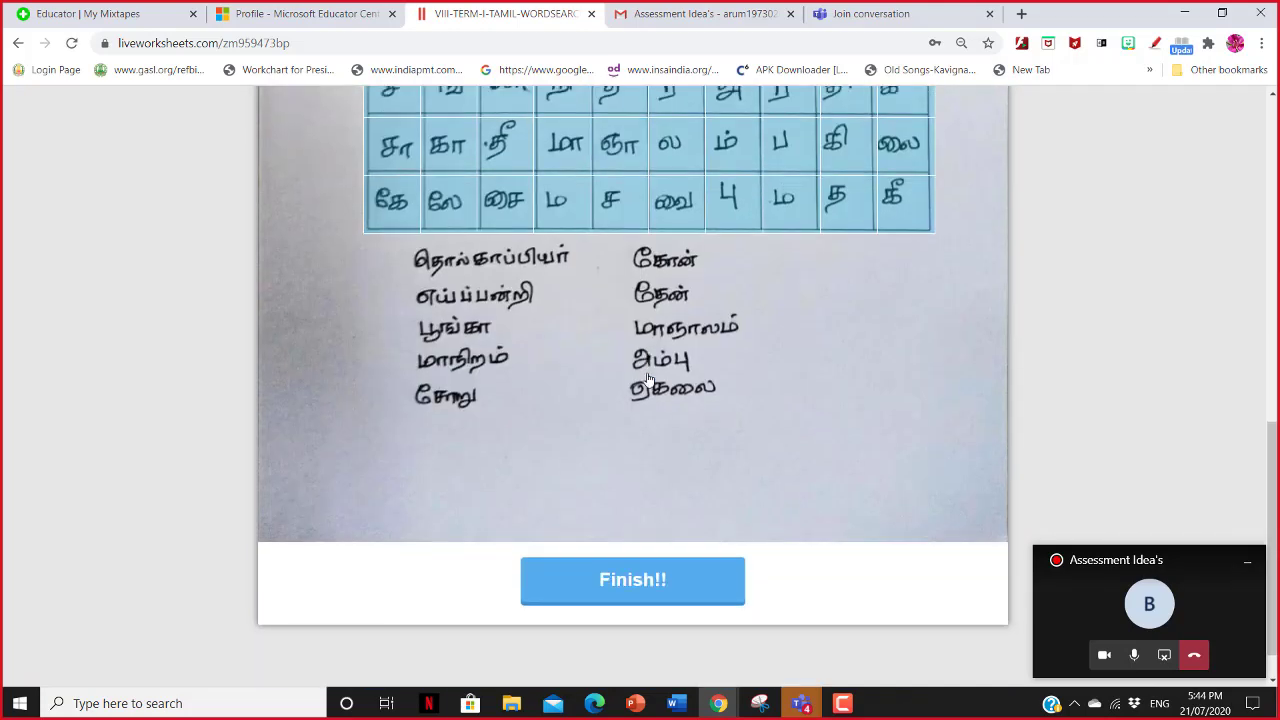
scroll(879, 331, up, 4)
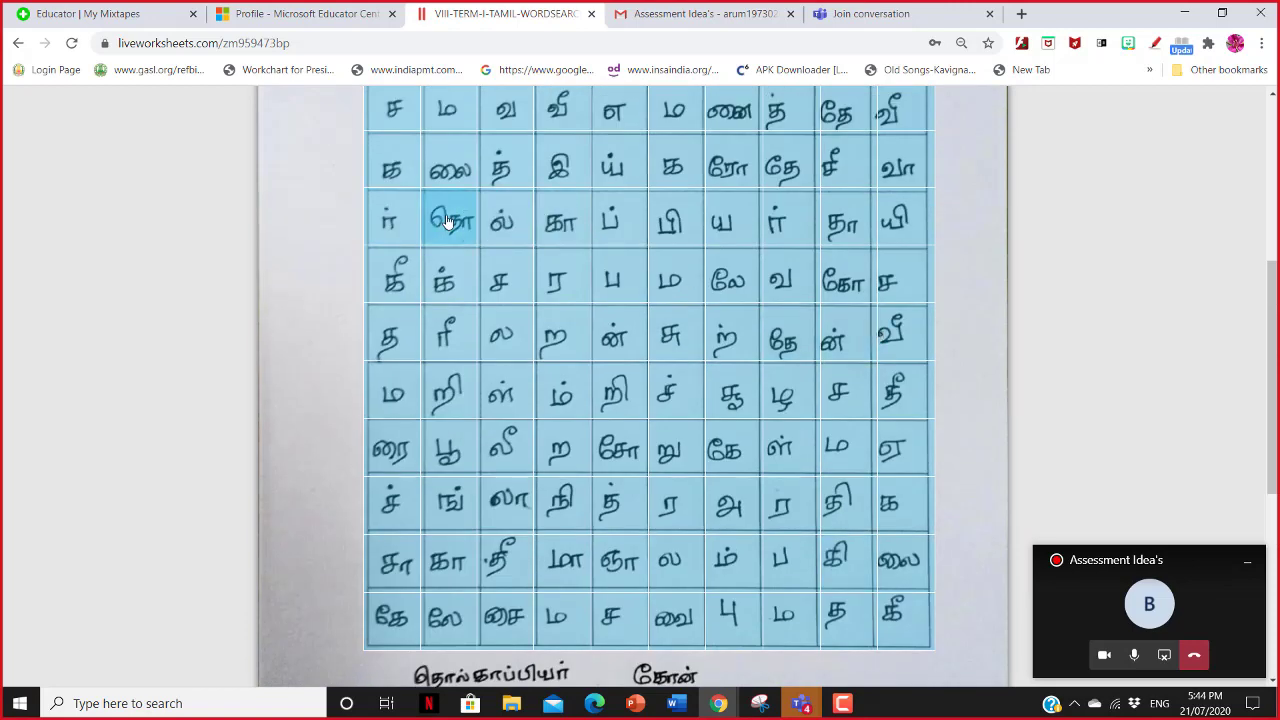
Mark தொல்காப்பியர் across and எய்ப்பன்றி down the wordsearch grid.
drag(443, 220, 778, 222)
scroll(313, 388, down, 3)
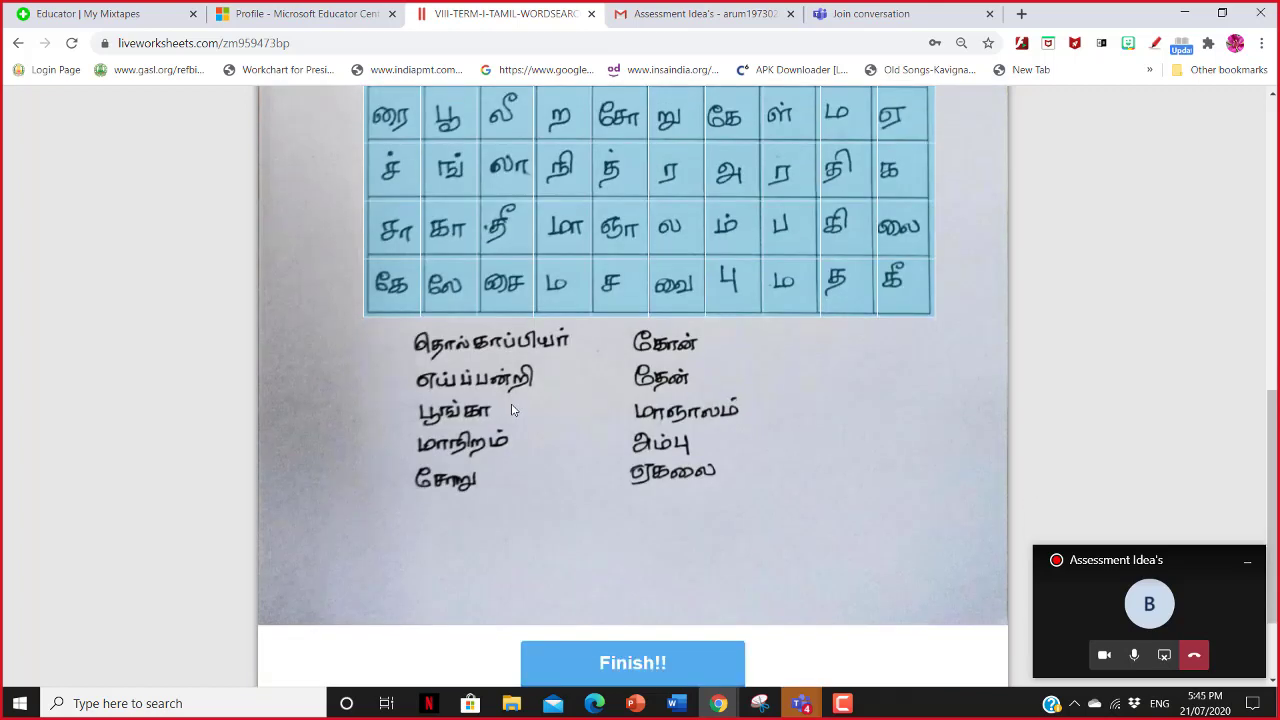
scroll(537, 382, up, 6)
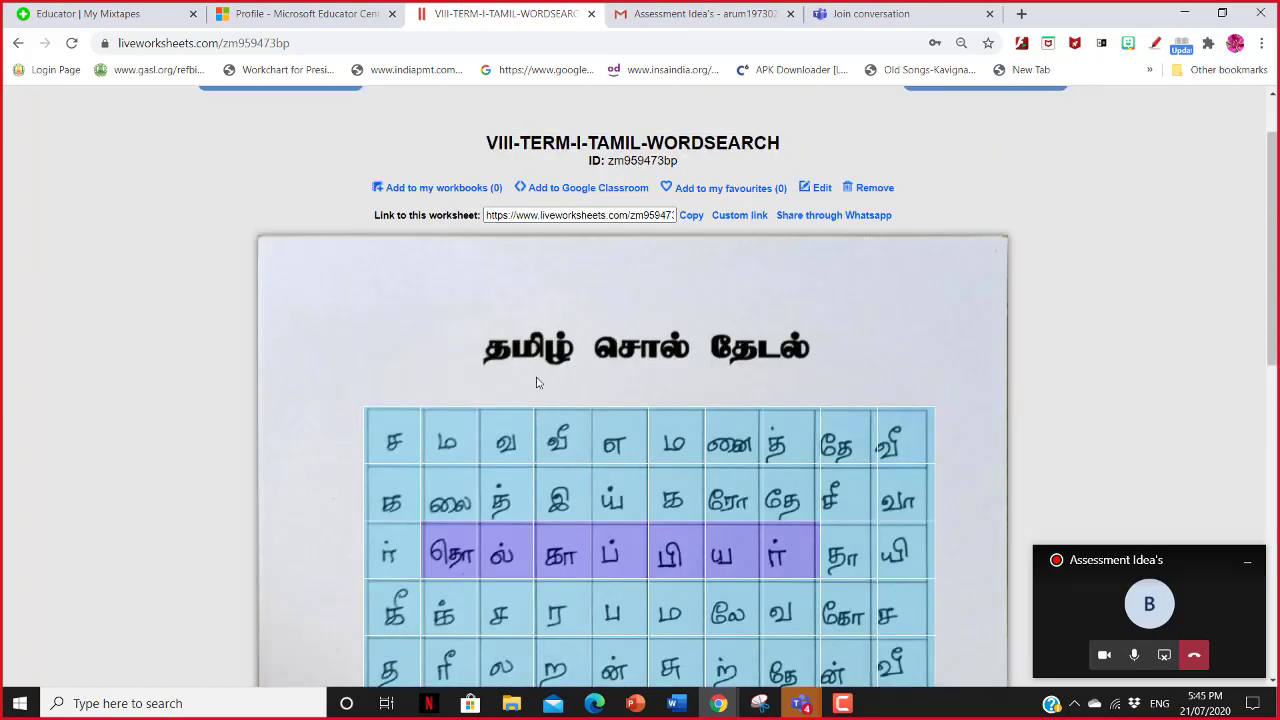
scroll(537, 382, down, 1)
drag(609, 286, 617, 563)
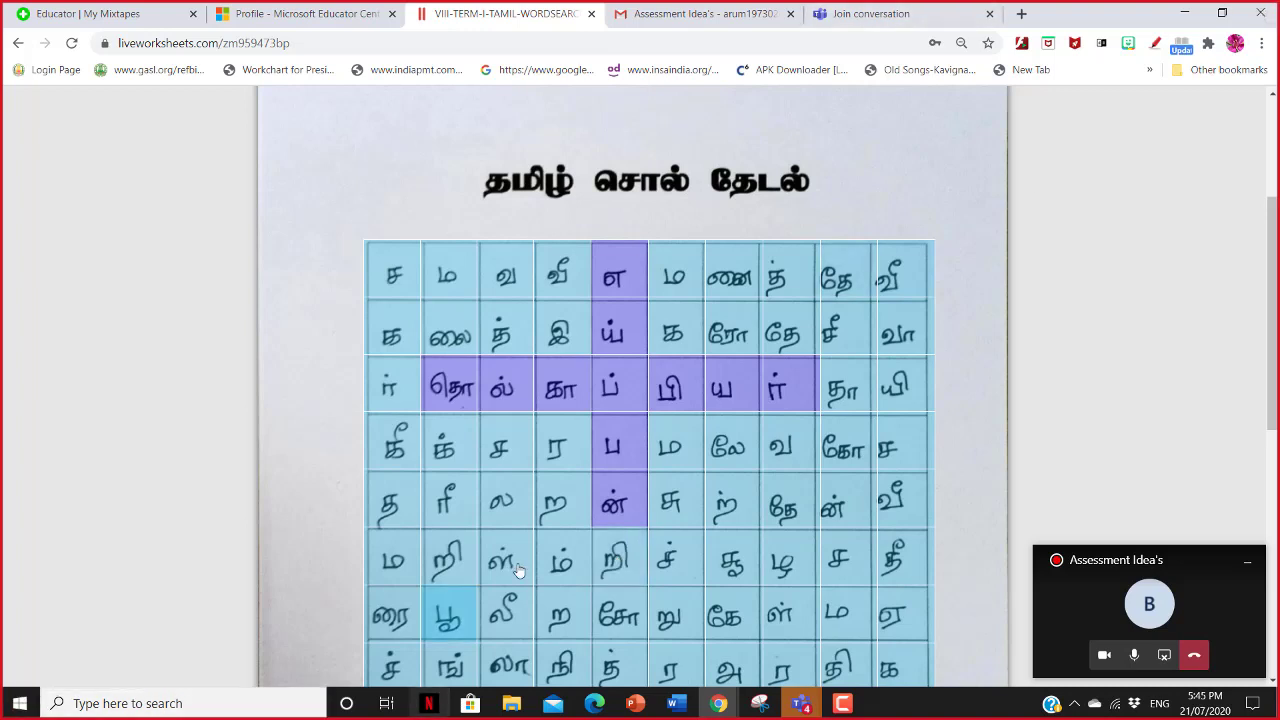
click(612, 568)
Finish the wordsearch and check the answers, scoring 4/10.
scroll(422, 598, down, 3)
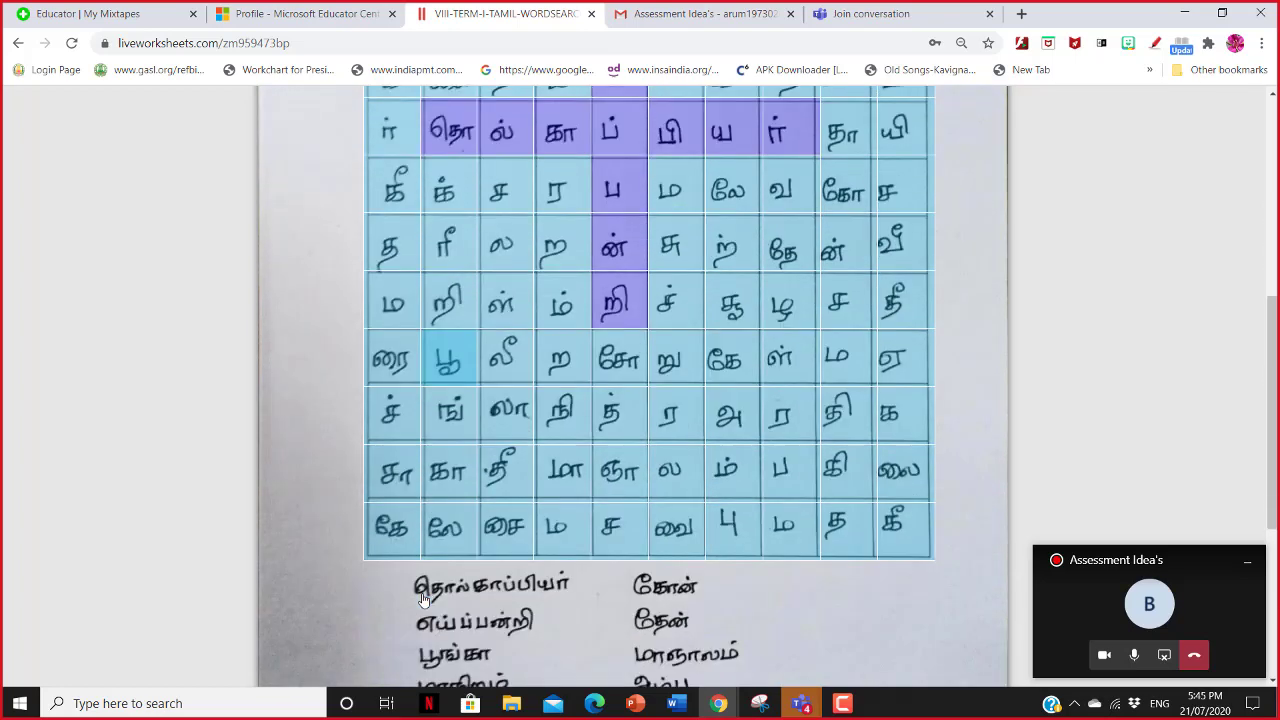
scroll(422, 598, down, 3)
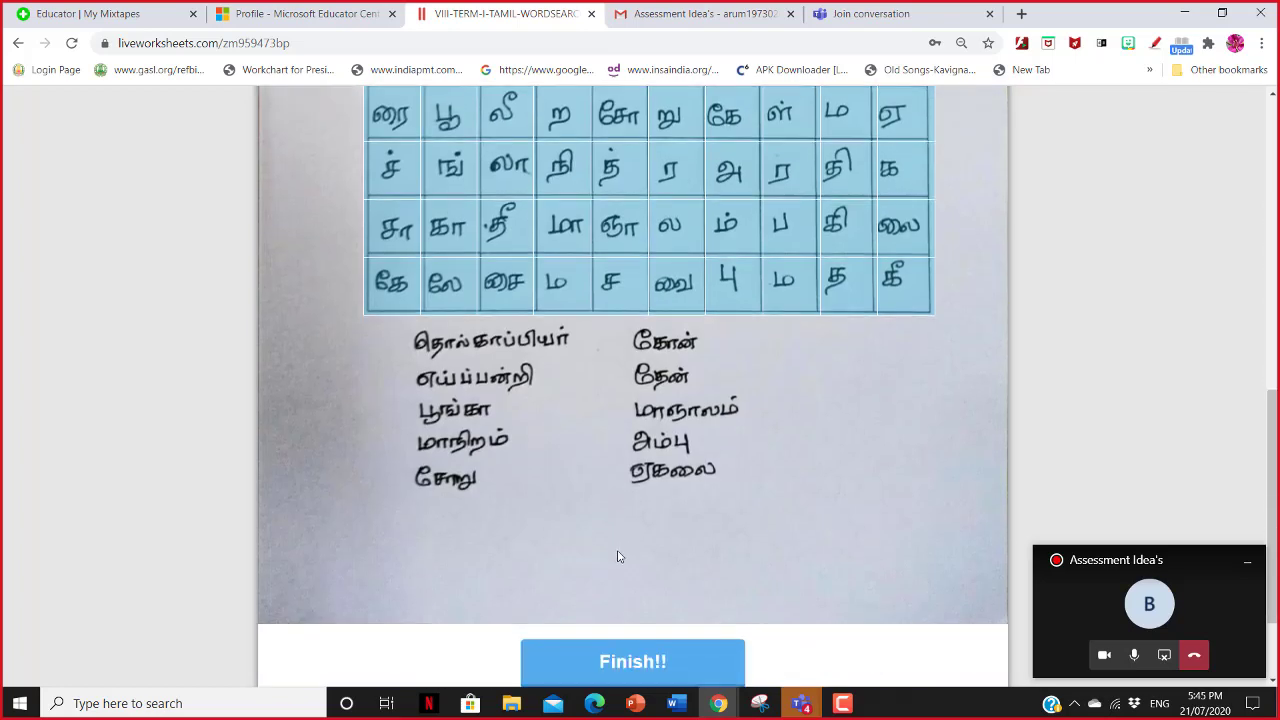
scroll(617, 551, down, 2)
click(609, 531)
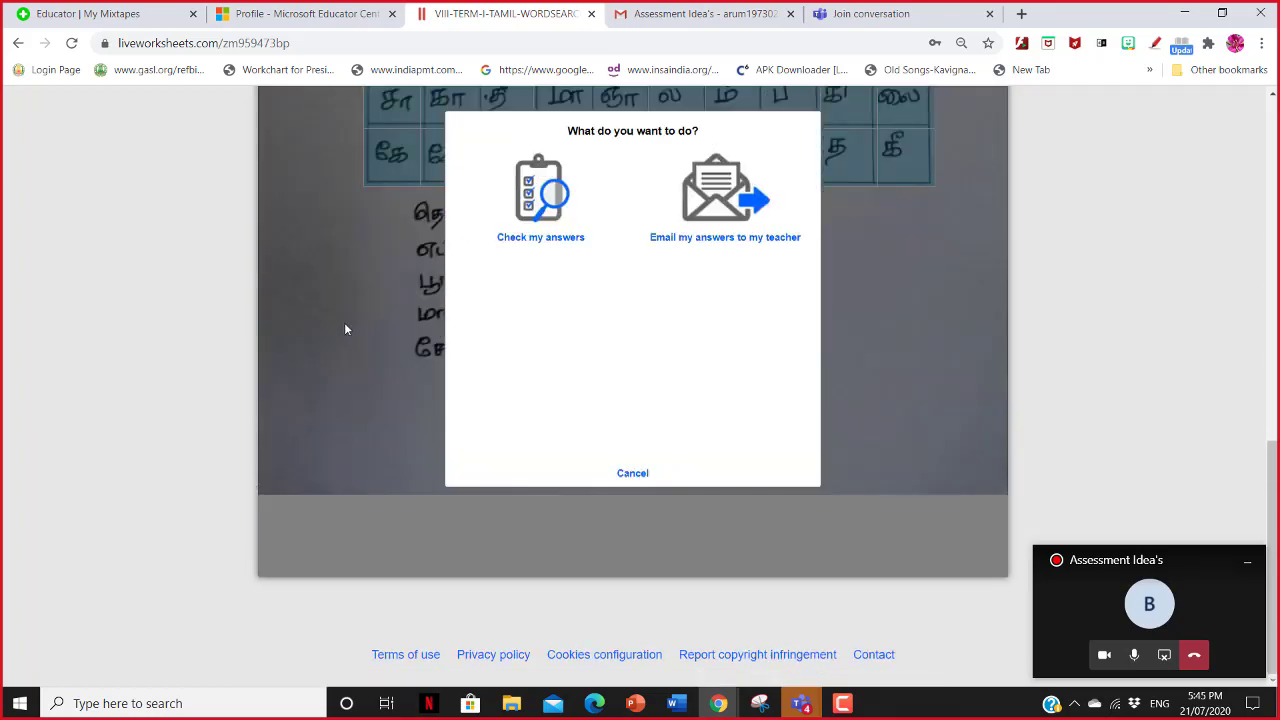
click(514, 291)
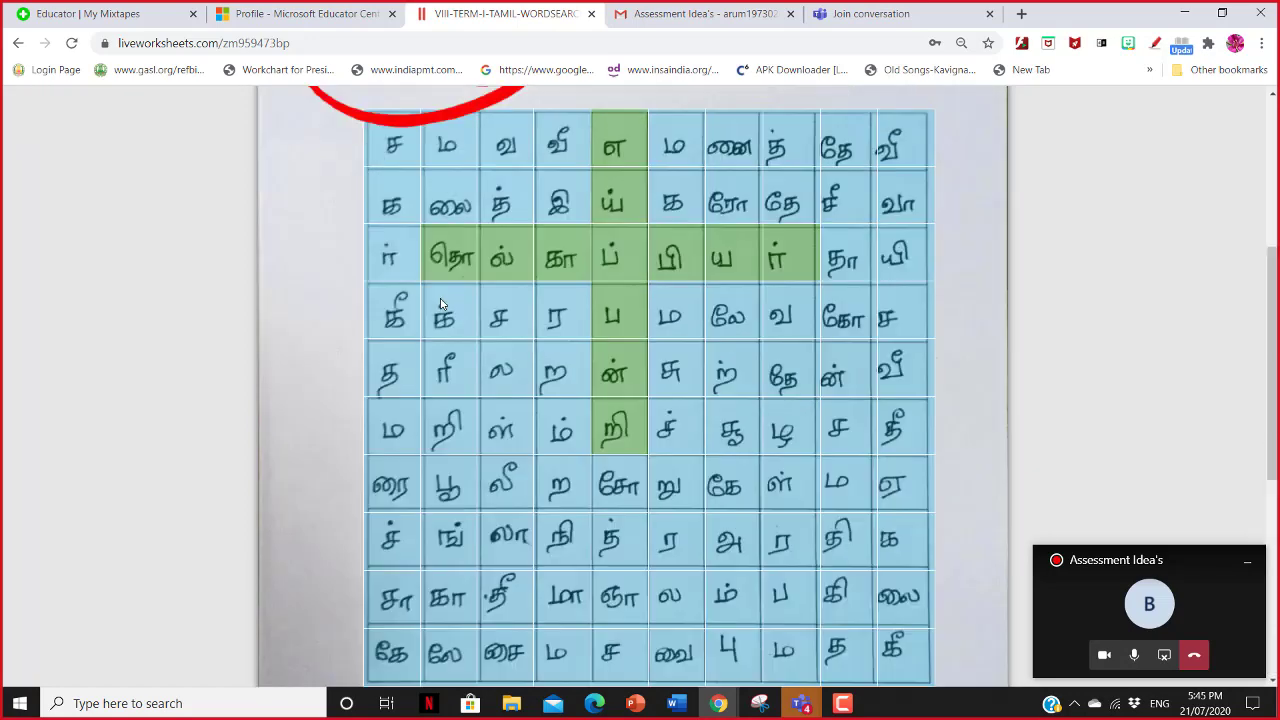
scroll(440, 303, down, 6)
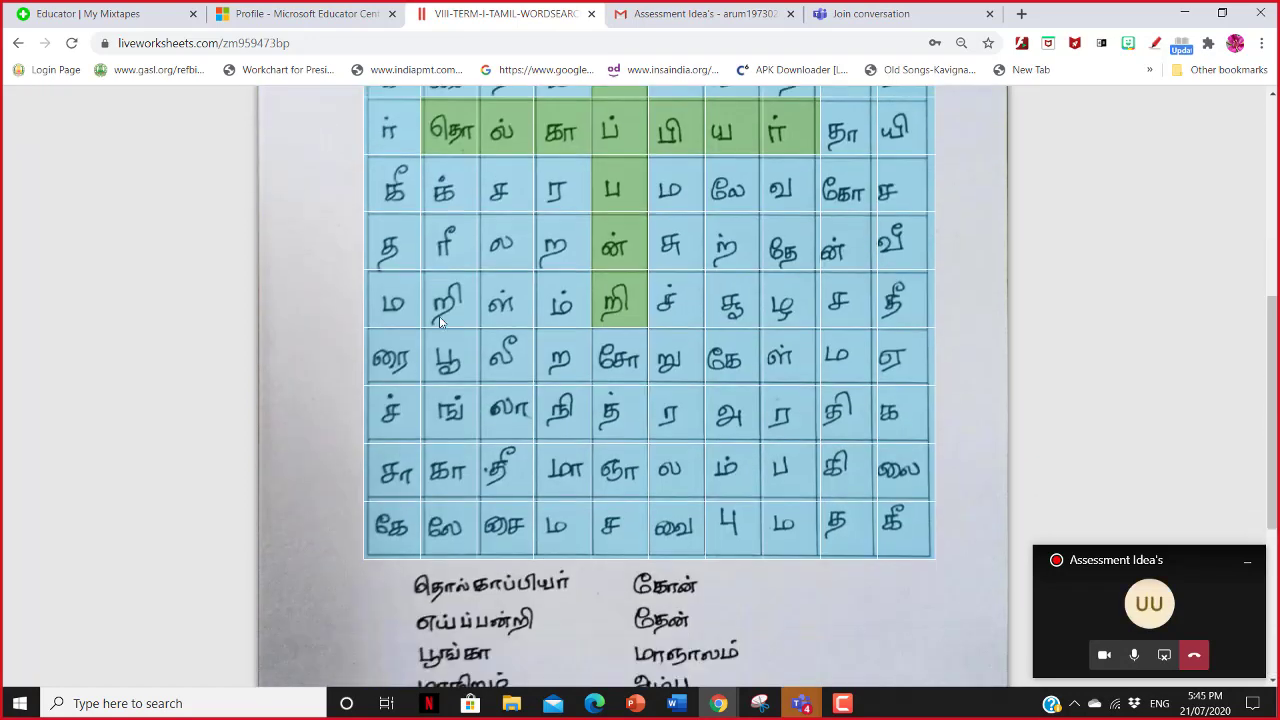
scroll(440, 320, up, 6)
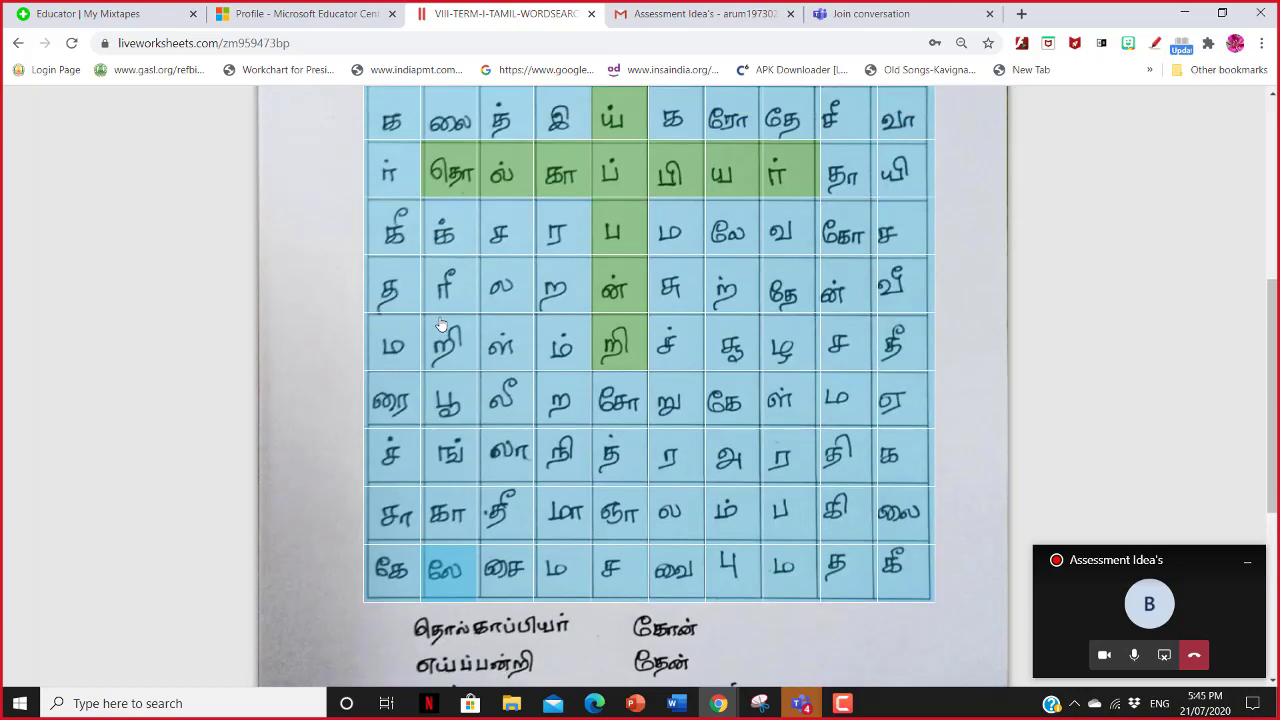
scroll(440, 325, down, 3)
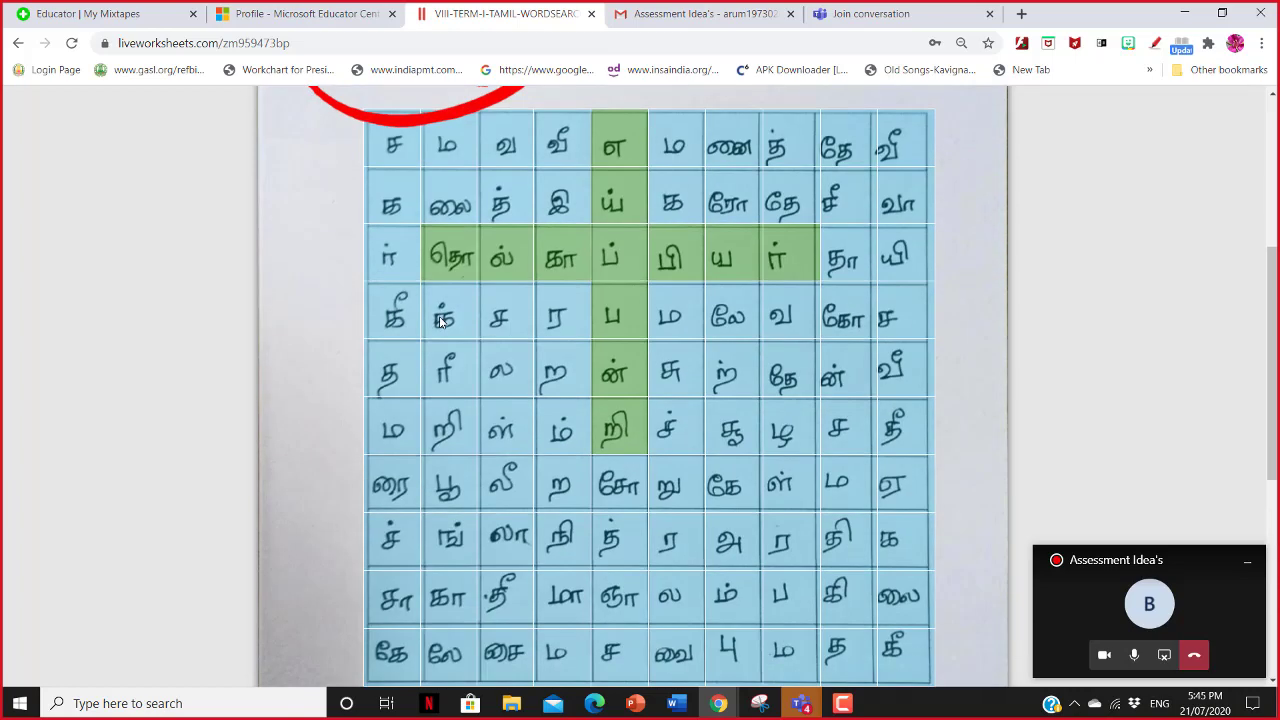
scroll(450, 320, up, 2)
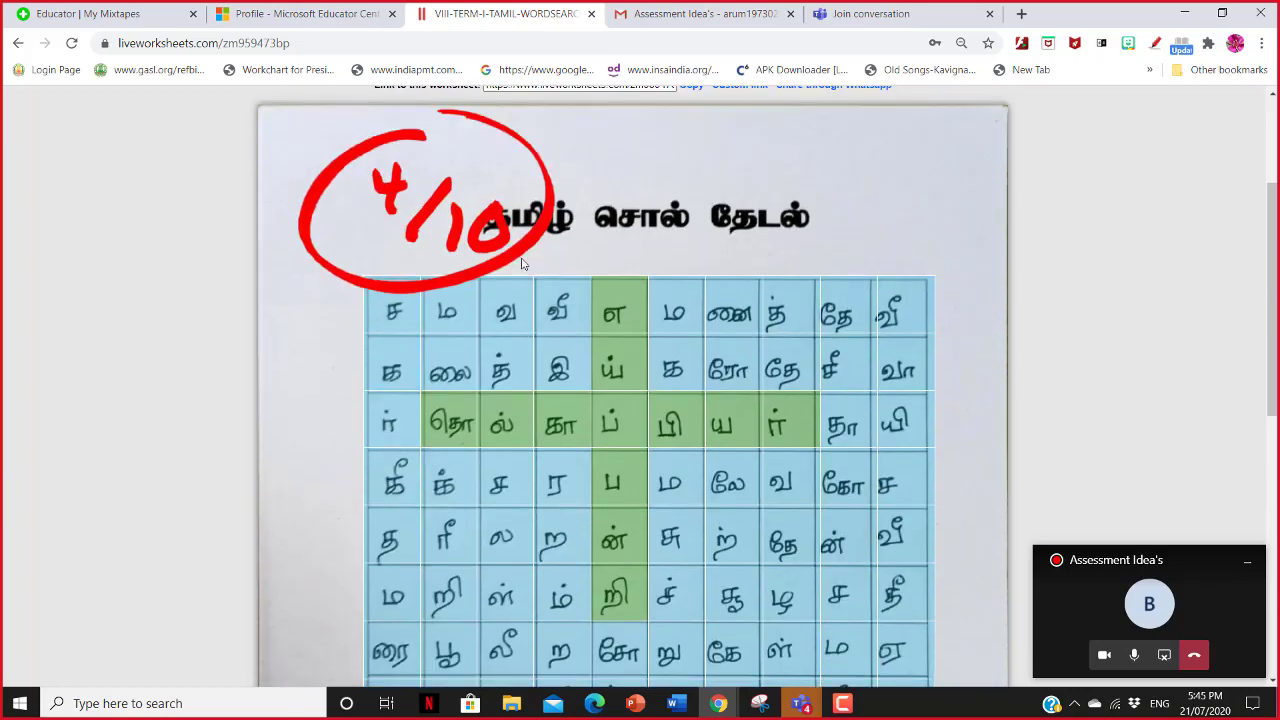
scroll(547, 430, down, 5)
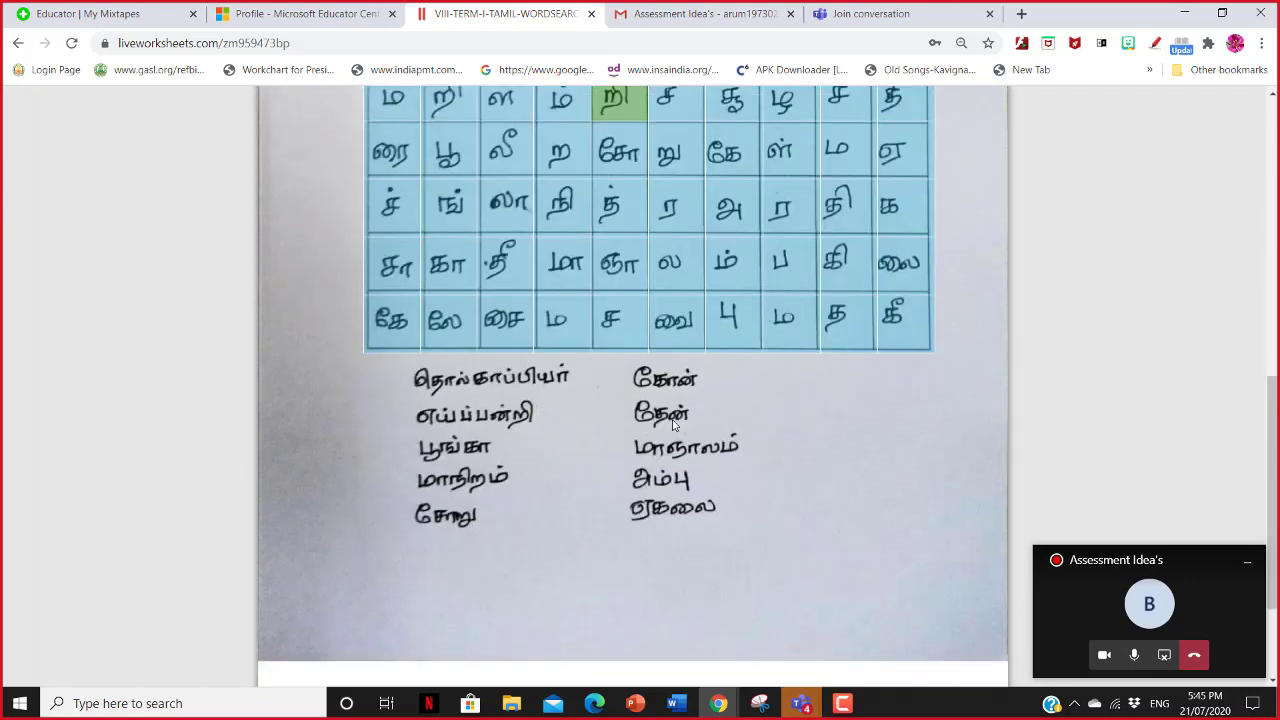
scroll(678, 378, up, 5)
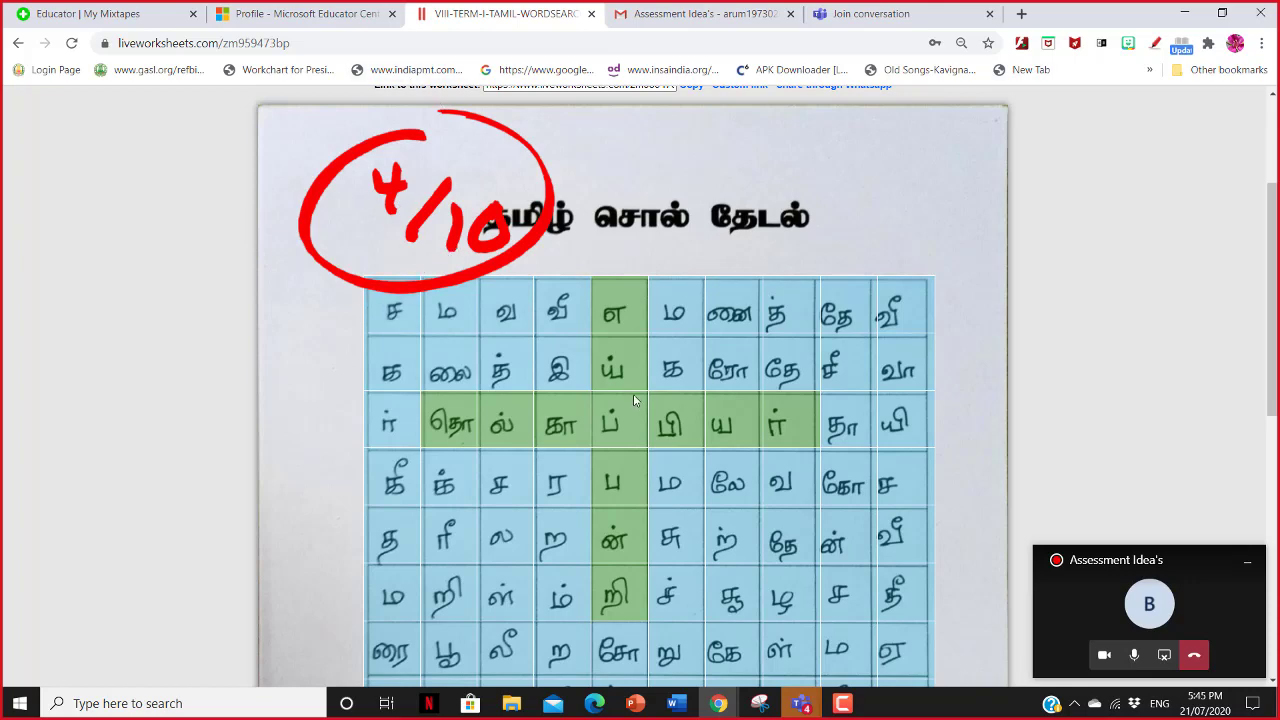
scroll(633, 394, down, 3)
scroll(633, 400, up, 5)
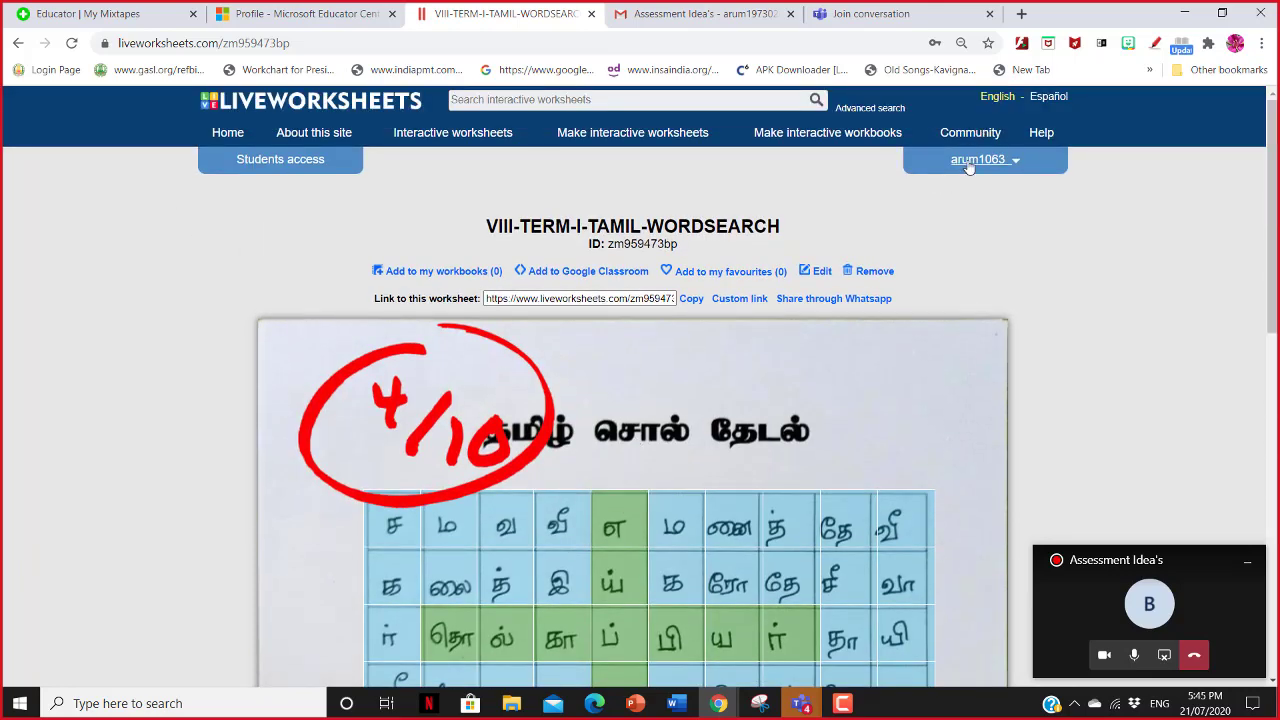
Return to My worksheets and open the TAMIL GAP FILLING-1 ARUM worksheet.
click(978, 188)
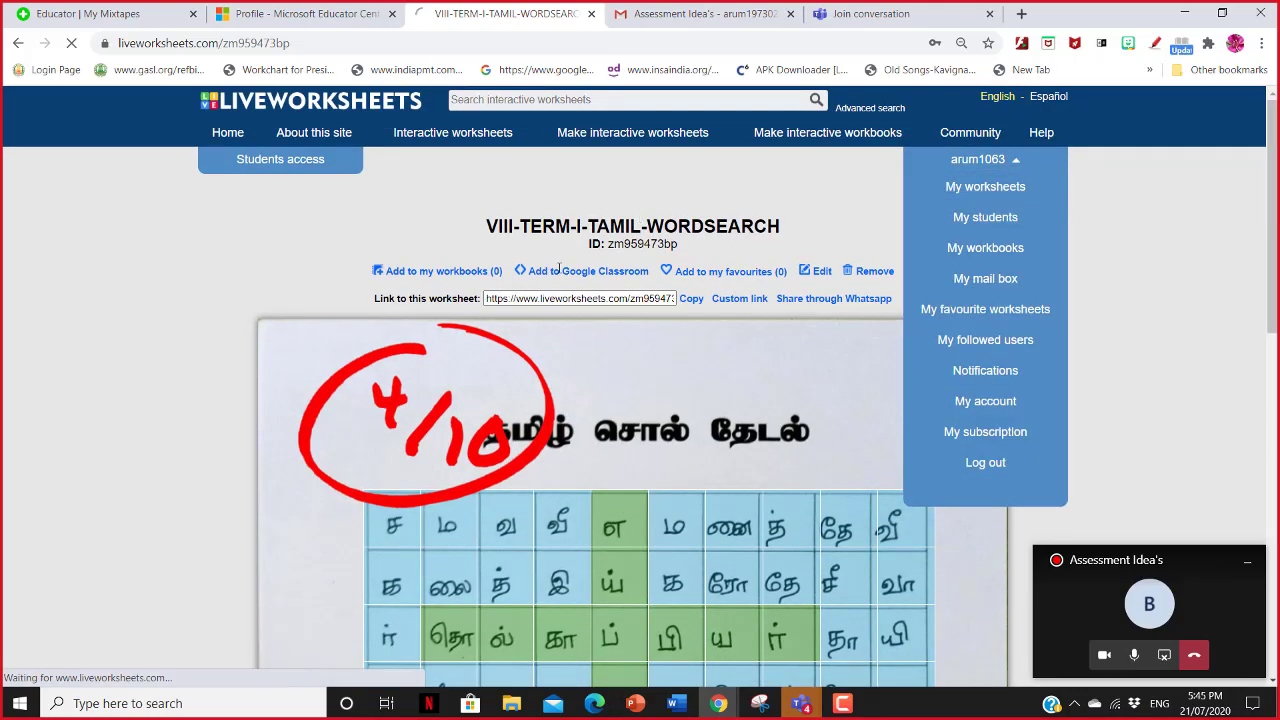
scroll(690, 330, down, 2)
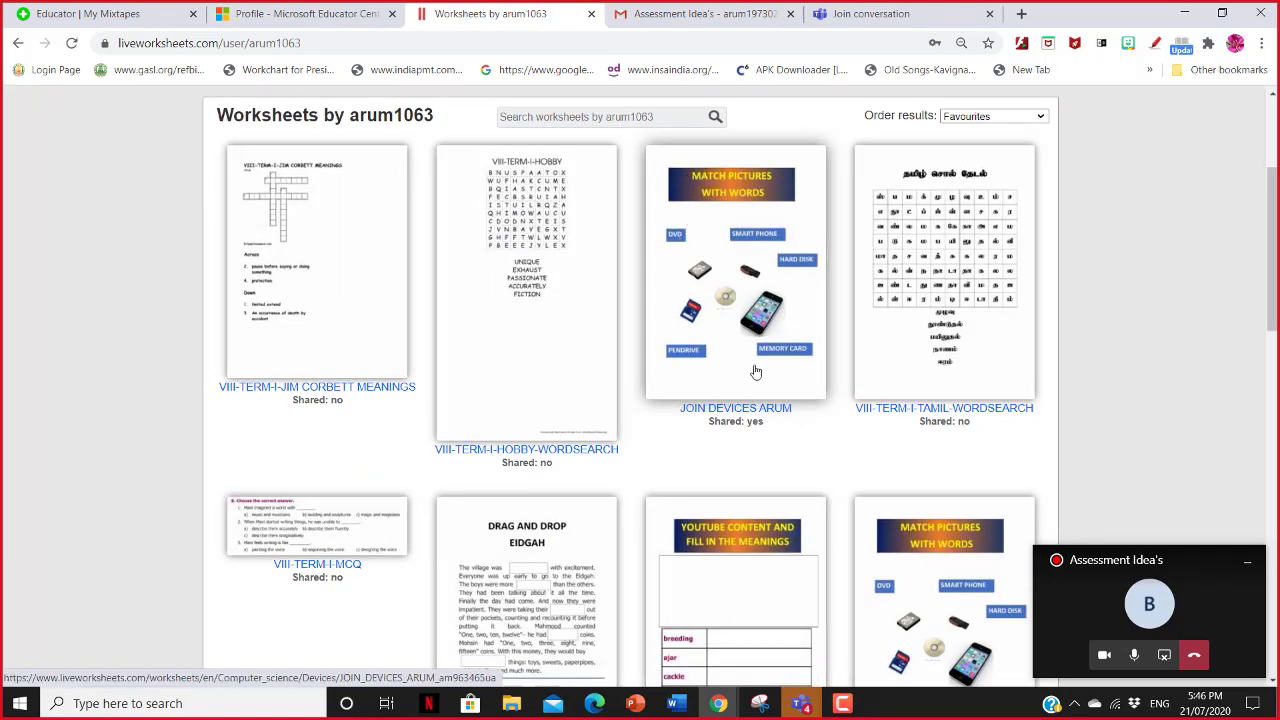
mouse_move(727, 257)
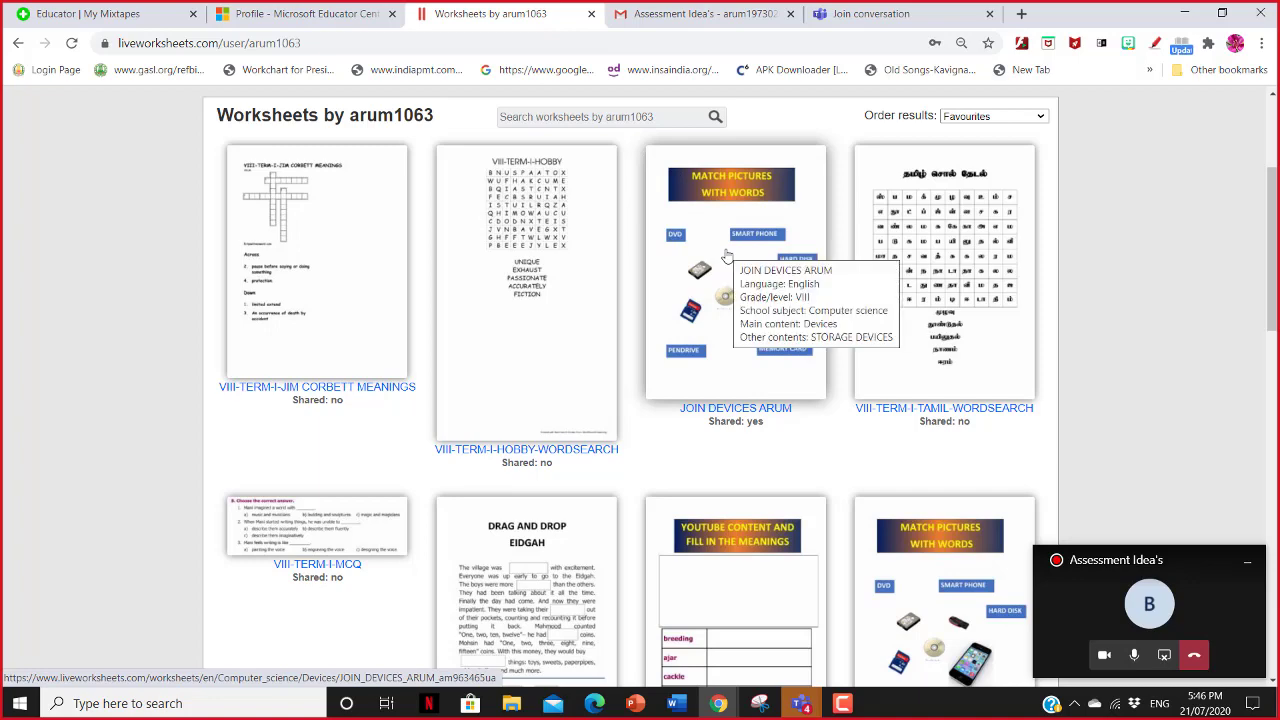
scroll(872, 385, down, 2)
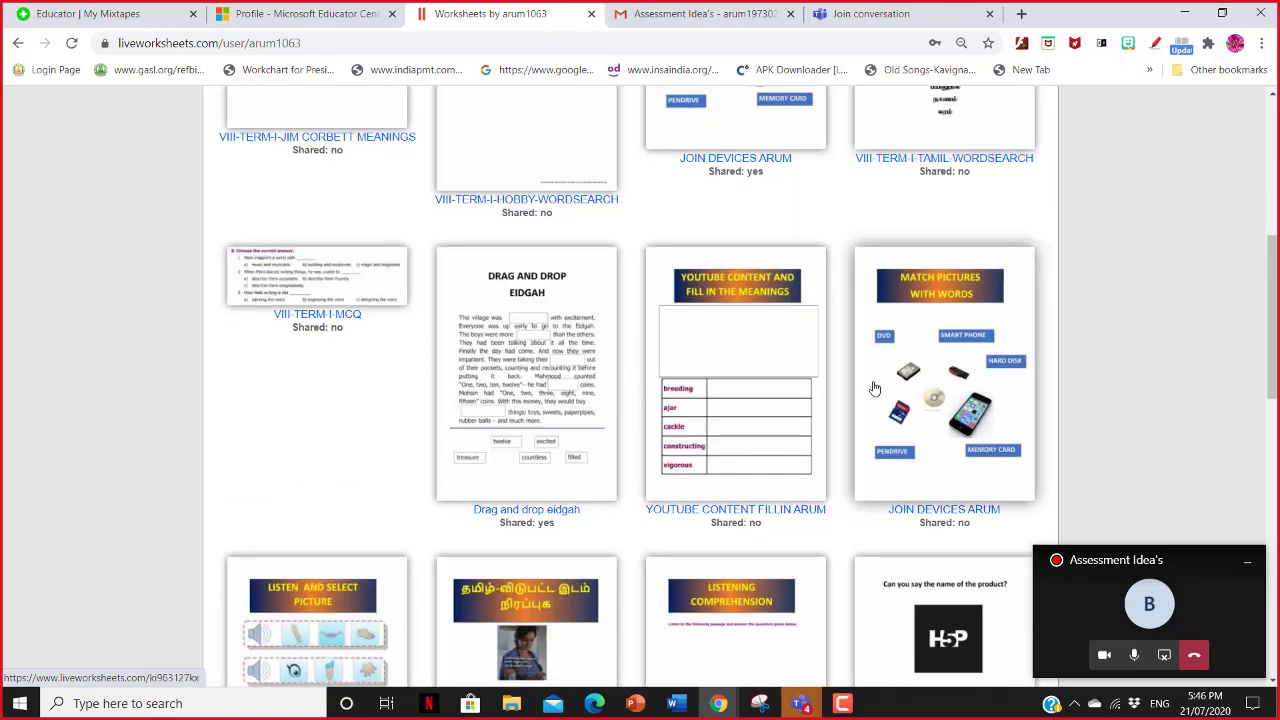
scroll(874, 388, down, 3)
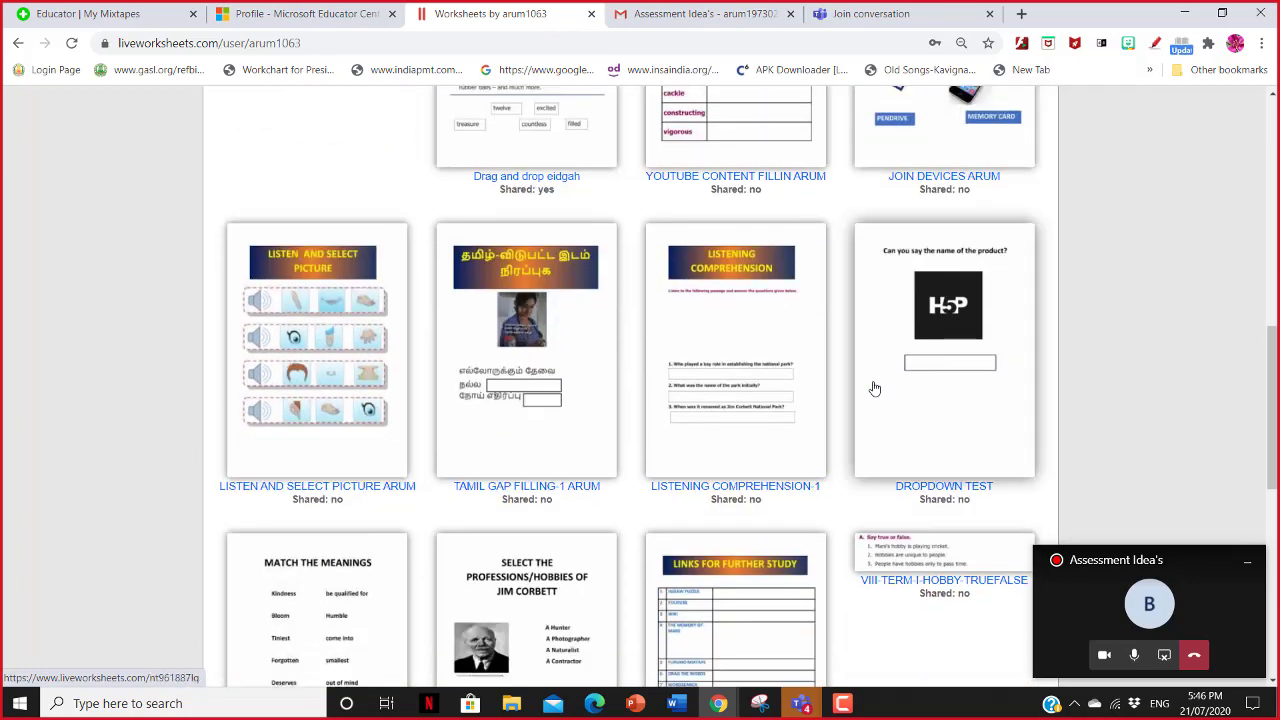
click(585, 353)
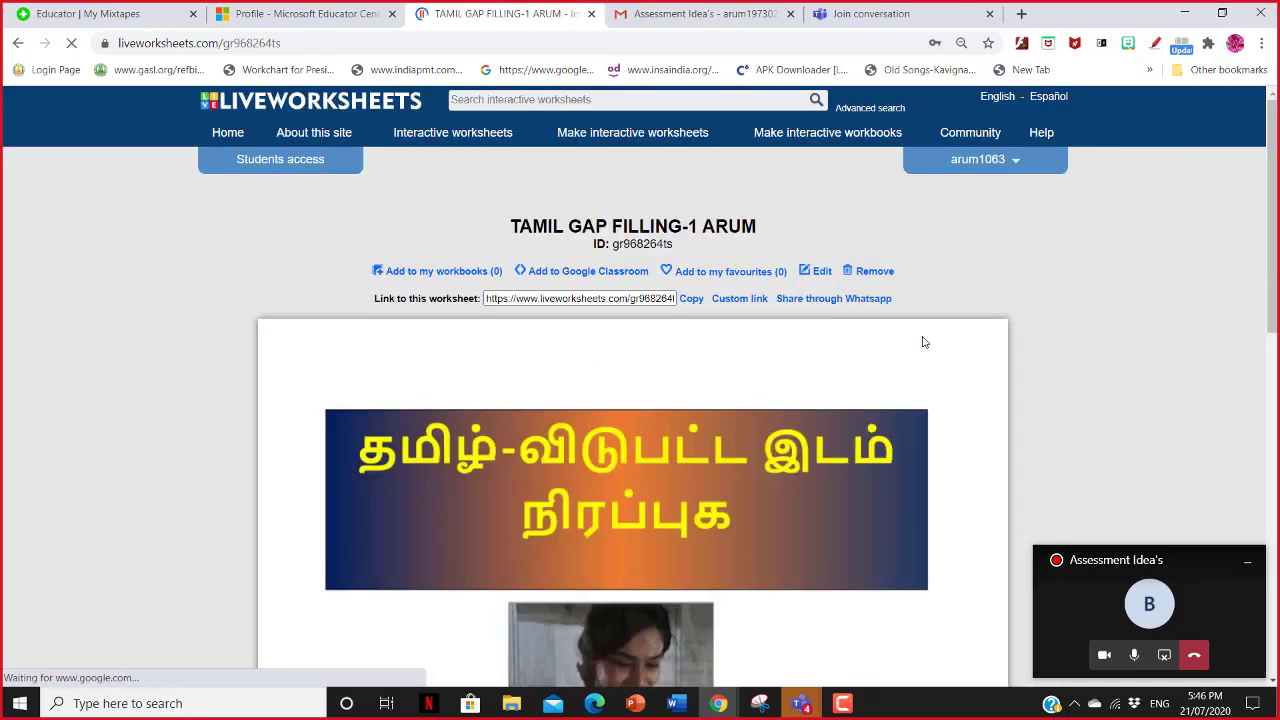
scroll(922, 340, down, 3)
scroll(924, 342, down, 2)
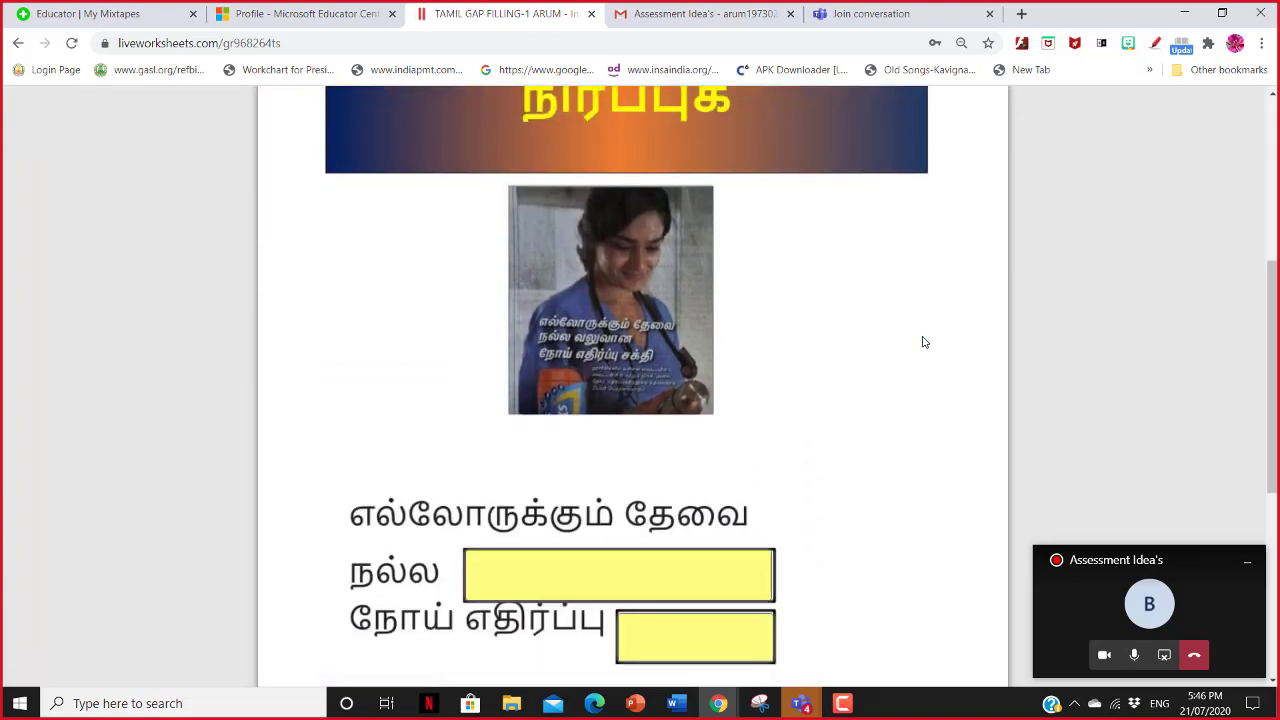
scroll(924, 342, down, 2)
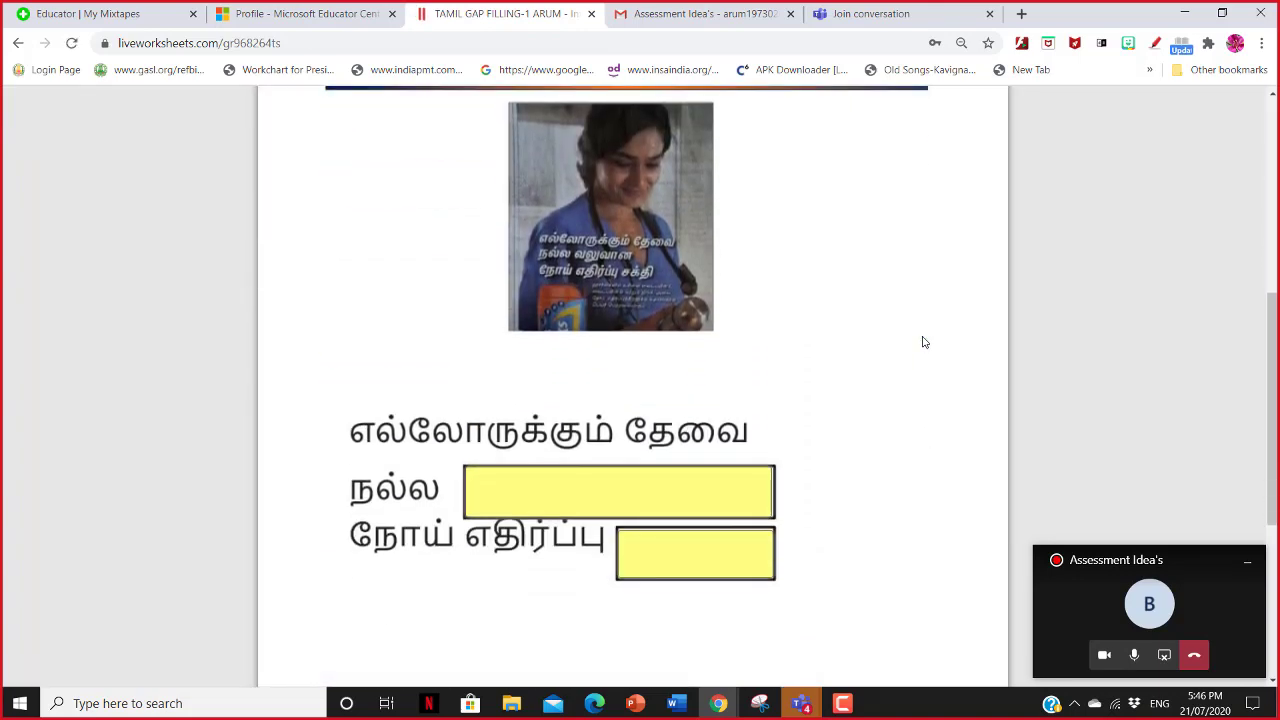
scroll(924, 342, down, 1)
scroll(924, 342, up, 2)
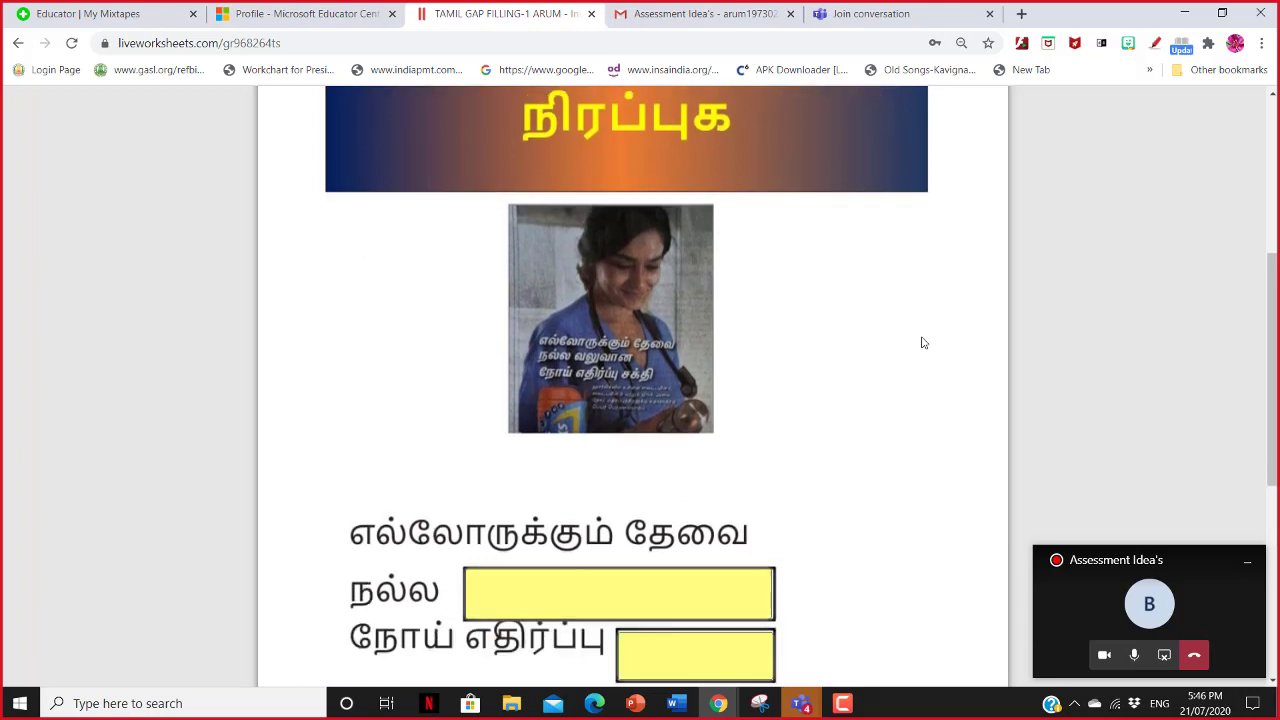
scroll(923, 343, down, 1)
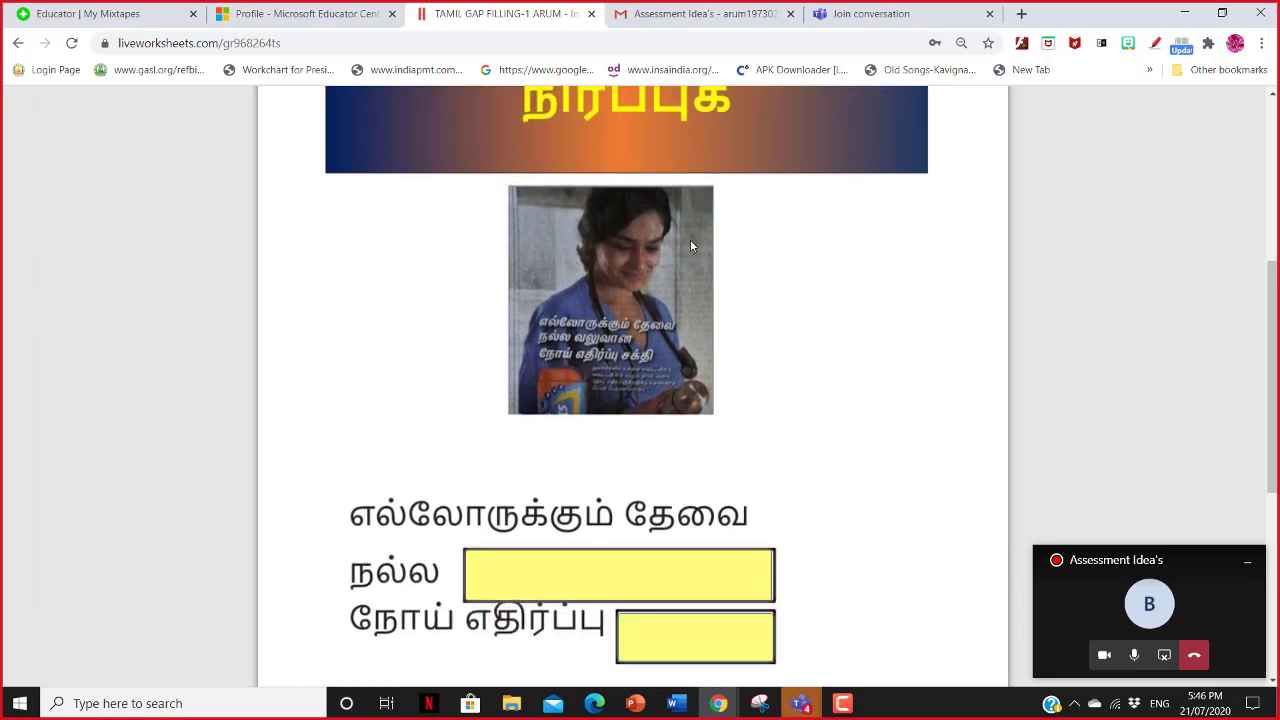
scroll(748, 328, up, 1)
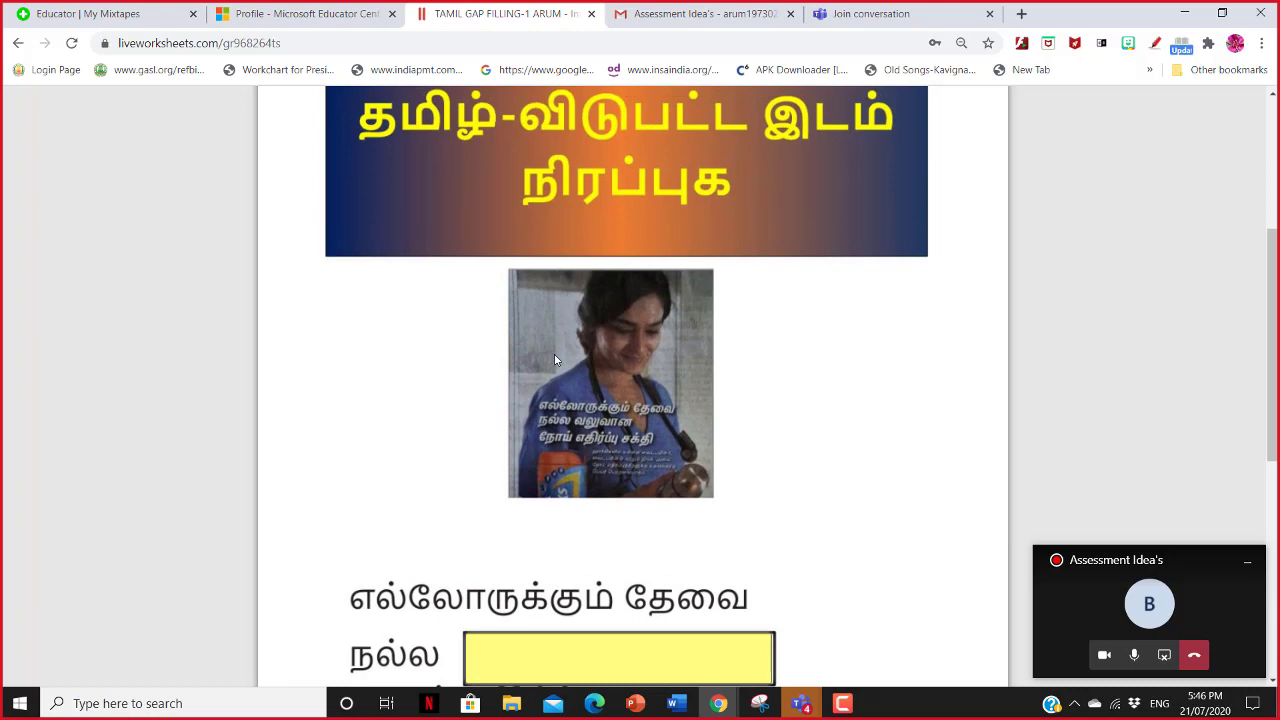
scroll(556, 361, down, 1)
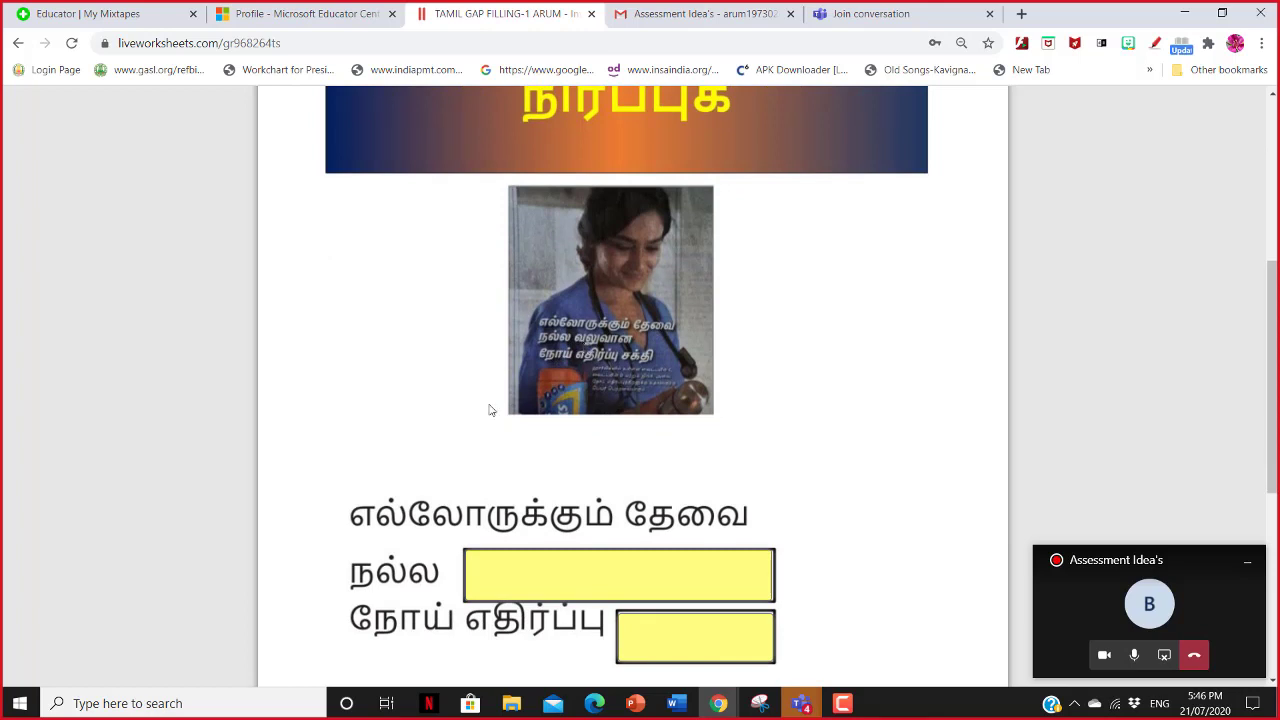
scroll(785, 313, up, 3)
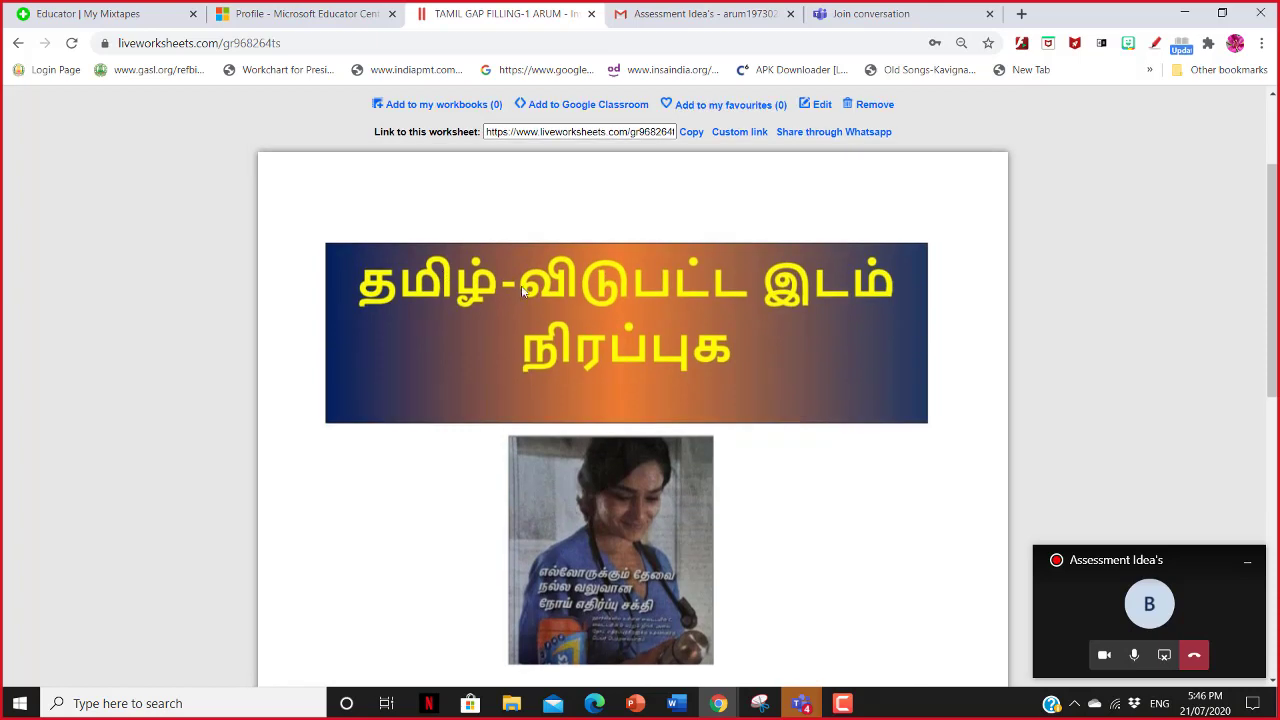
scroll(802, 345, down, 2)
scroll(796, 368, down, 1)
scroll(796, 368, up, 1)
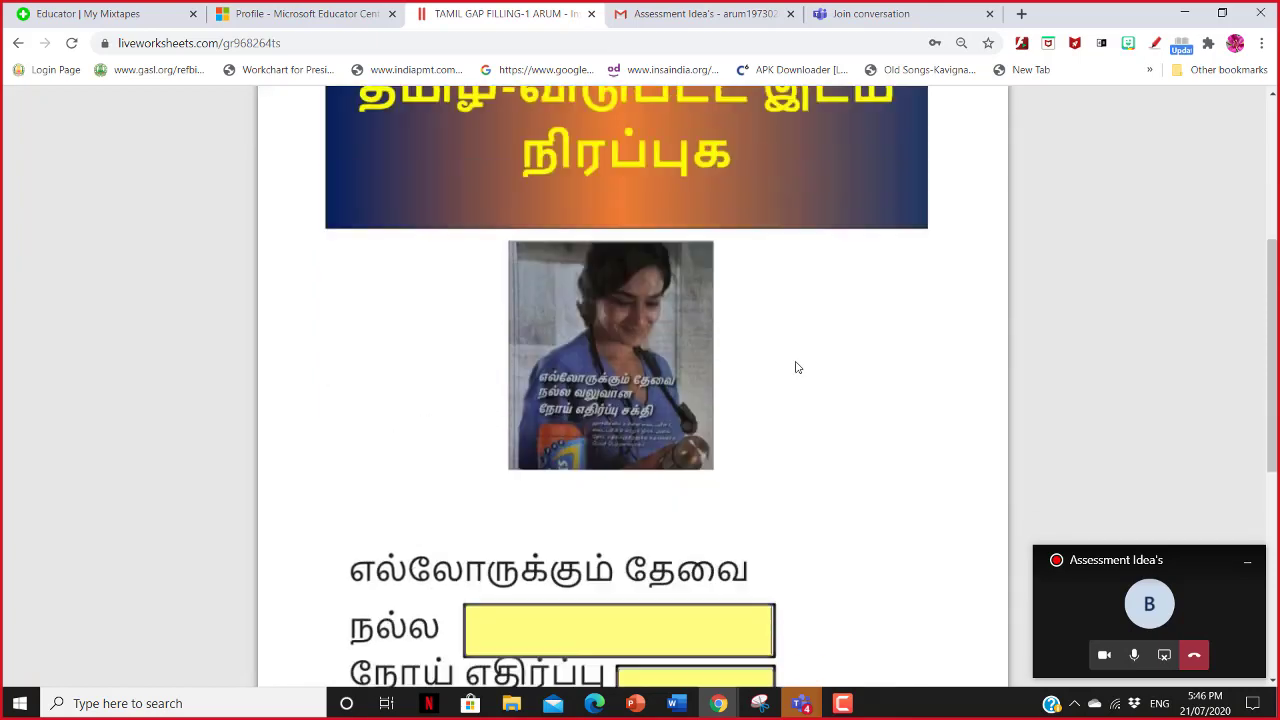
scroll(796, 368, down, 2)
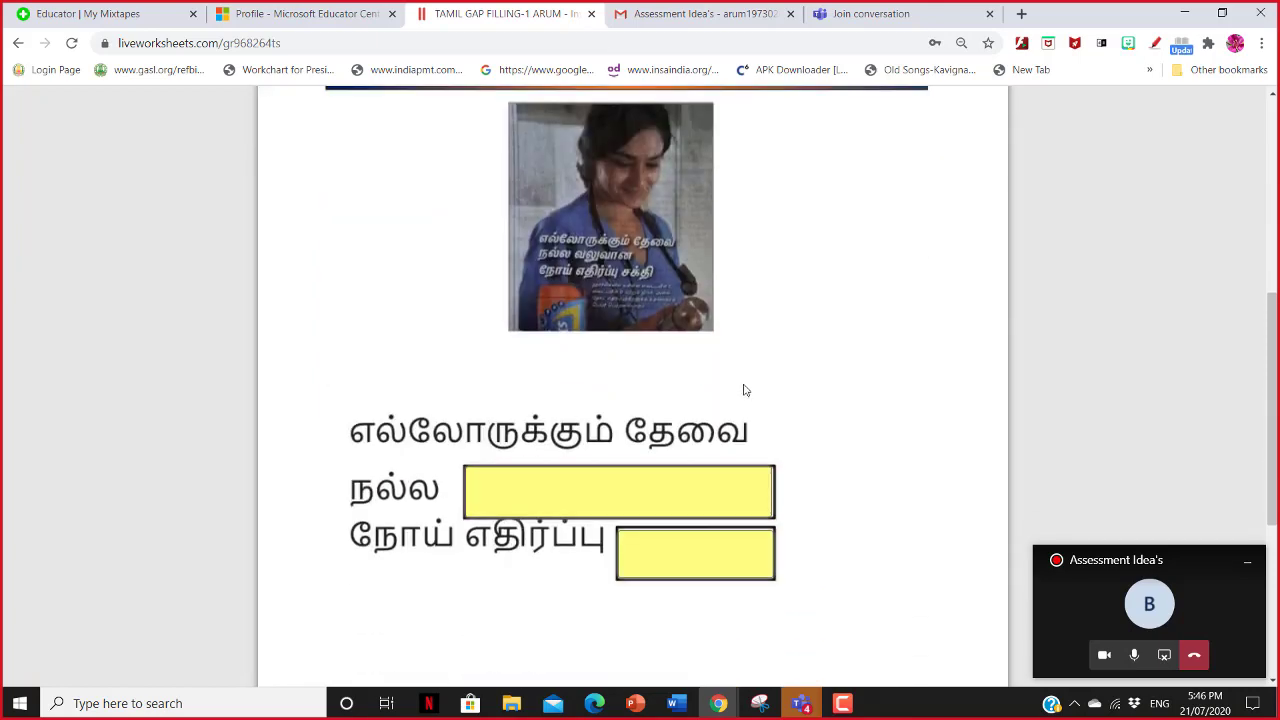
click(486, 491)
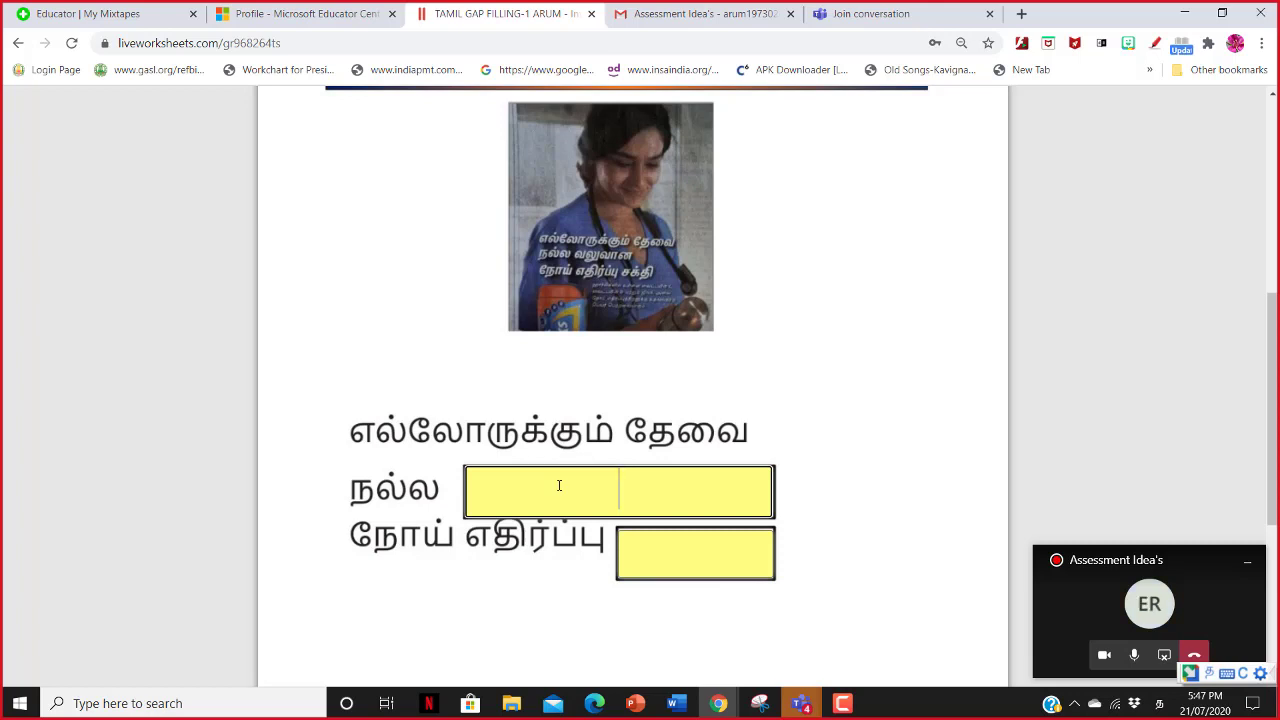
Fill the two blanks with வலுவான (typed VALUVAANA) and சக்தி (typed SAKTHI).
text(VALUVAANA)
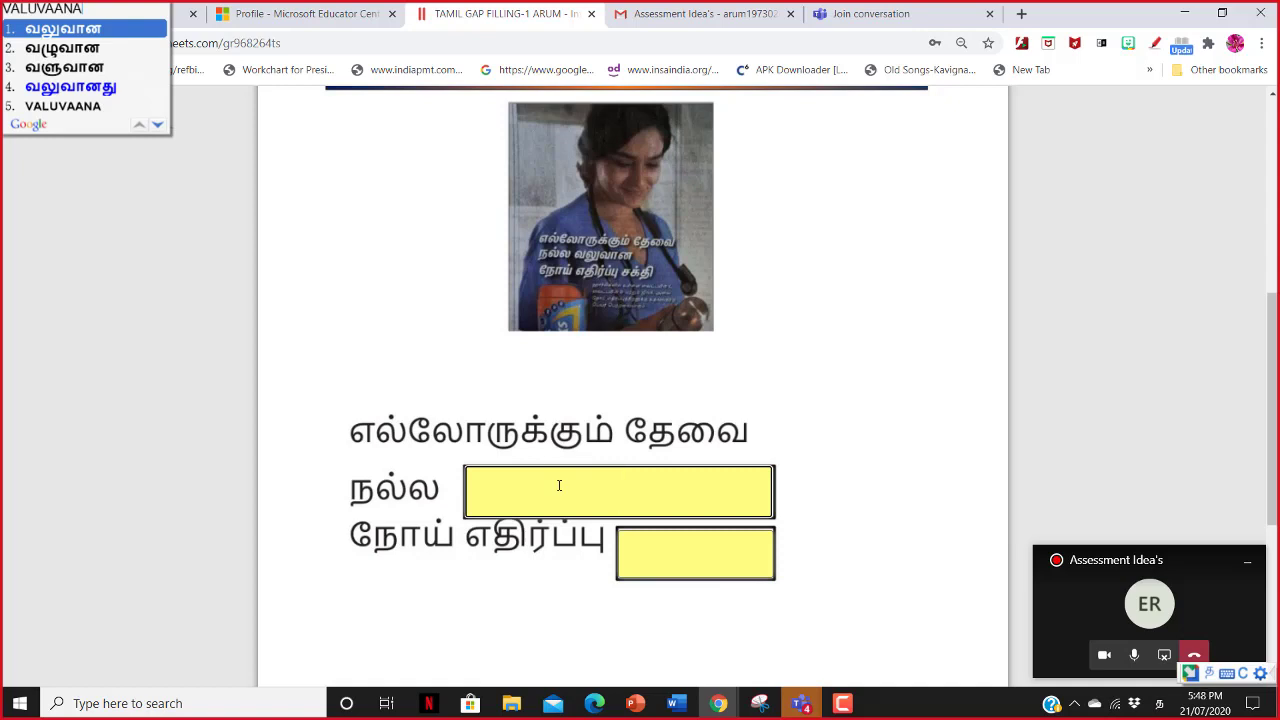
key(Return)
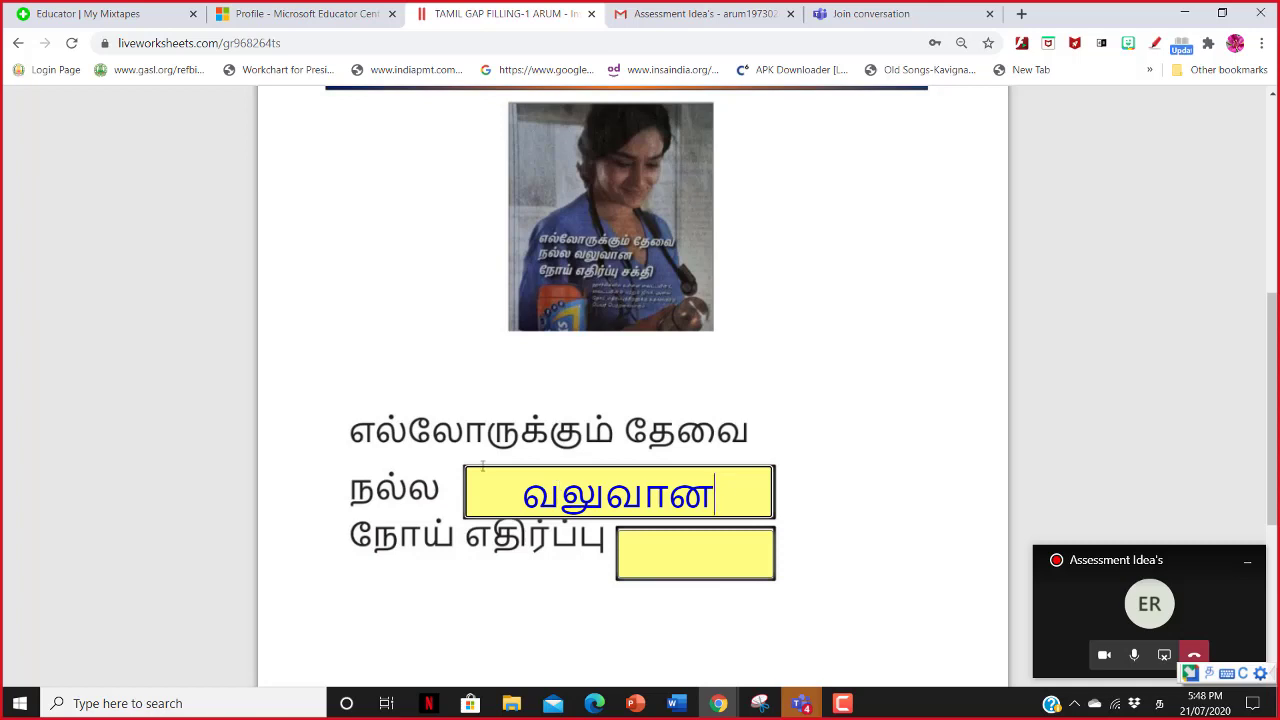
click(650, 548)
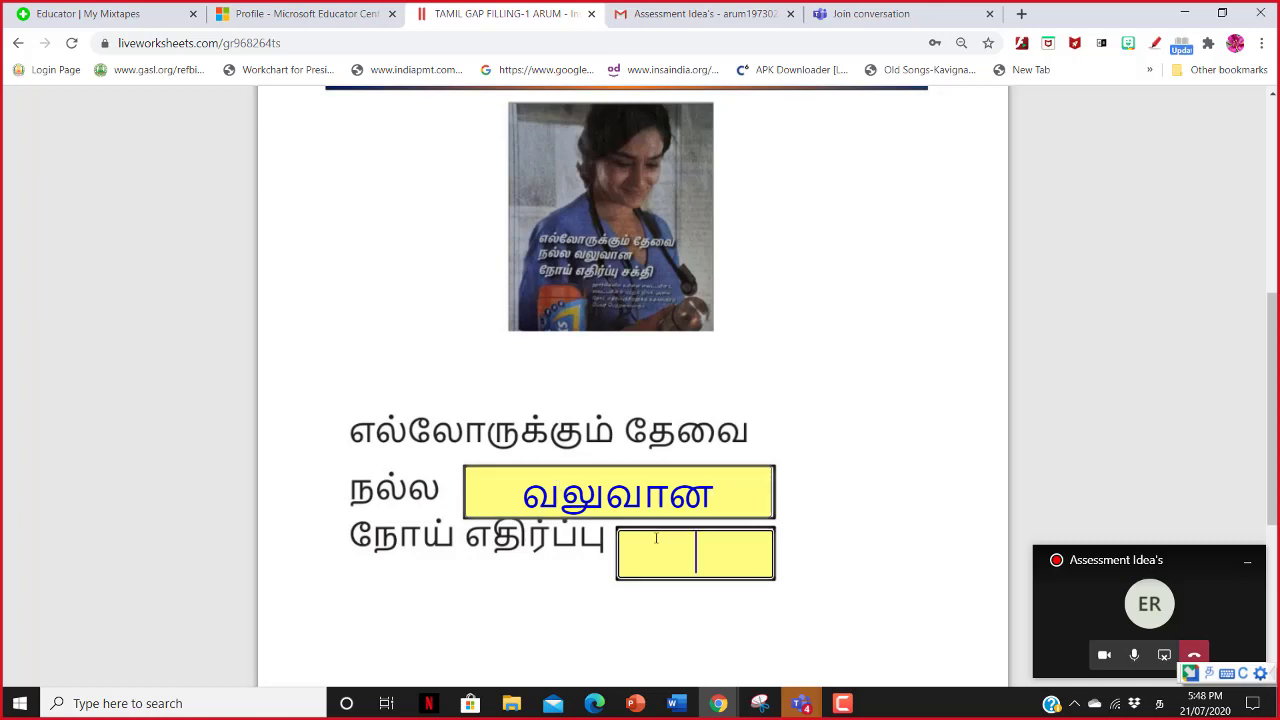
text(SAK)
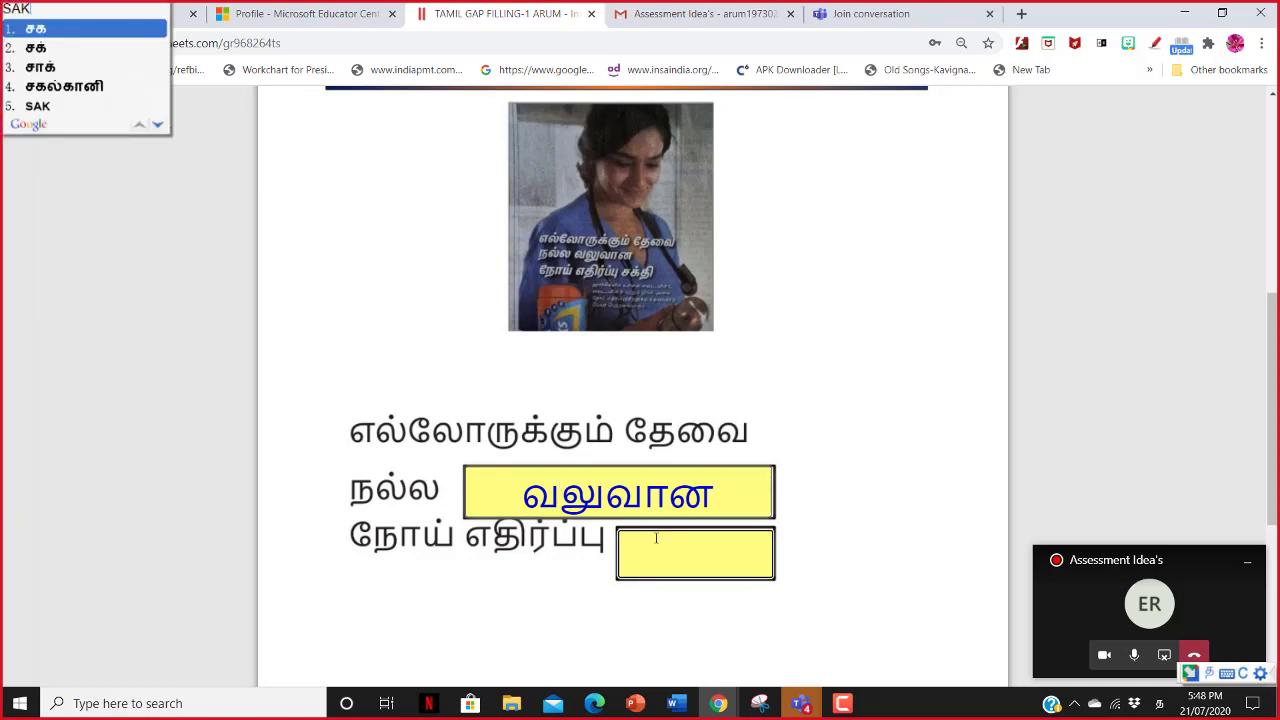
text(THI)
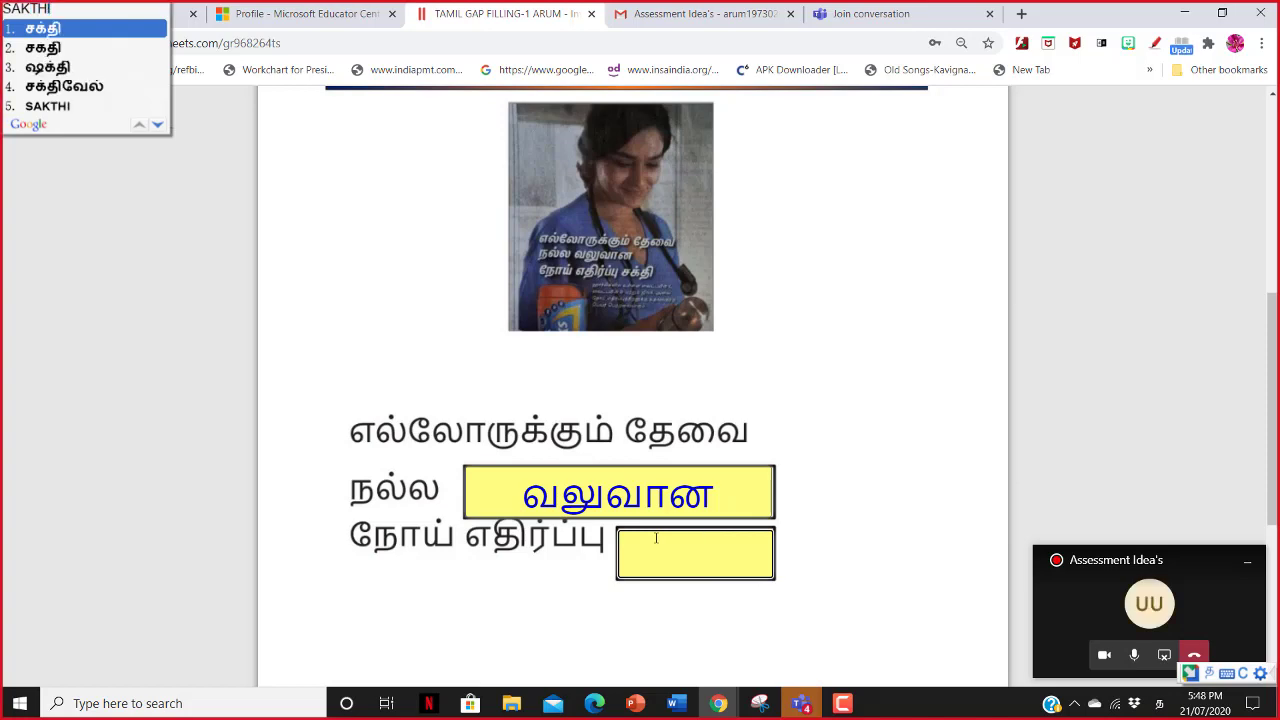
key(Return)
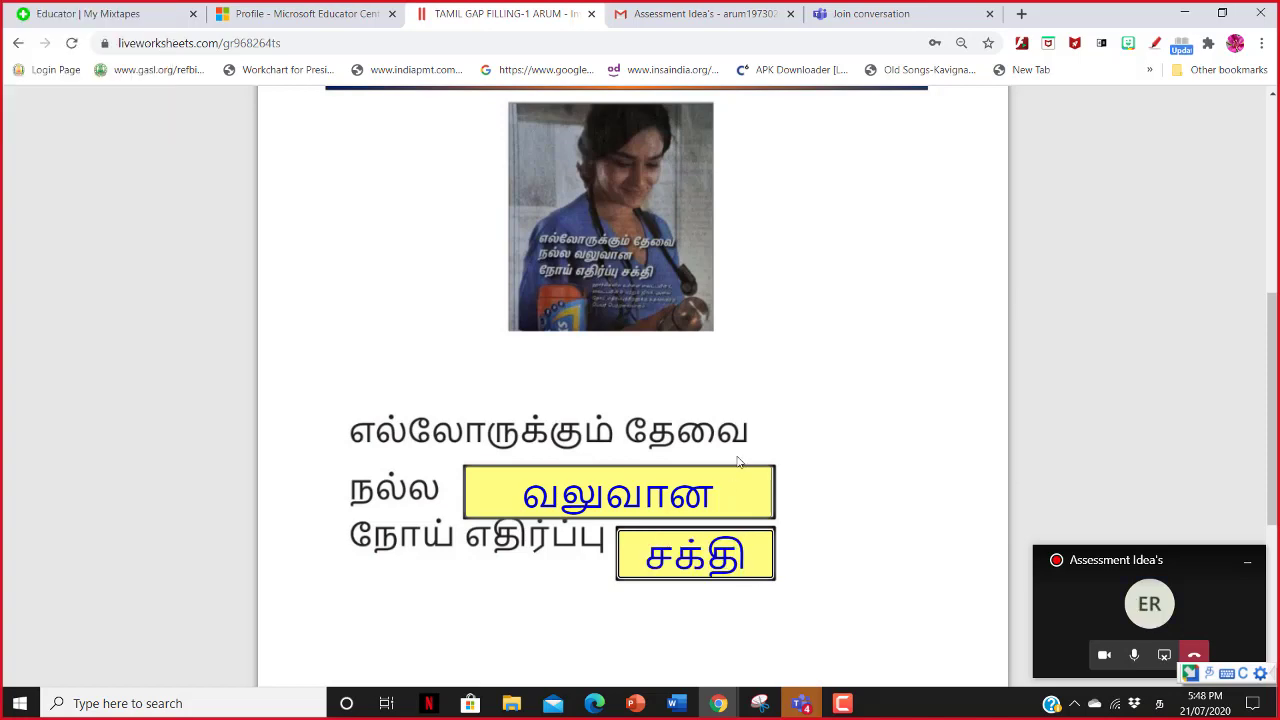
scroll(738, 460, down, 1)
scroll(738, 463, down, 1)
Submit the gap-filling worksheet with Finish!! and Check my answers, scoring 10/10.
scroll(738, 463, up, 4)
scroll(738, 463, down, 4)
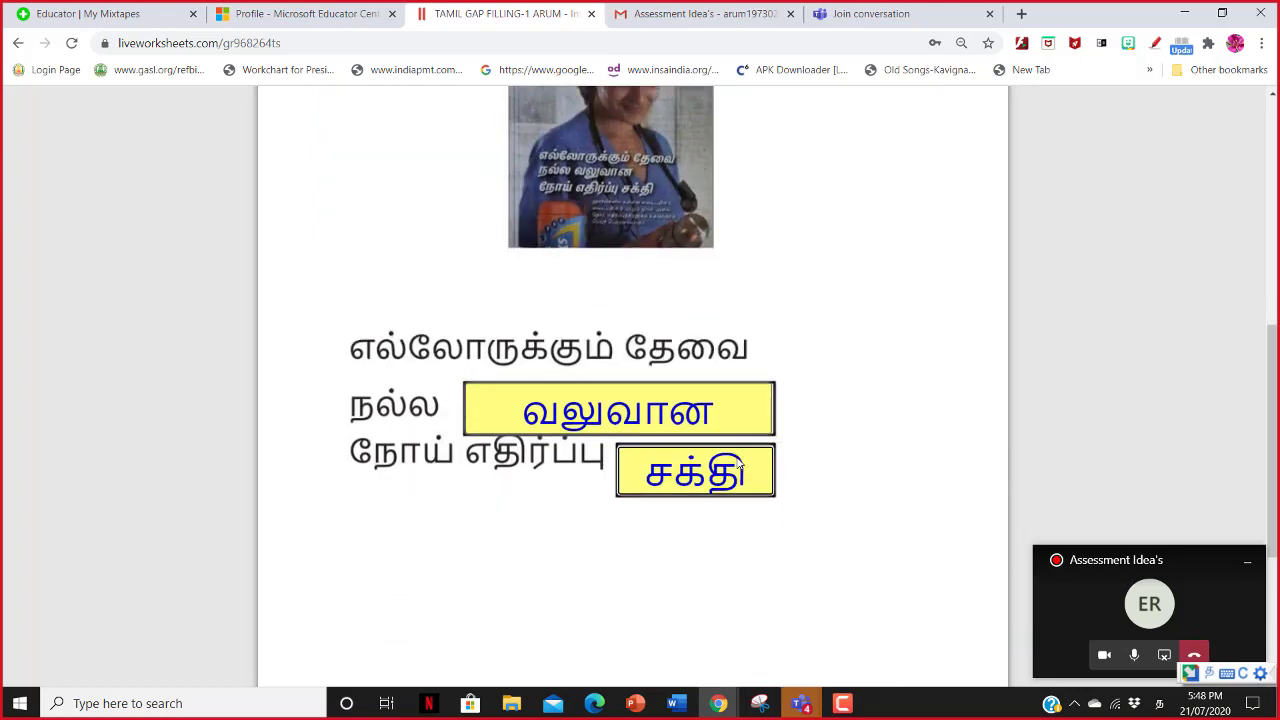
scroll(738, 463, up, 1)
scroll(740, 452, down, 3)
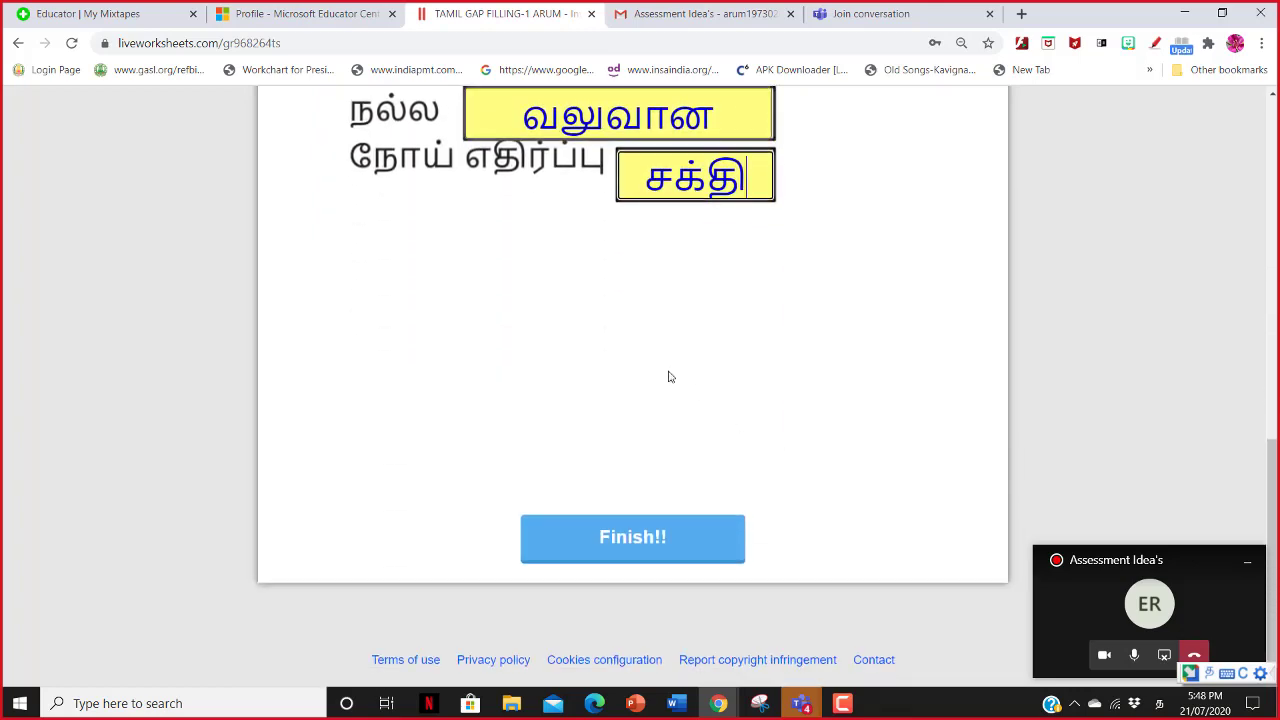
scroll(671, 377, up, 2)
scroll(670, 376, down, 2)
scroll(670, 377, up, 3)
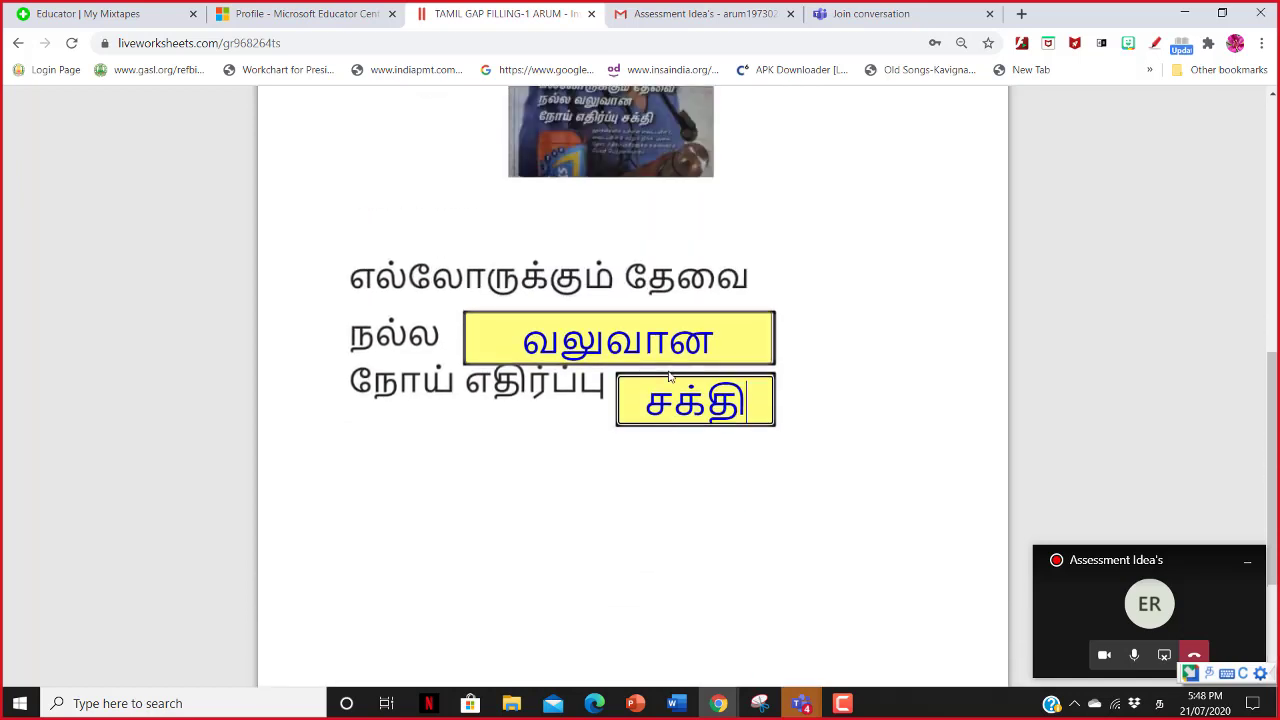
scroll(669, 377, down, 2)
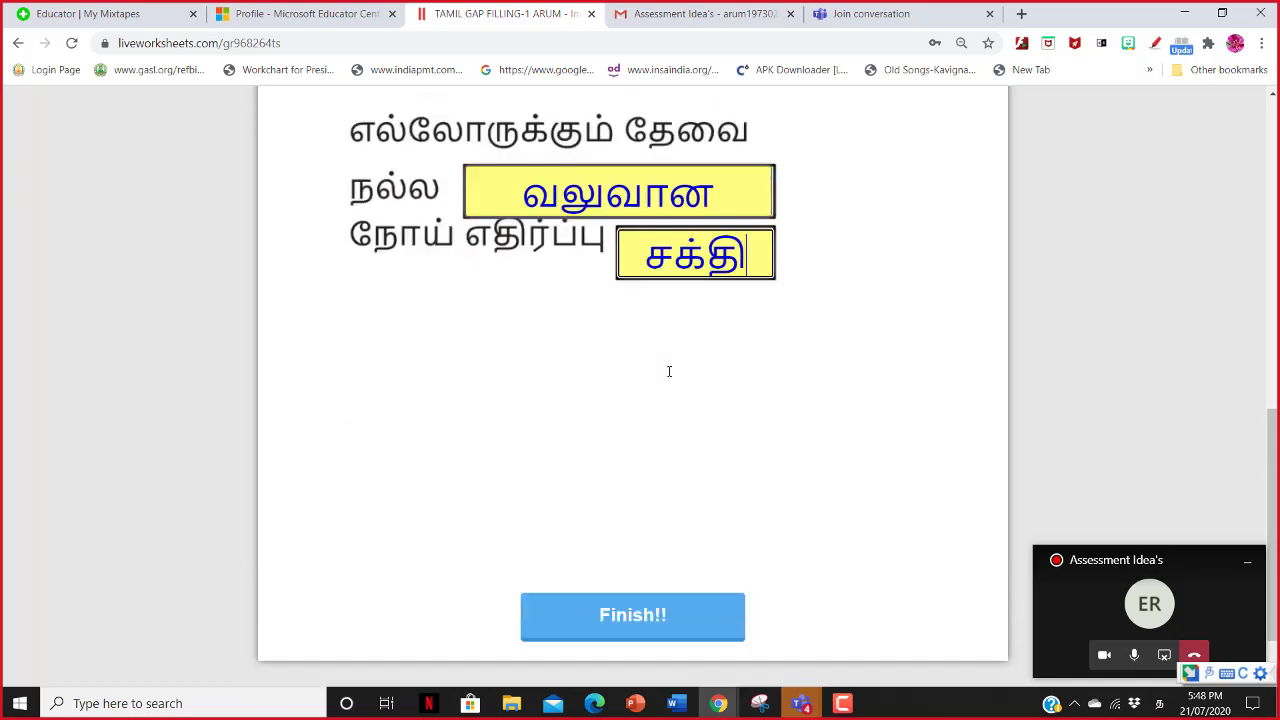
scroll(669, 372, up, 3)
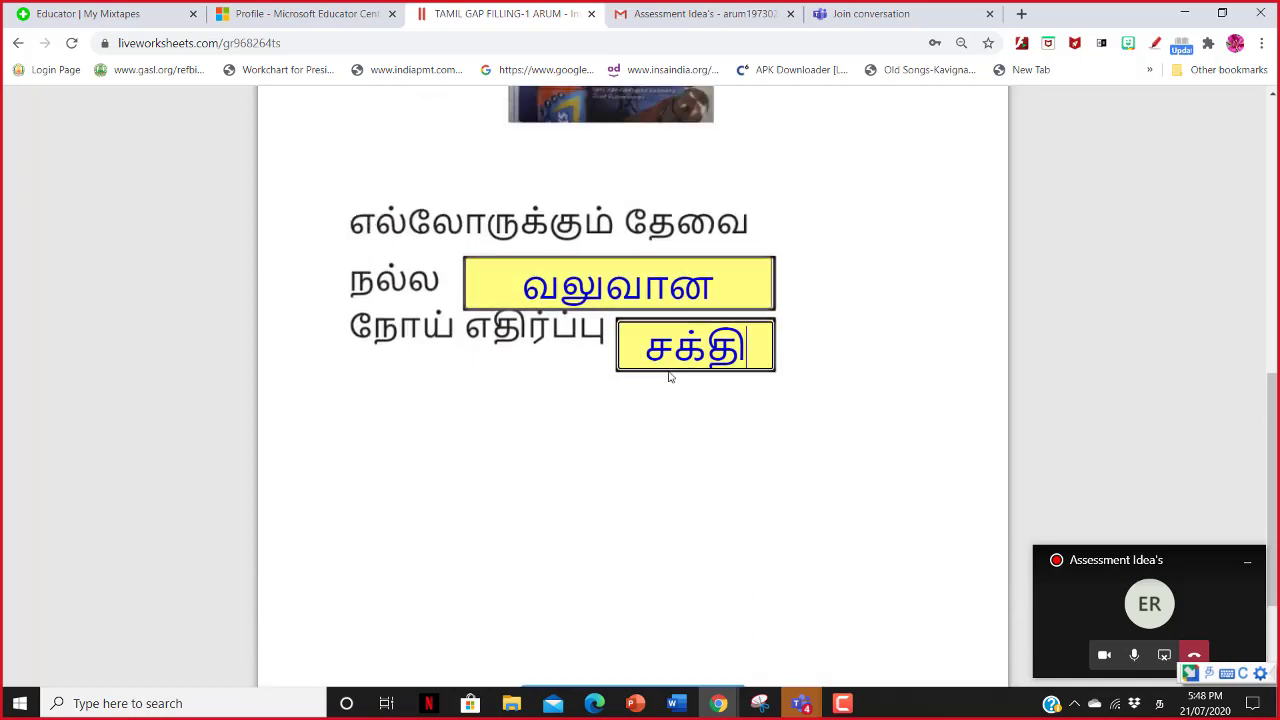
scroll(669, 376, down, 4)
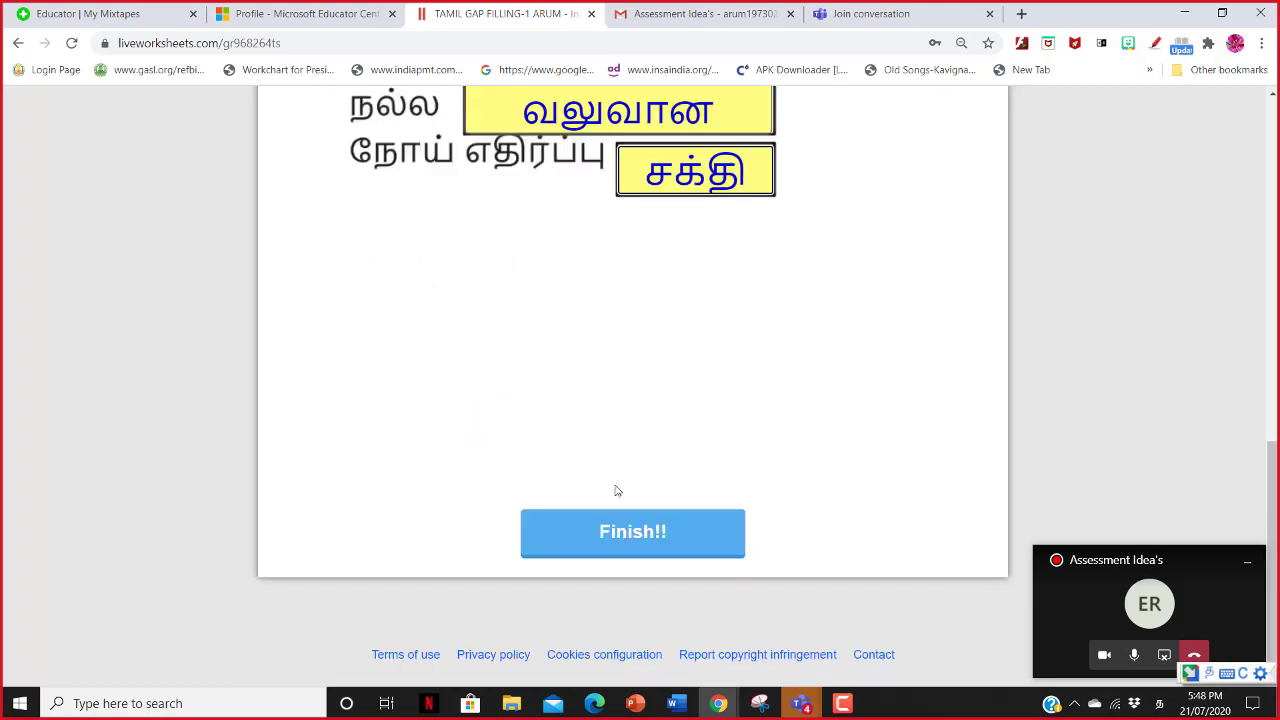
click(600, 531)
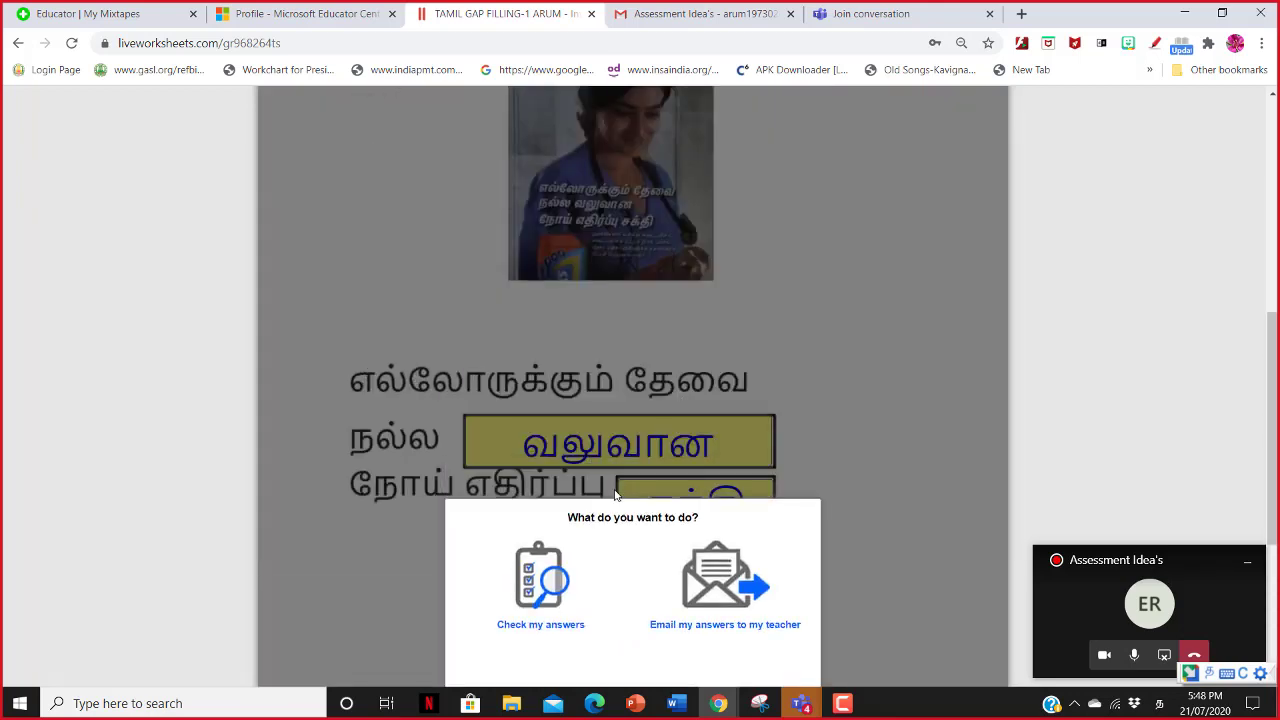
click(555, 609)
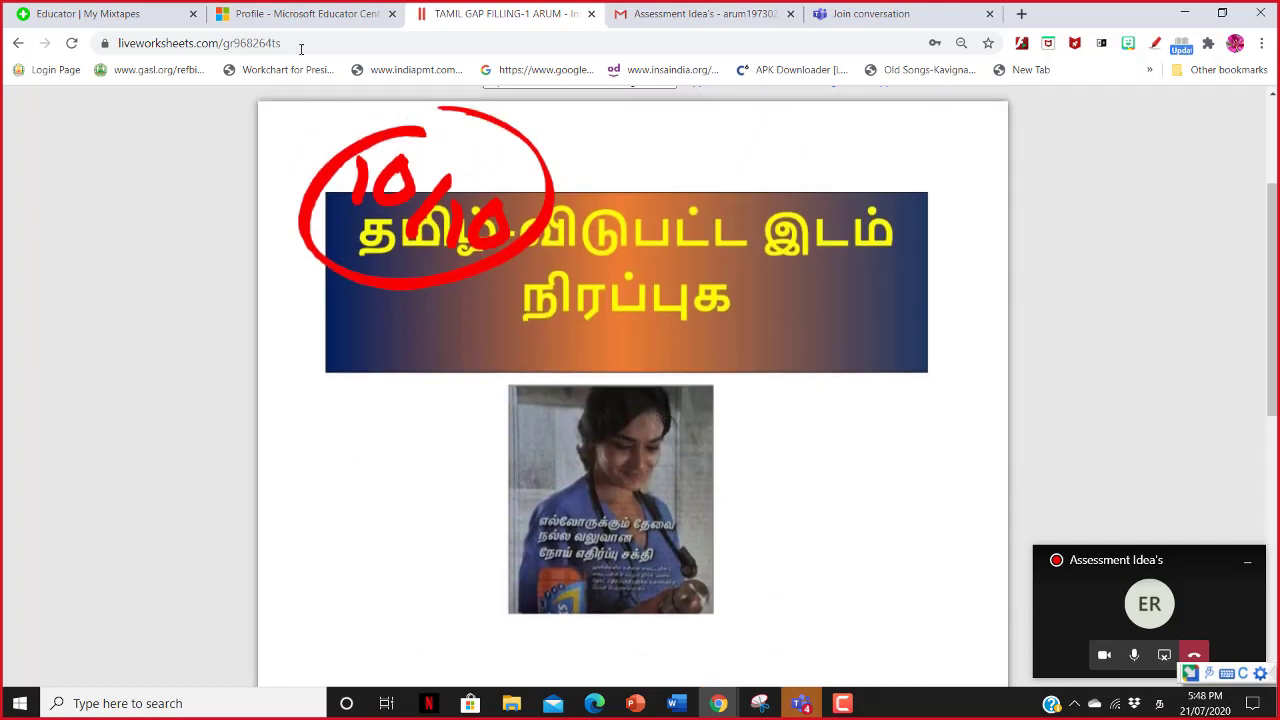
scroll(899, 331, up, 3)
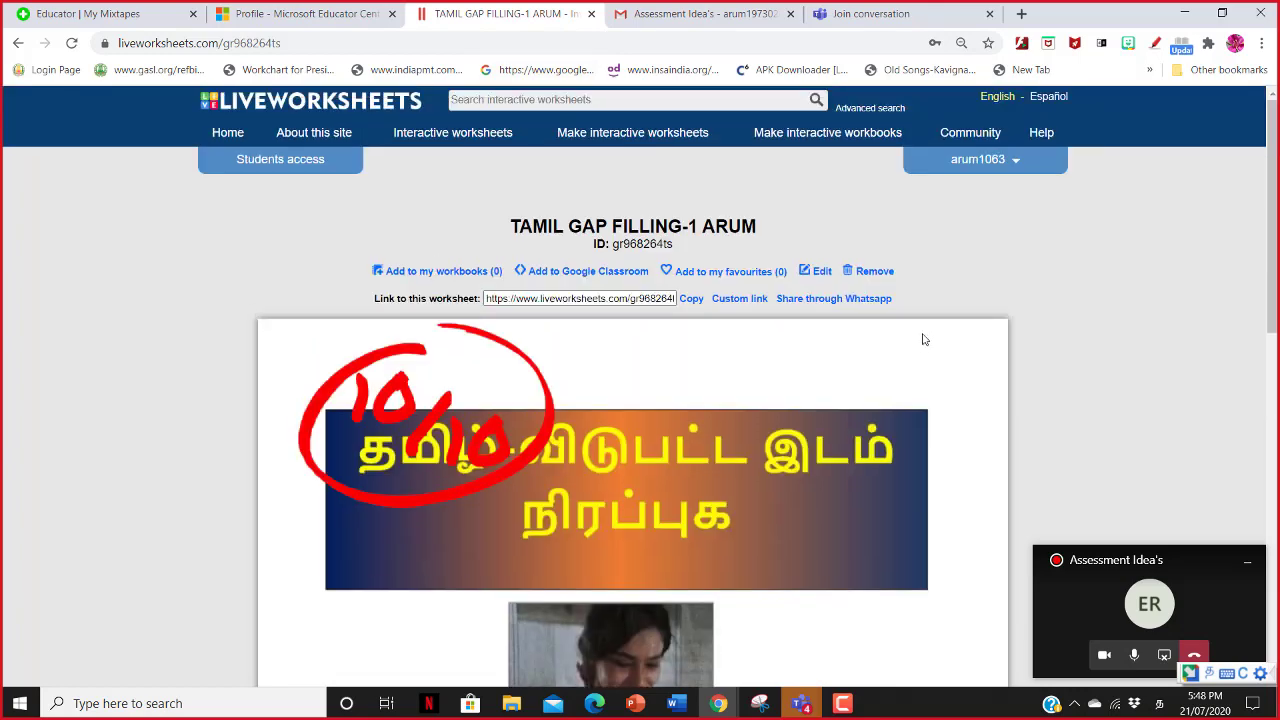
click(987, 168)
Open My worksheets and browse JIM CORBETT MEANINGS, HOBBY, JOIN DEVICES ARUM and TAMIL-WORDSEARCH.
click(1001, 188)
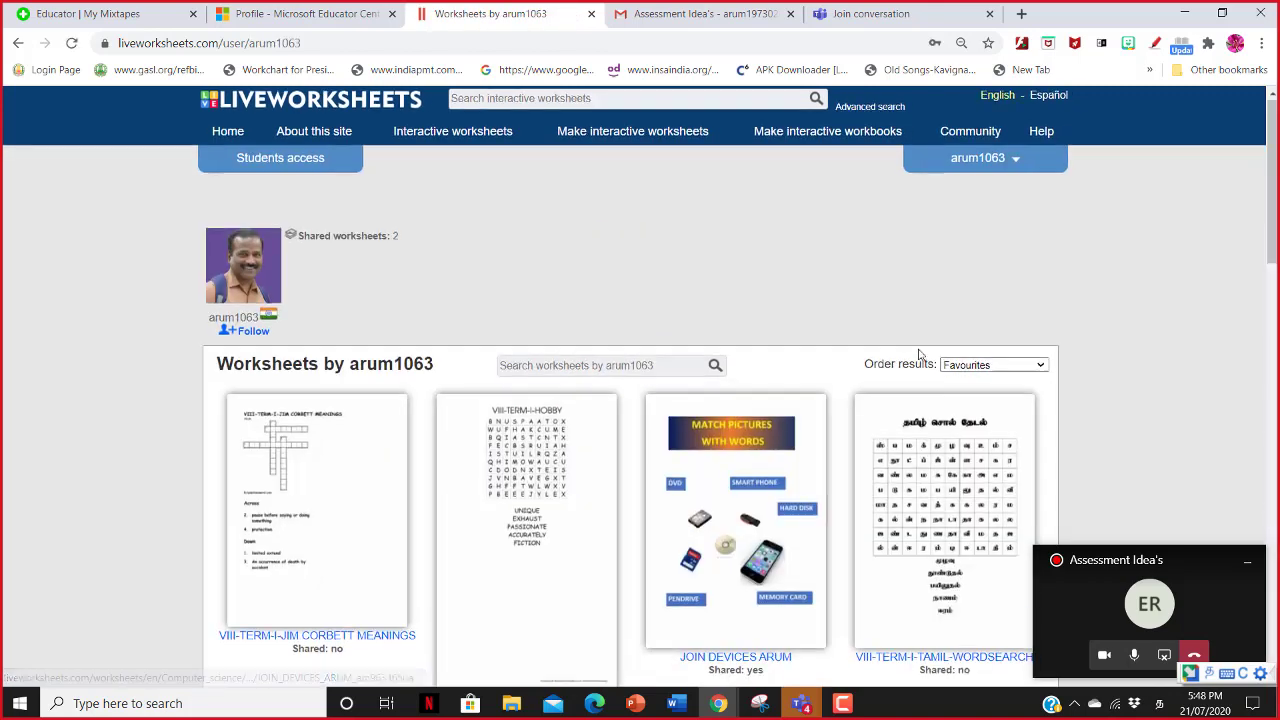
scroll(917, 360, down, 6)
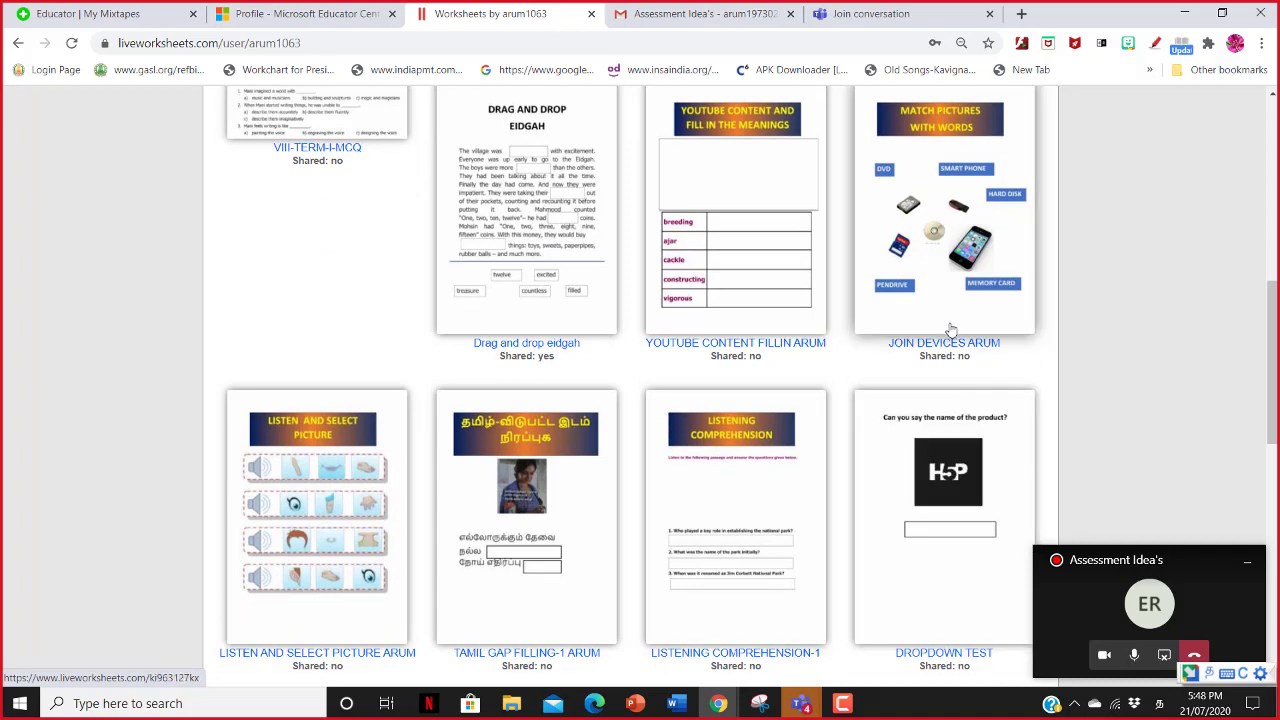
scroll(943, 357, down, 2)
scroll(943, 357, down, 5)
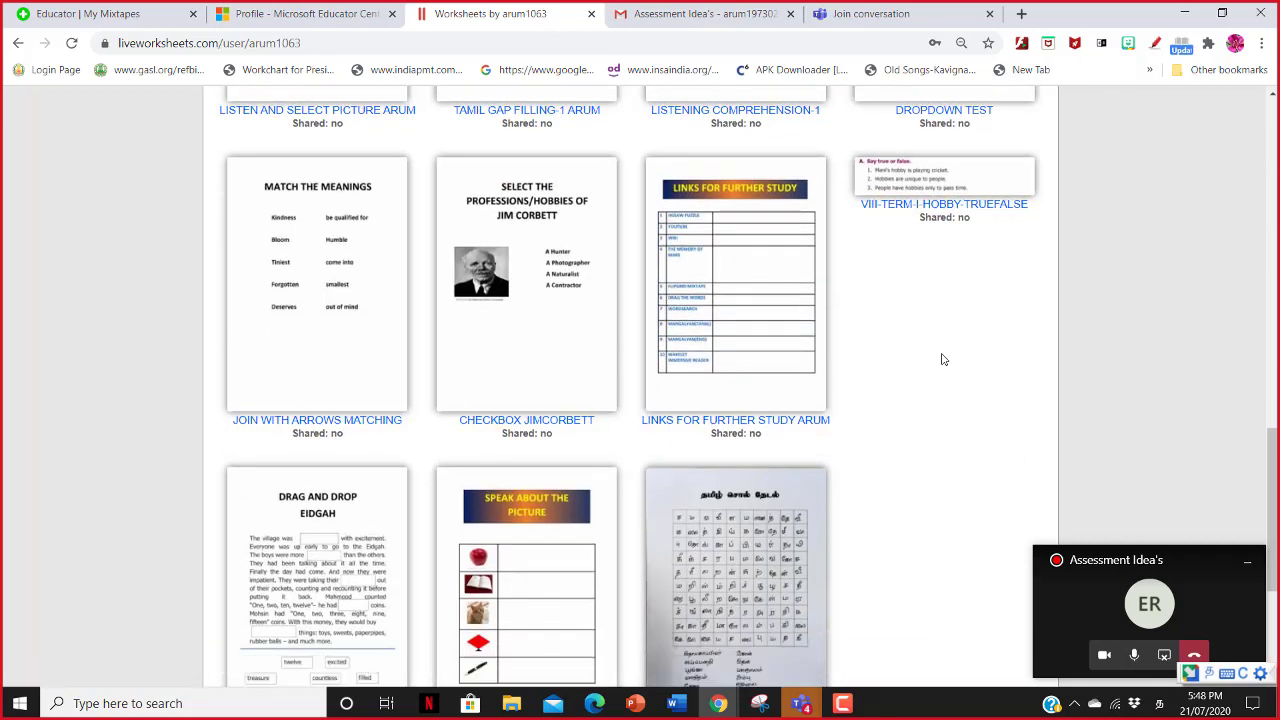
scroll(943, 359, up, 10)
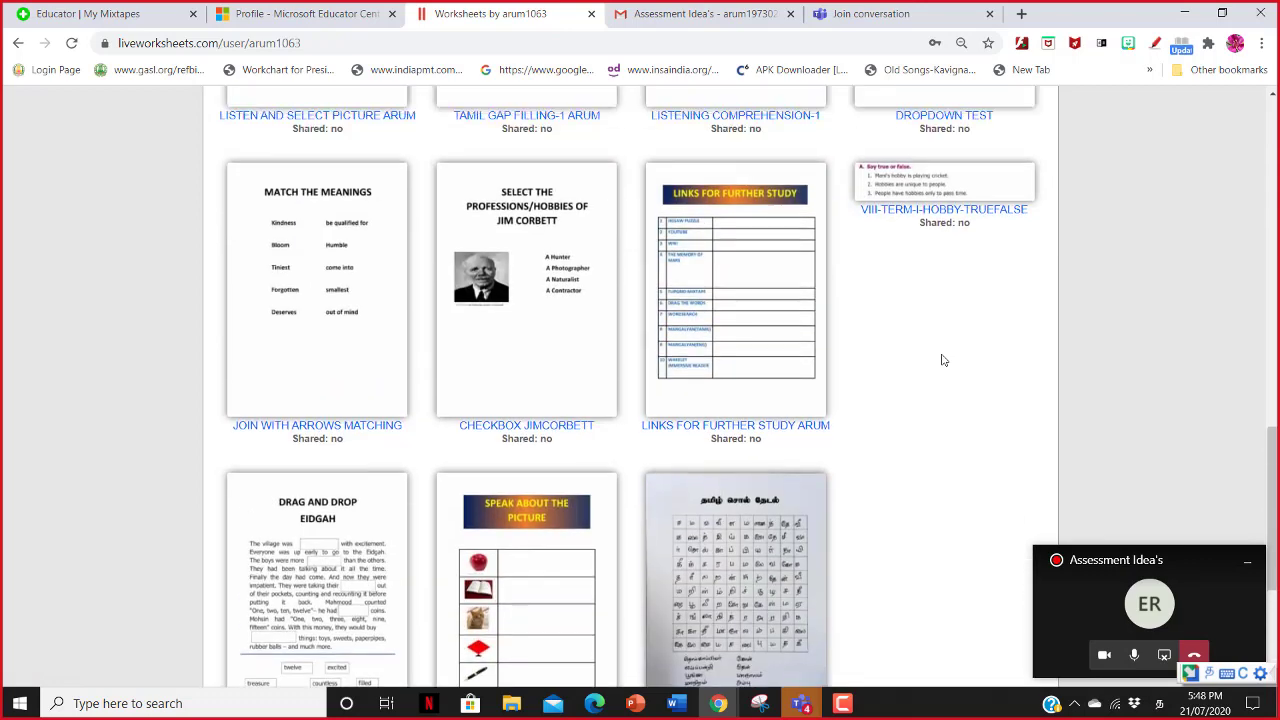
scroll(943, 359, up, 4)
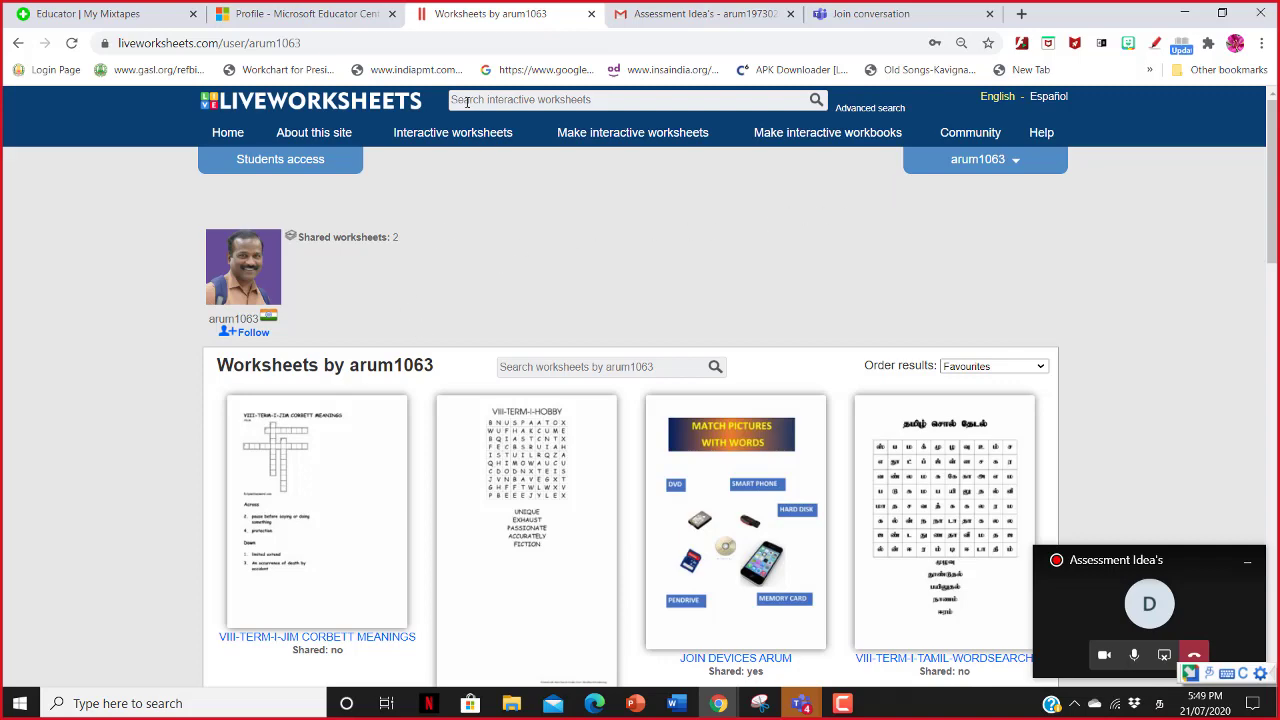
scroll(790, 298, down, 3)
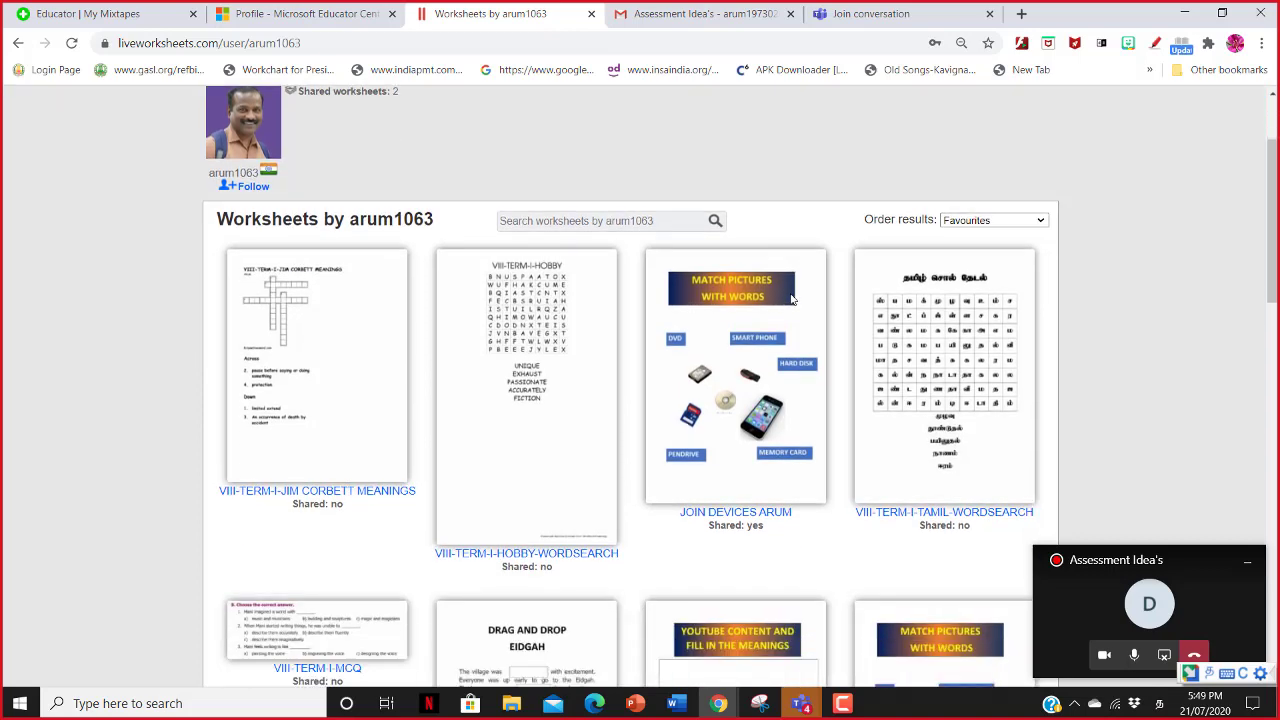
scroll(790, 300, down, 2)
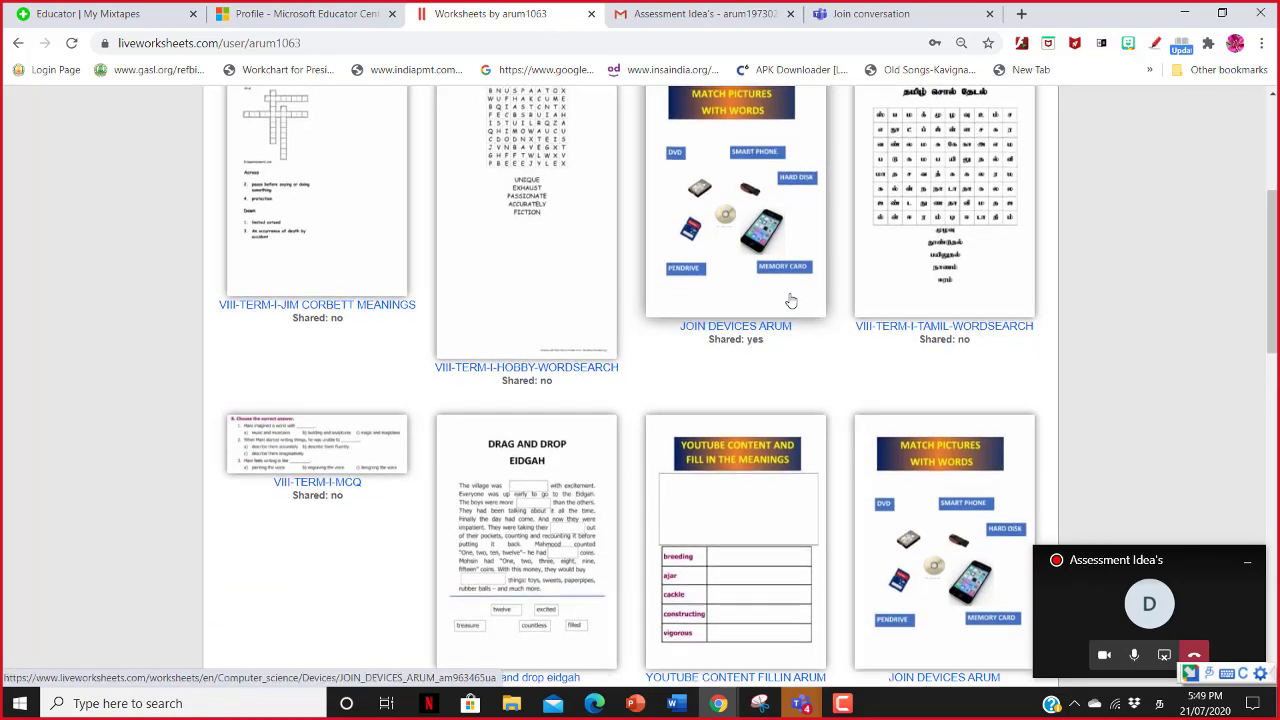
scroll(790, 300, up, 2)
scroll(790, 300, down, 2)
scroll(790, 300, up, 3)
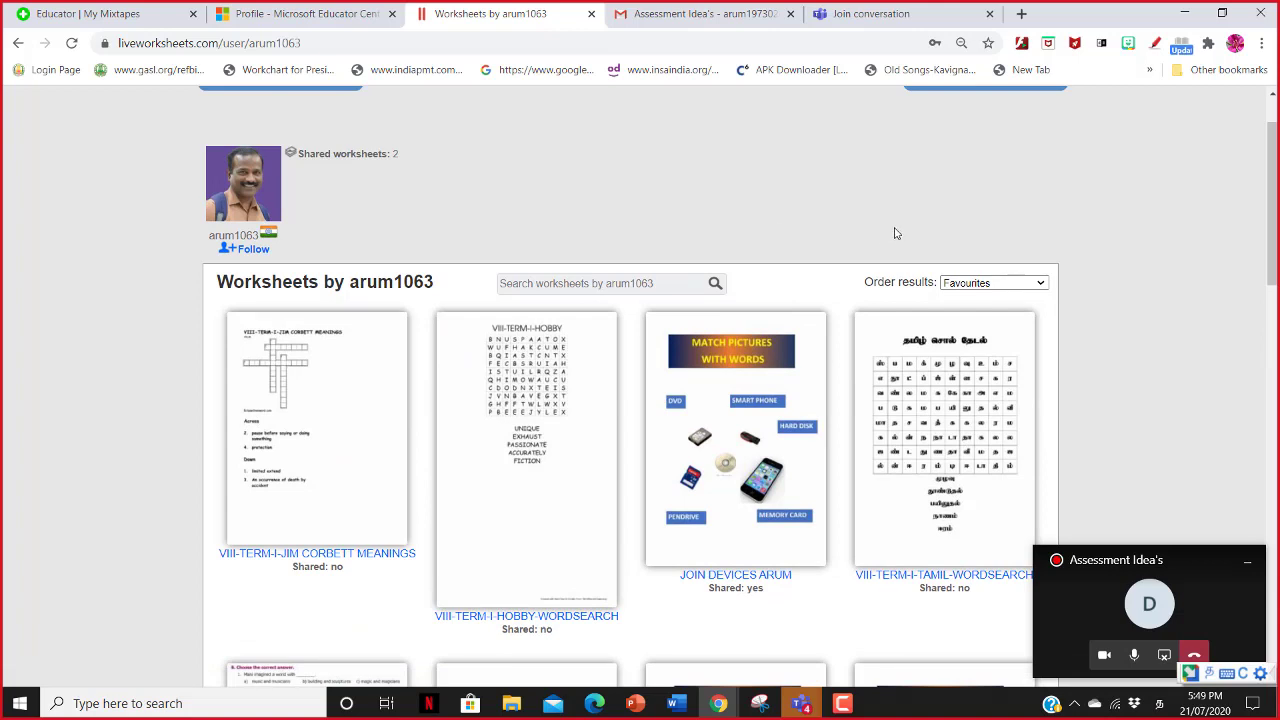
scroll(897, 232, up, 1)
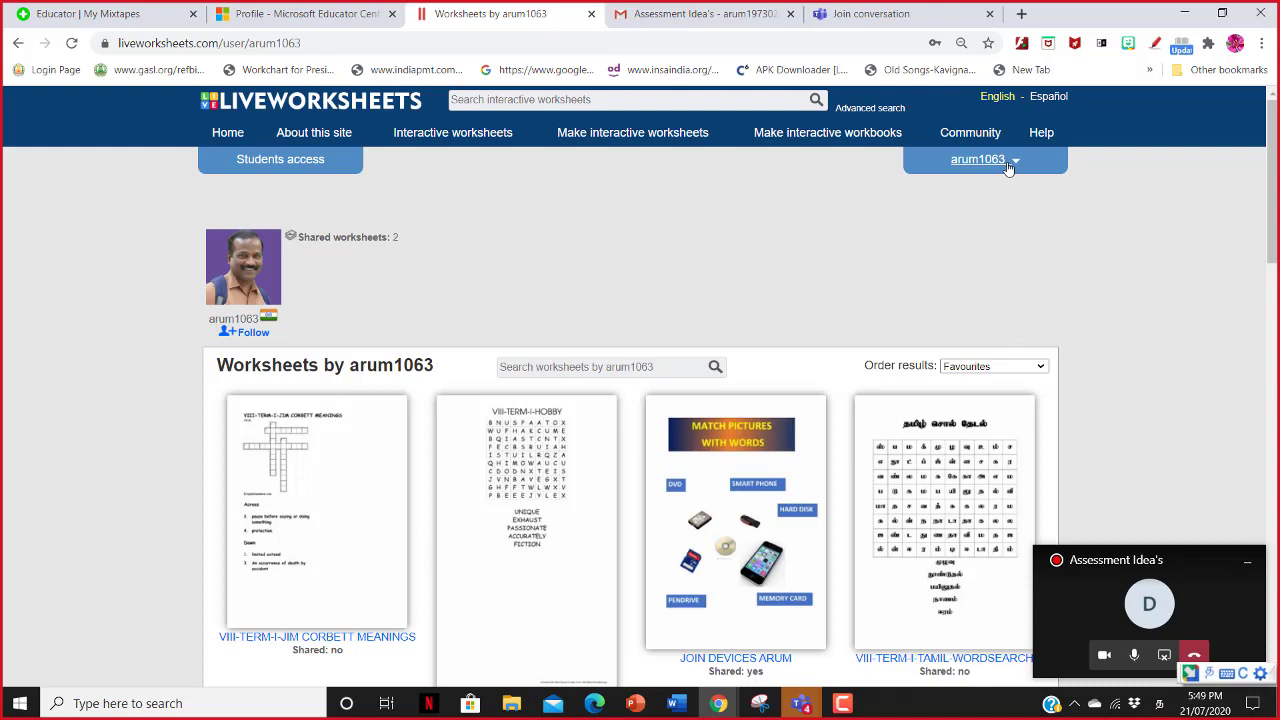
Open the My students page from the account menu, toggling the call microphone meanwhile.
click(1007, 165)
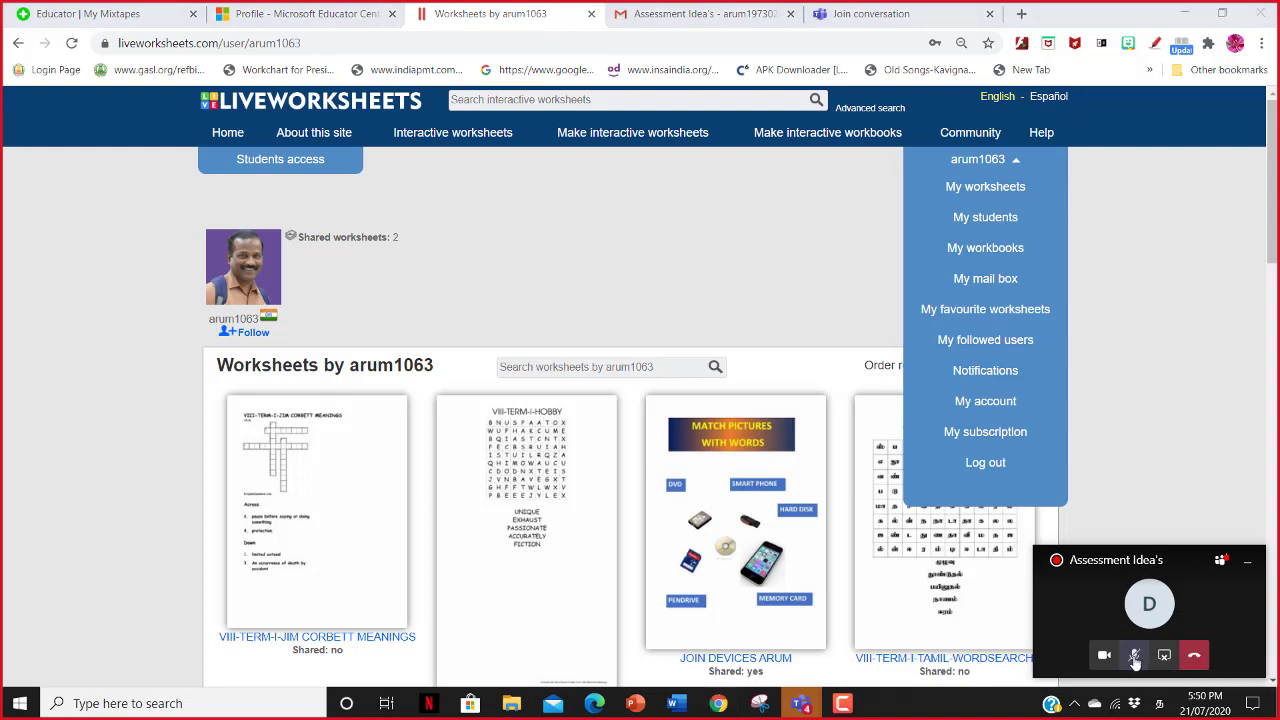
click(1136, 662)
click(975, 219)
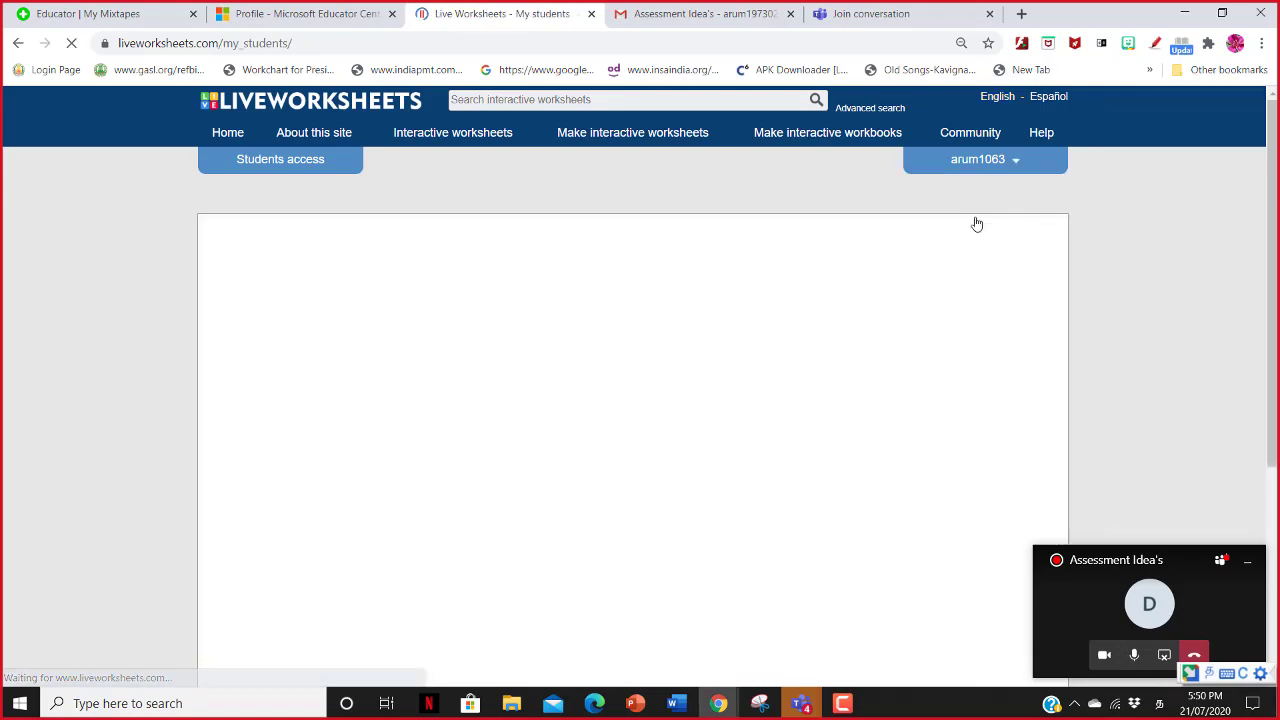
Expand the V STD, VI STD, VII STD and VIII STD groups and scroll through their students.
scroll(1194, 243, down, 3)
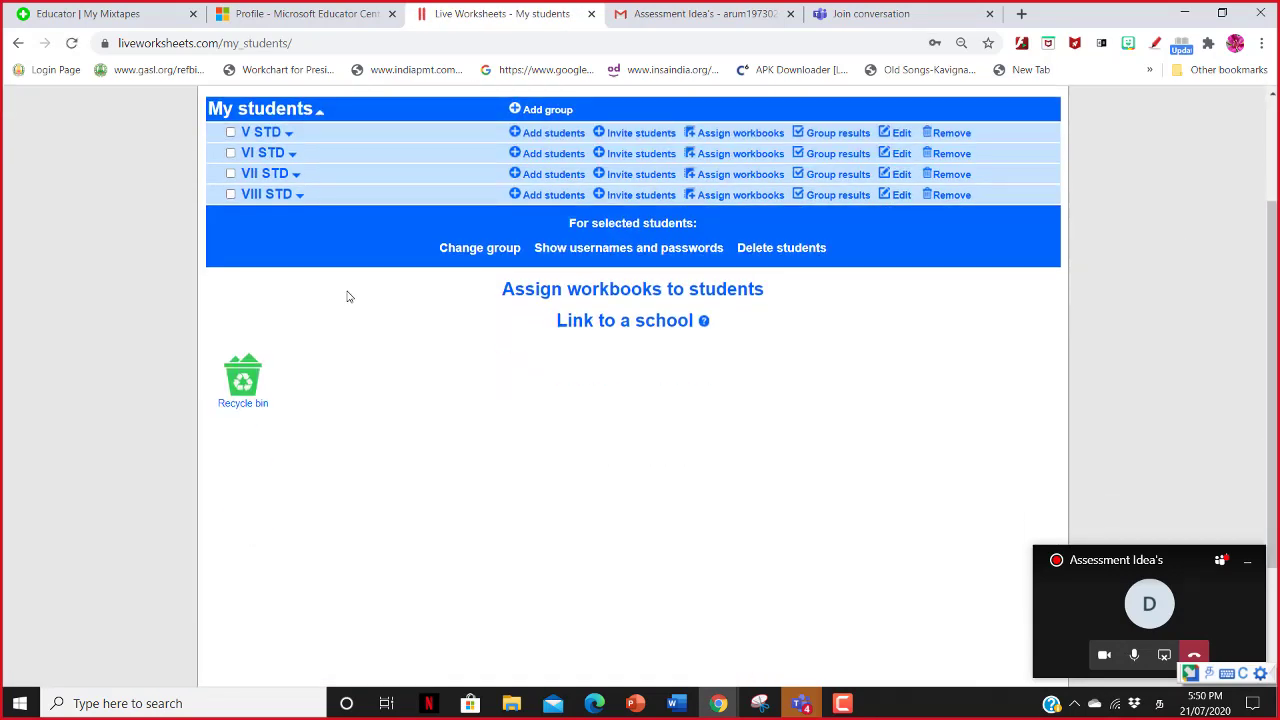
click(258, 132)
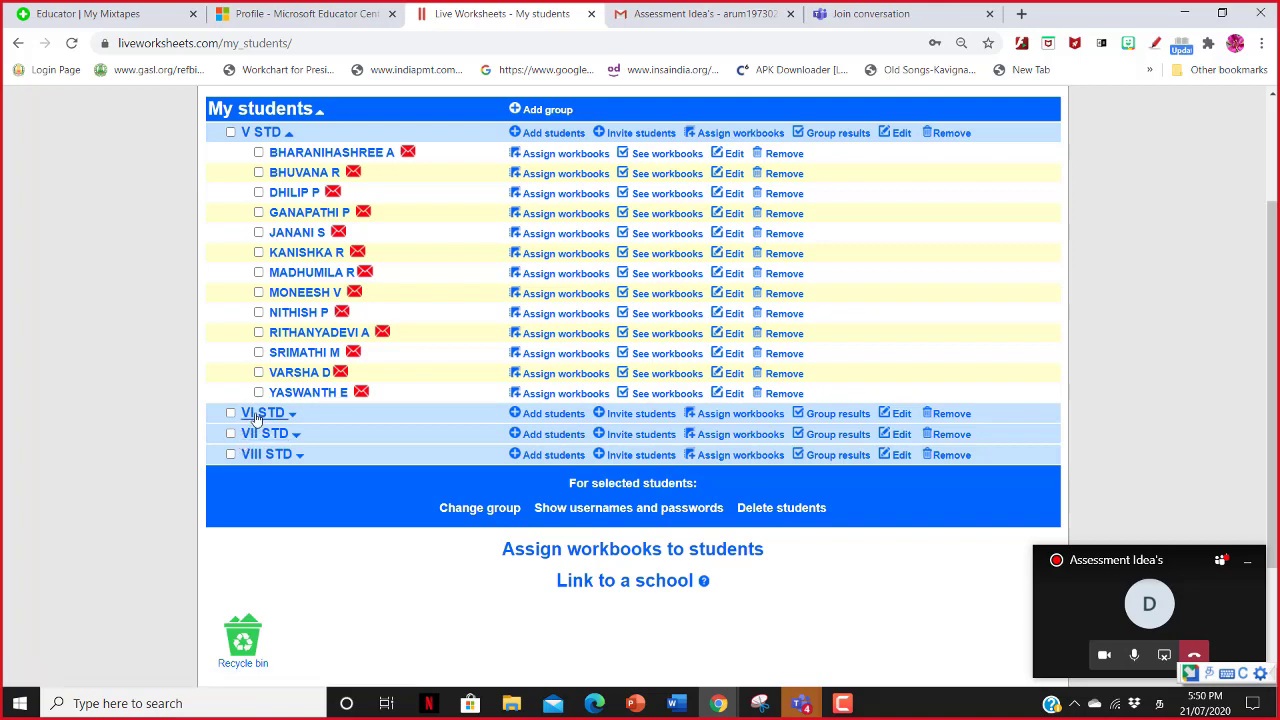
click(257, 413)
scroll(237, 420, down, 3)
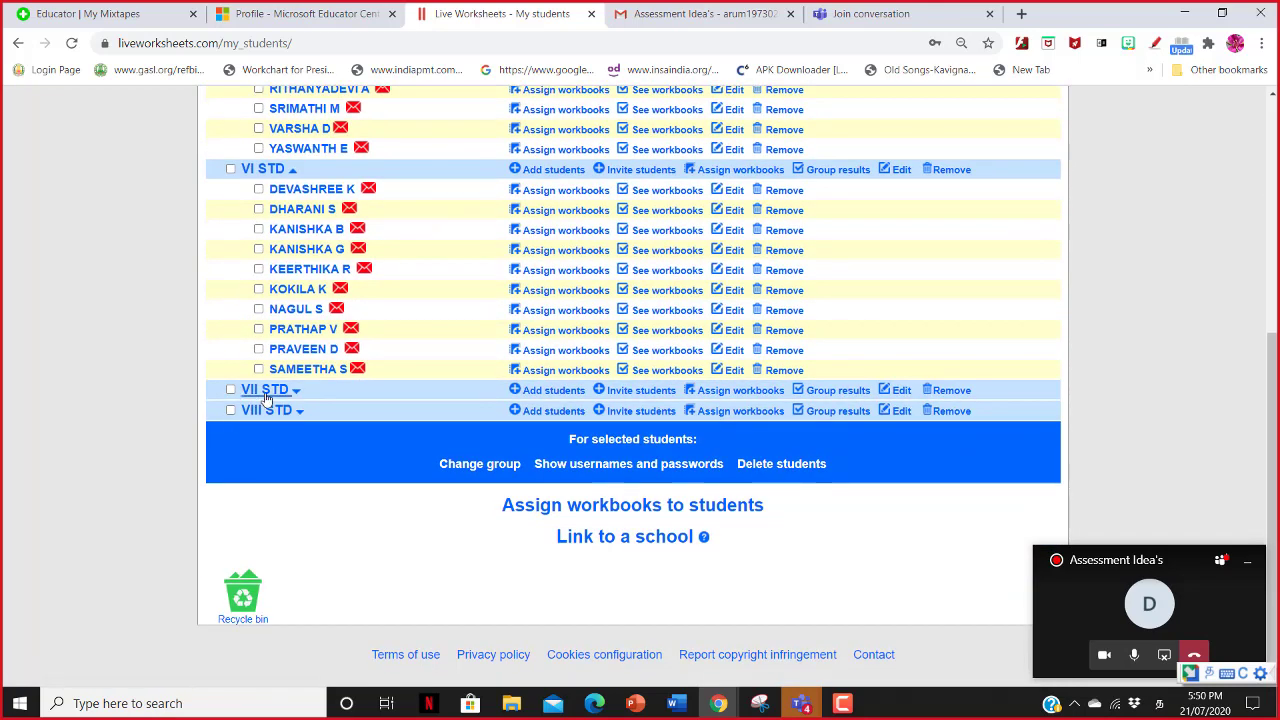
click(262, 390)
scroll(292, 434, down, 3)
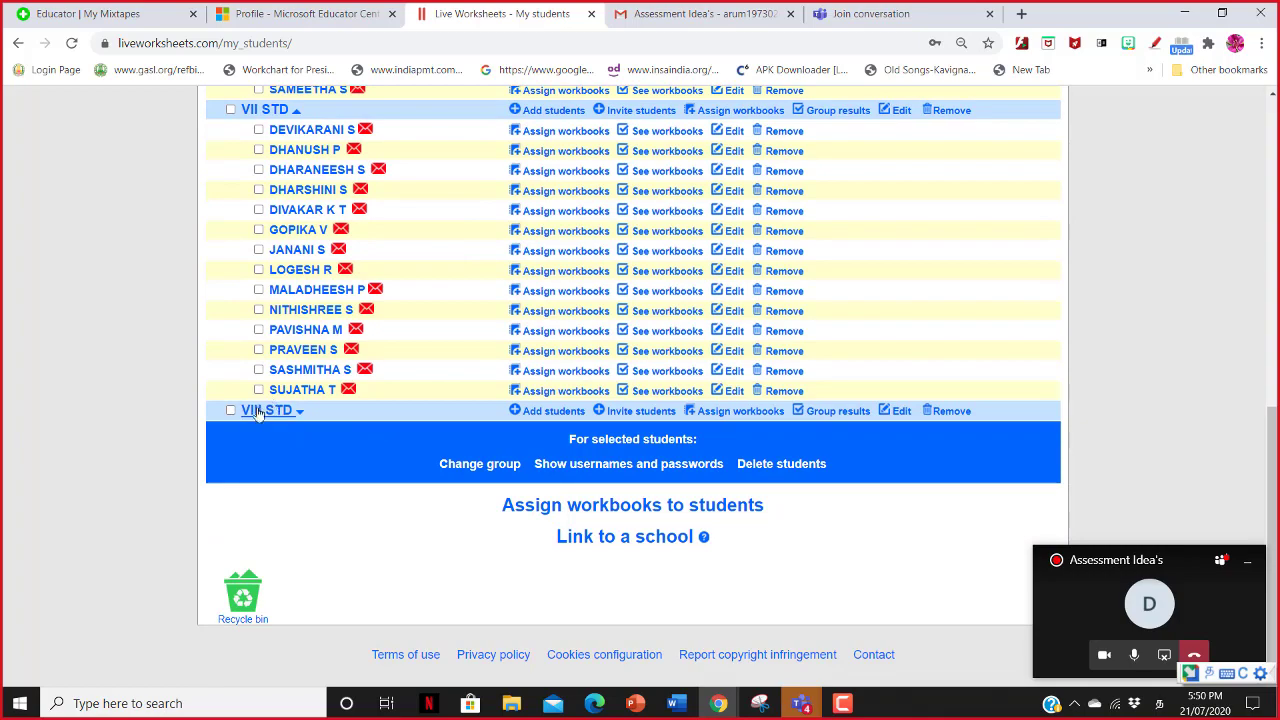
click(270, 410)
scroll(459, 393, up, 3)
scroll(459, 393, up, 6)
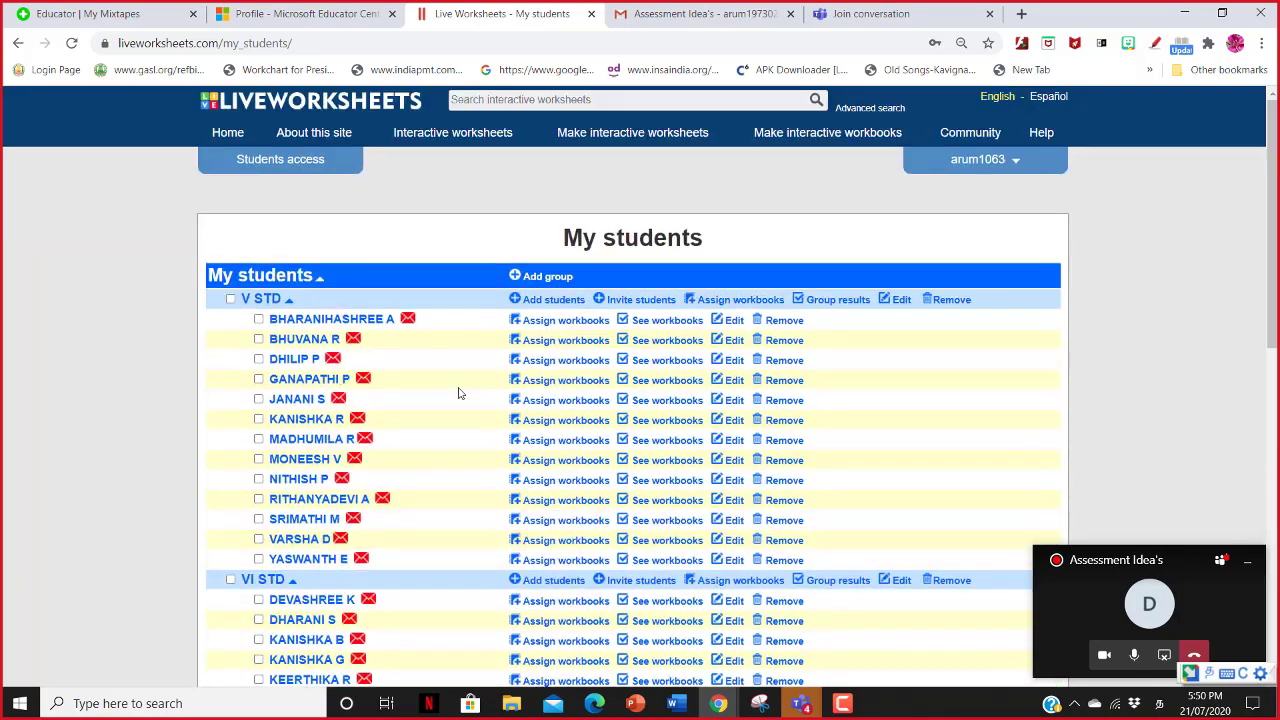
scroll(459, 393, down, 7)
scroll(459, 393, down, 3)
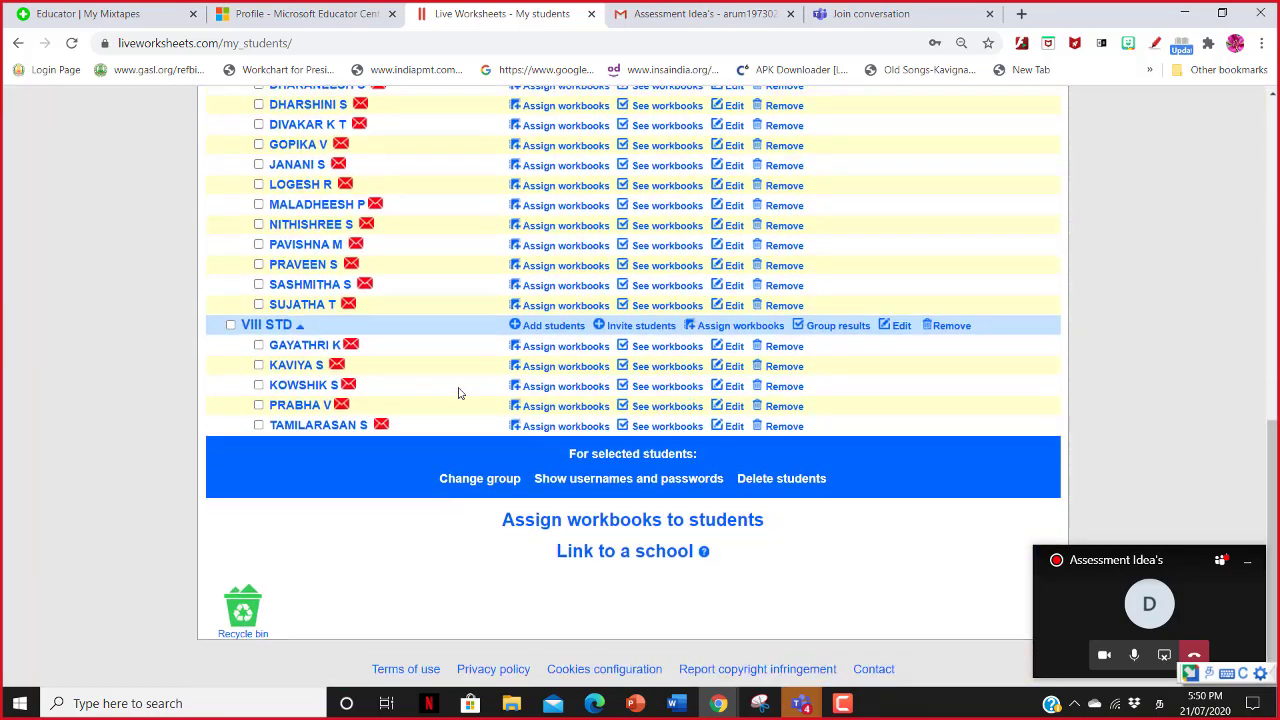
scroll(459, 393, up, 4)
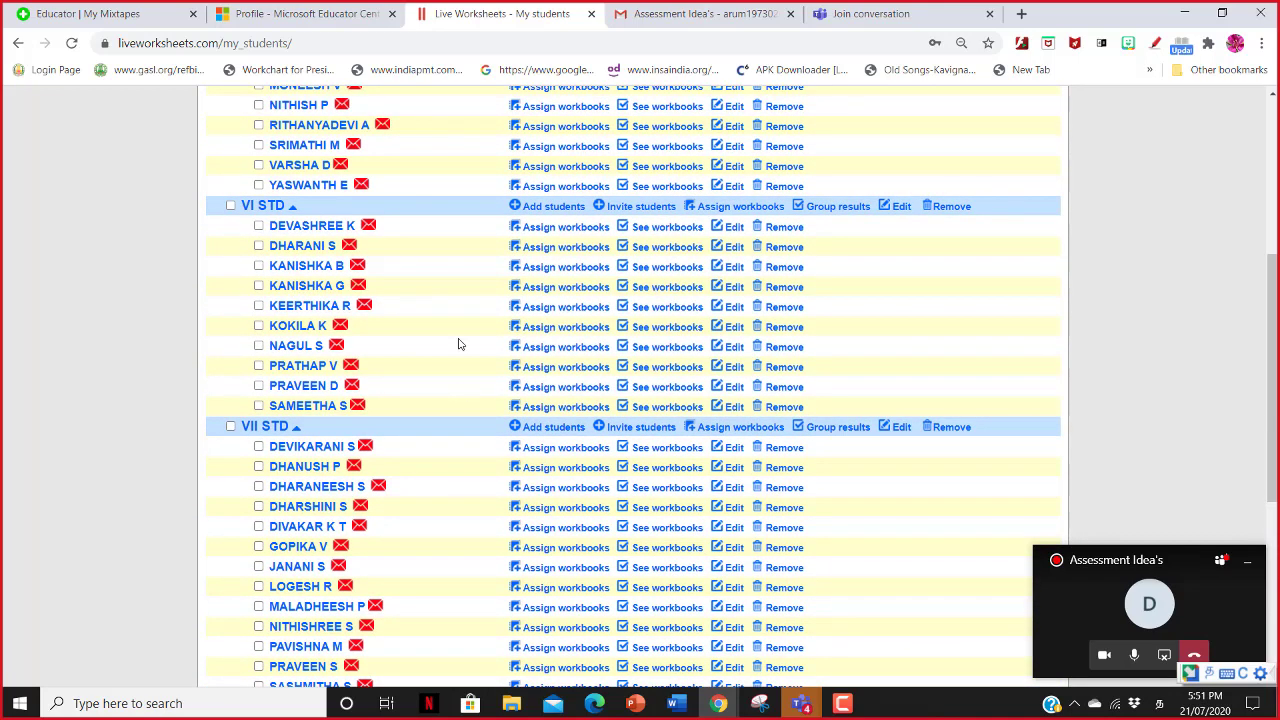
scroll(459, 343, up, 3)
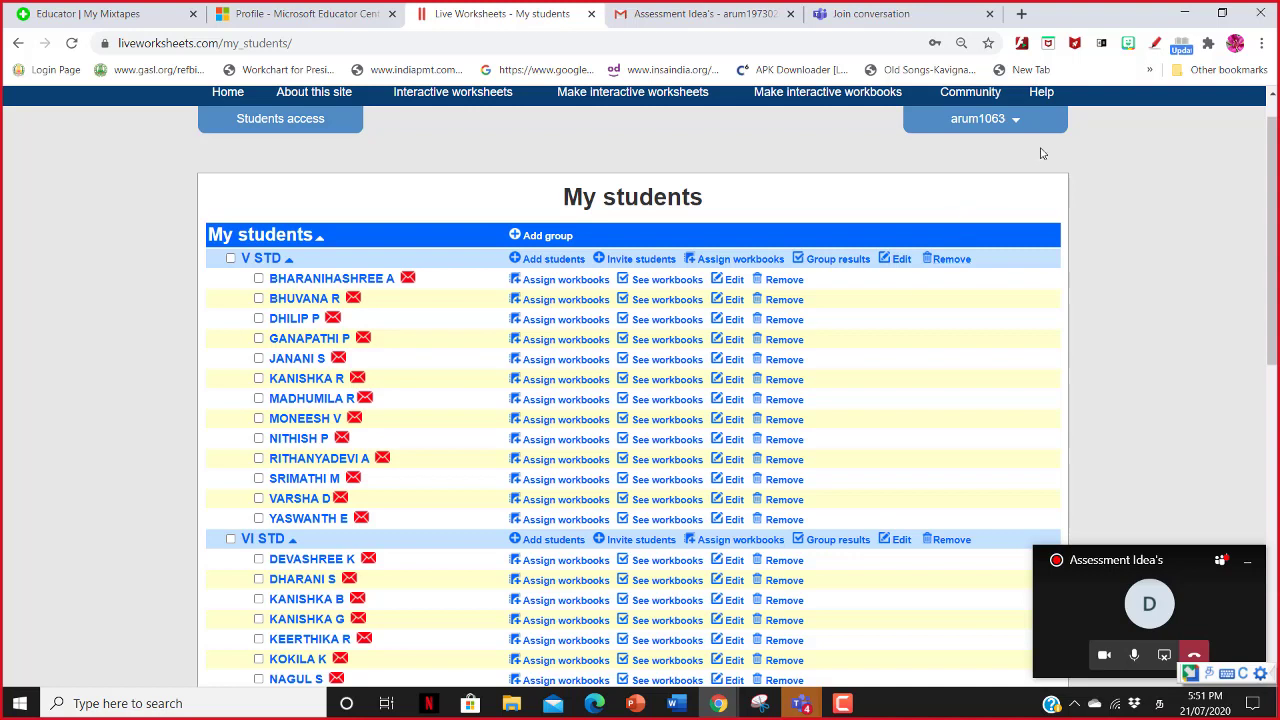
click(1008, 121)
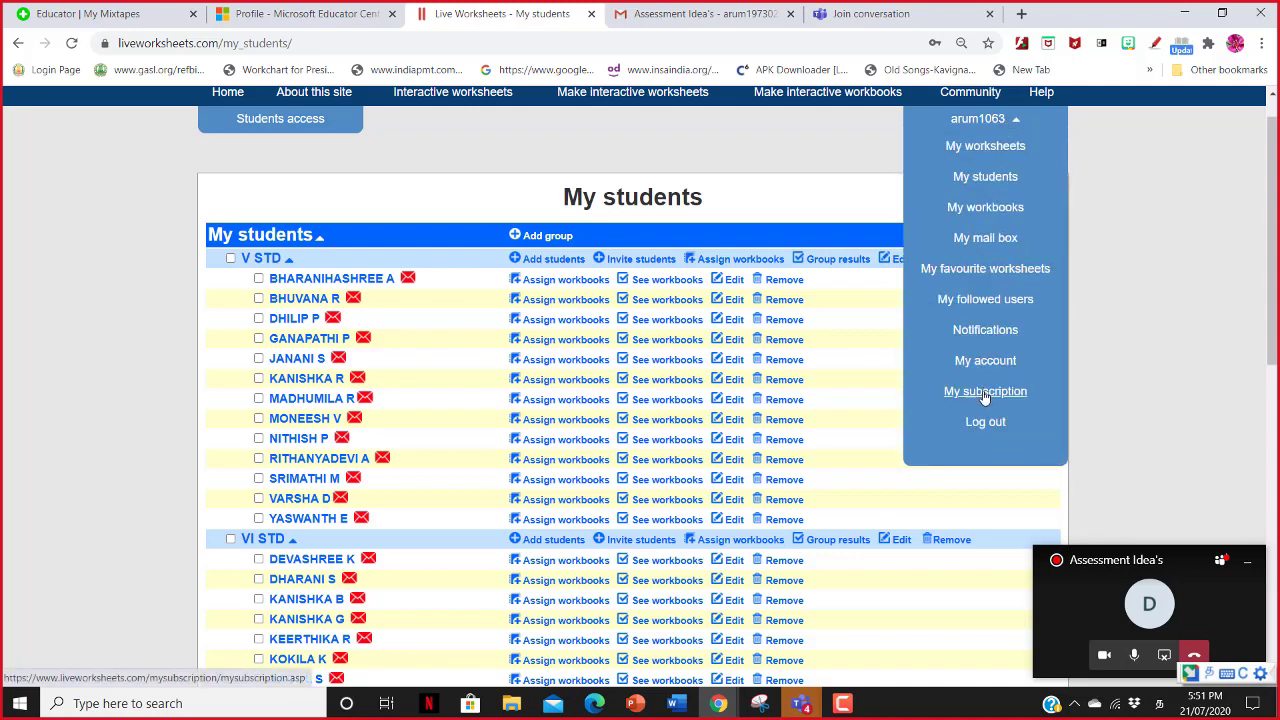
Open My subscription and review the plan table: current plan Teacher100, expiration never.
click(985, 395)
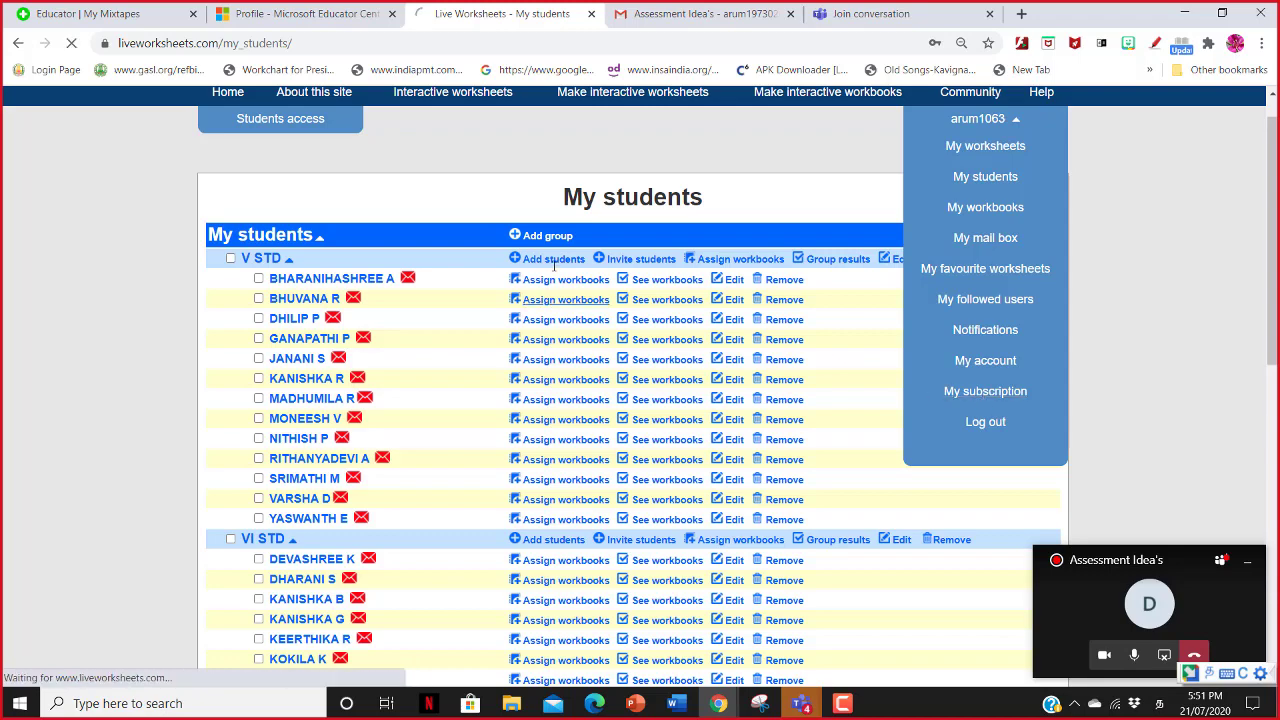
scroll(700, 298, down, 3)
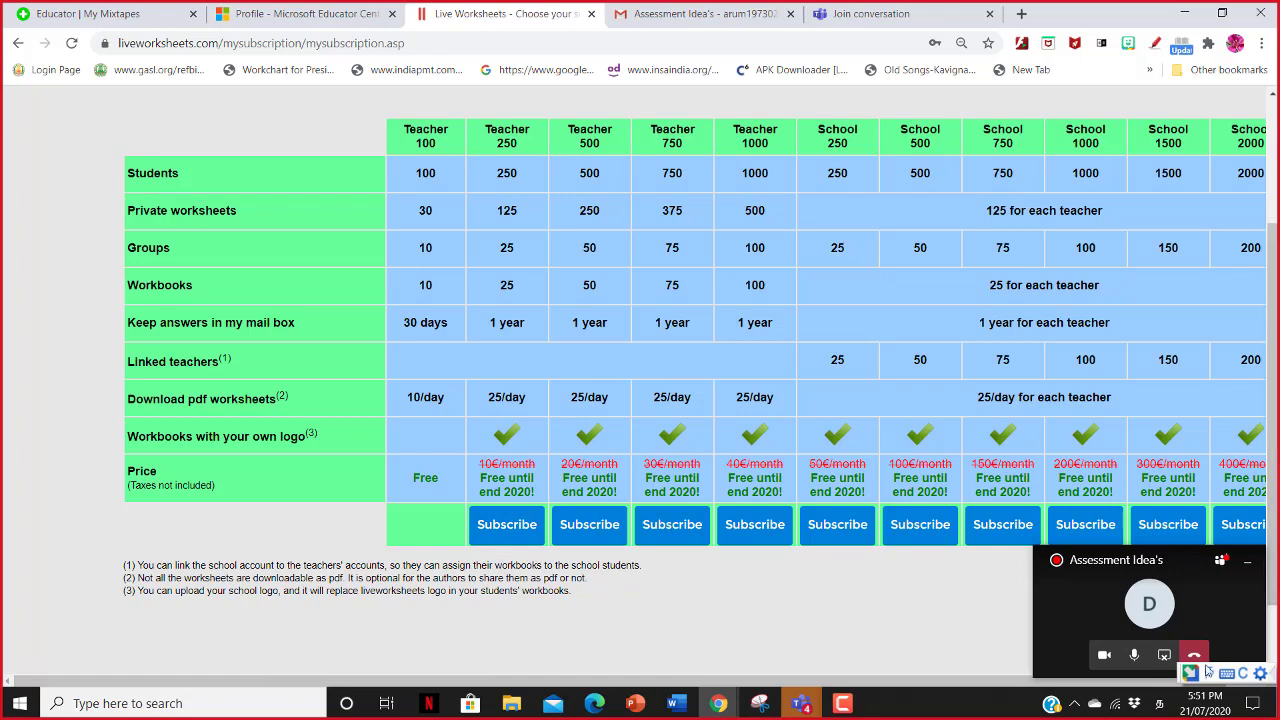
scroll(747, 688, right, 1)
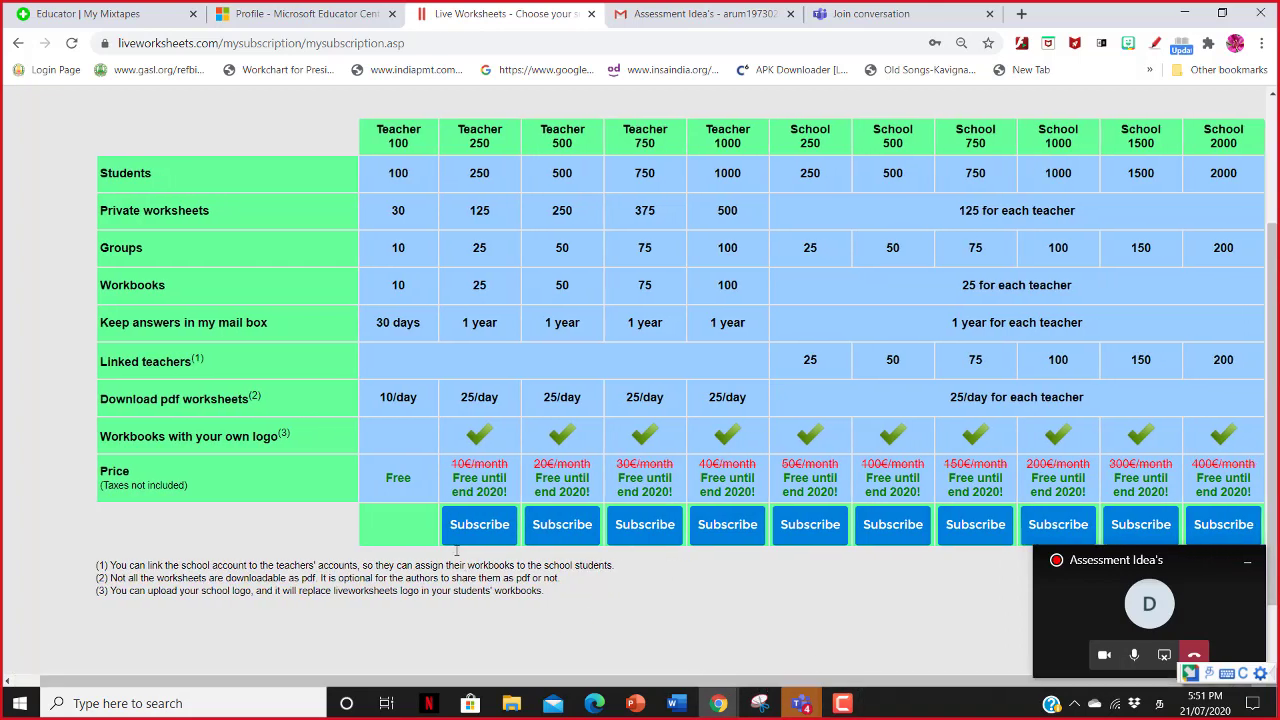
scroll(490, 344, up, 2)
scroll(490, 344, down, 1)
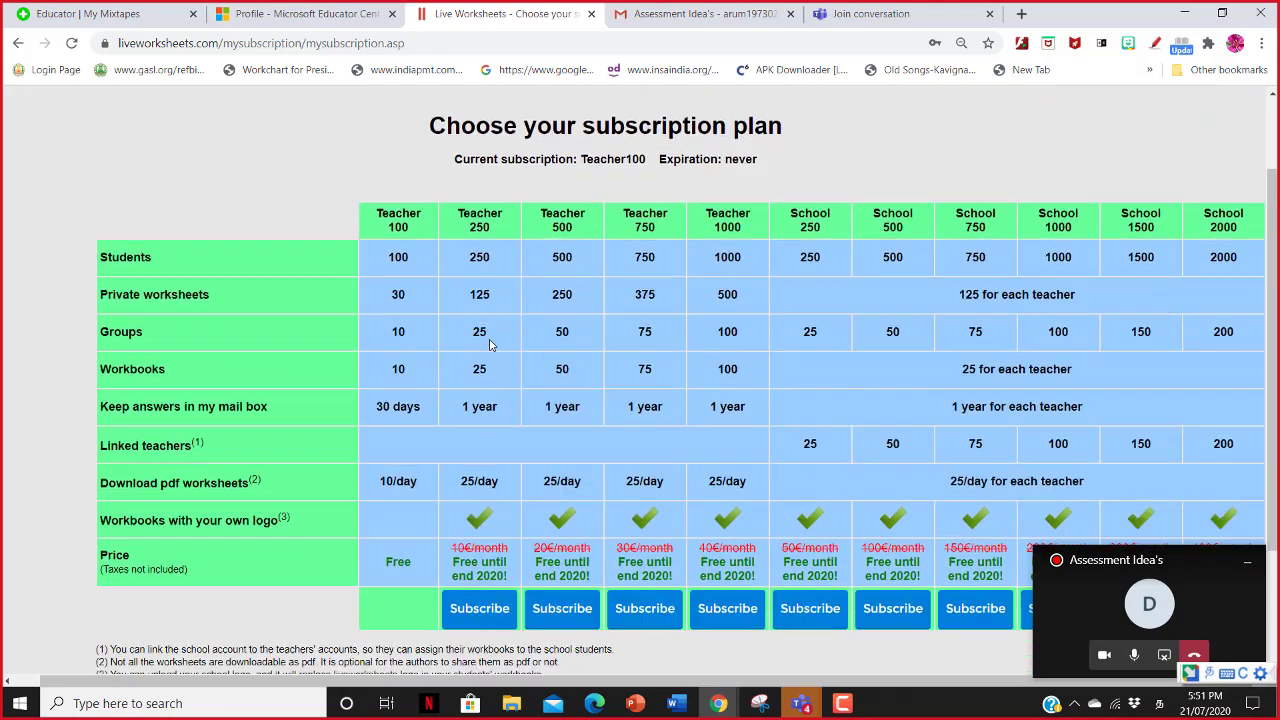
scroll(477, 430, down, 1)
scroll(477, 452, down, 2)
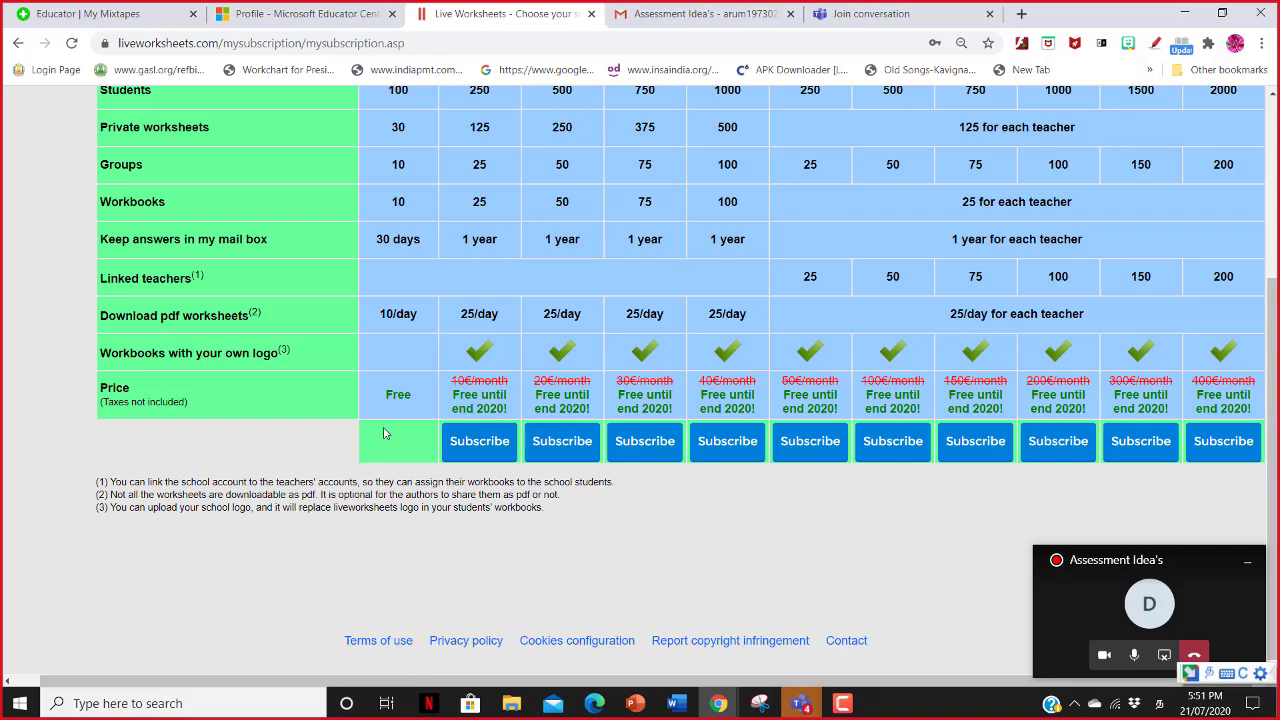
scroll(385, 432, up, 3)
scroll(385, 432, down, 3)
scroll(1037, 390, up, 3)
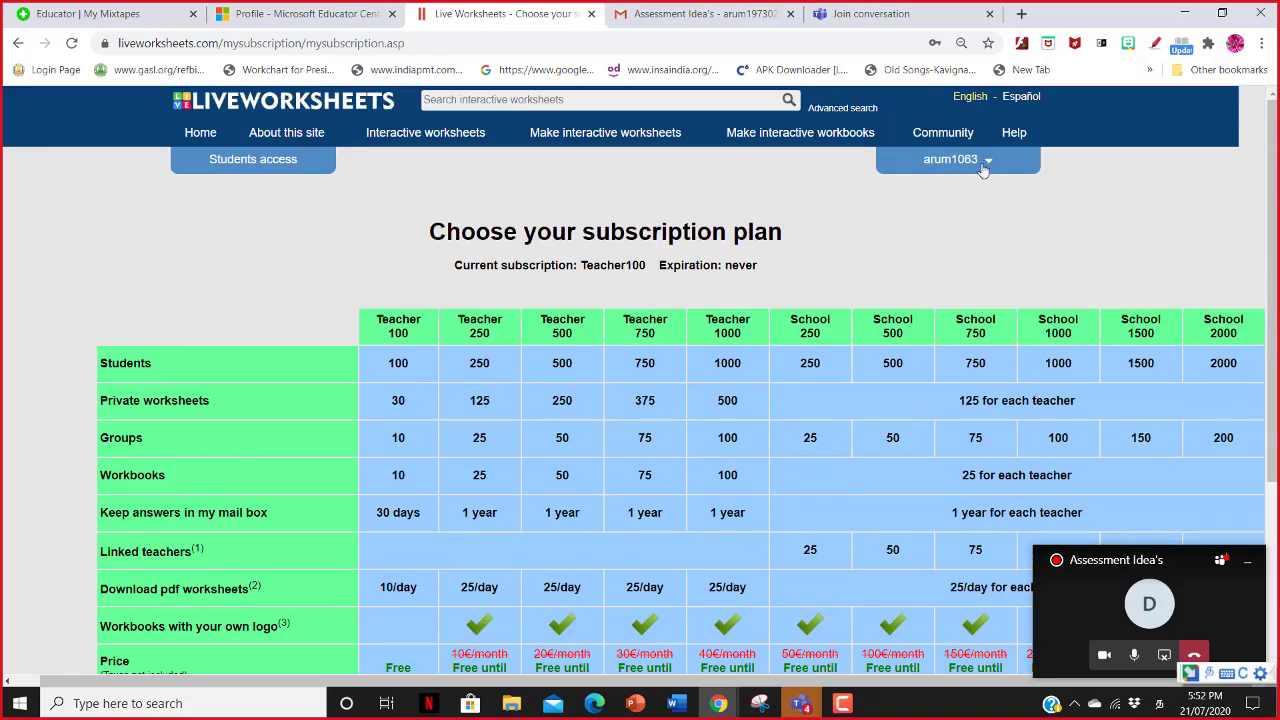
Go back to My students, showing the V STD, VI STD, VII STD and VIII STD groups.
click(983, 184)
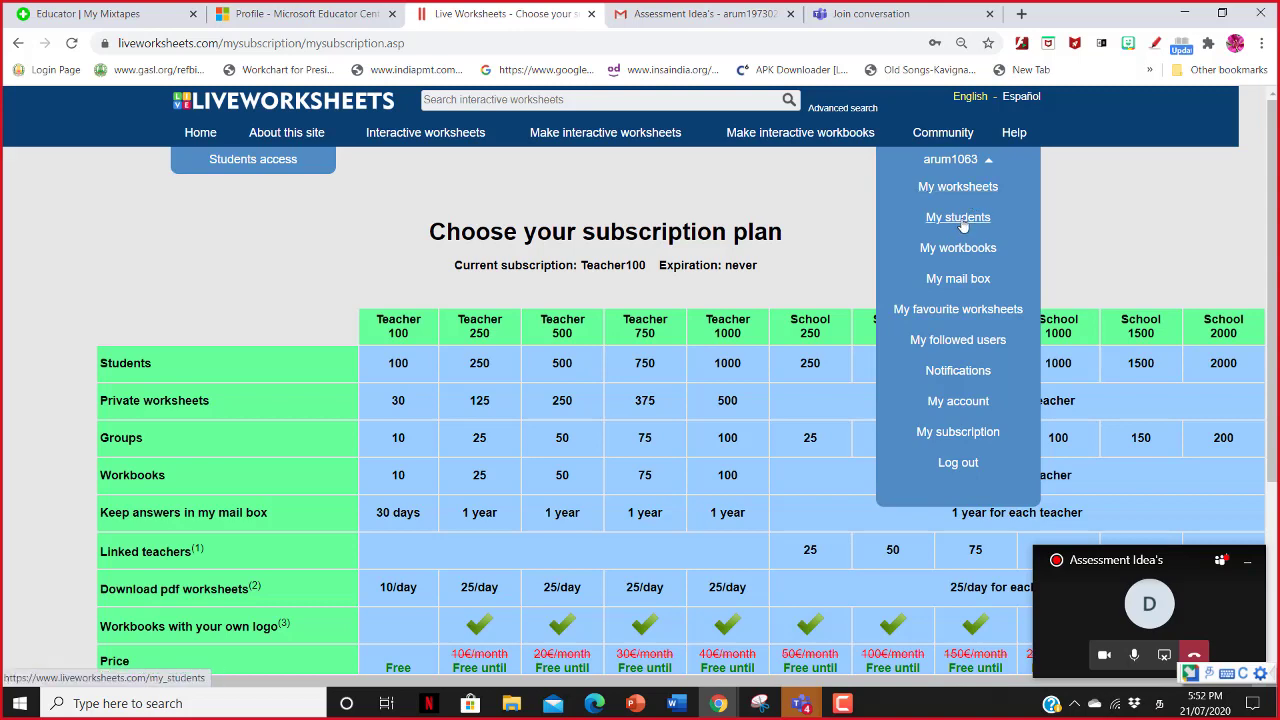
click(958, 218)
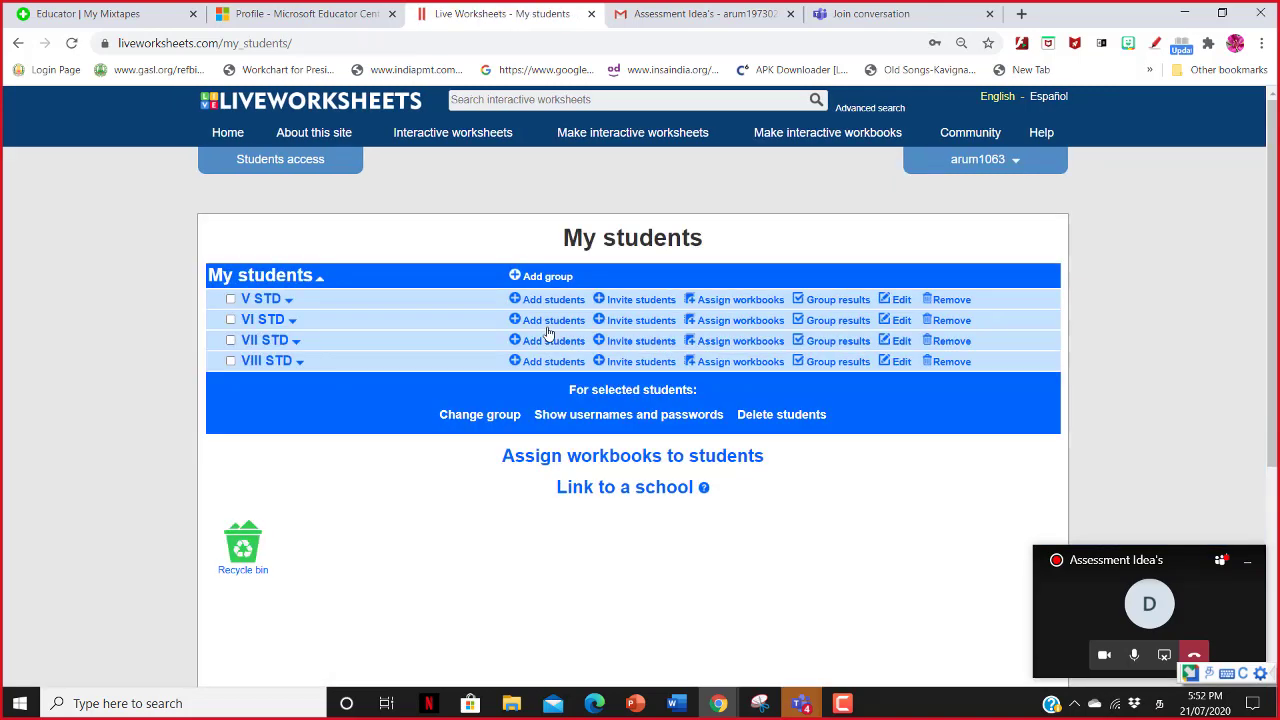
scroll(392, 348, down, 1)
scroll(393, 354, down, 1)
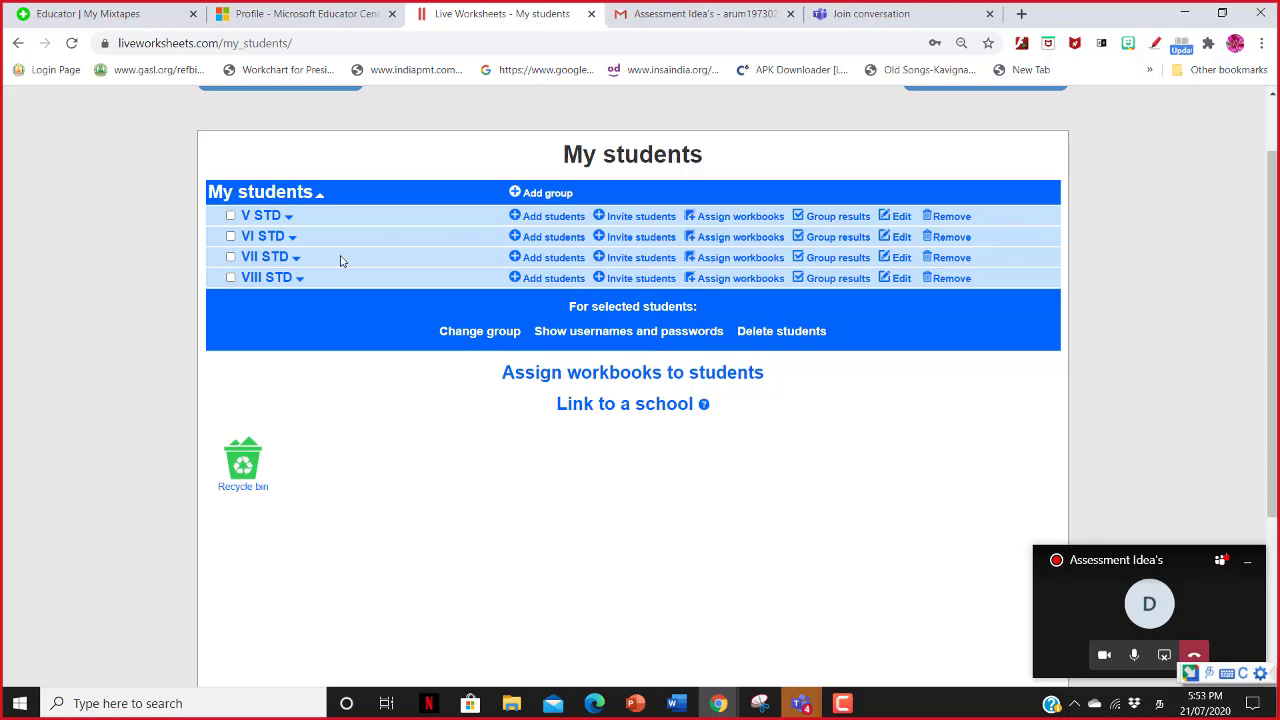
Expand V STD to list its students, then bring up the Add group dialog.
click(253, 218)
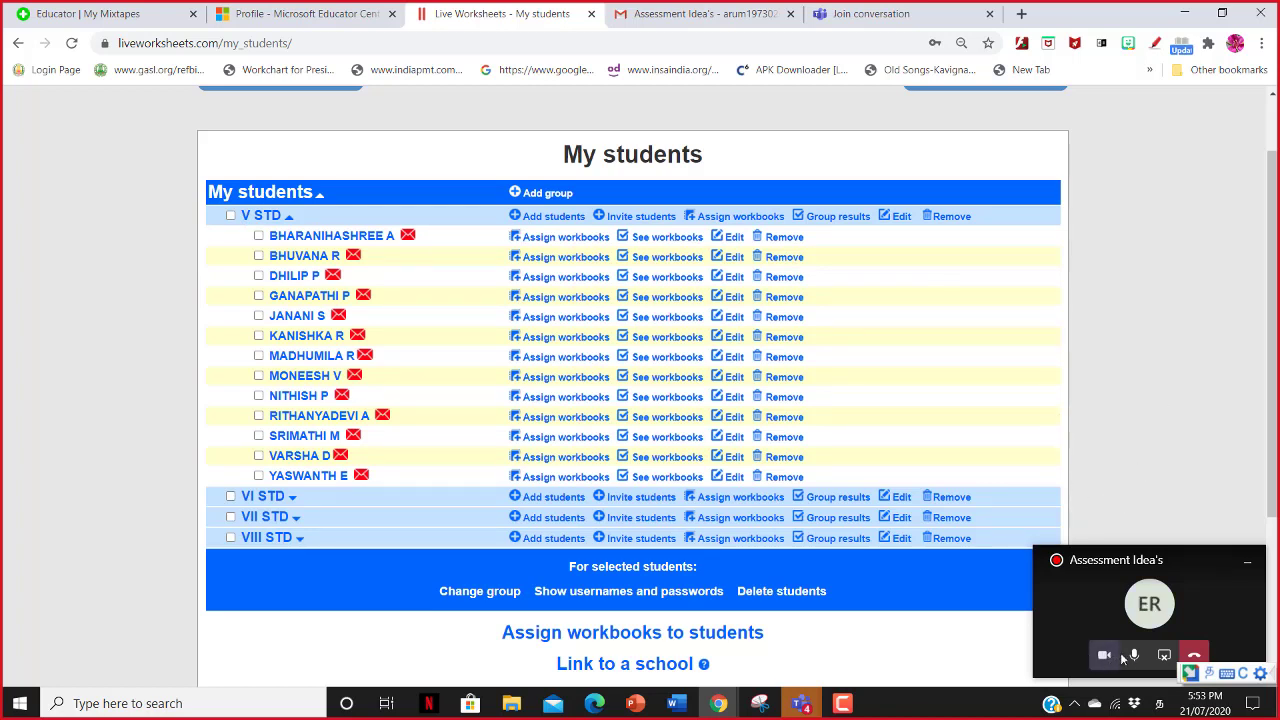
click(1134, 657)
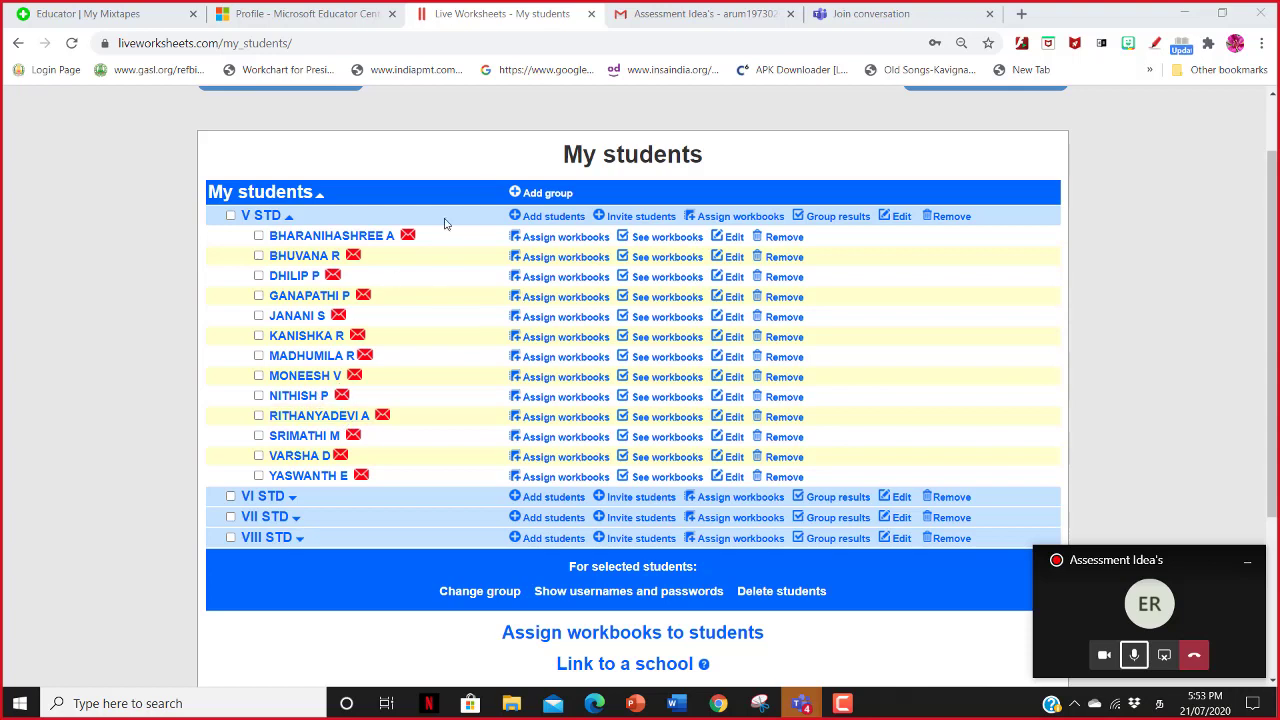
click(544, 194)
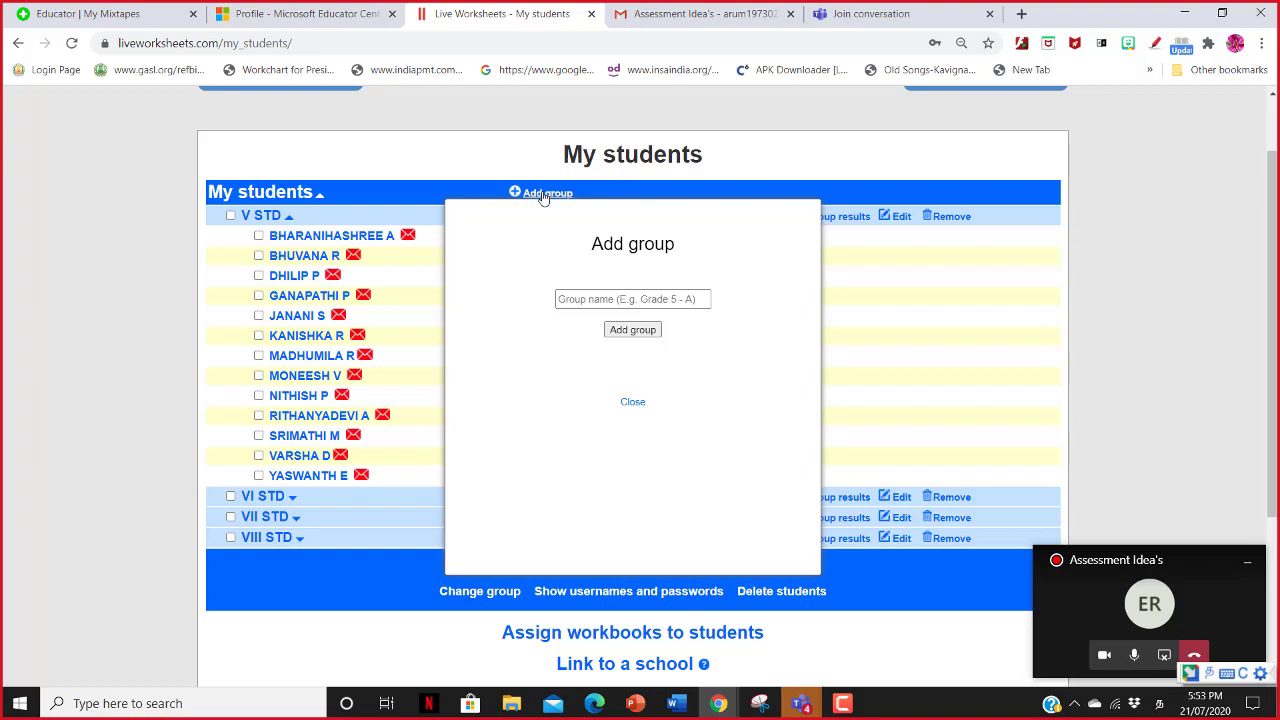
Create a group named 'IV STD', then briefly expand and collapse it.
click(562, 298)
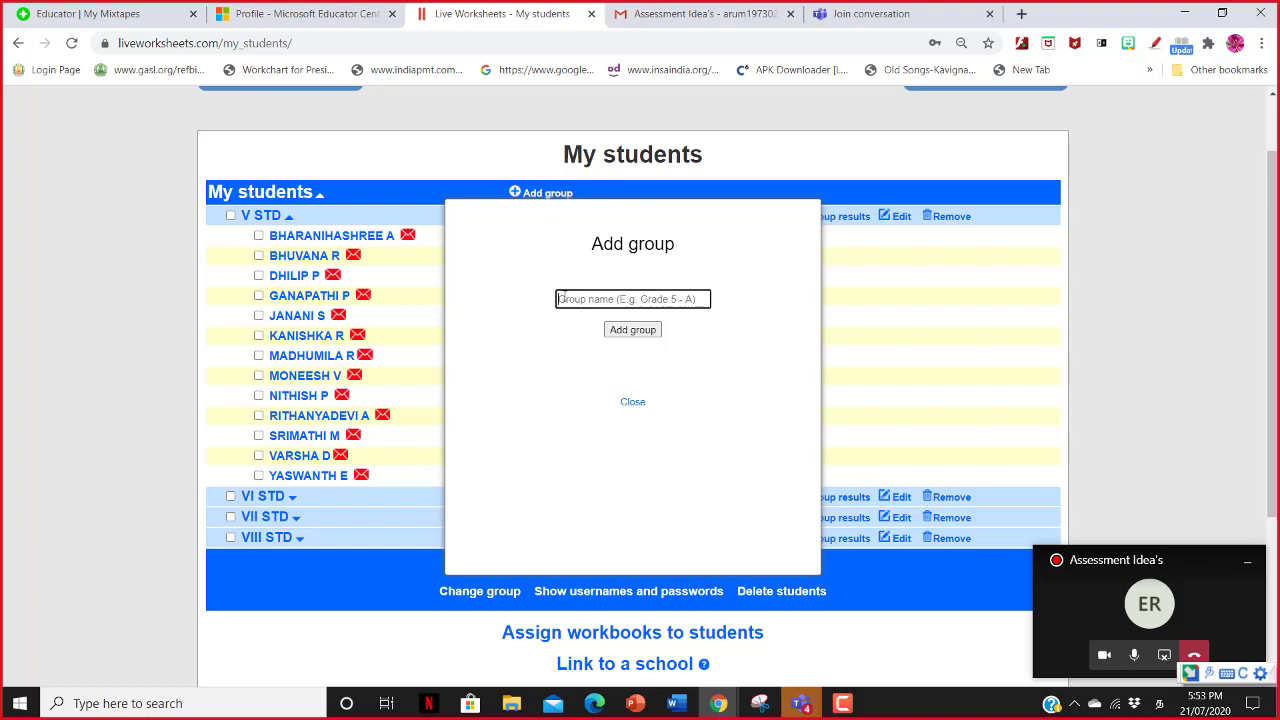
text(iv)
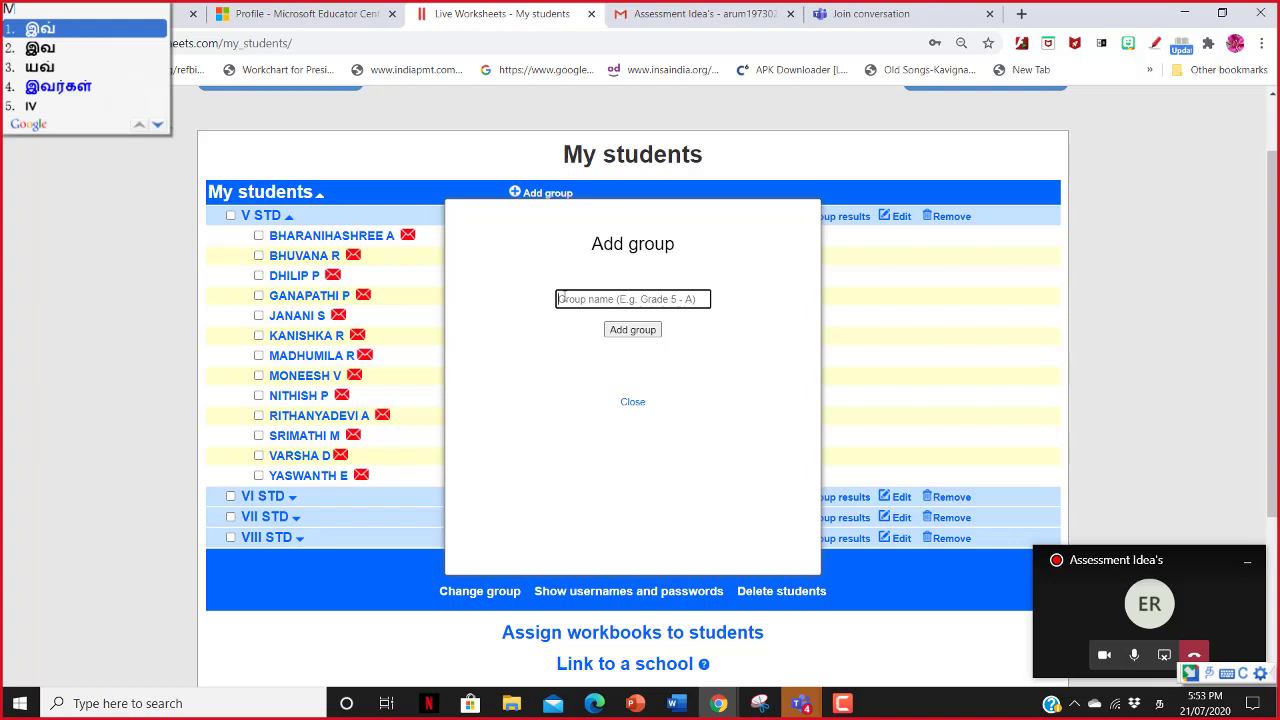
key(alt+shift)
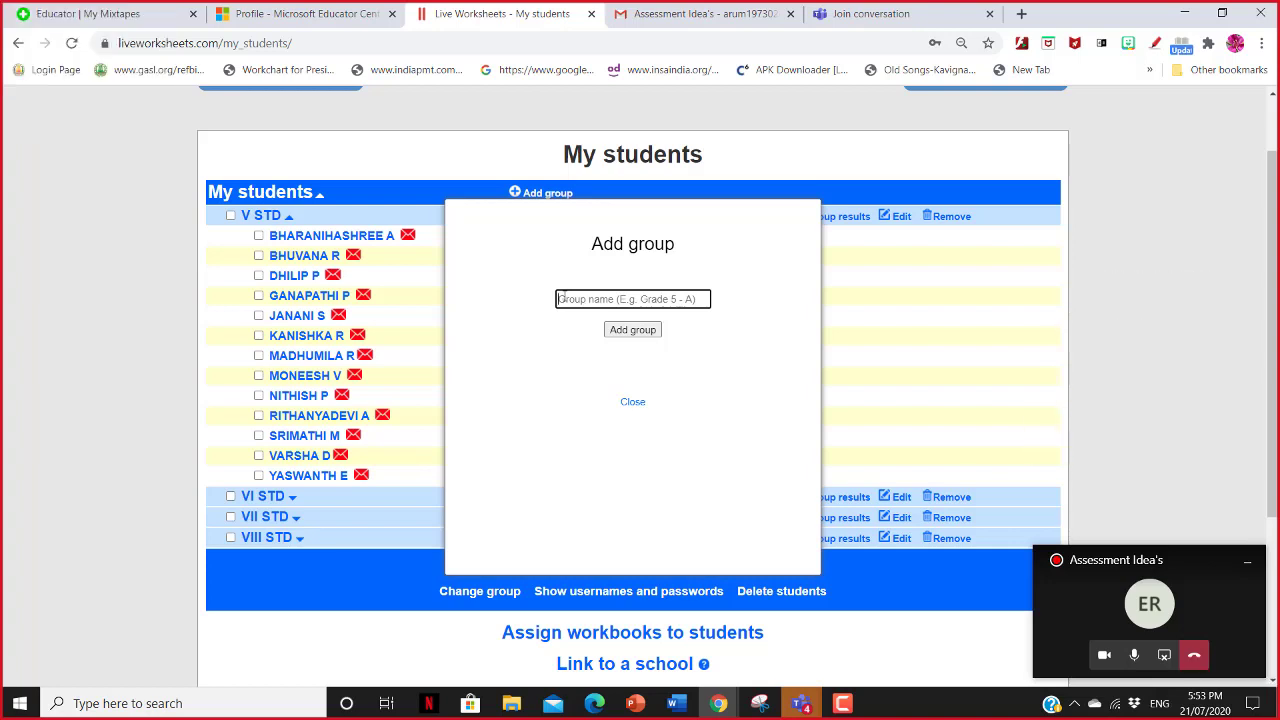
text(IV)
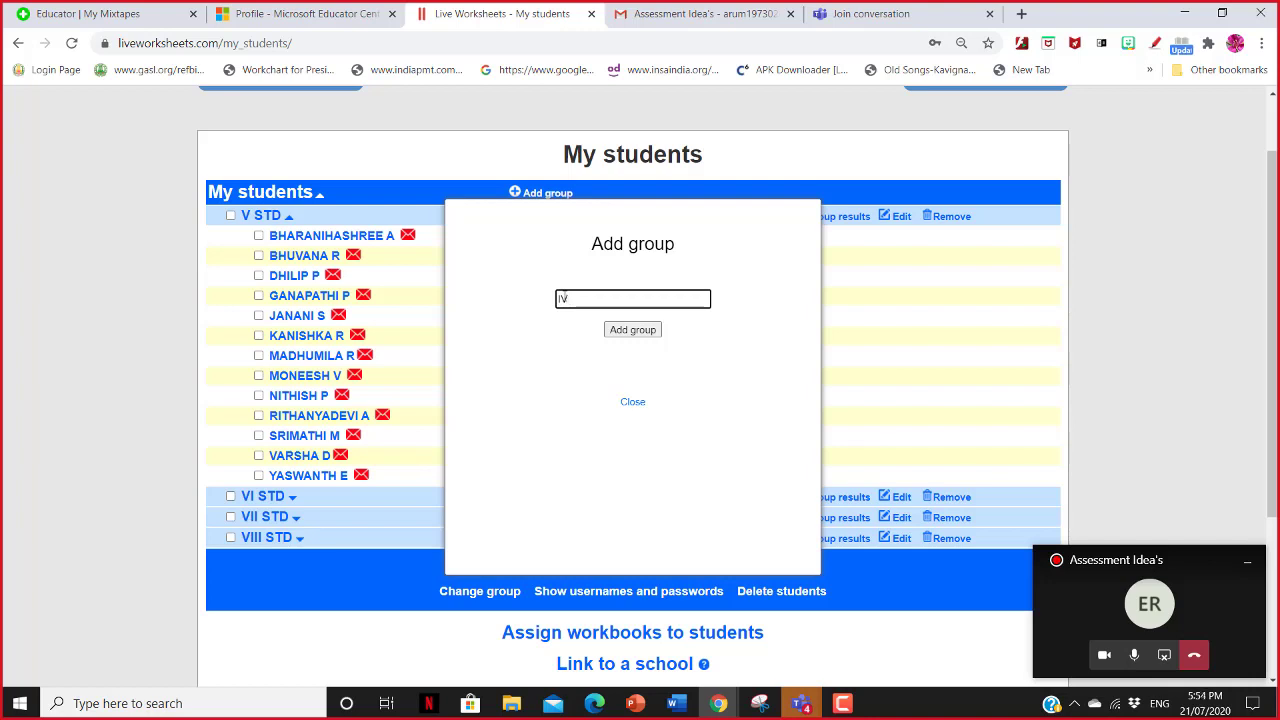
text( STD)
click(620, 331)
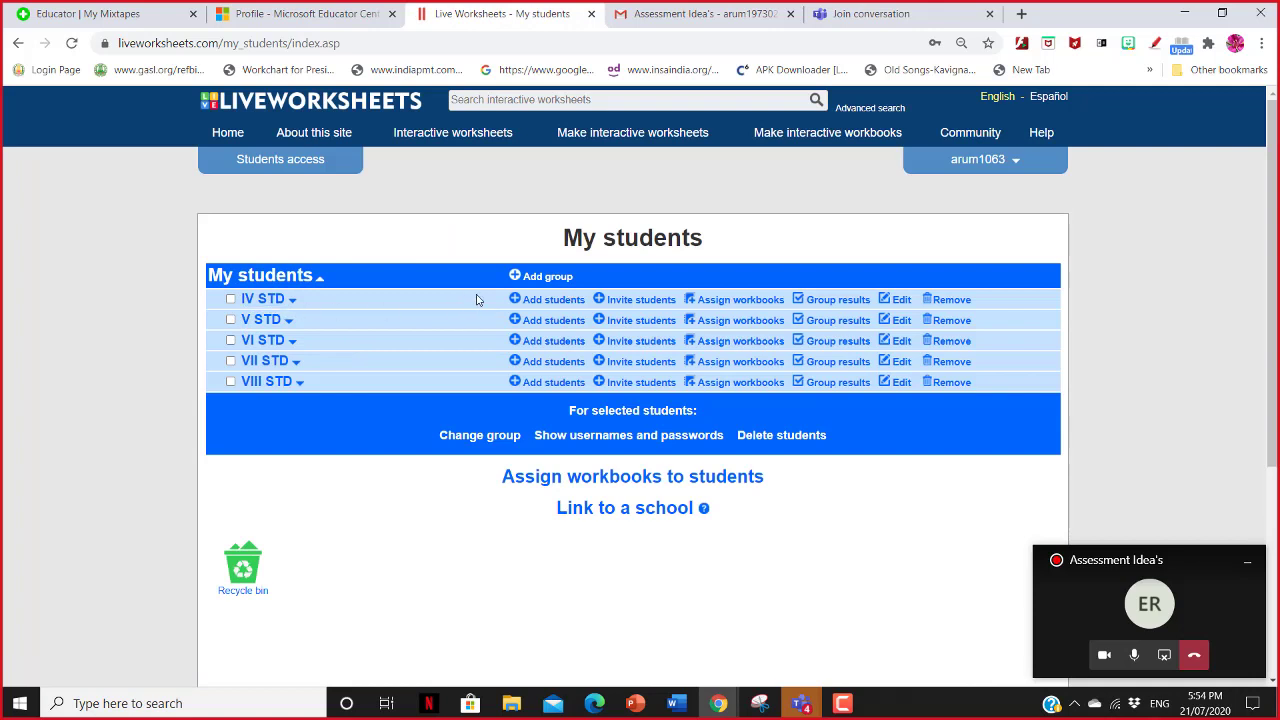
click(268, 300)
click(270, 300)
Enter the first IV STD student's full name, username and password, fixing the rejected username.
click(534, 302)
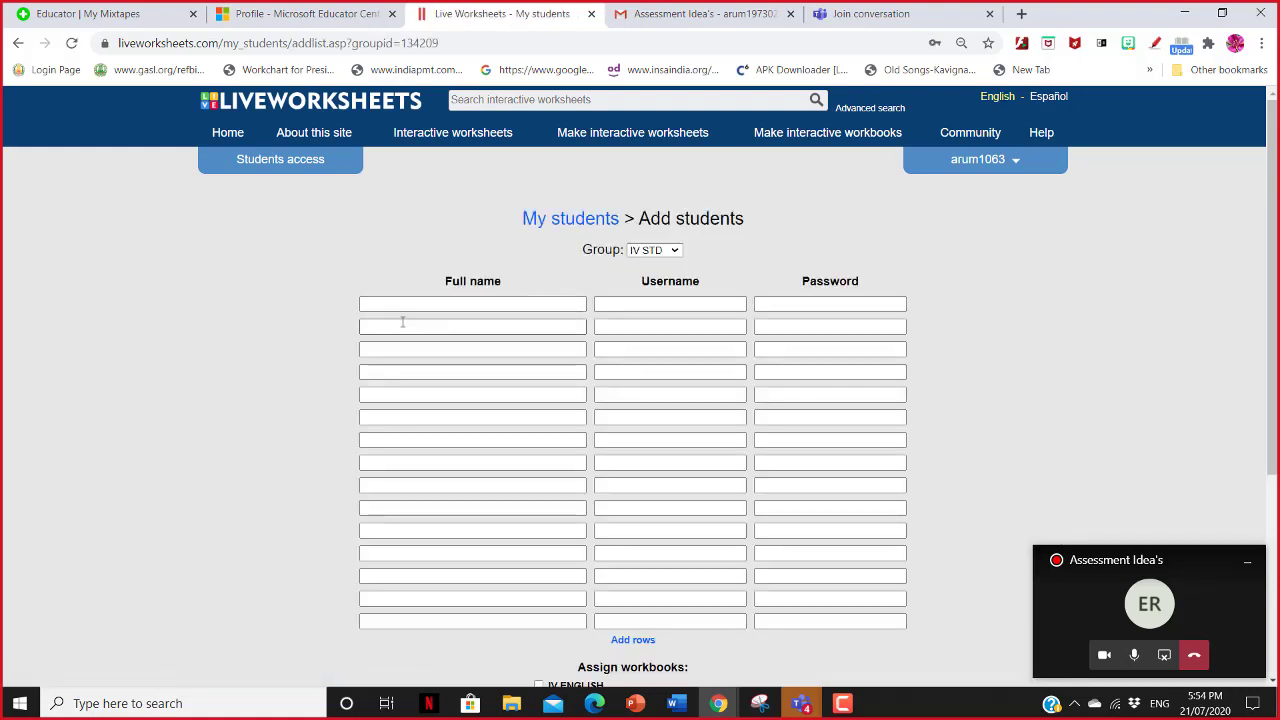
click(438, 306)
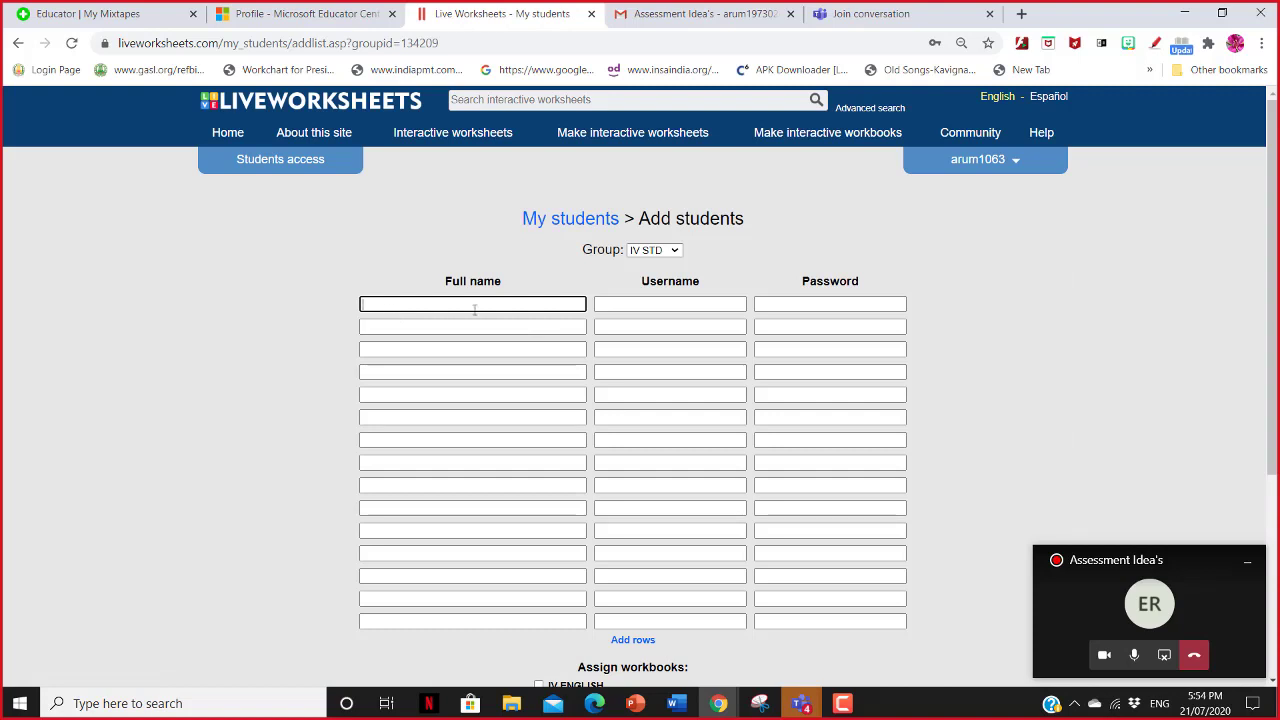
text(LALI)
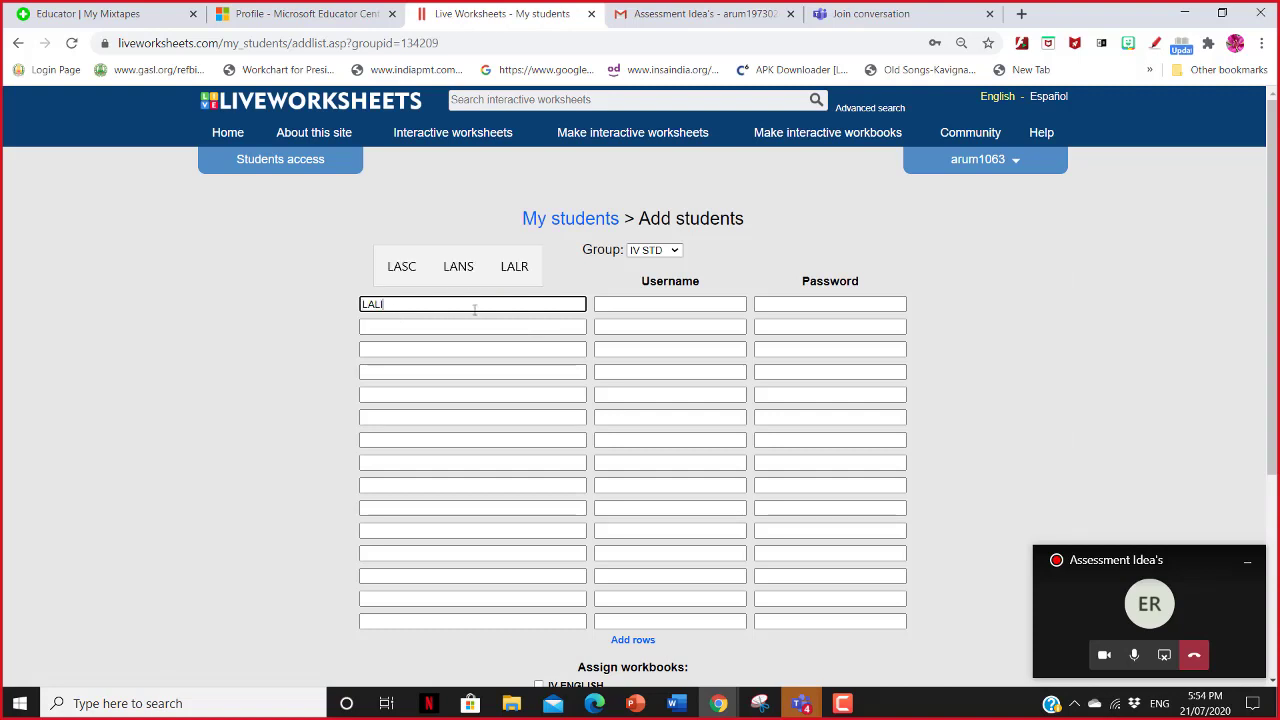
text(TH)
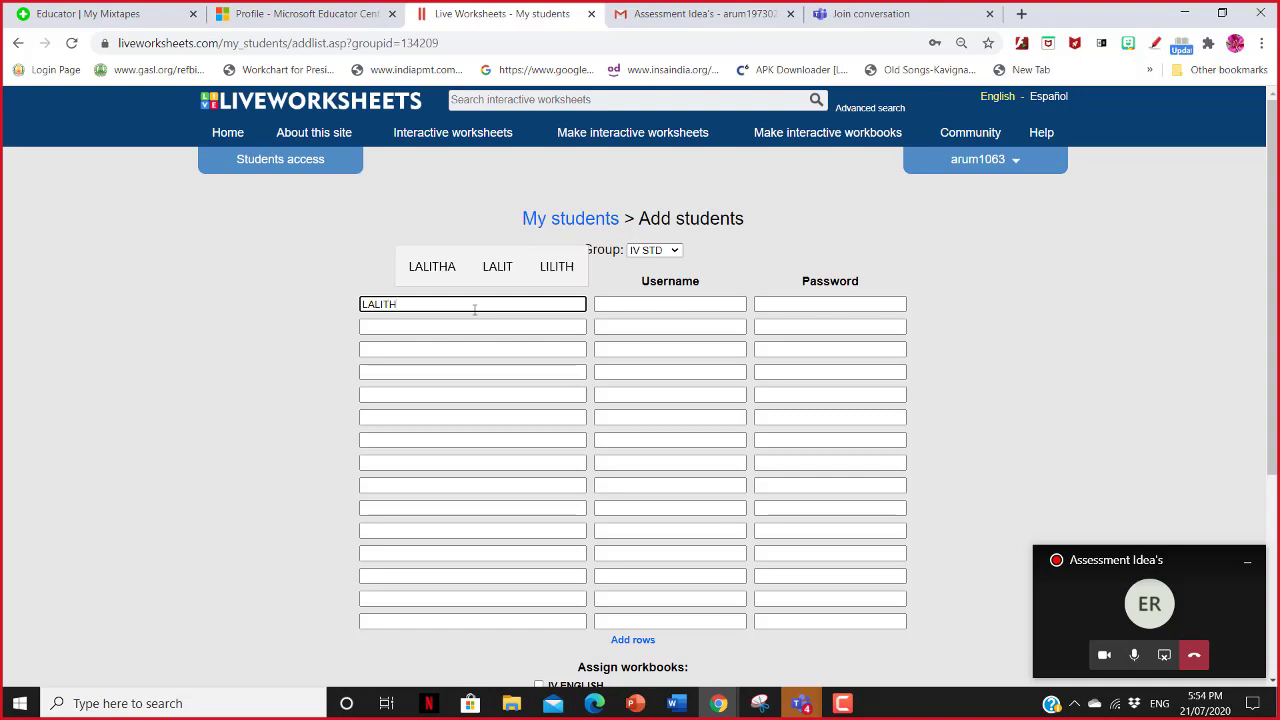
click(605, 303)
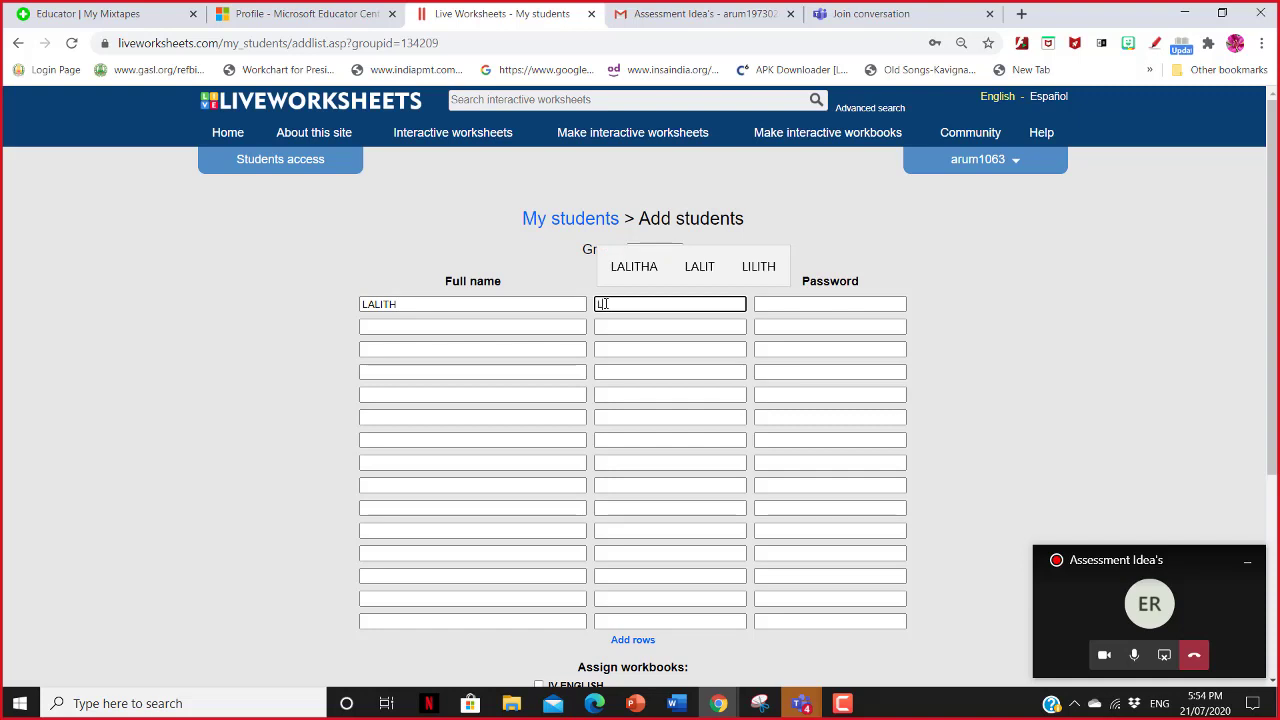
text(LA)
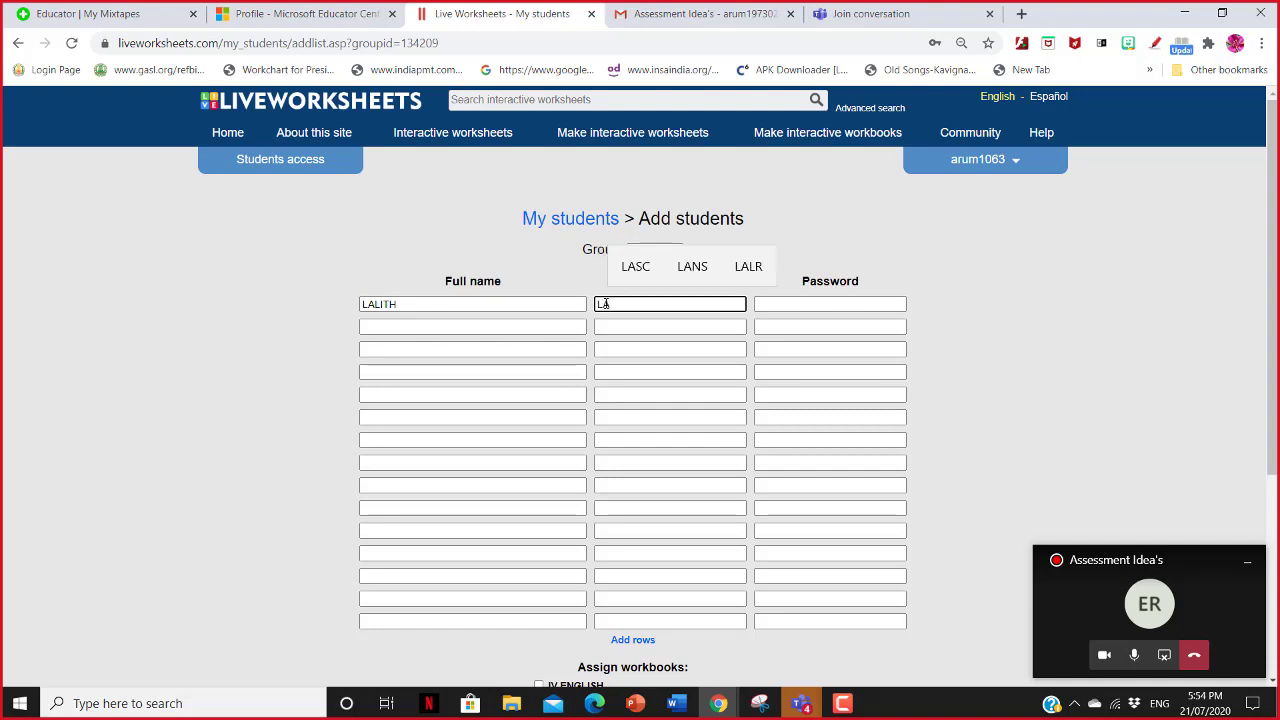
text(LITH)
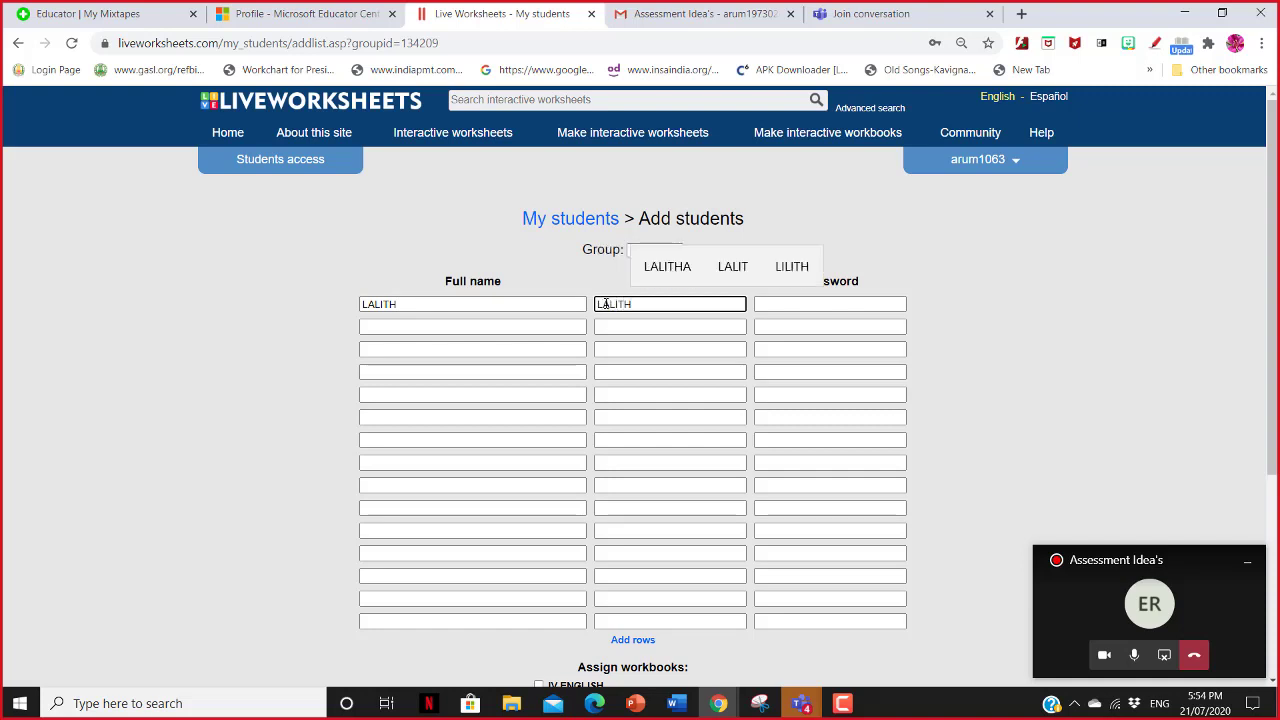
click(781, 303)
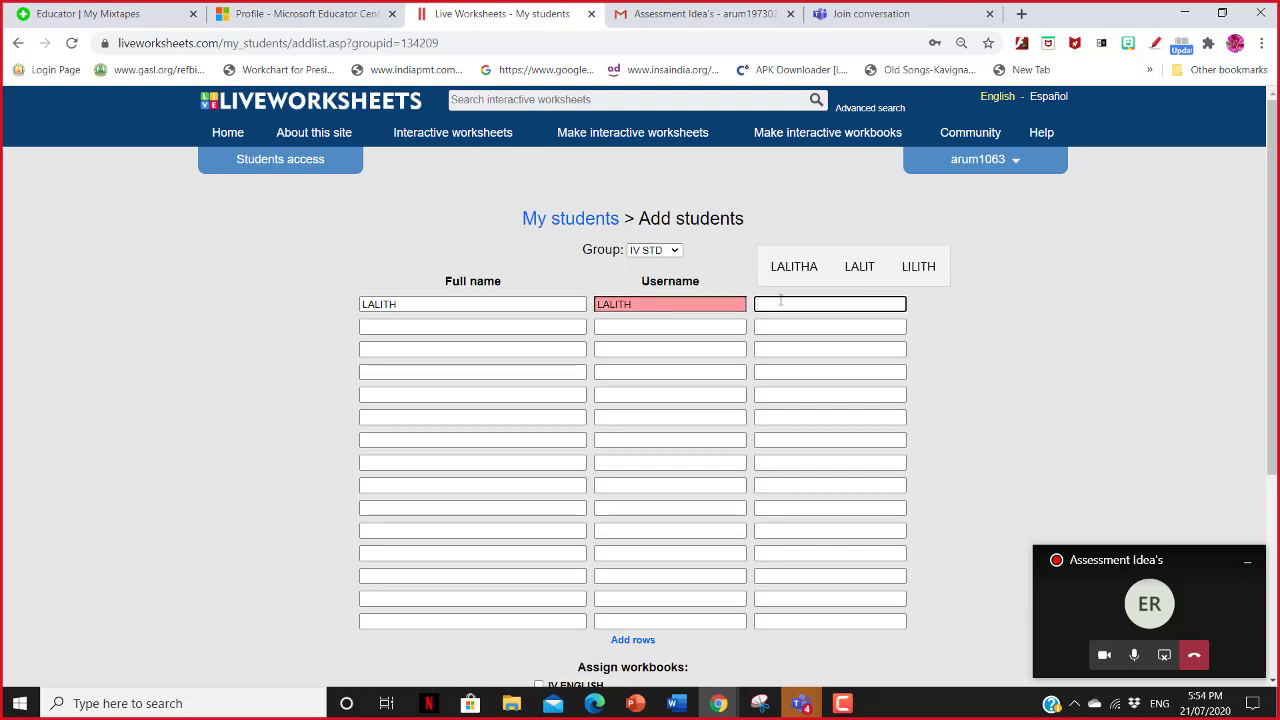
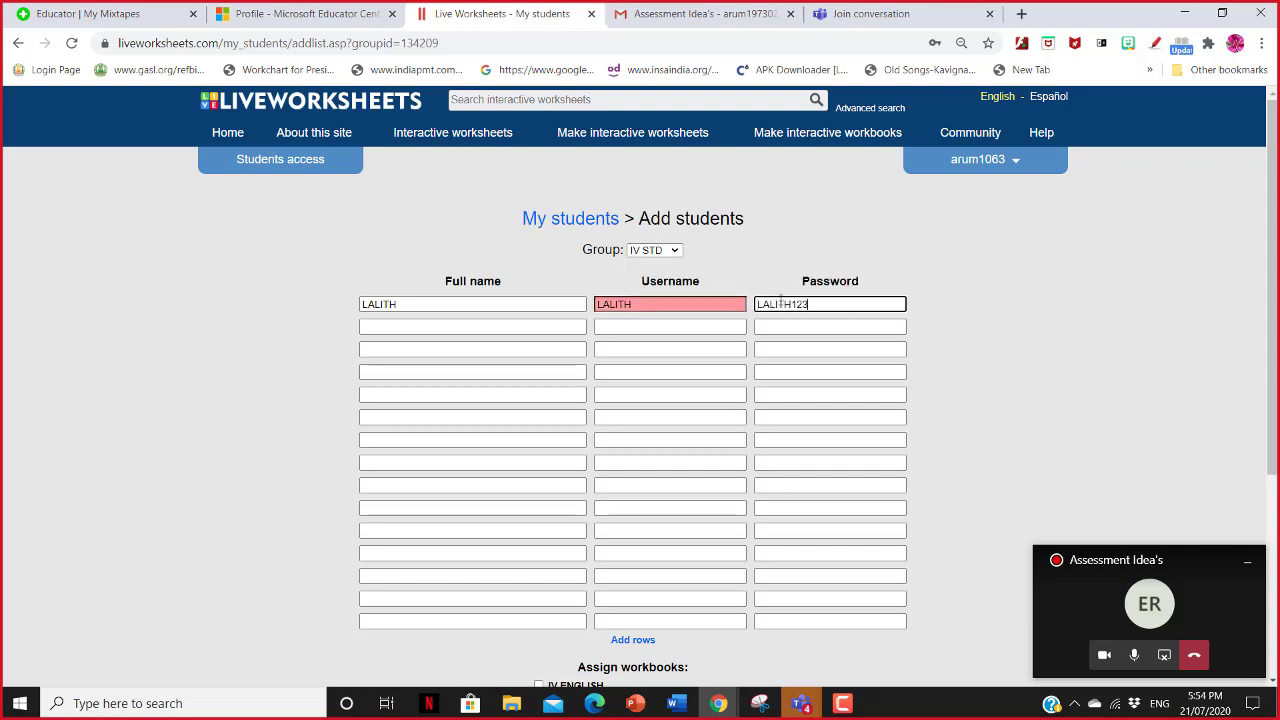
click(642, 305)
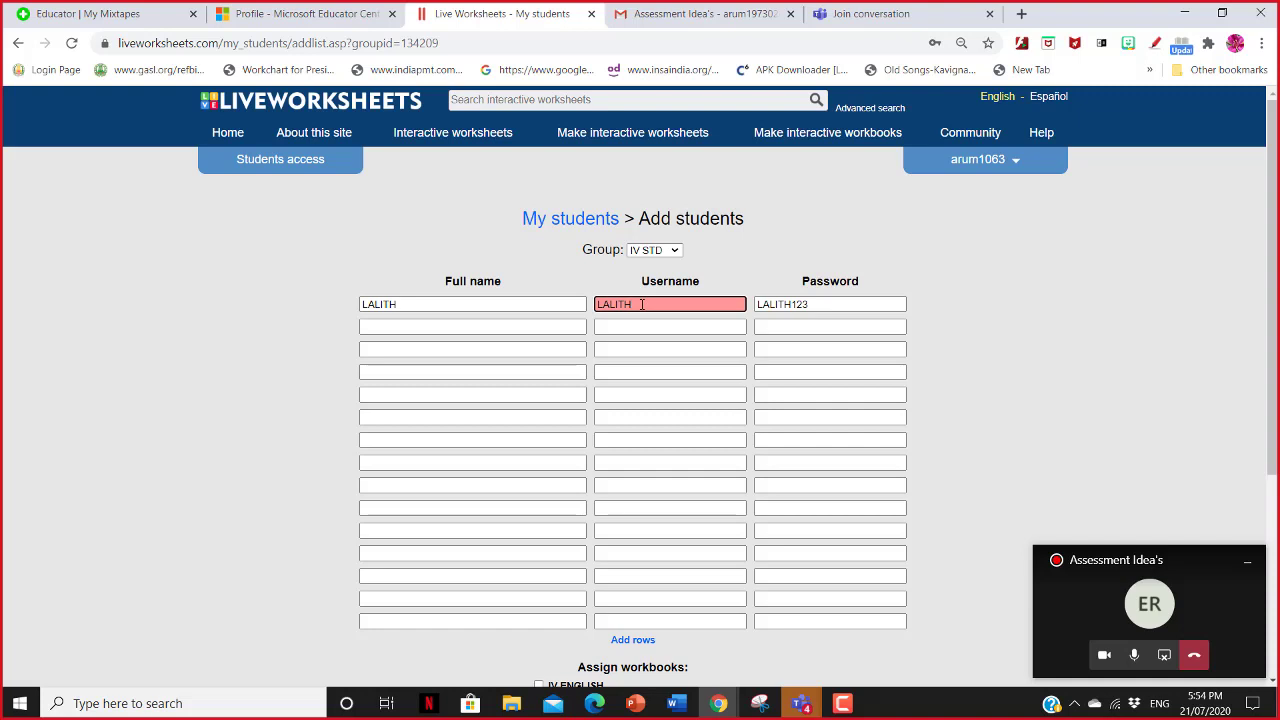
text(KT)
click(832, 304)
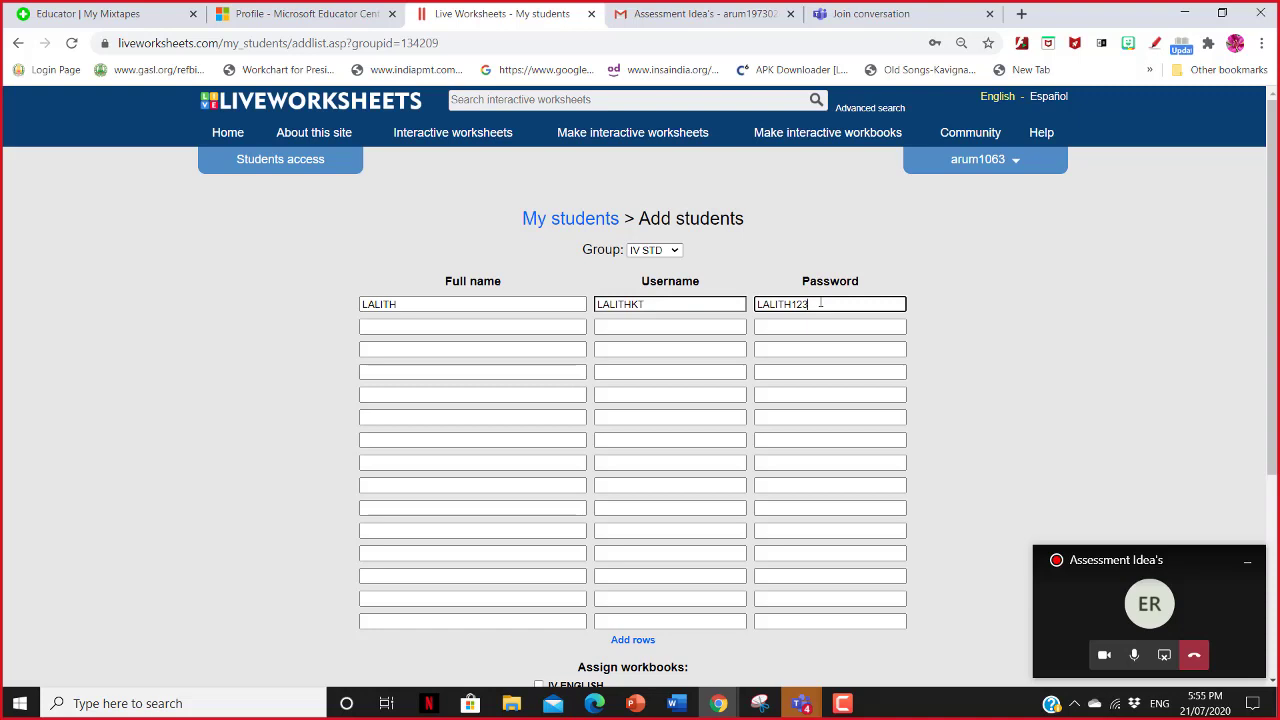
Assign the IV ENGLISH workbook and save the student into IV STD.
scroll(743, 403, down, 3)
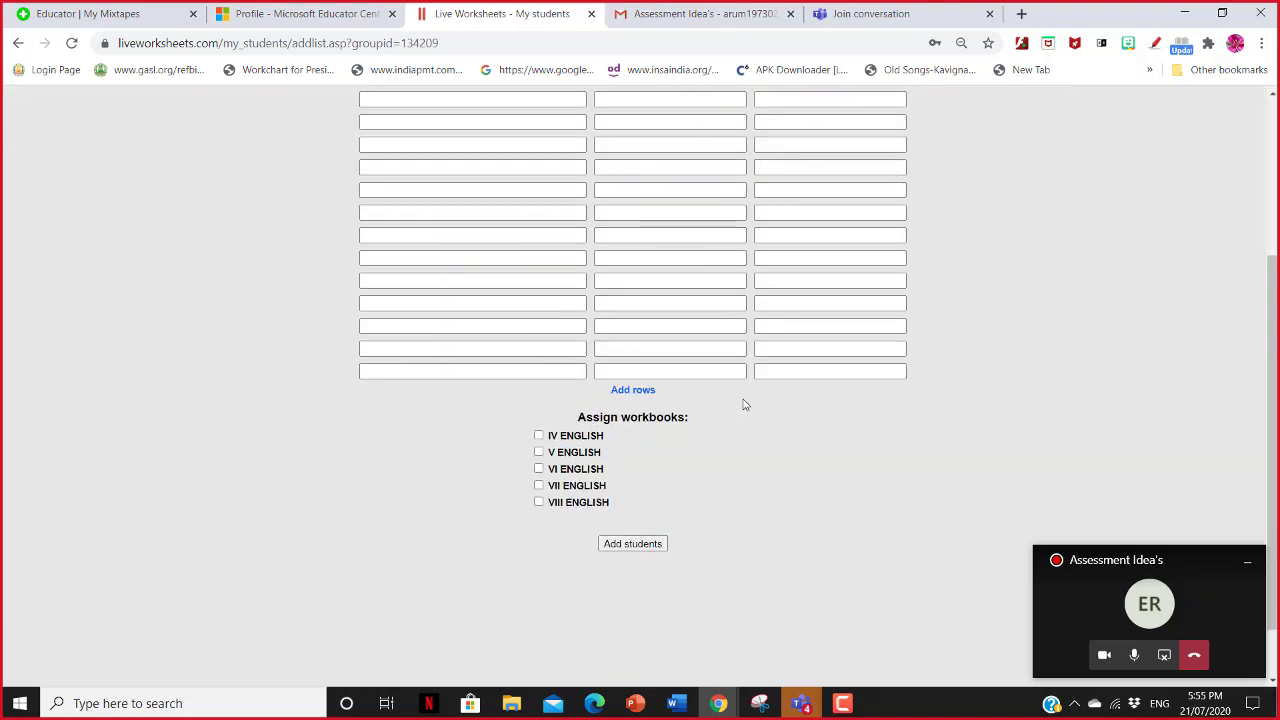
scroll(743, 403, up, 2)
scroll(743, 400, down, 1)
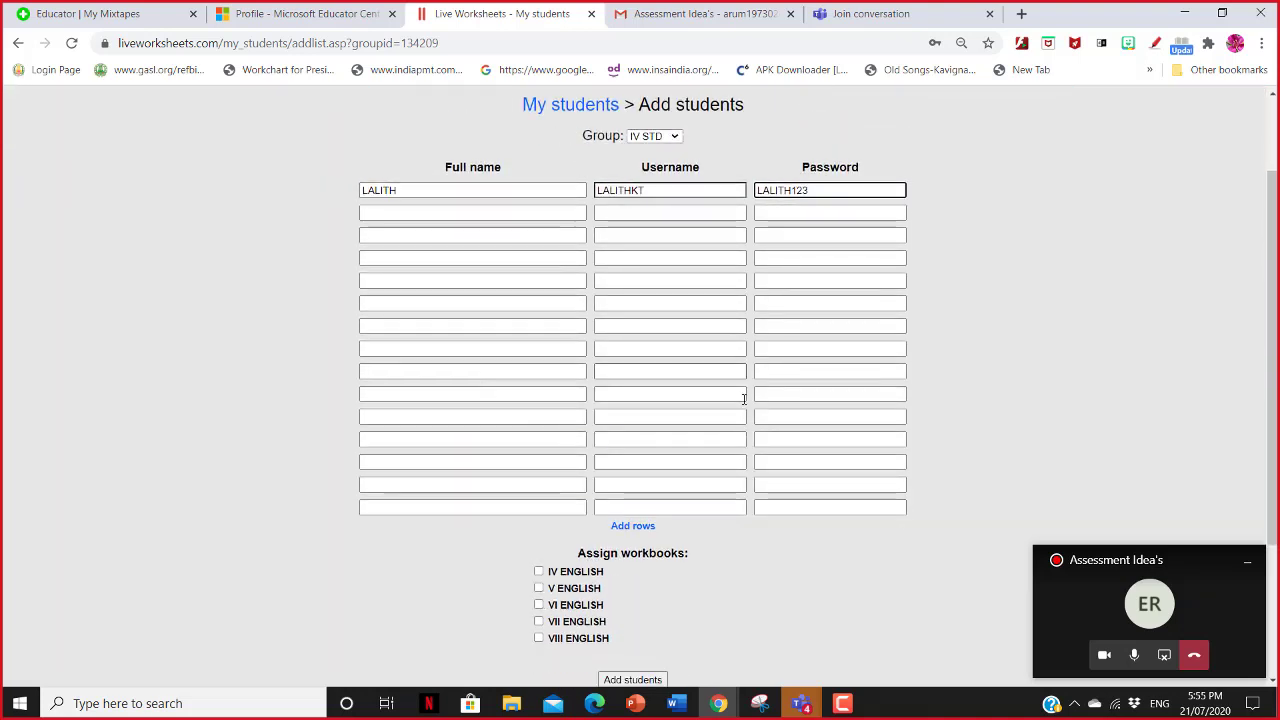
scroll(743, 400, down, 1)
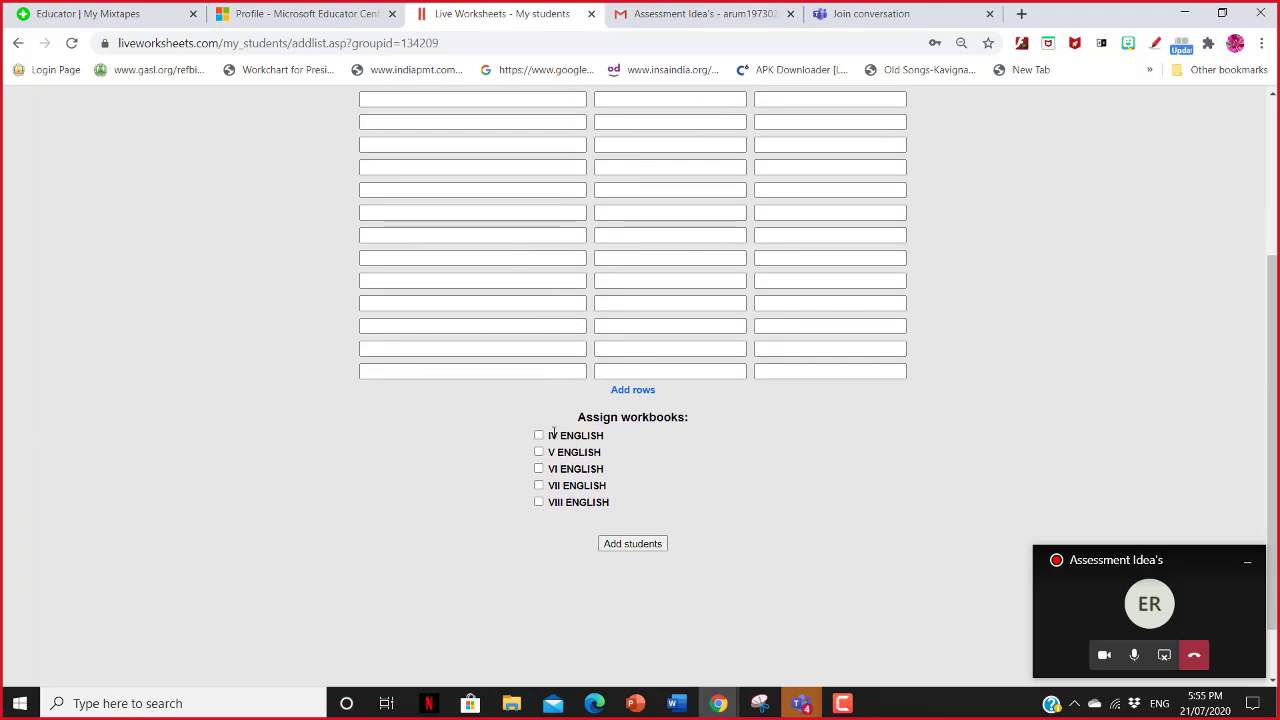
scroll(777, 431, up, 3)
scroll(677, 370, down, 1)
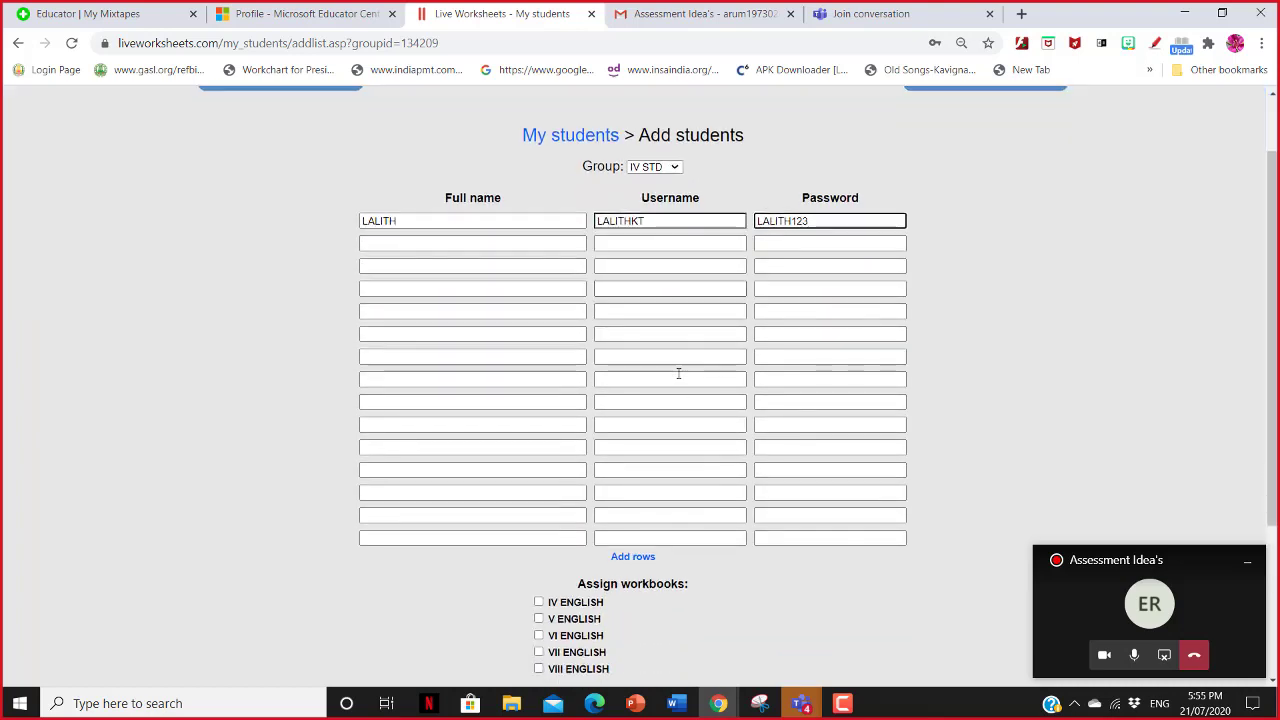
scroll(780, 323, down, 2)
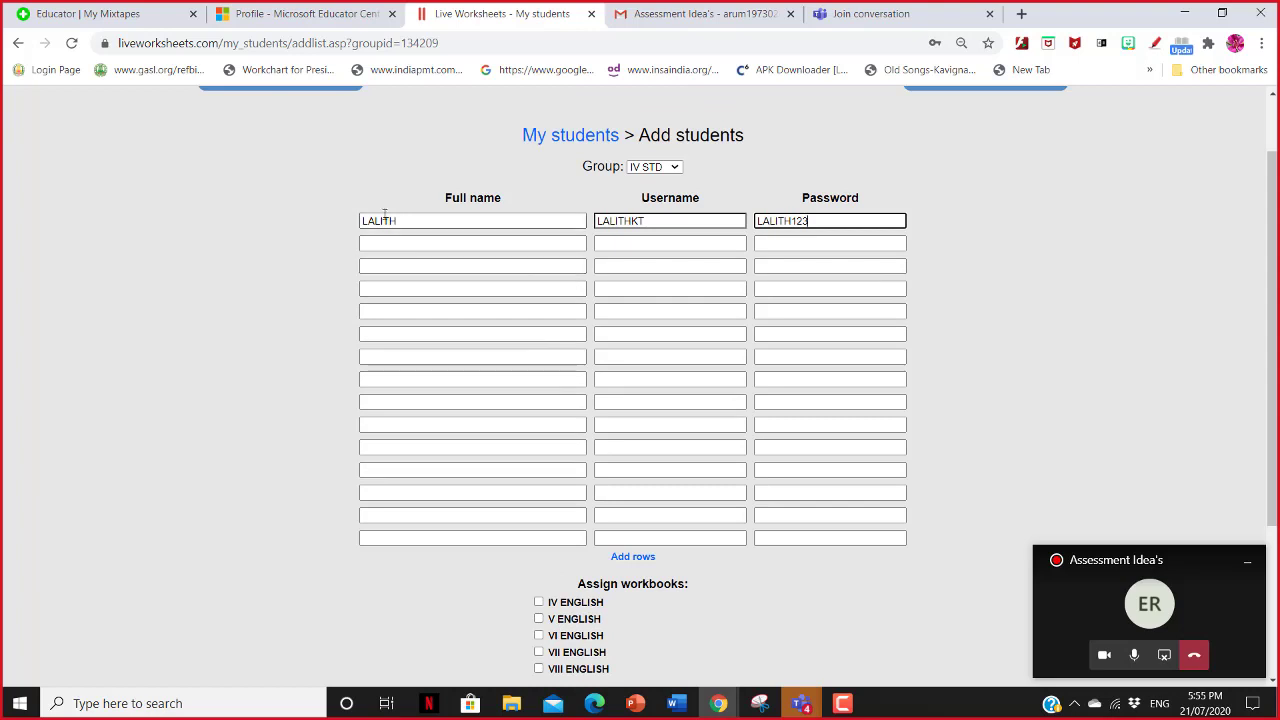
scroll(409, 330, down, 1)
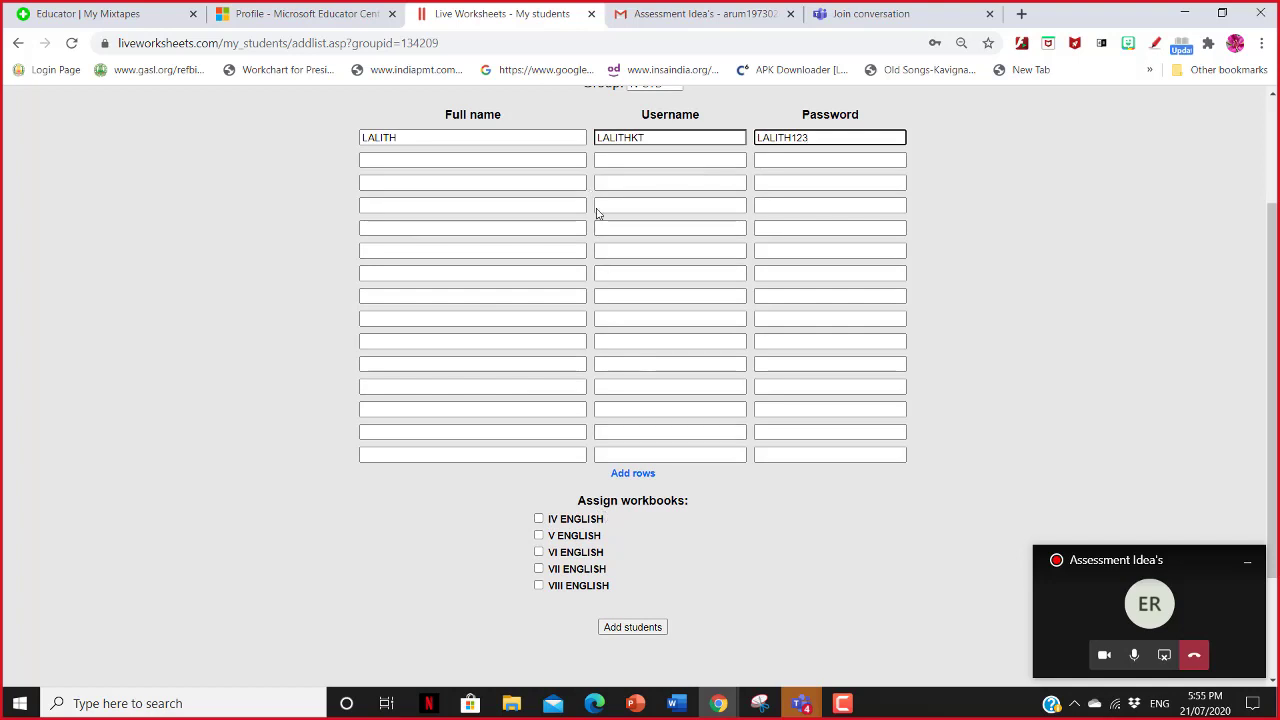
click(538, 519)
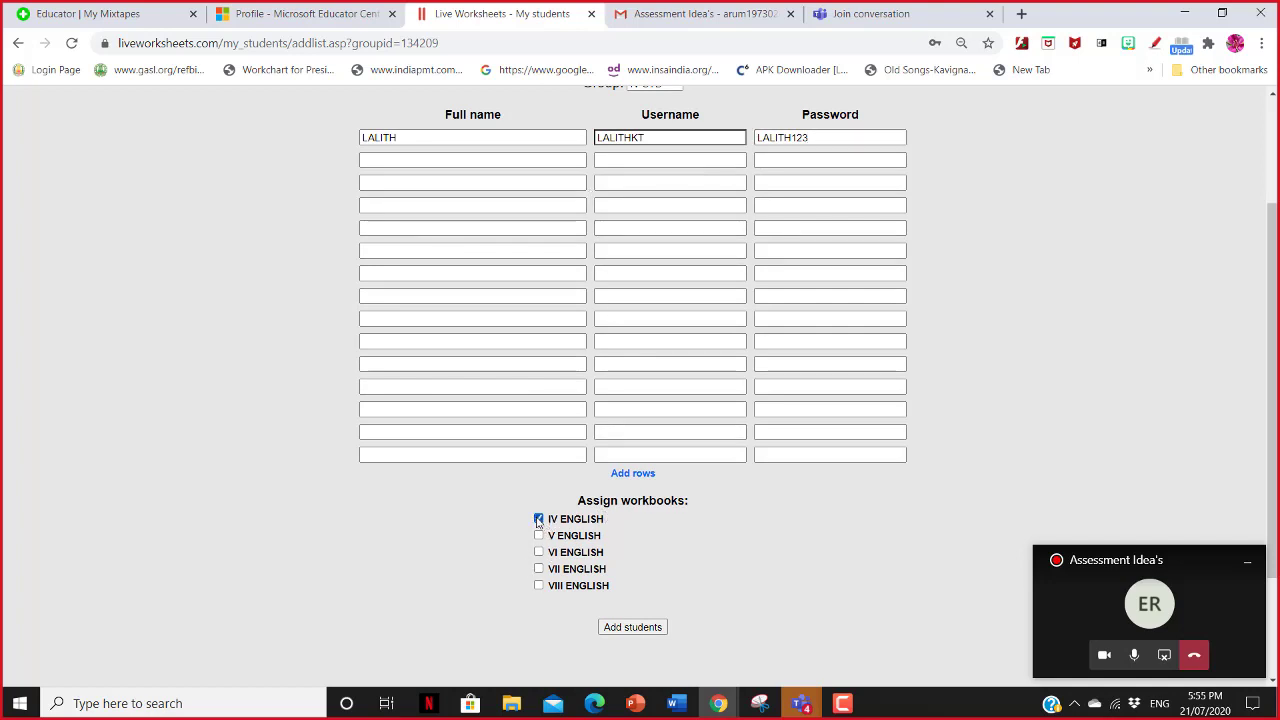
click(633, 626)
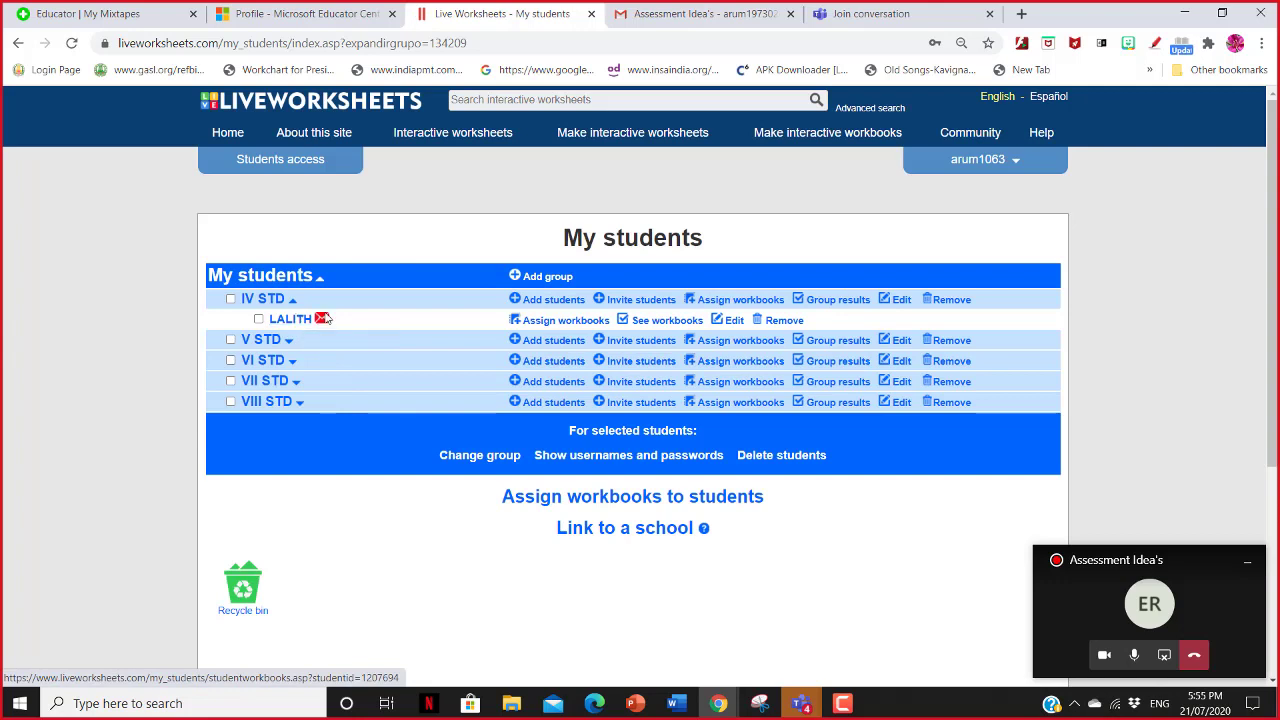
mouse_move(322, 320)
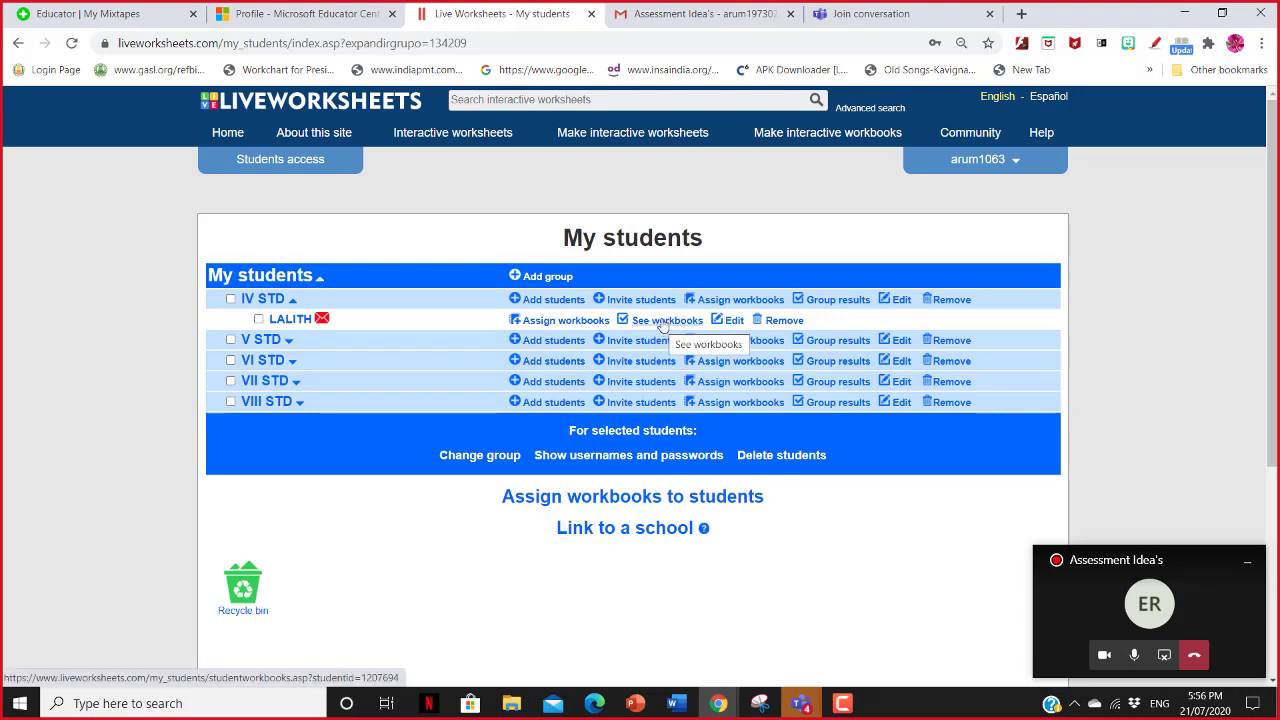
View the new student's assigned workbooks and open their IV ENGLISH workbook.
click(662, 321)
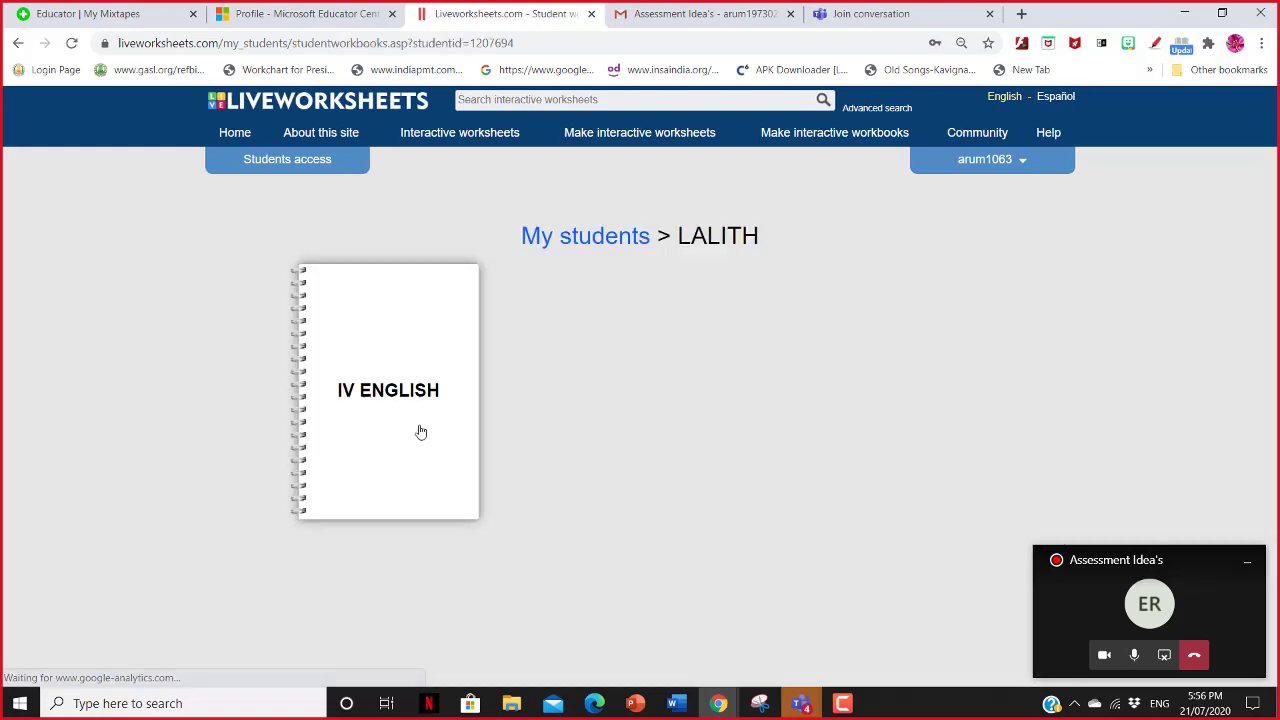
click(392, 433)
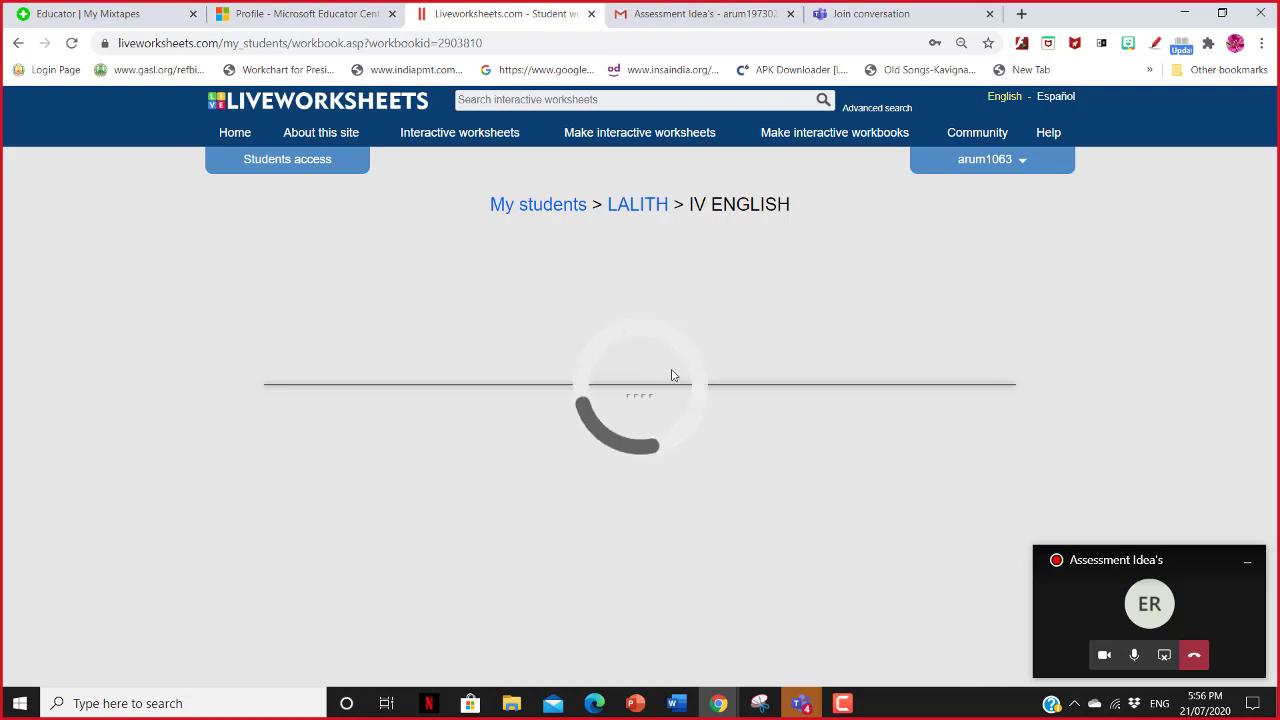
click(490, 100)
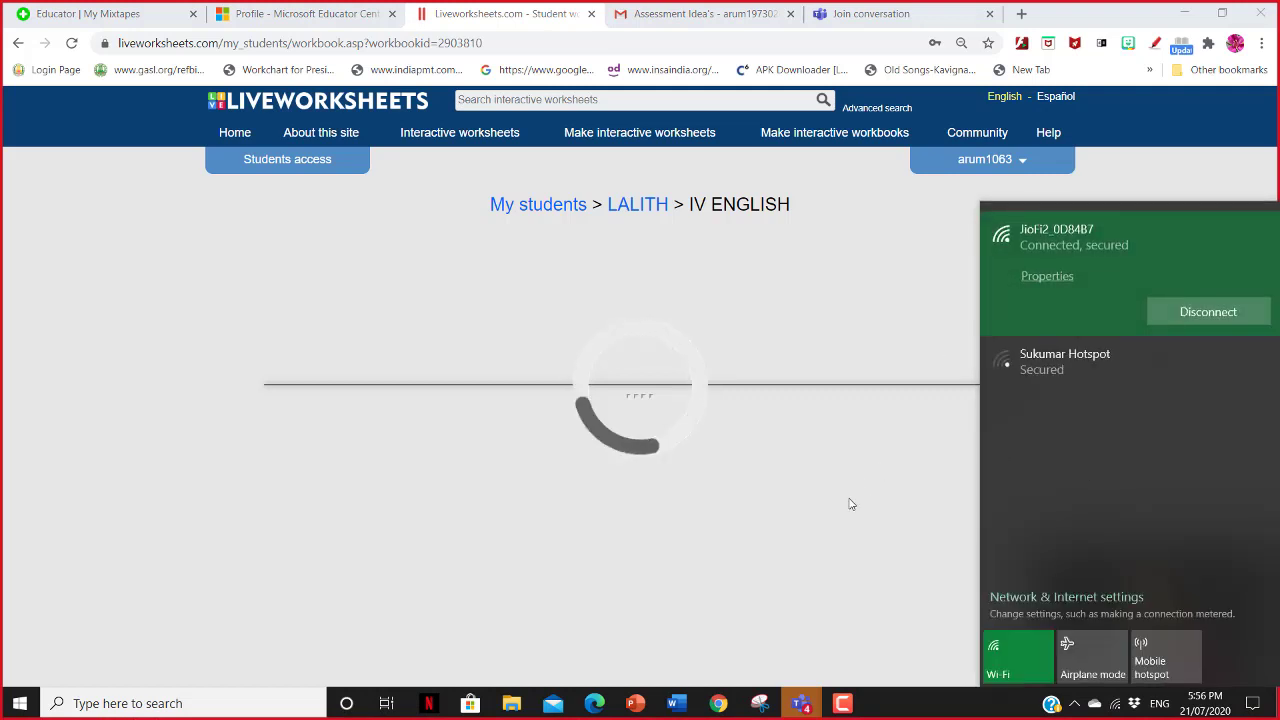
click(355, 187)
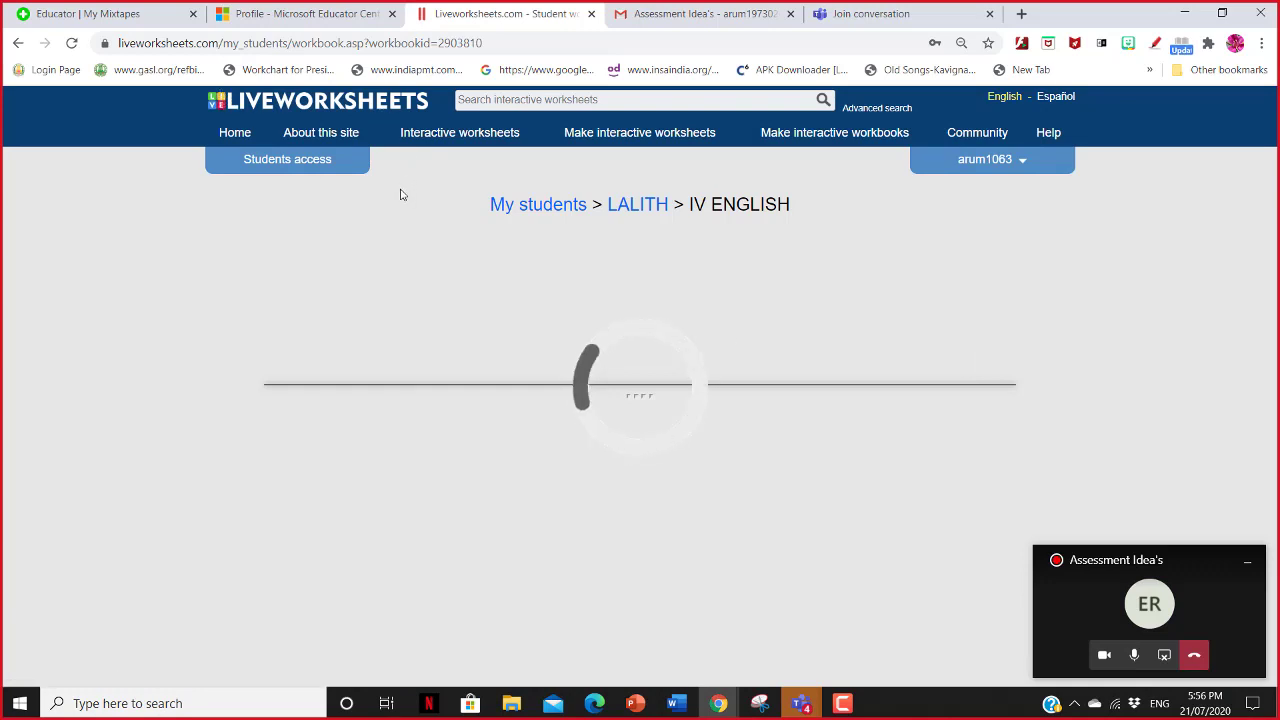
Return to My students and expand IV STD to show its single student.
click(1002, 169)
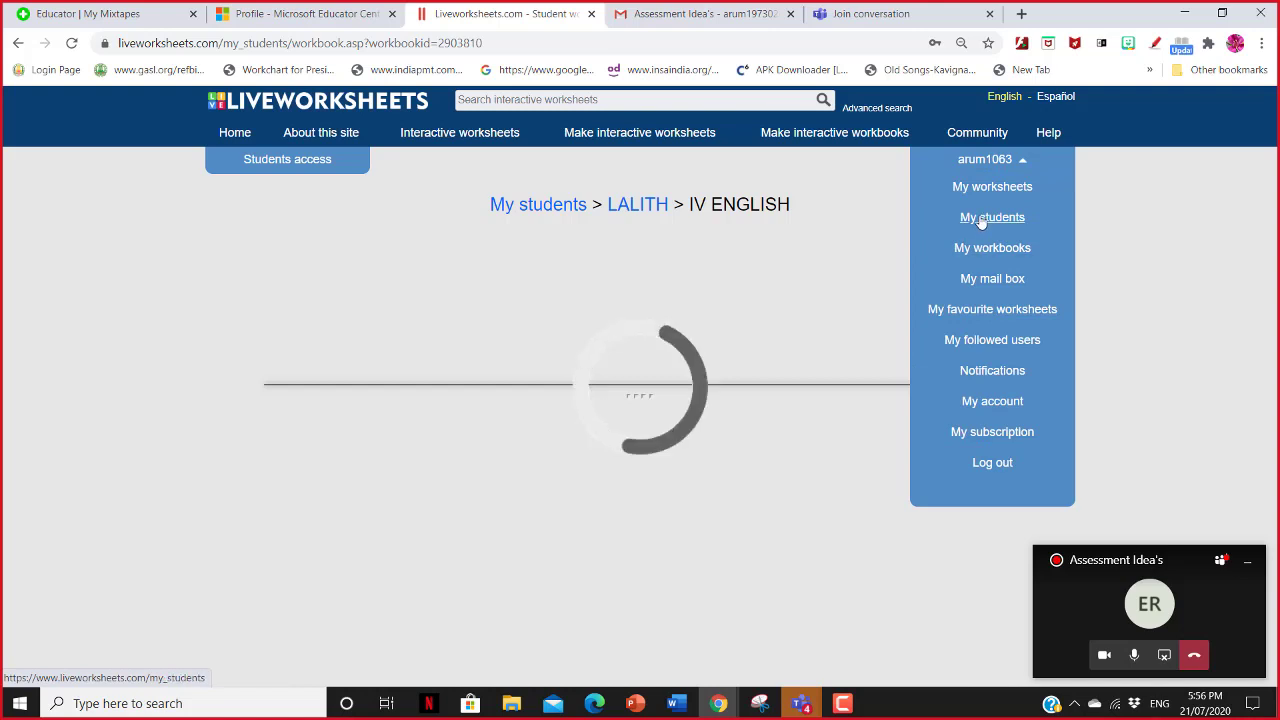
click(982, 217)
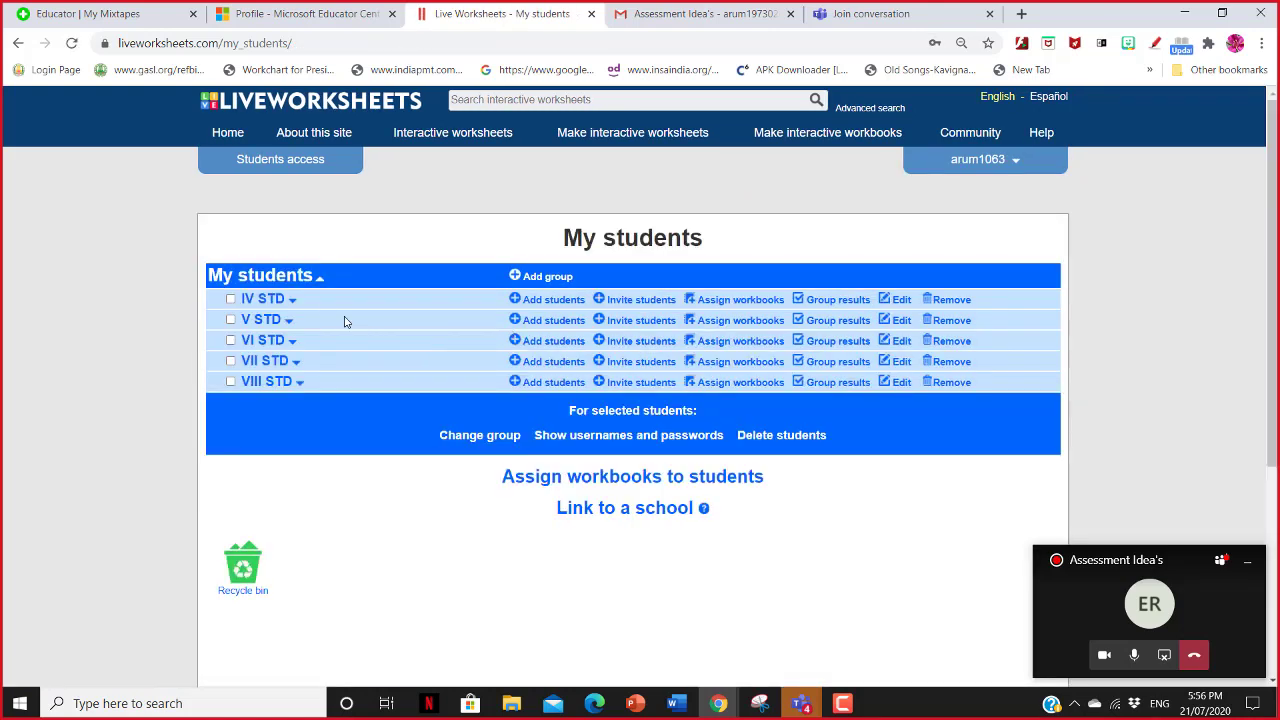
click(253, 301)
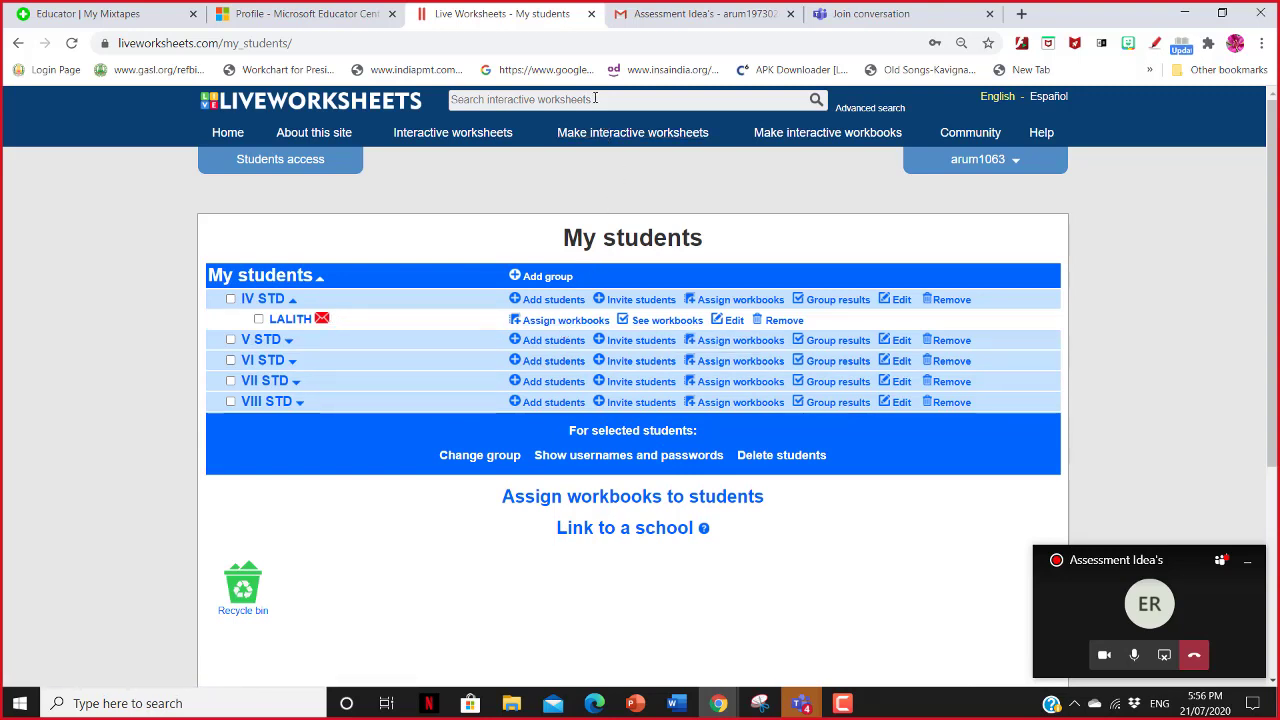
click(1007, 163)
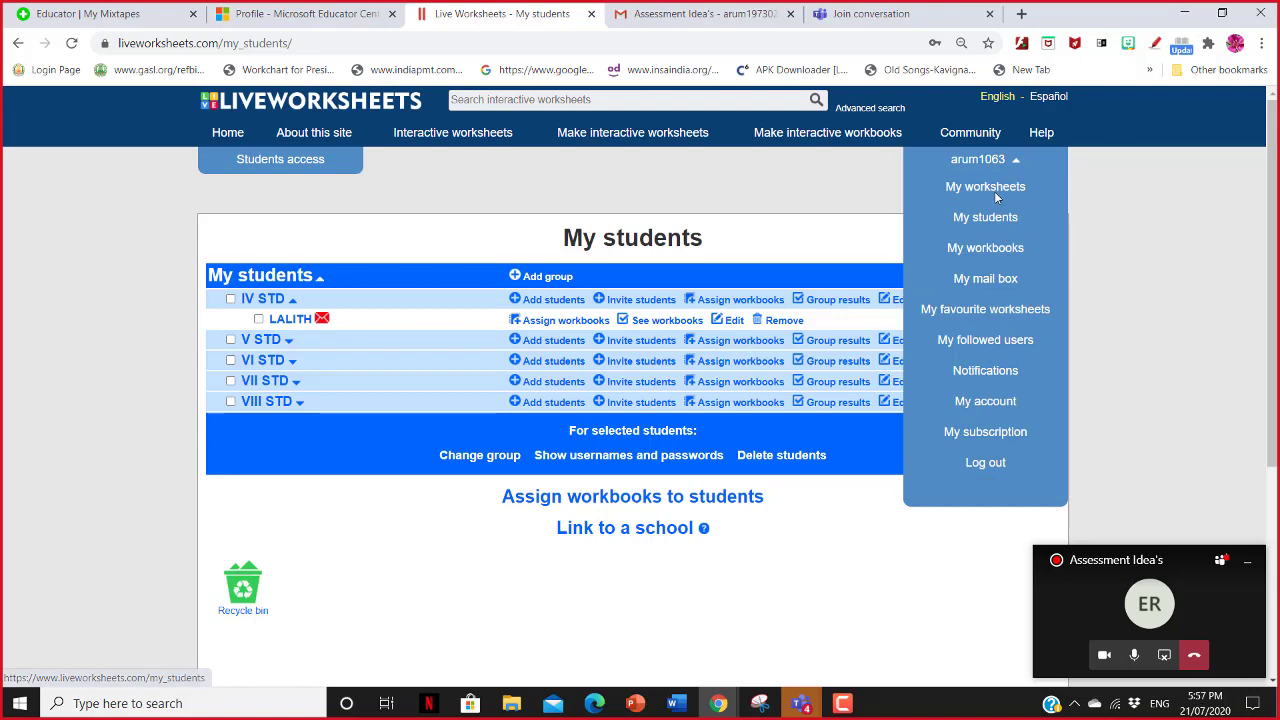
From My worksheets, add the JOIN DEVICES ARUM matching worksheet to the IV ENGLISH workbook.
click(995, 190)
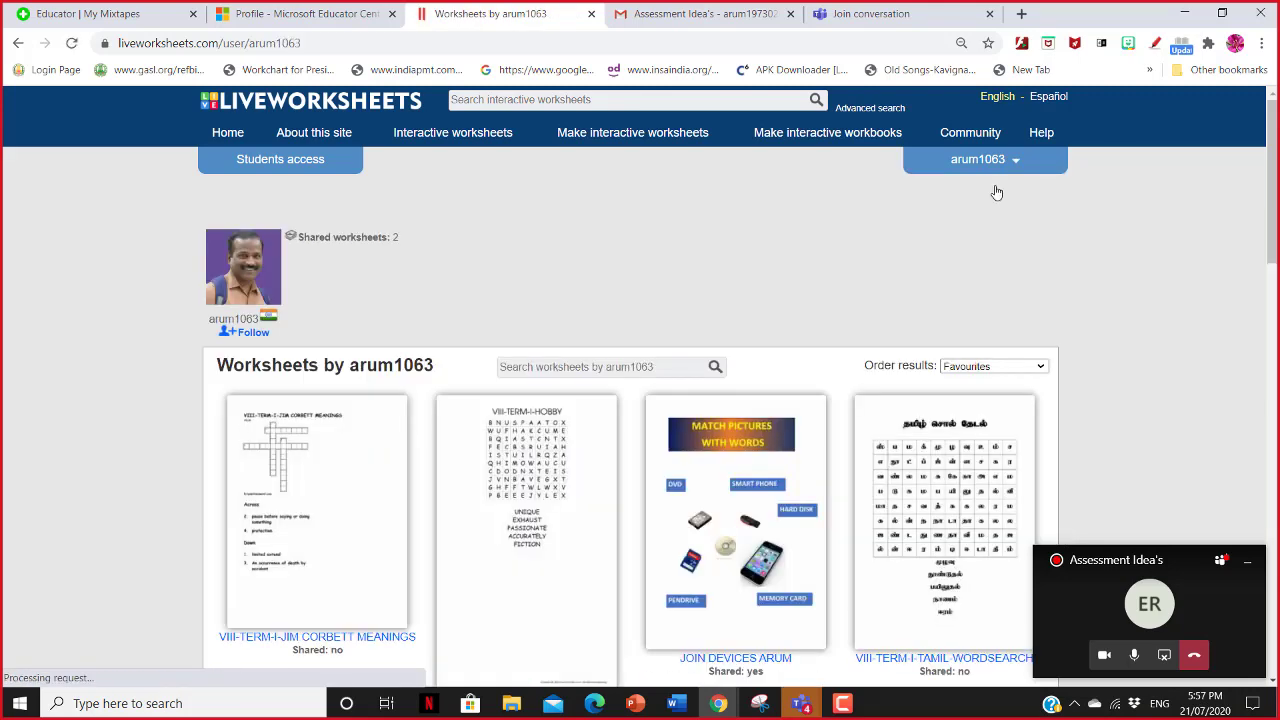
scroll(758, 448, down, 2)
scroll(758, 448, down, 1)
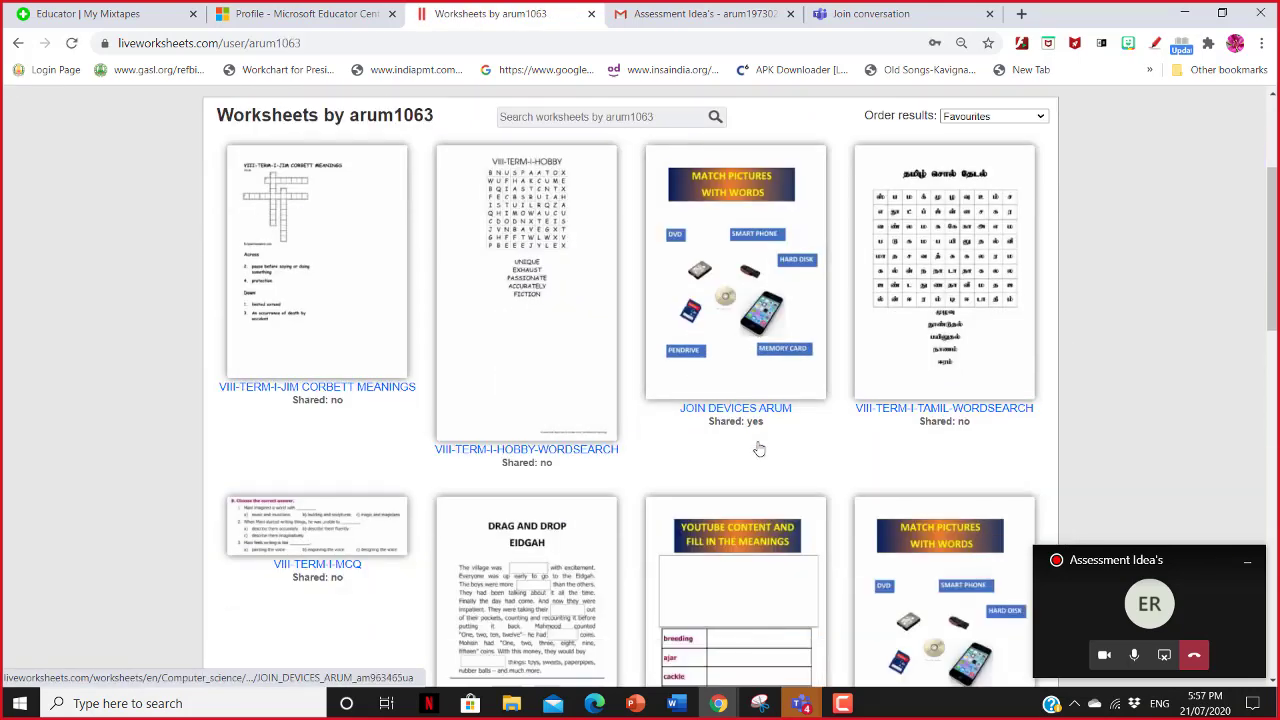
scroll(740, 430, up, 2)
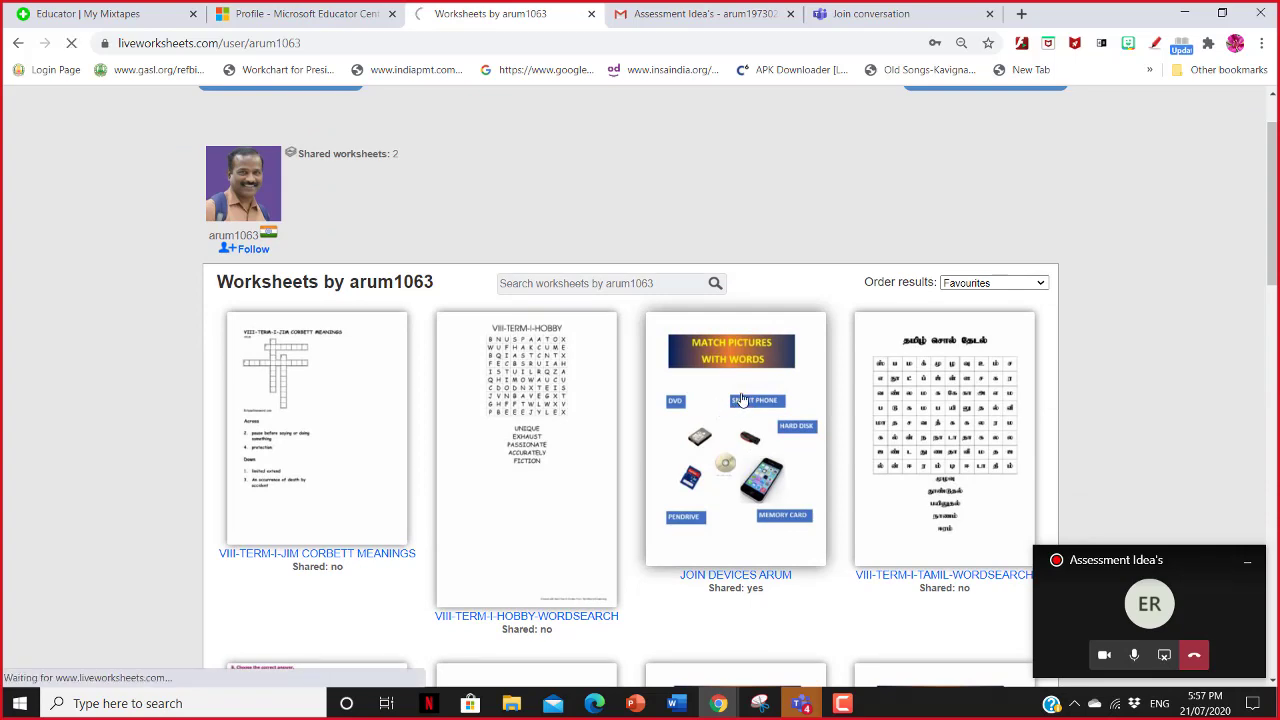
click(737, 403)
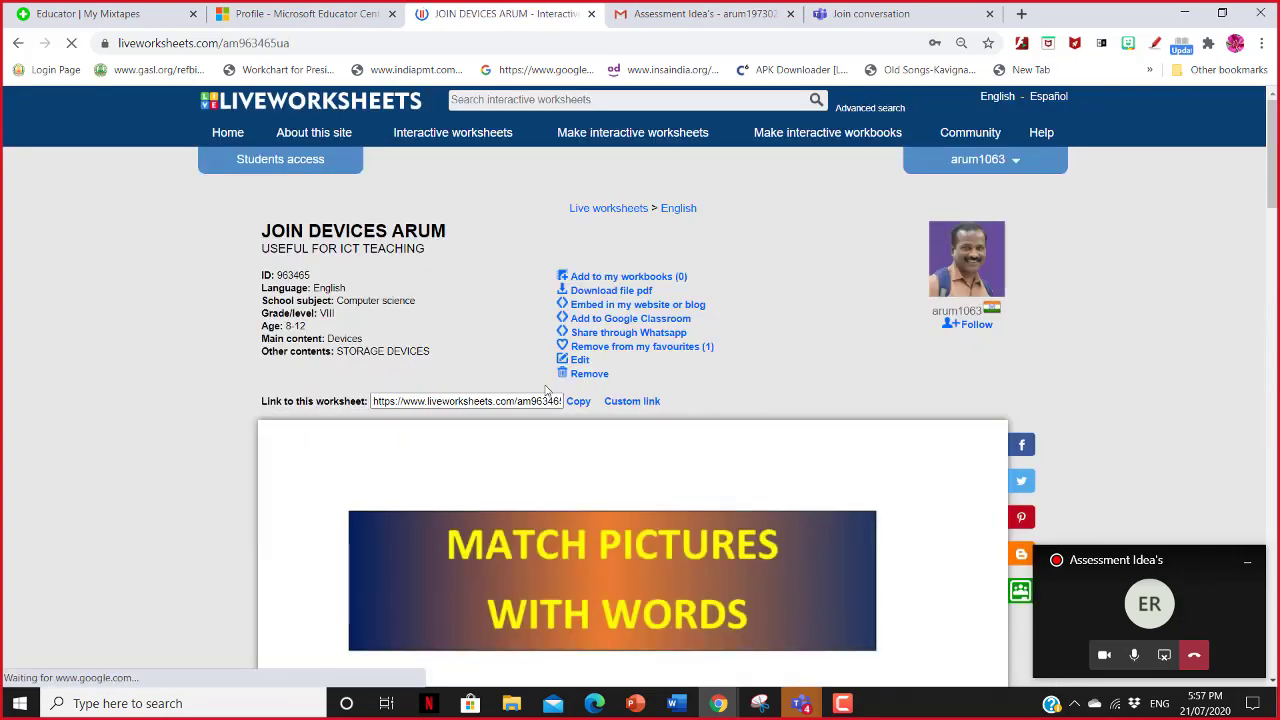
click(612, 283)
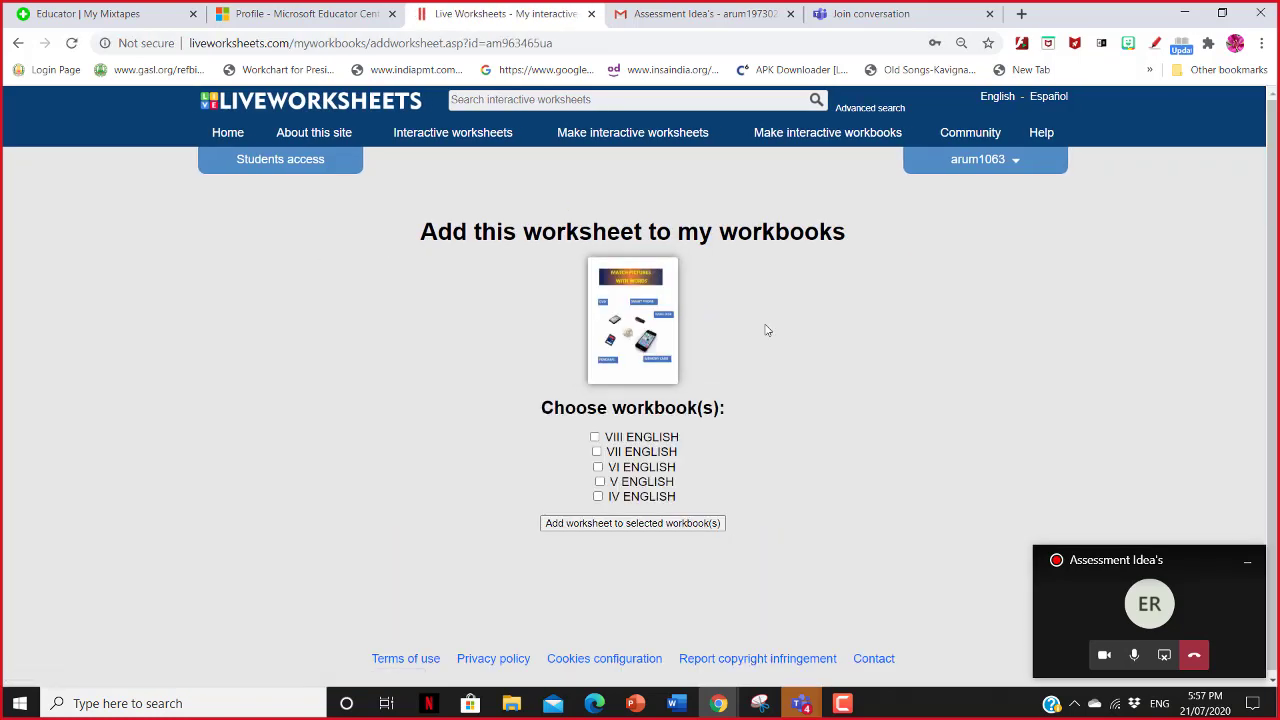
click(598, 496)
click(600, 524)
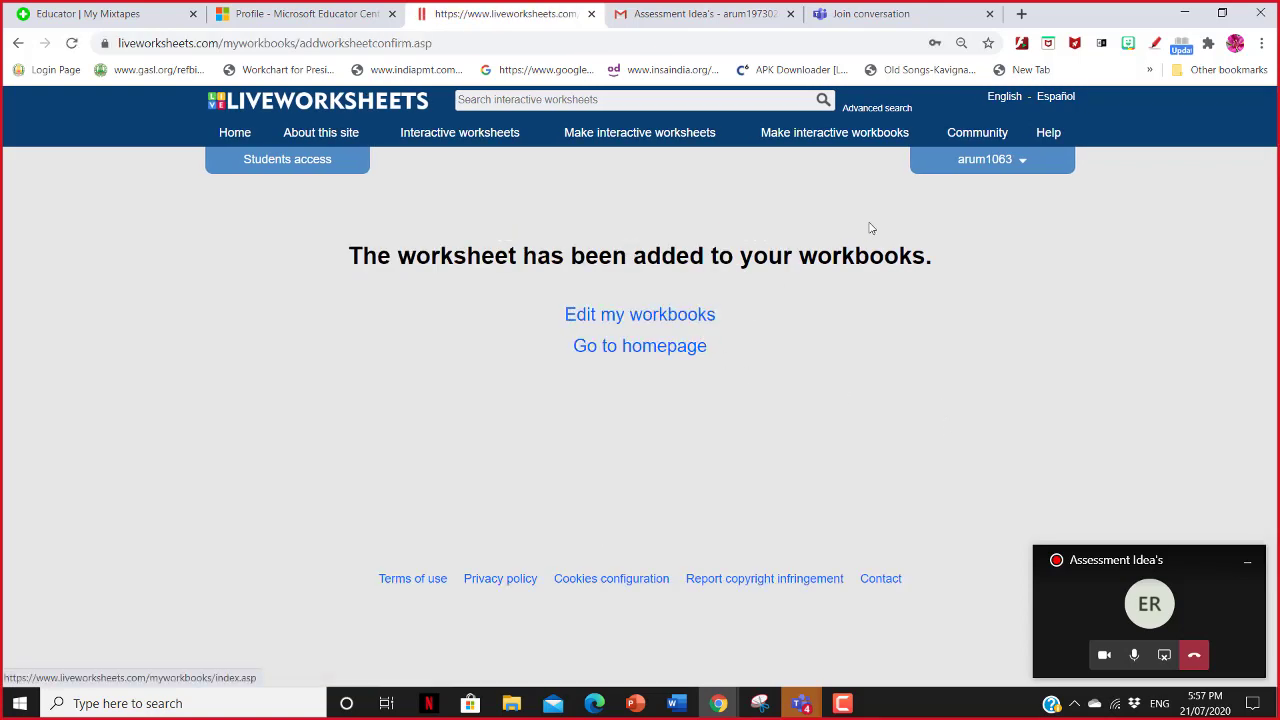
click(1017, 164)
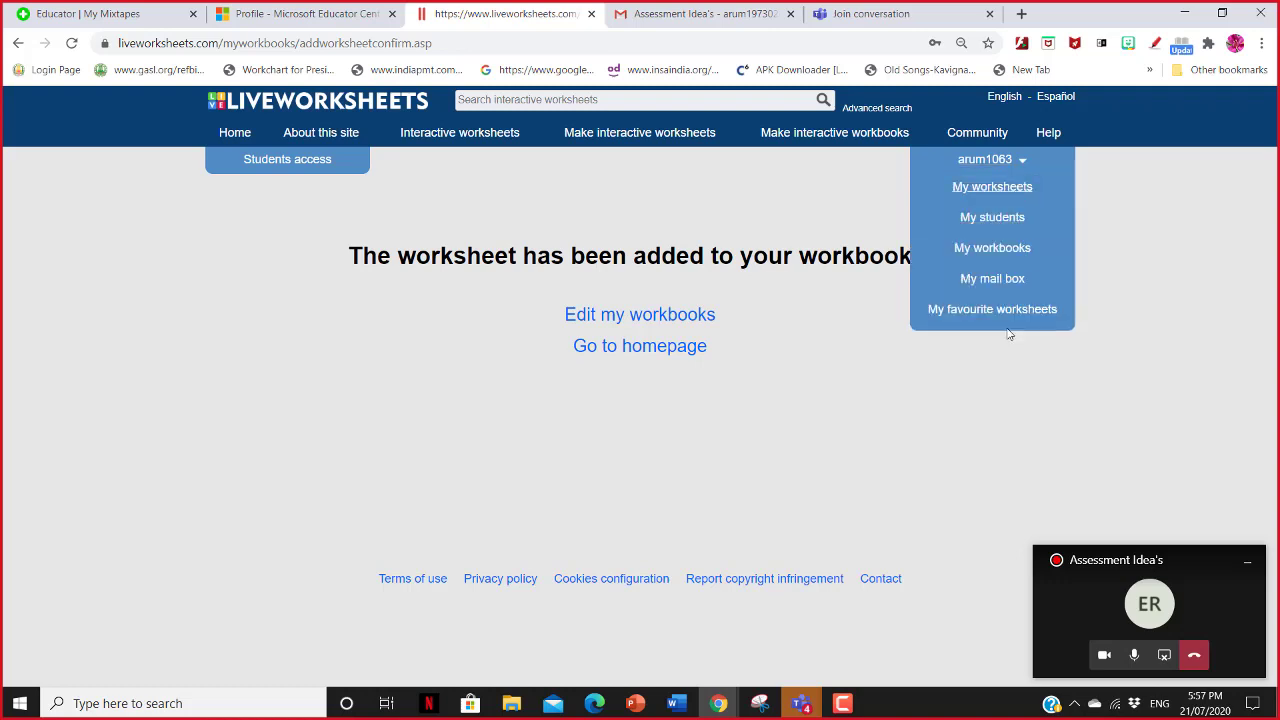
Open the IV ENGLISH workbook from My workbooks to confirm it holds the matching worksheet.
click(994, 250)
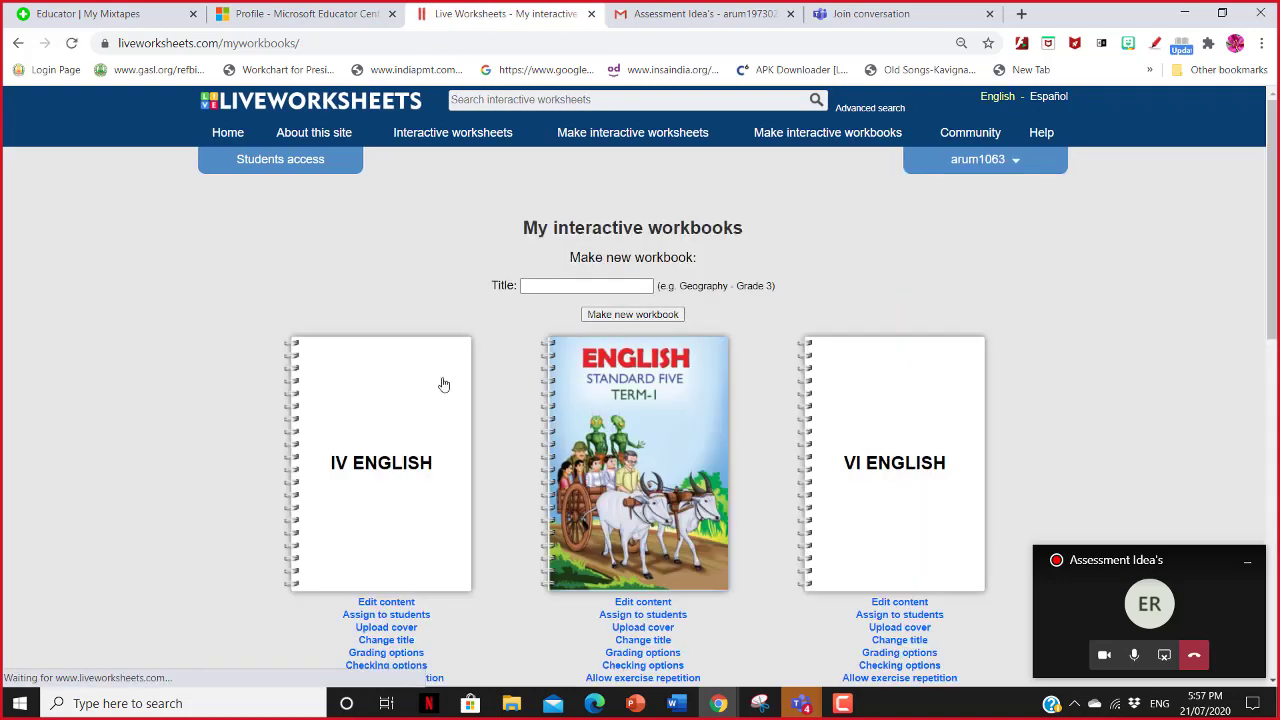
click(392, 533)
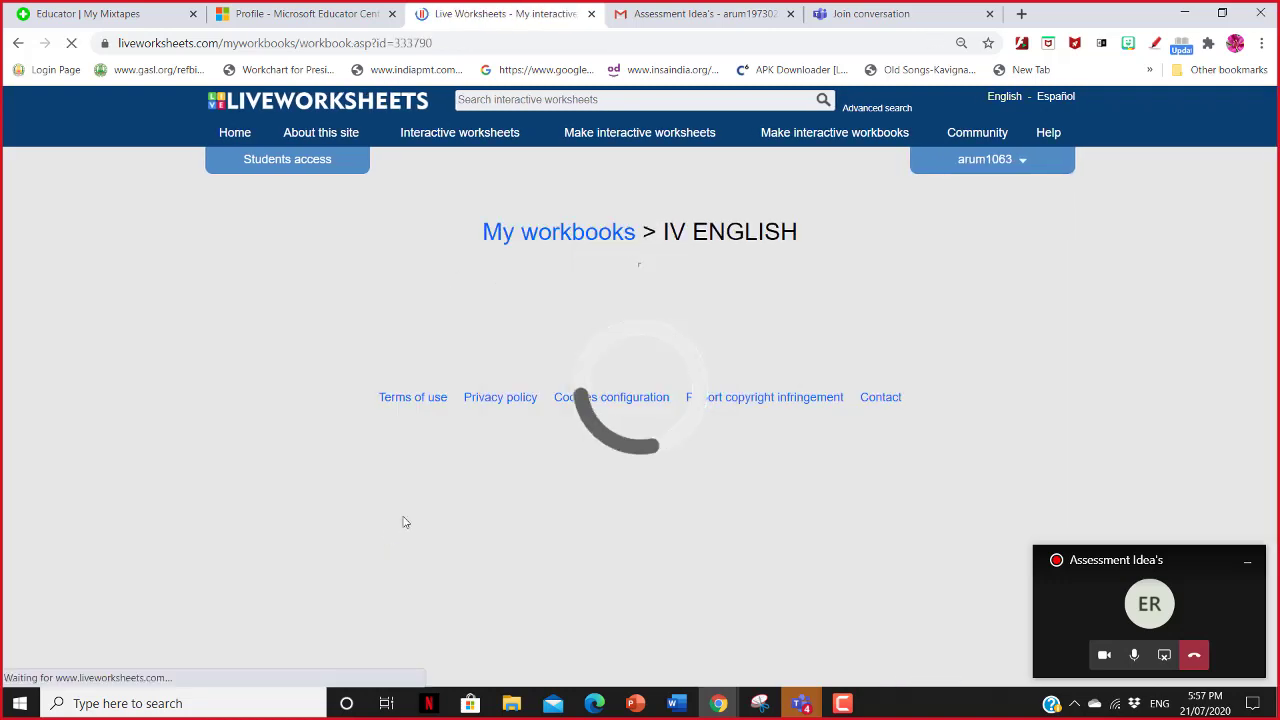
mouse_move(403, 328)
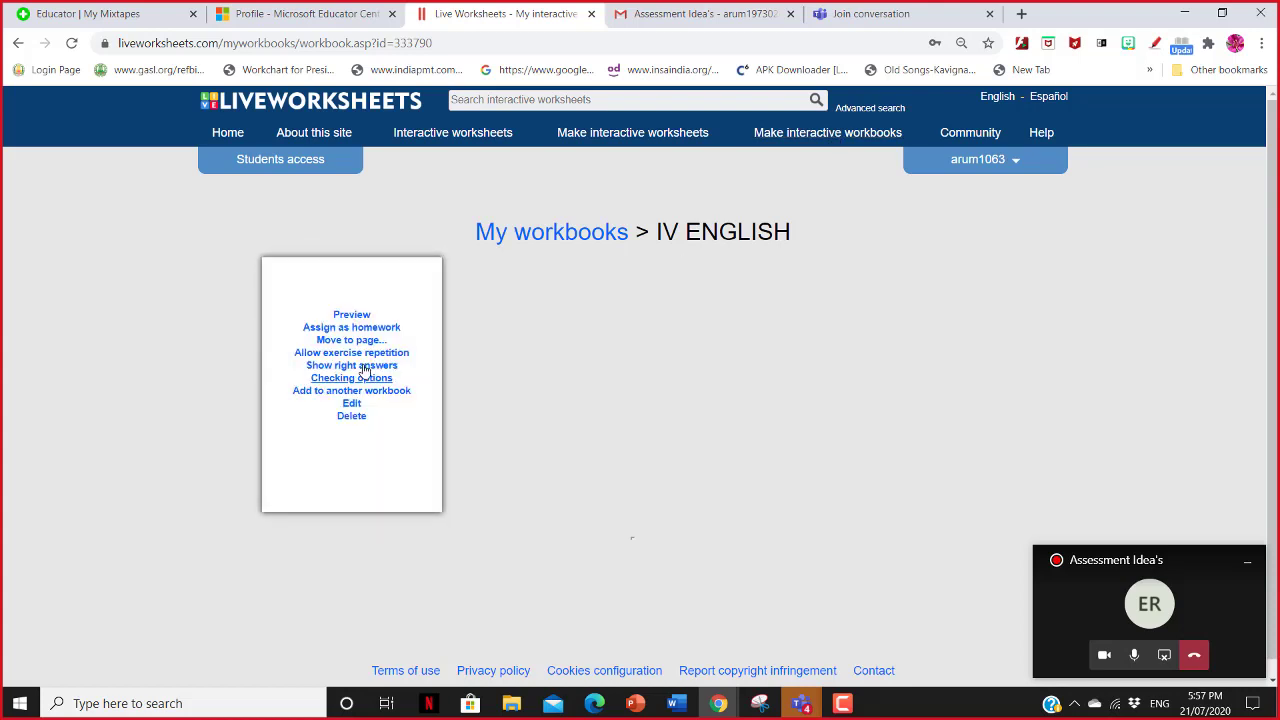
click(828, 132)
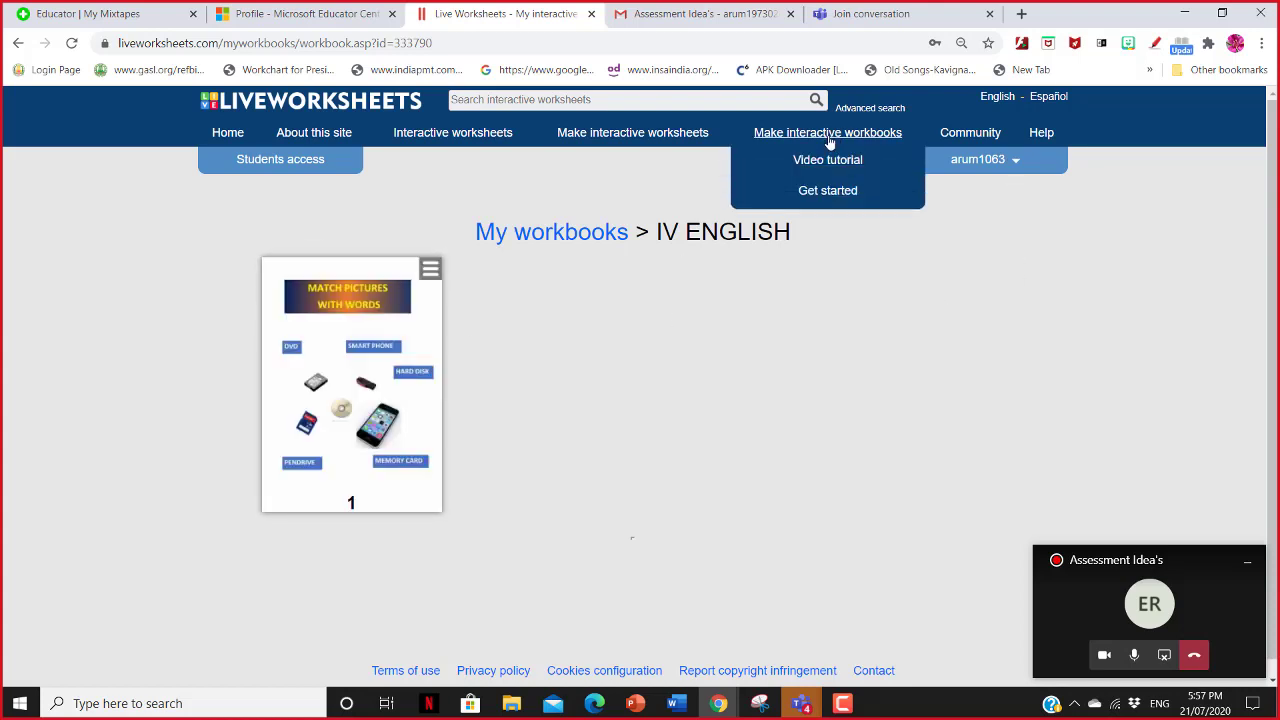
Return to My workbooks, listing IV ENGLISH, English Standard Five and VI ENGLISH.
click(995, 162)
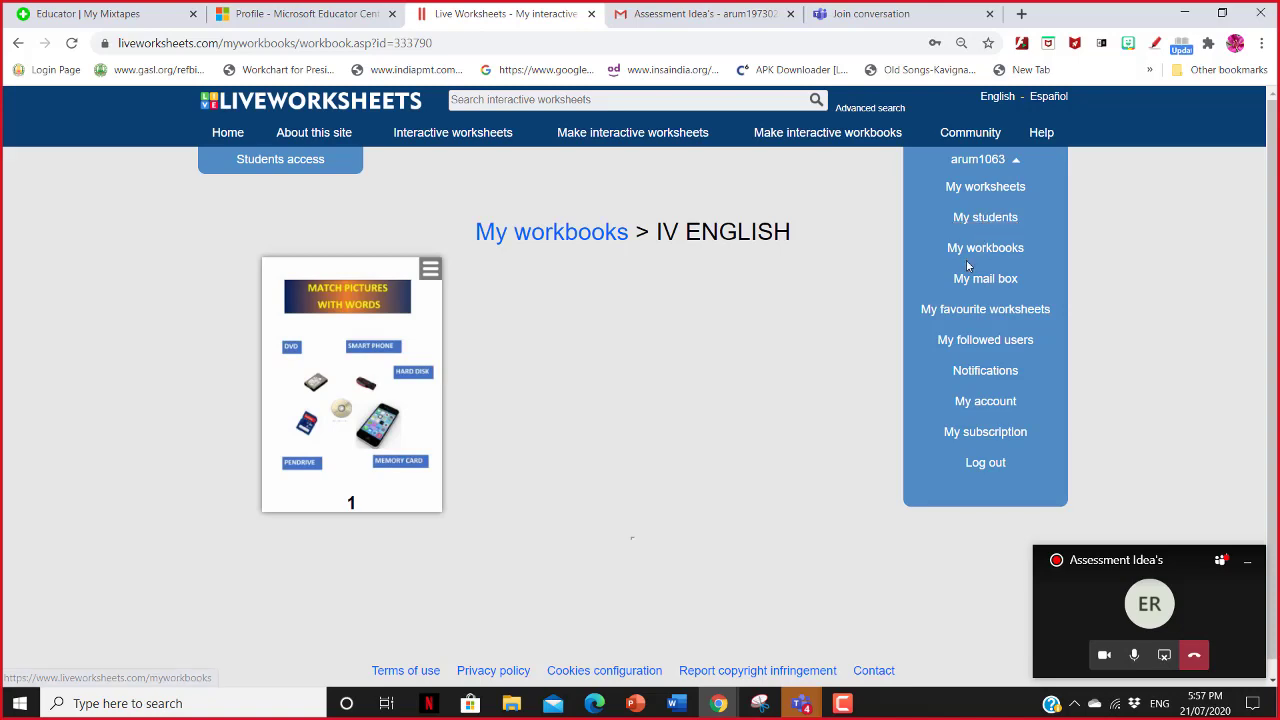
click(969, 252)
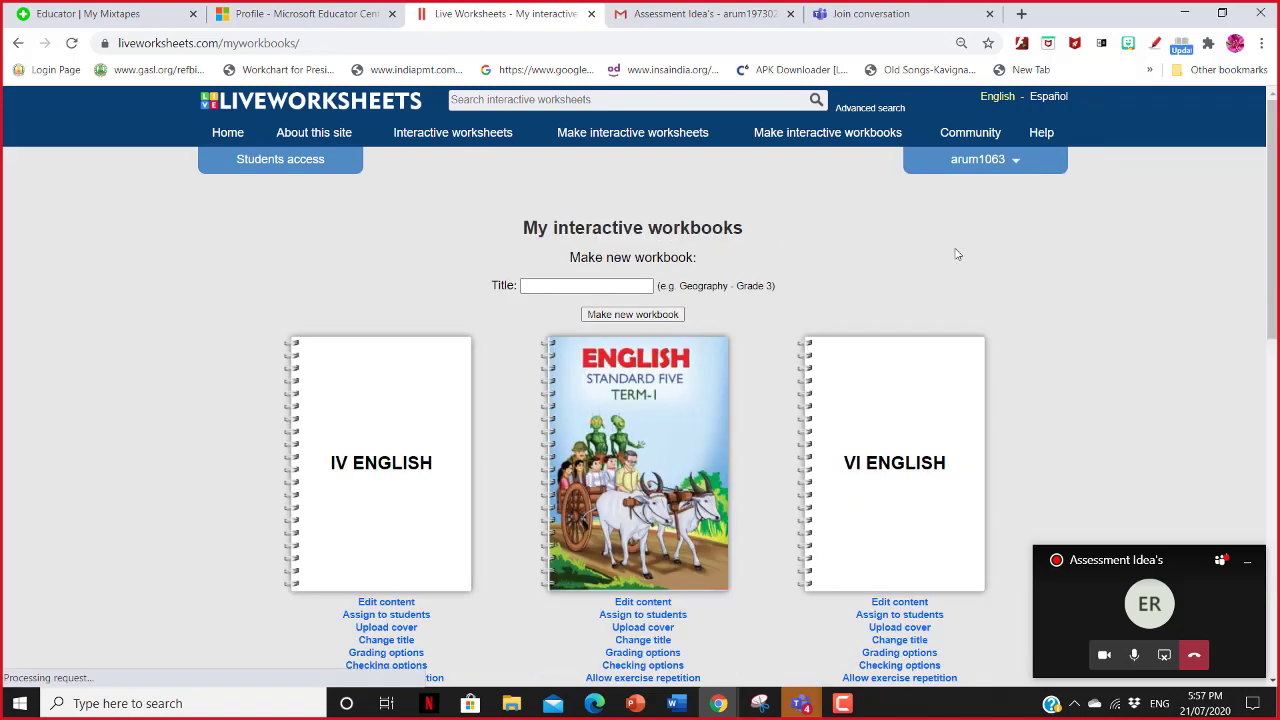
scroll(921, 309, down, 5)
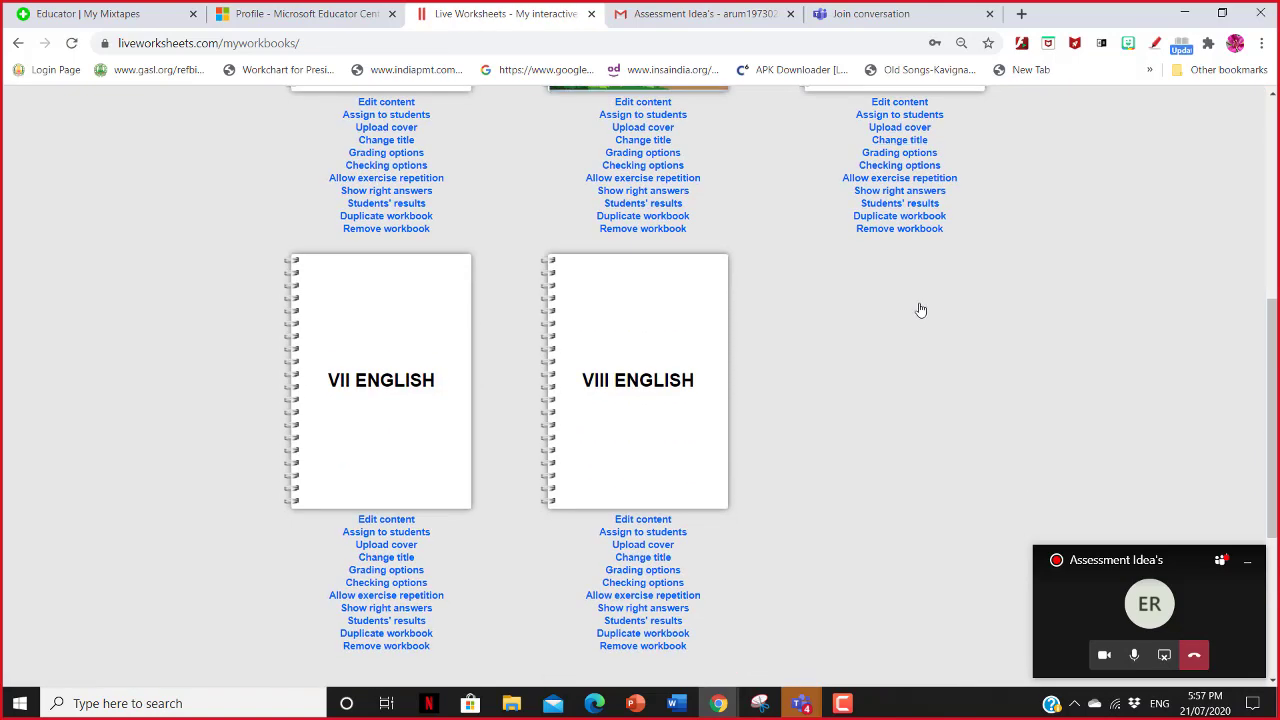
scroll(921, 309, up, 4)
scroll(780, 406, up, 2)
scroll(709, 403, down, 3)
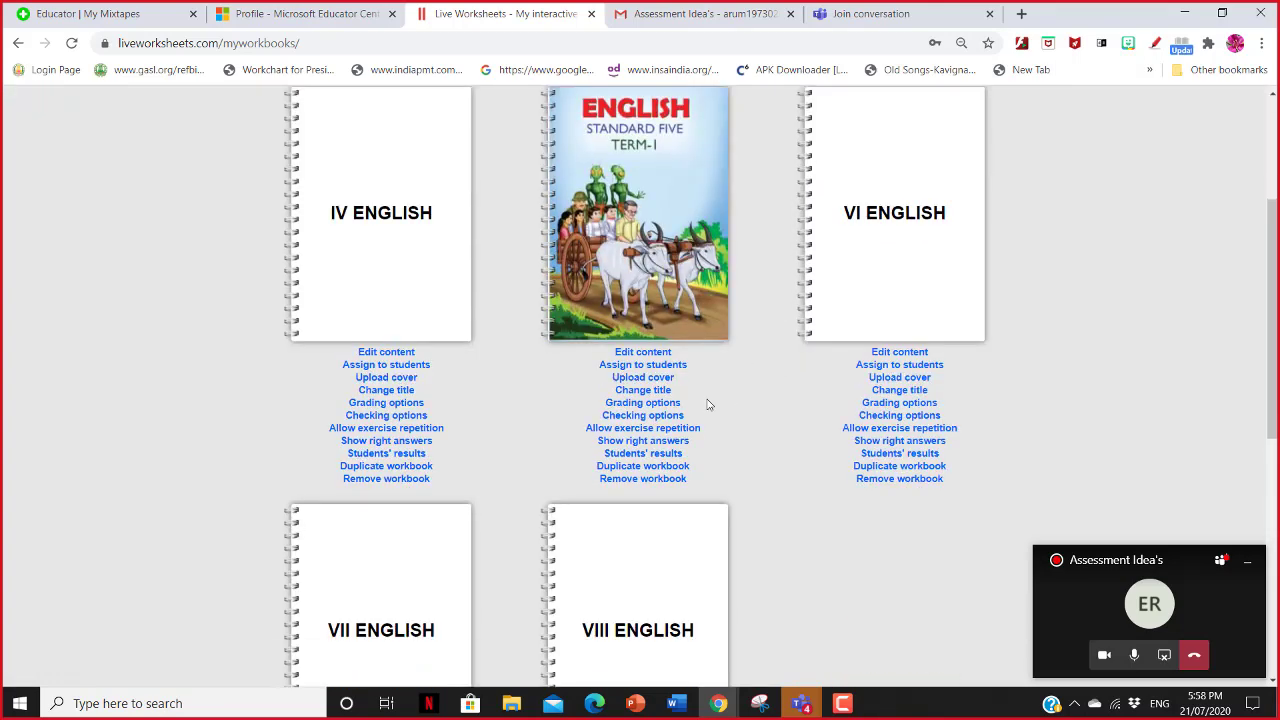
scroll(1097, 309, up, 3)
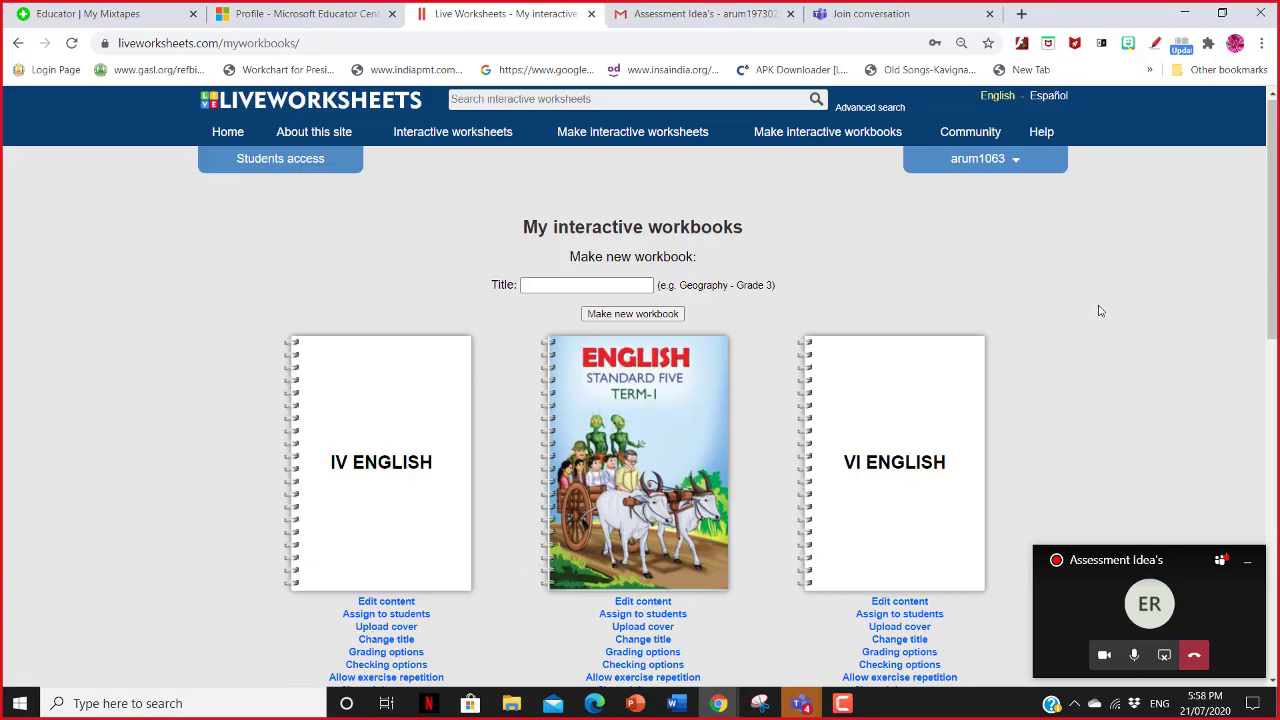
click(1014, 162)
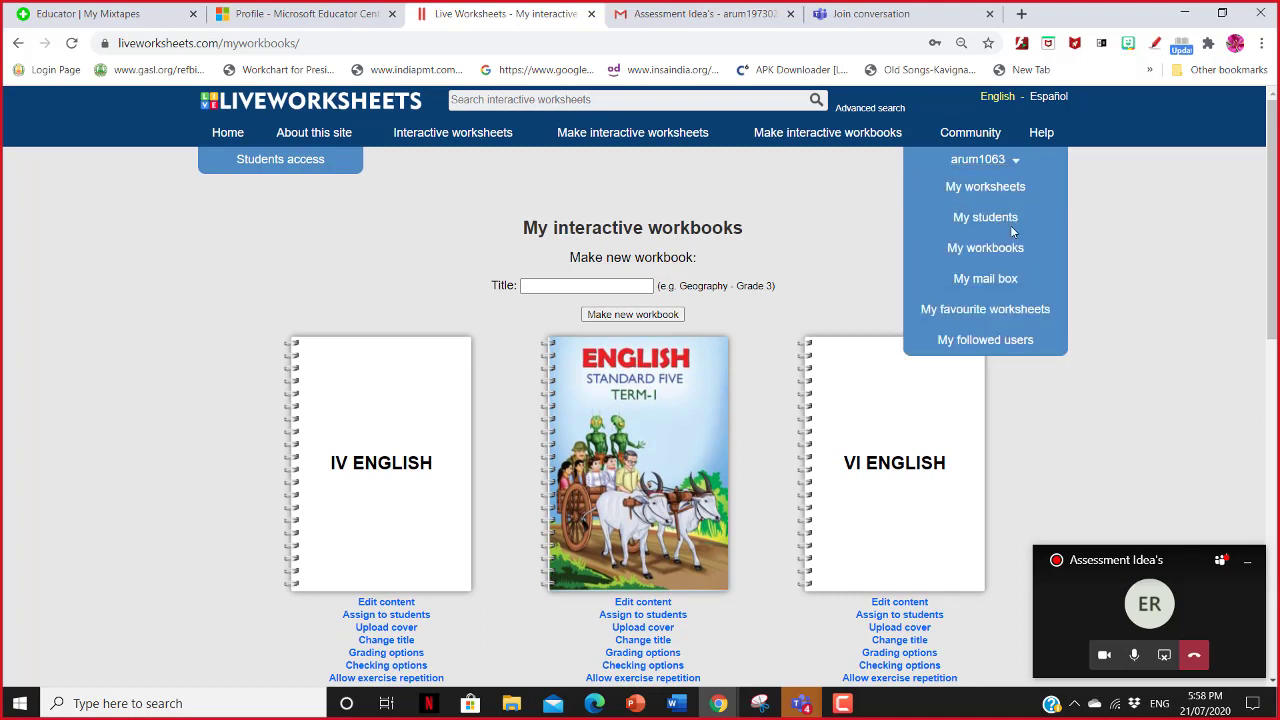
Open My mail box, which has no student answers yet.
click(989, 279)
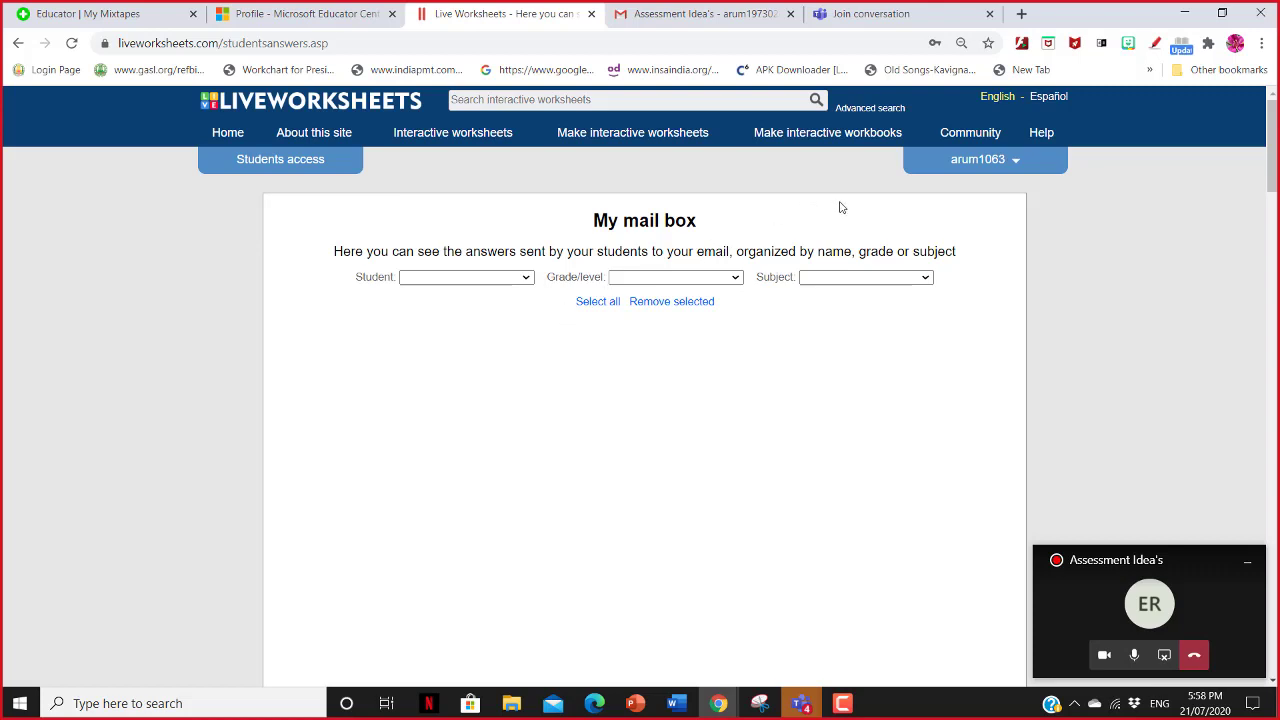
click(1010, 162)
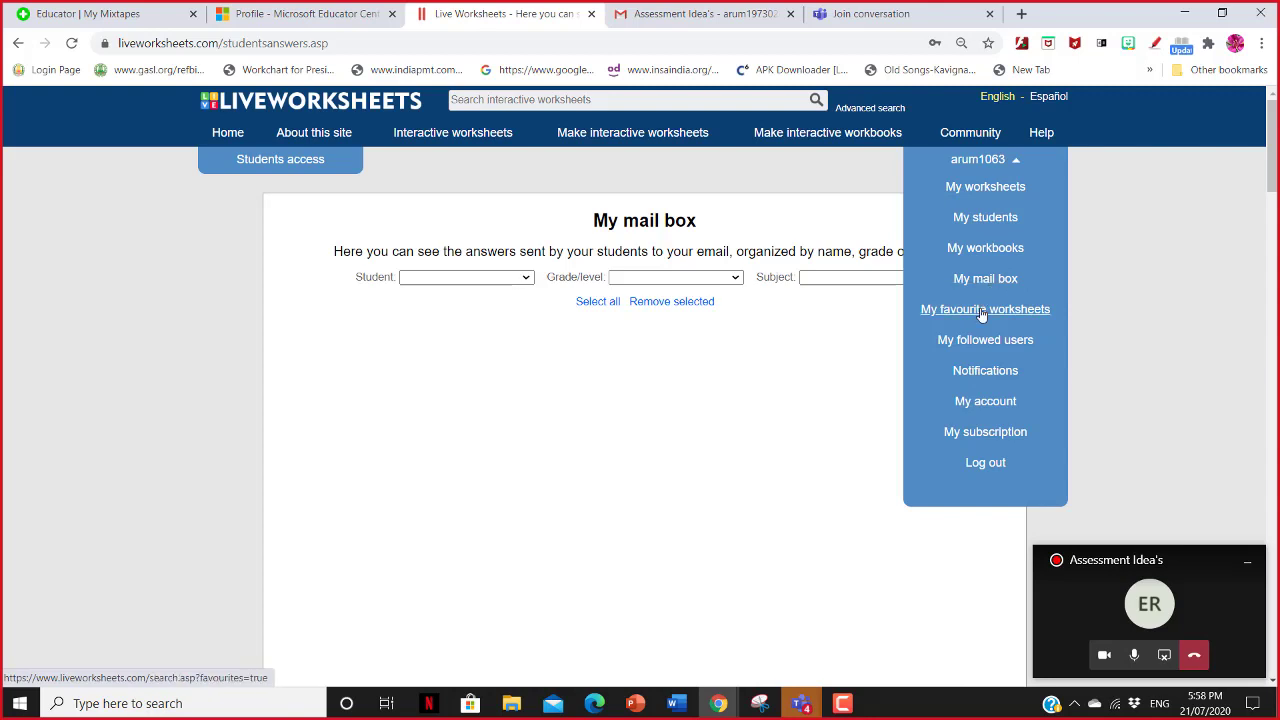
Show favourite worksheets: Body parts, JOIN DEVICES ARUM, Drag and drop eidgah, Crossword puzzle.
click(981, 313)
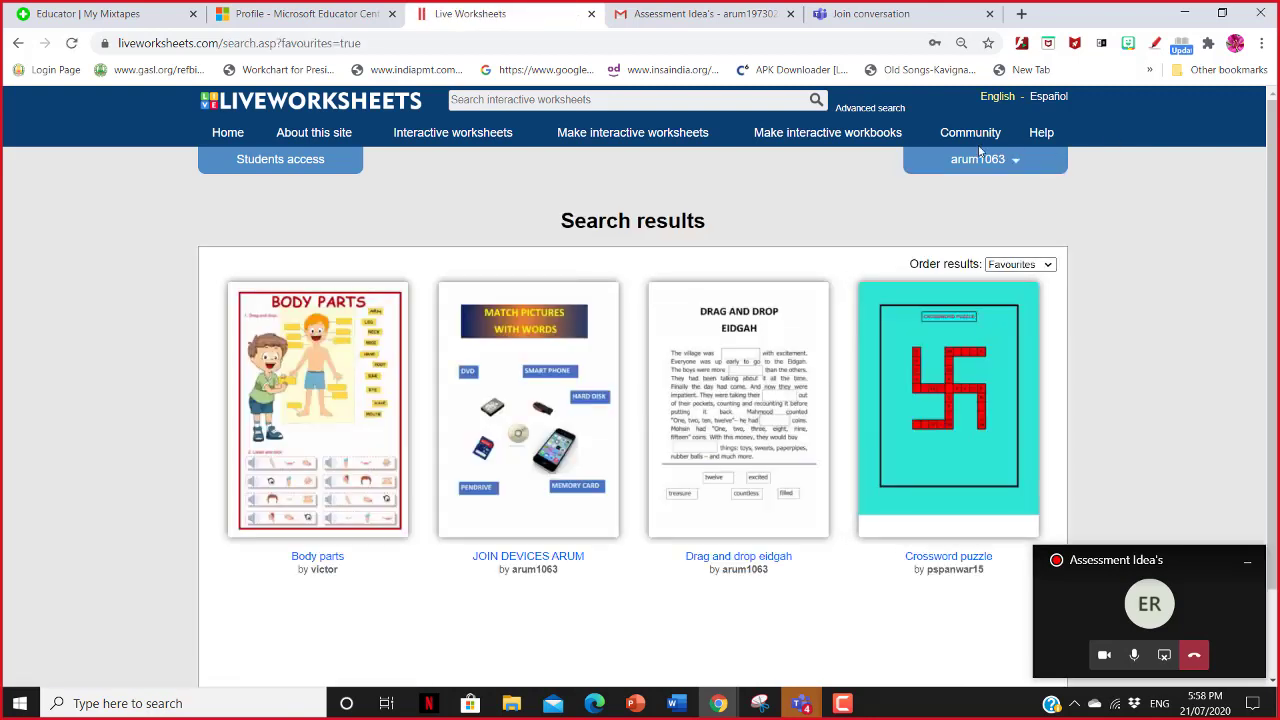
scroll(979, 150, down, 2)
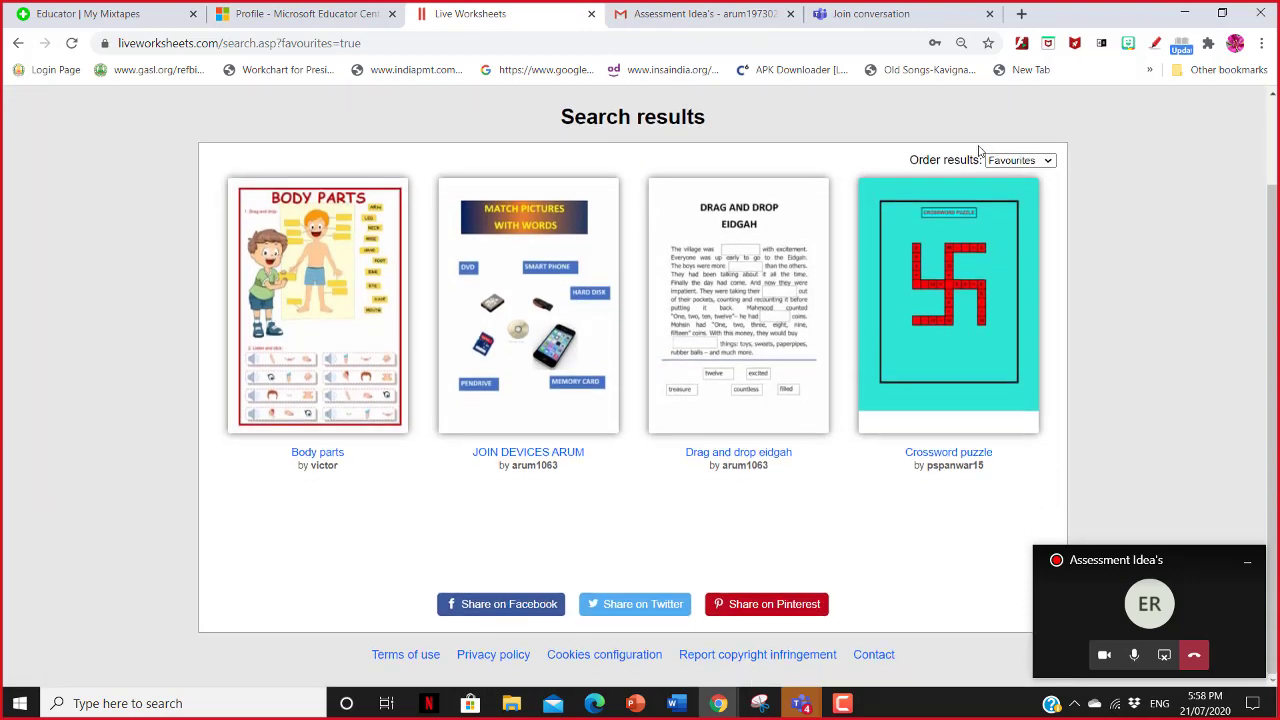
scroll(979, 150, up, 2)
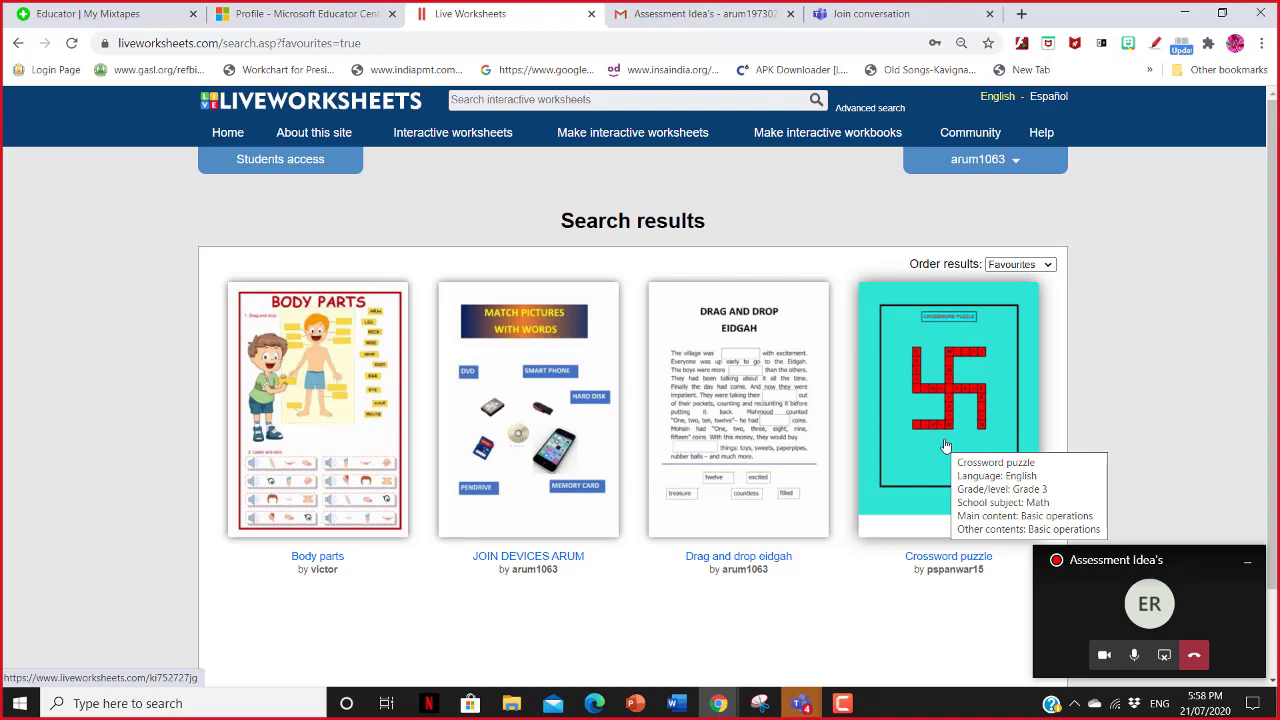
Open the Crossword puzzle worksheet and look over its Grade 3 Math basic operations grid and details.
click(946, 445)
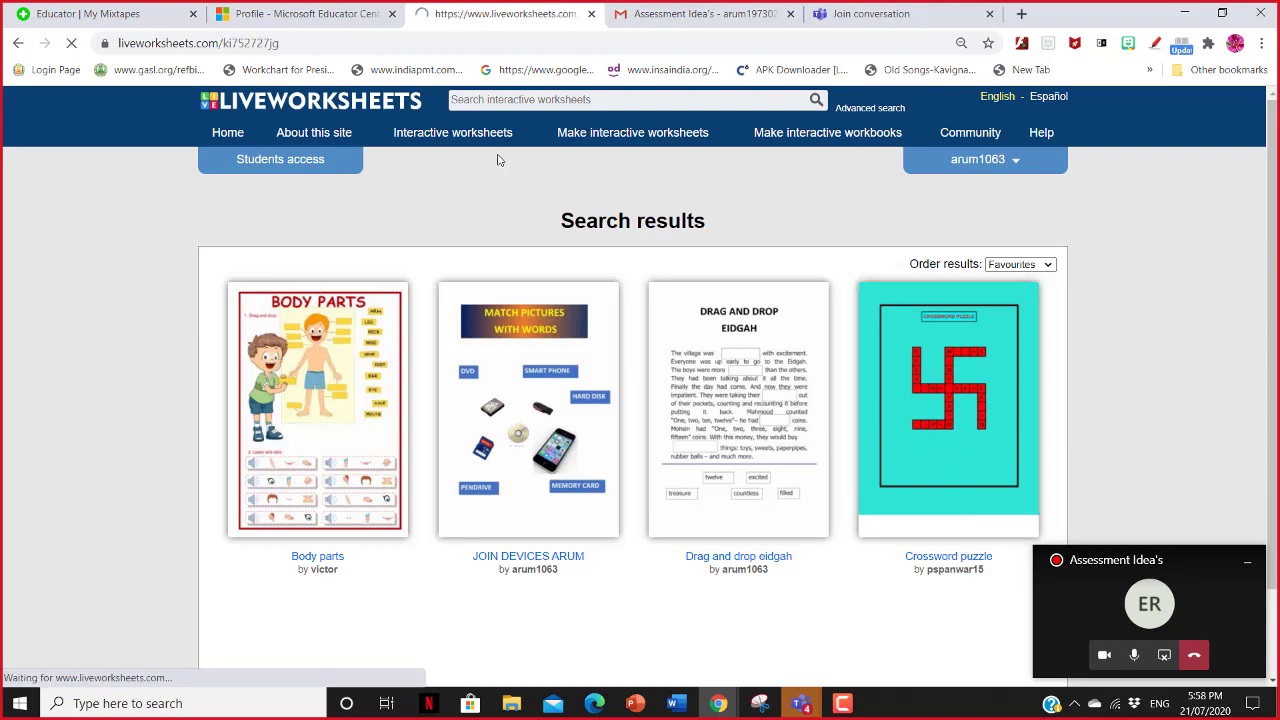
scroll(685, 440, down, 4)
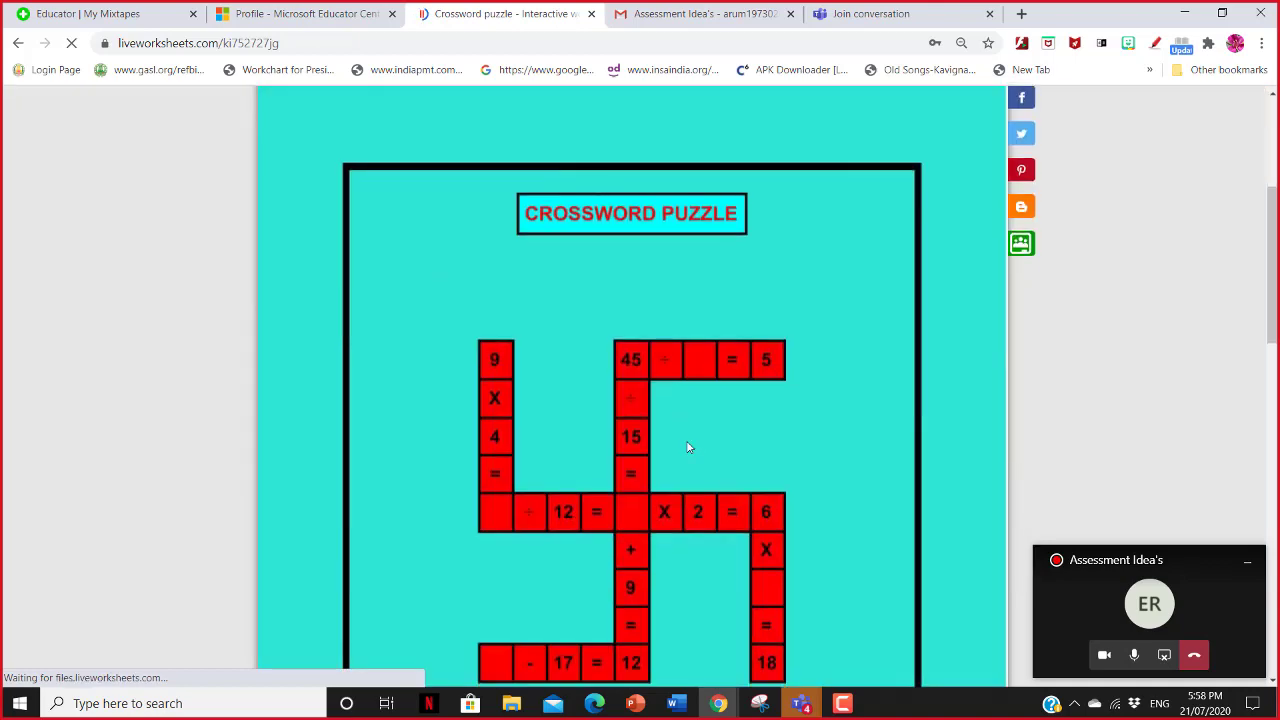
scroll(686, 443, down, 1)
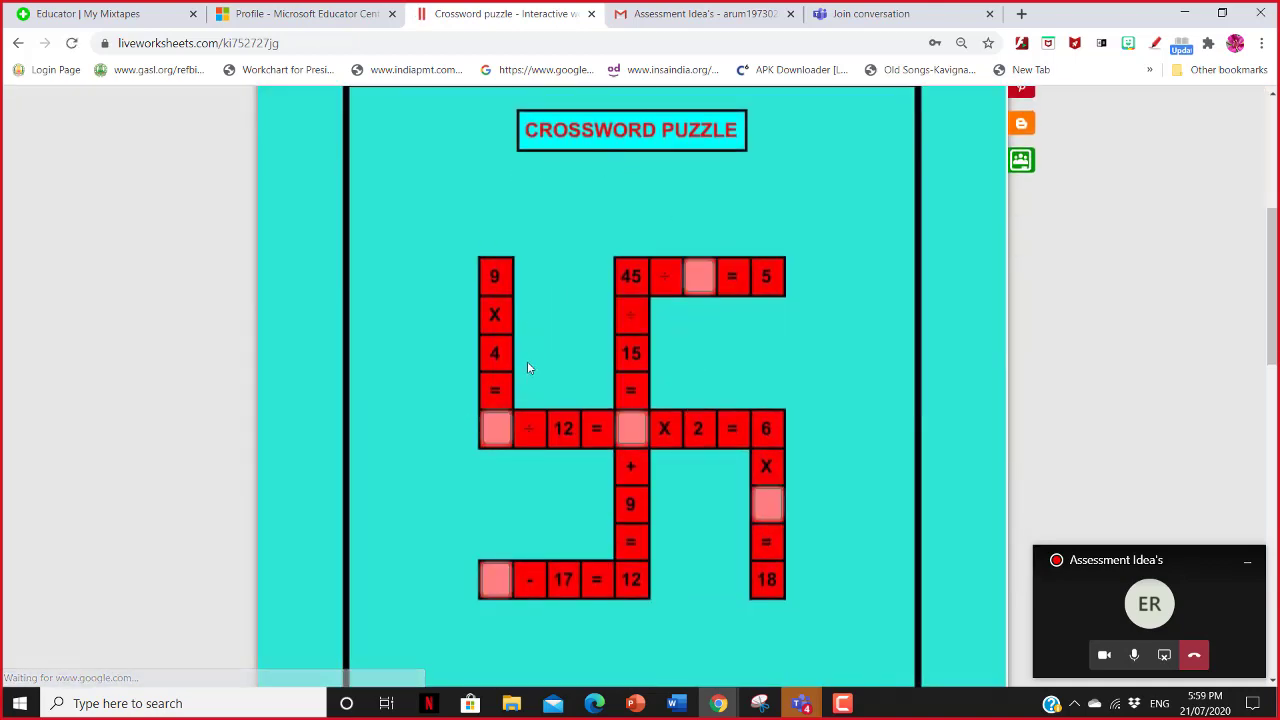
scroll(730, 373, down, 1)
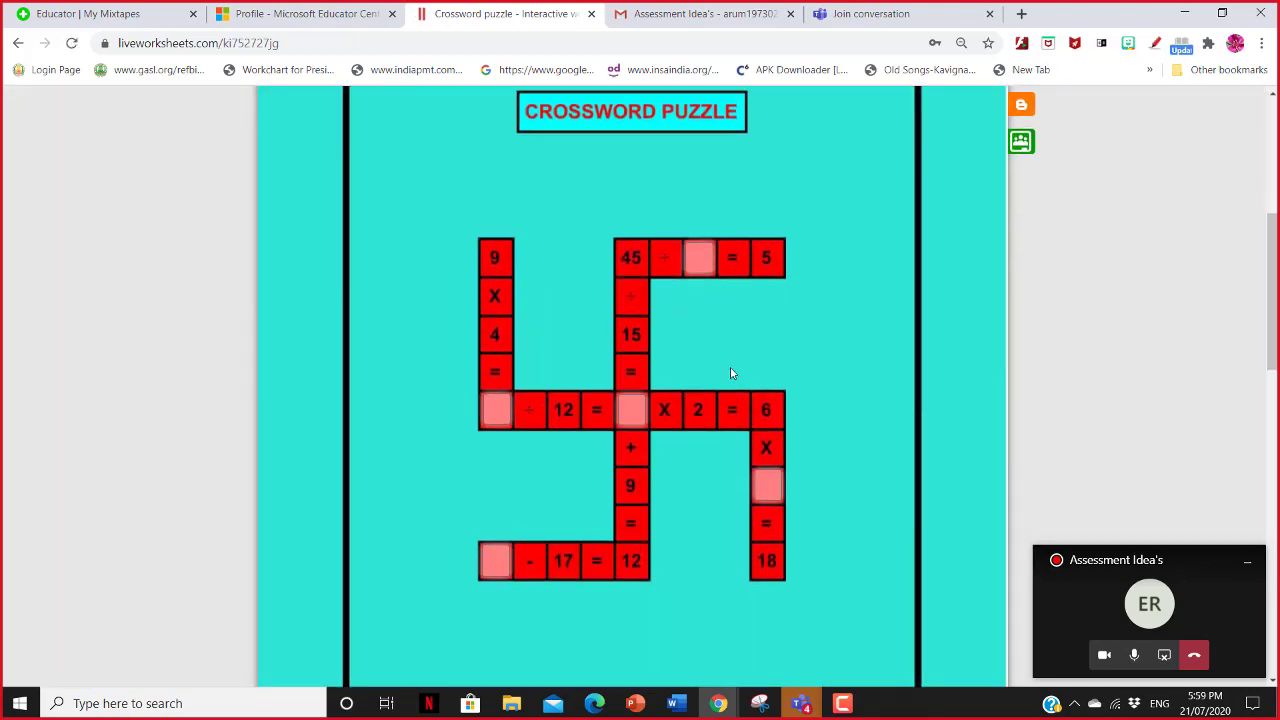
scroll(730, 373, up, 1)
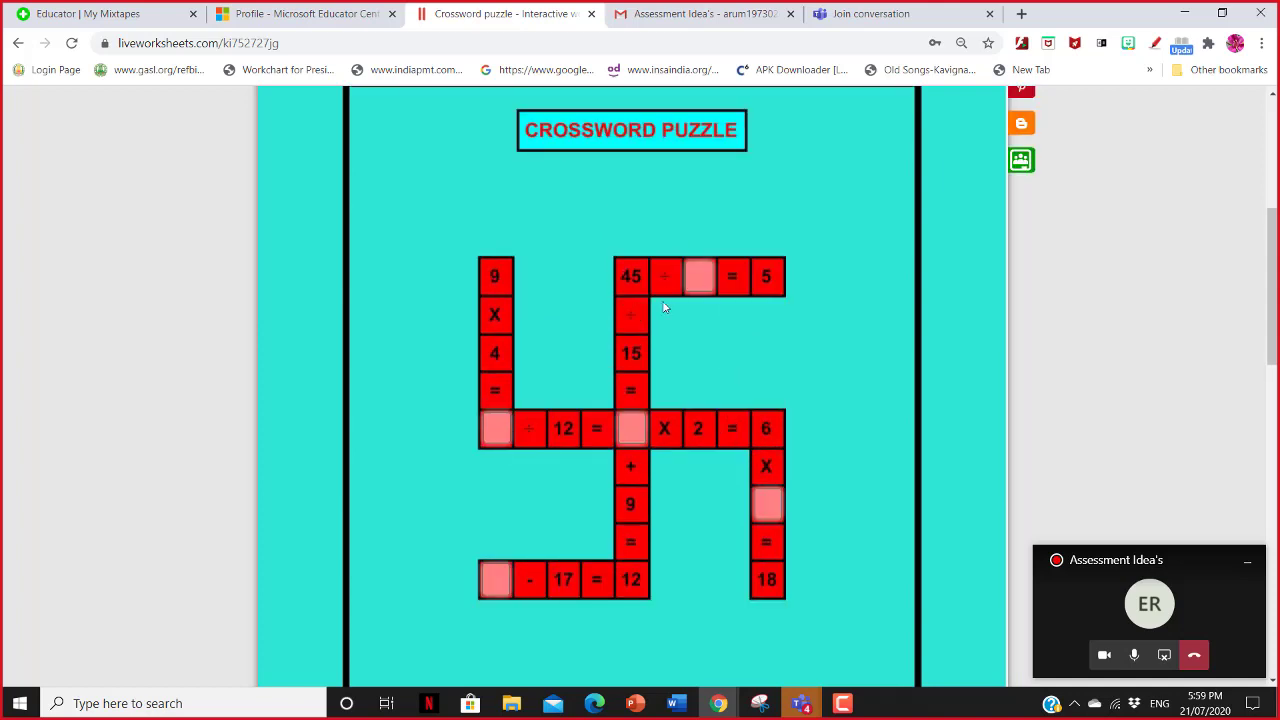
scroll(688, 381, down, 1)
scroll(688, 381, down, 2)
scroll(688, 381, up, 3)
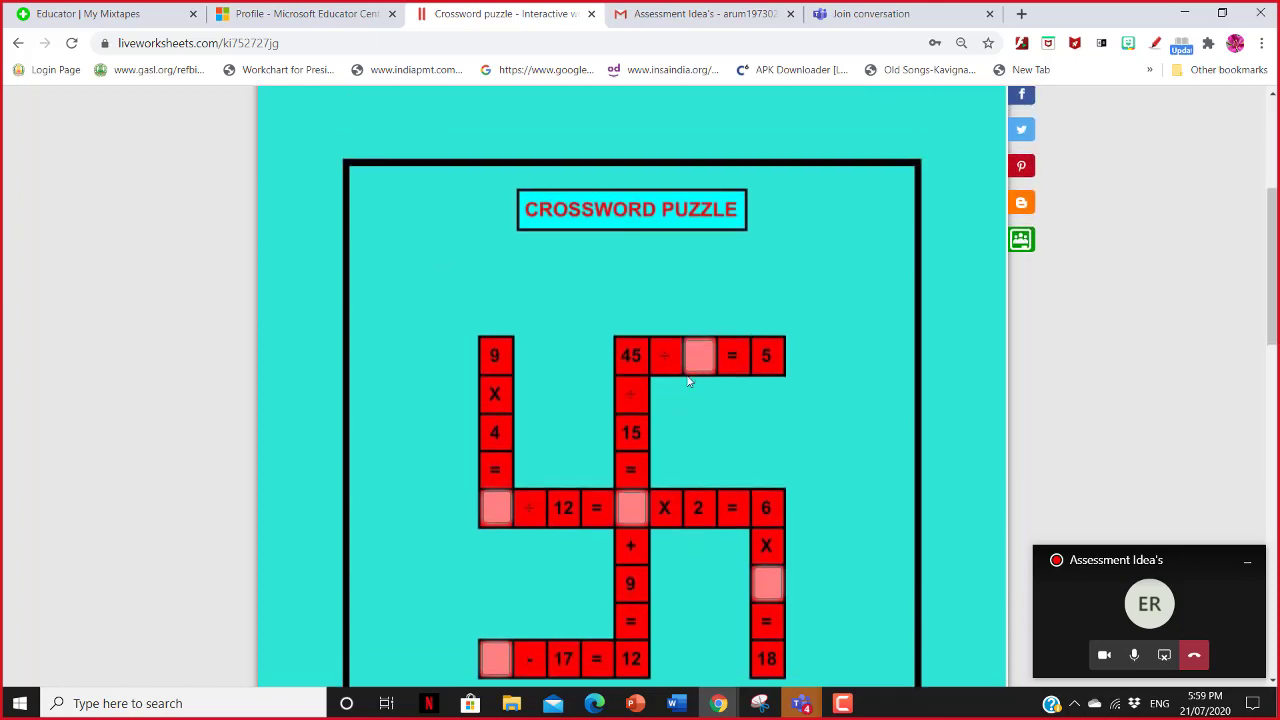
scroll(688, 381, down, 2)
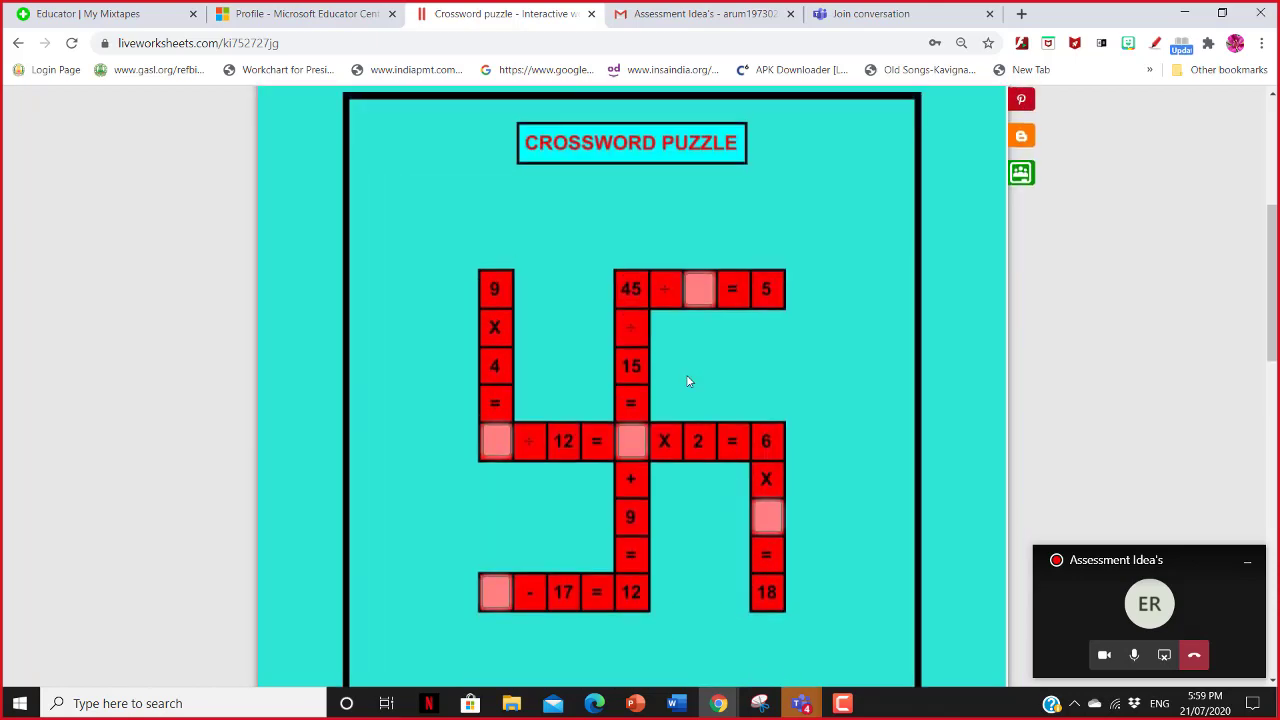
scroll(688, 381, up, 4)
scroll(688, 404, down, 3)
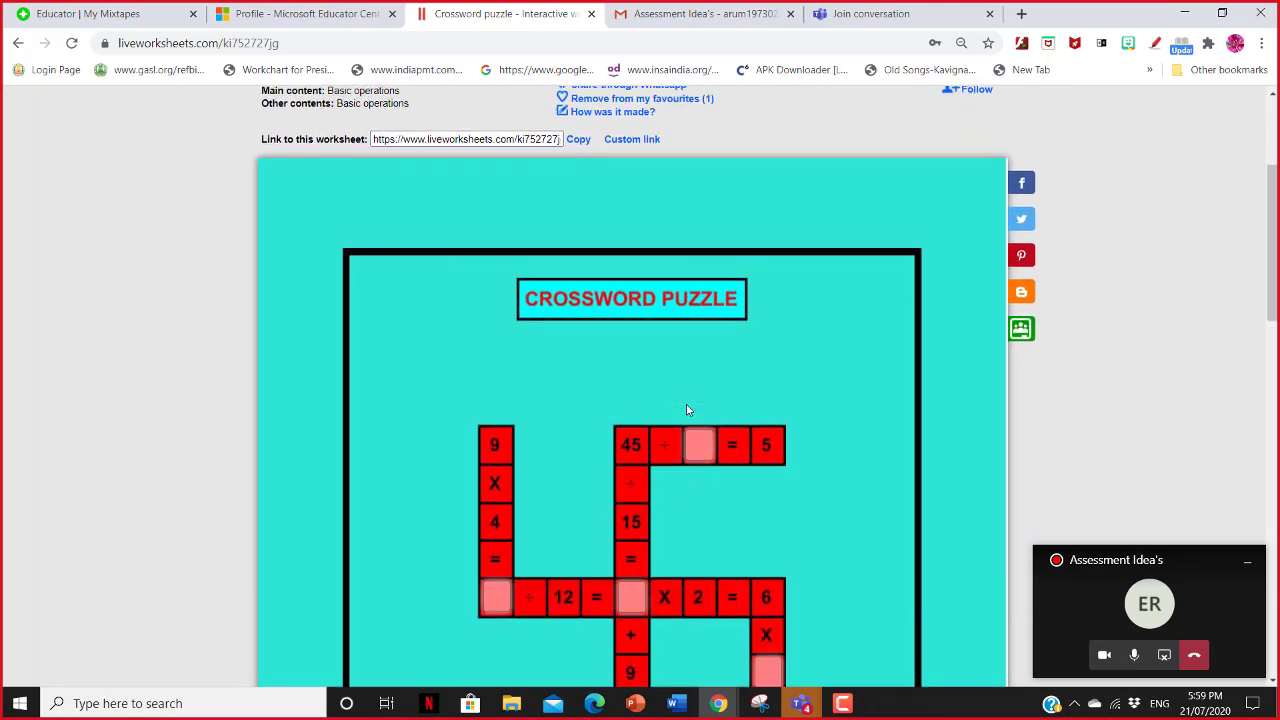
scroll(686, 409, up, 3)
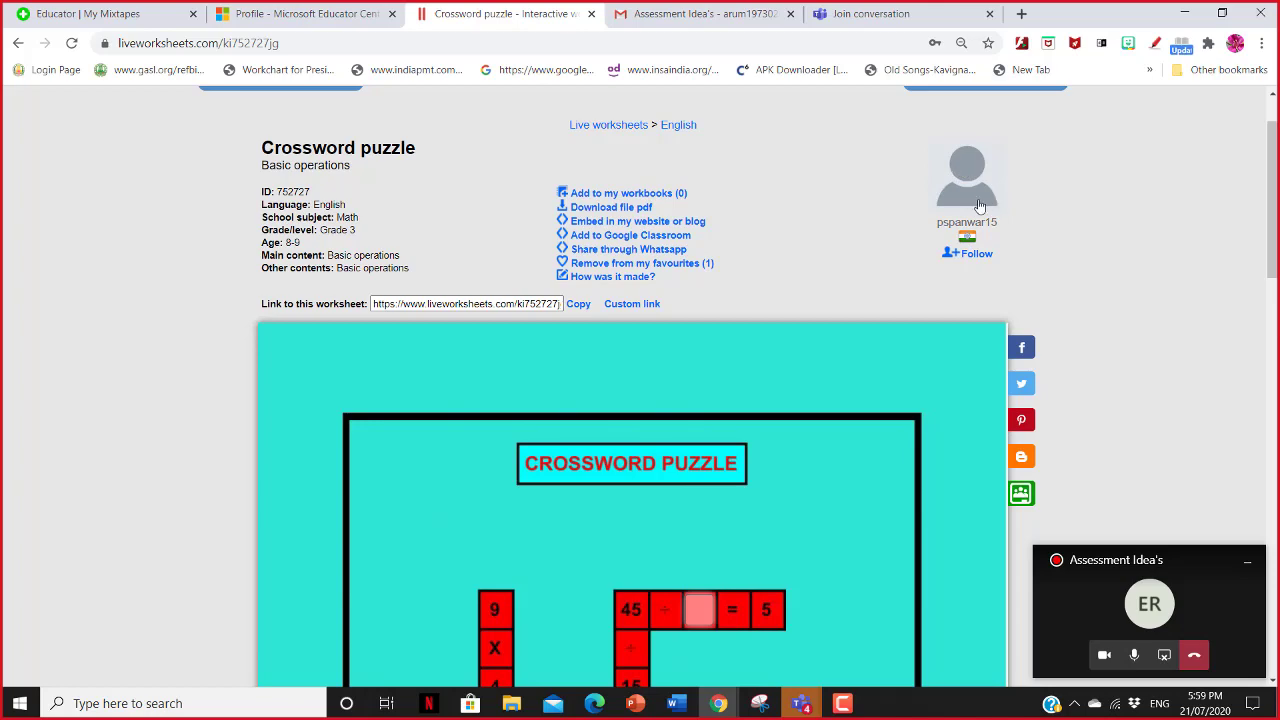
scroll(813, 407, down, 1)
scroll(888, 357, down, 2)
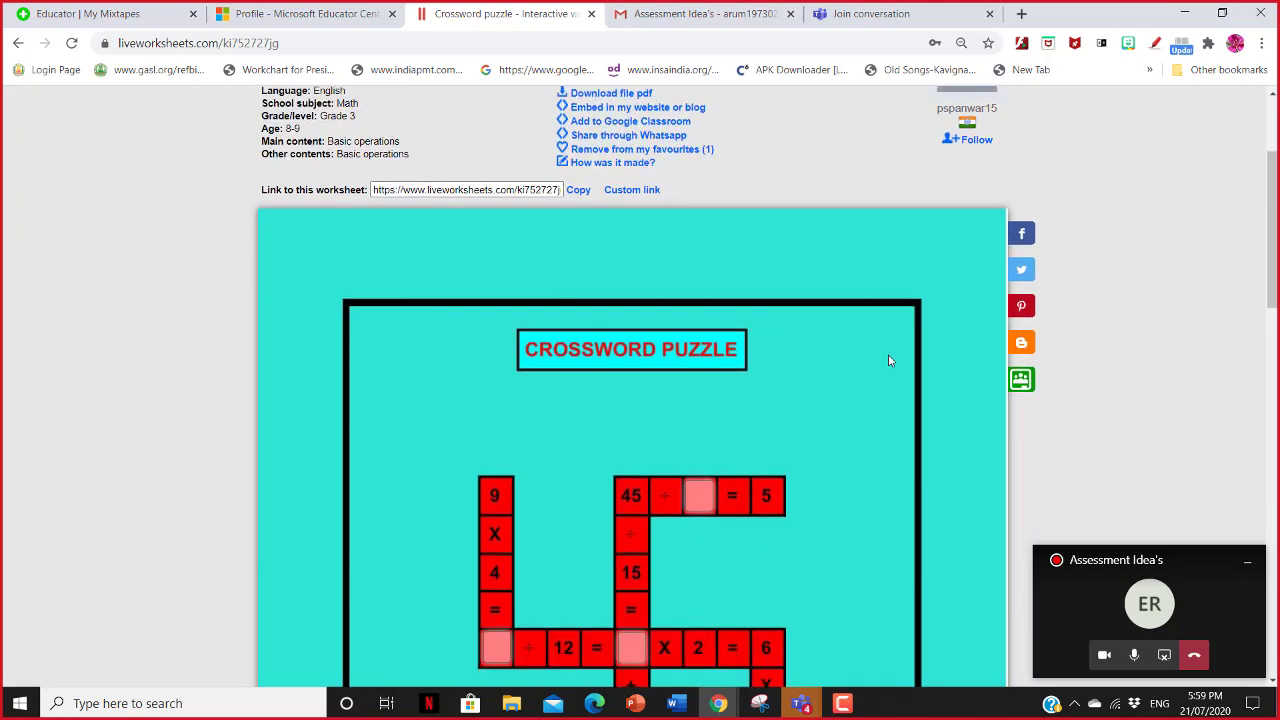
scroll(888, 351, up, 3)
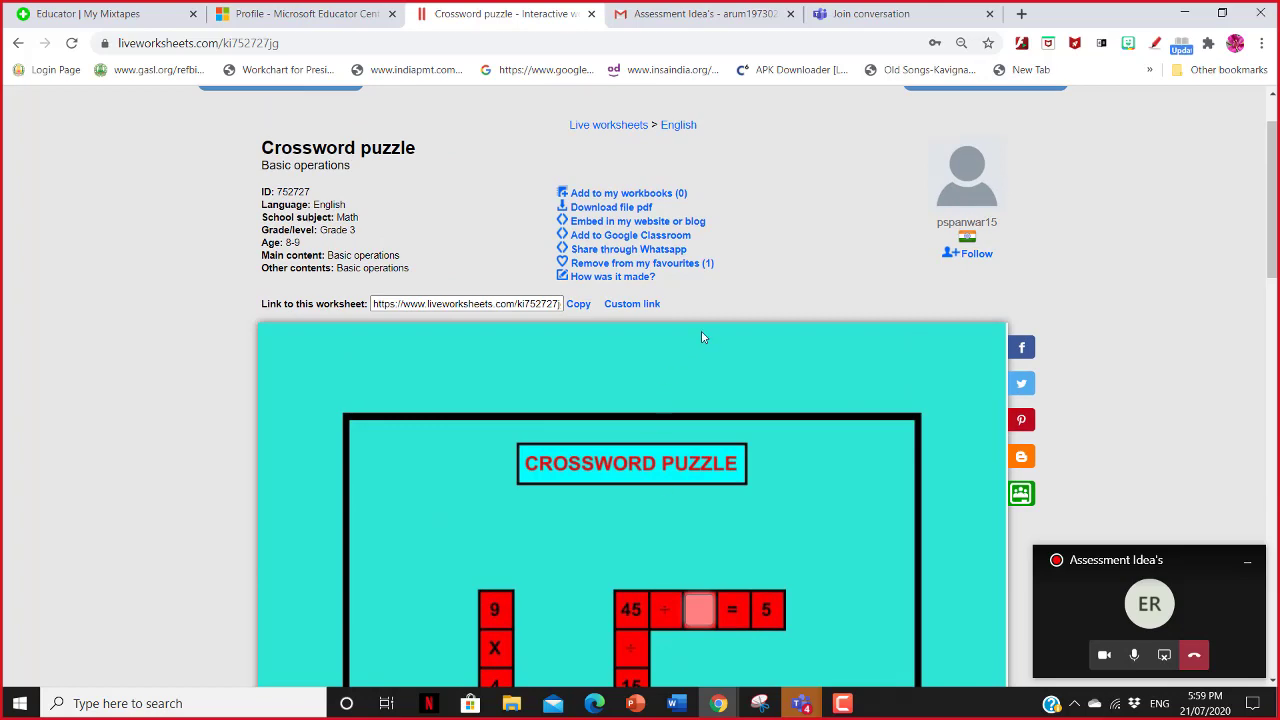
scroll(703, 336, down, 1)
scroll(703, 336, up, 3)
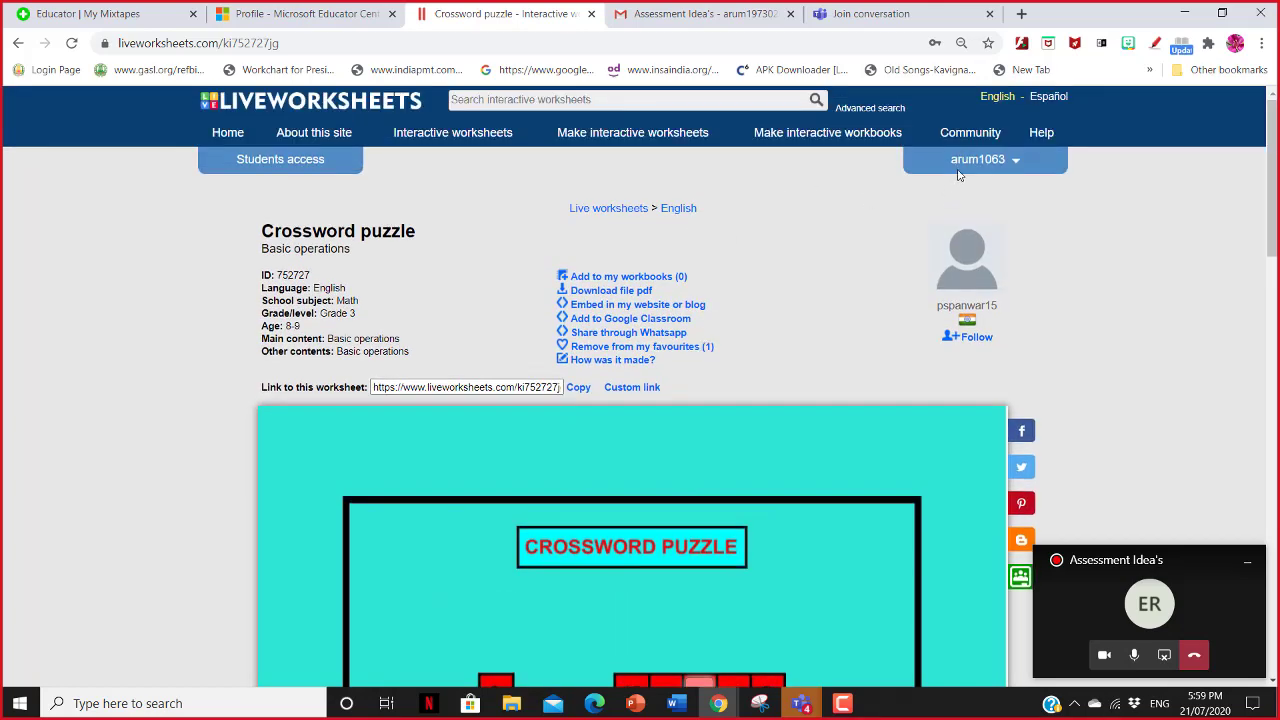
click(962, 172)
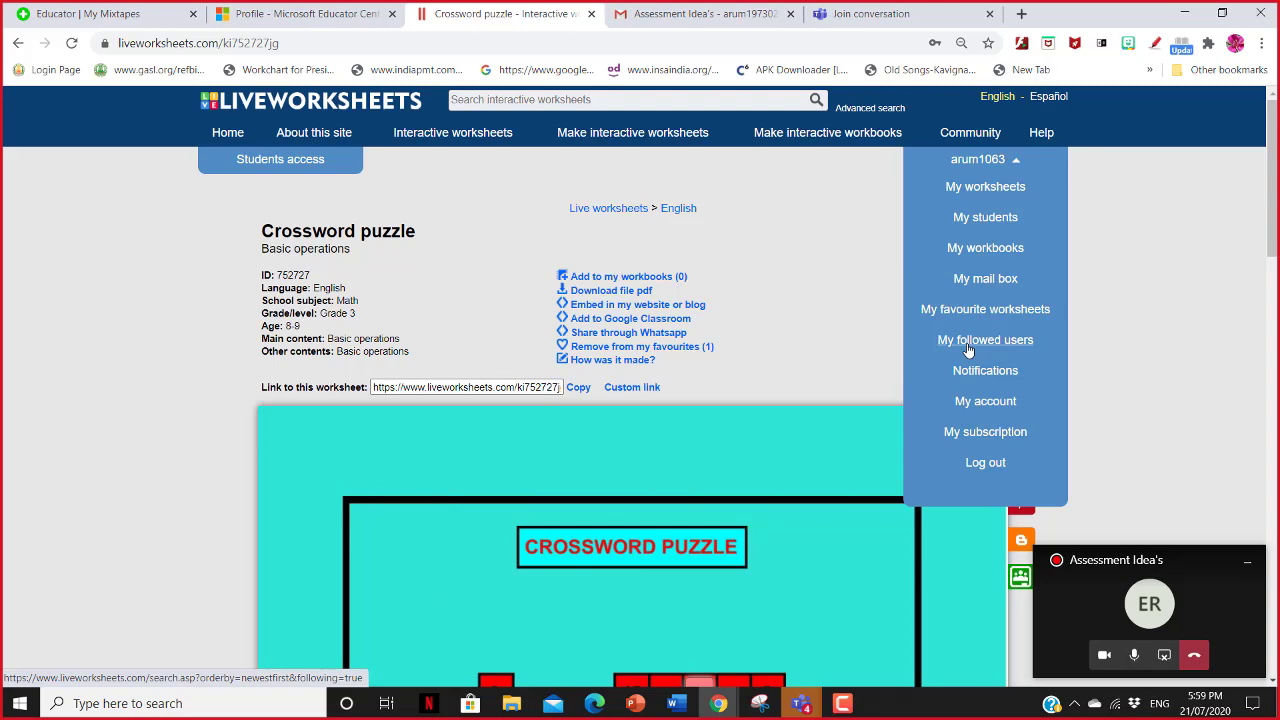
List the newest worksheets from followed users, such as Classroom objects 2 and Opposites word search.
click(968, 345)
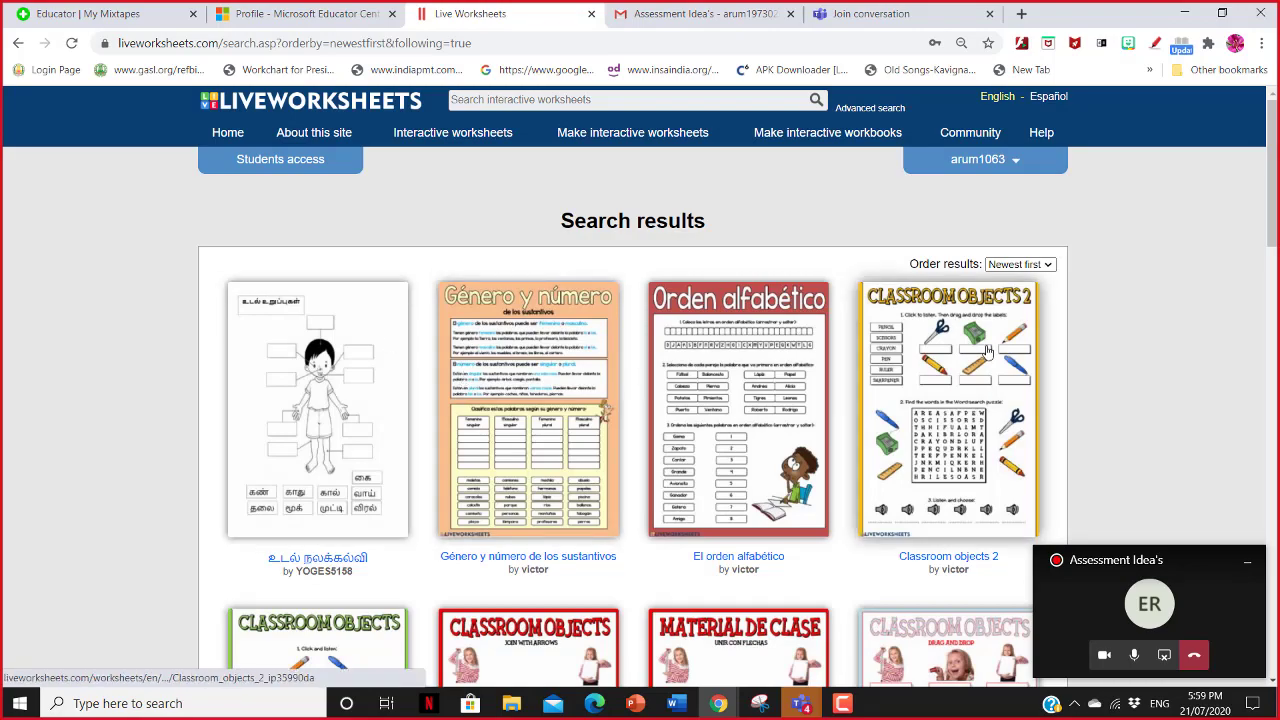
scroll(987, 352, down, 7)
scroll(987, 352, down, 6)
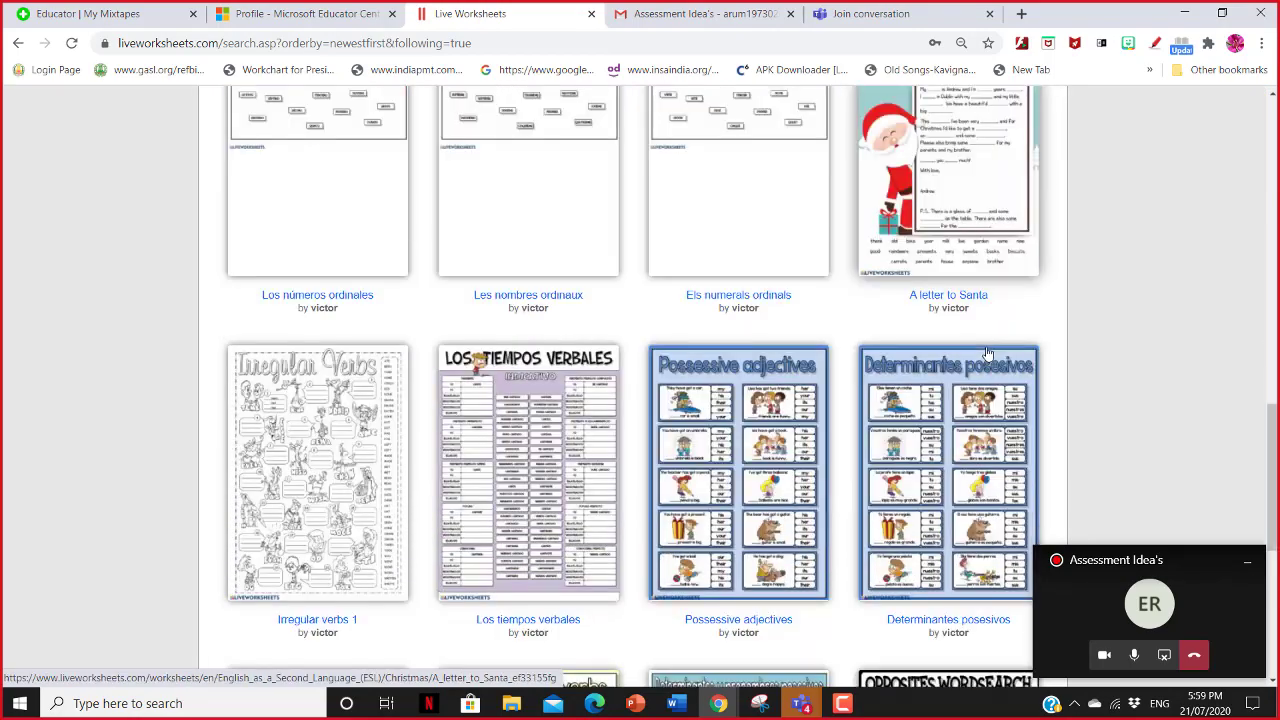
scroll(987, 352, down, 3)
scroll(987, 352, down, 3)
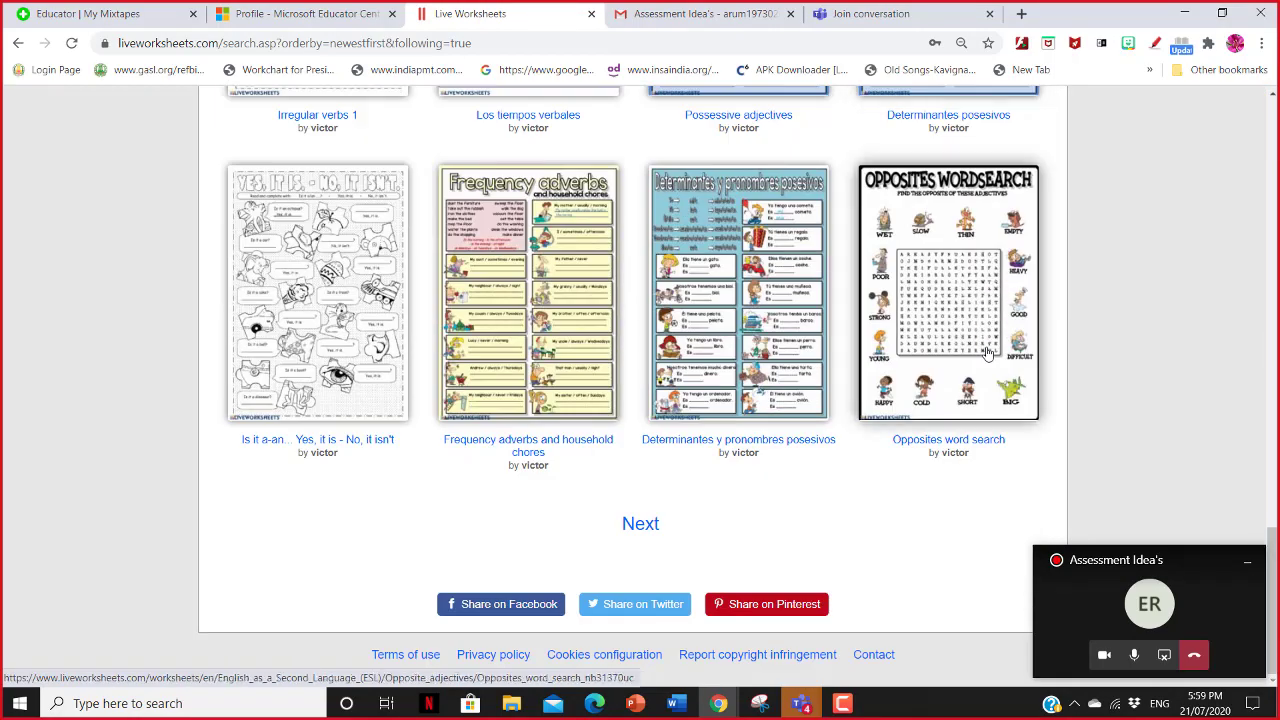
scroll(987, 352, up, 2)
scroll(987, 352, down, 1)
scroll(987, 352, down, 1)
scroll(783, 314, up, 8)
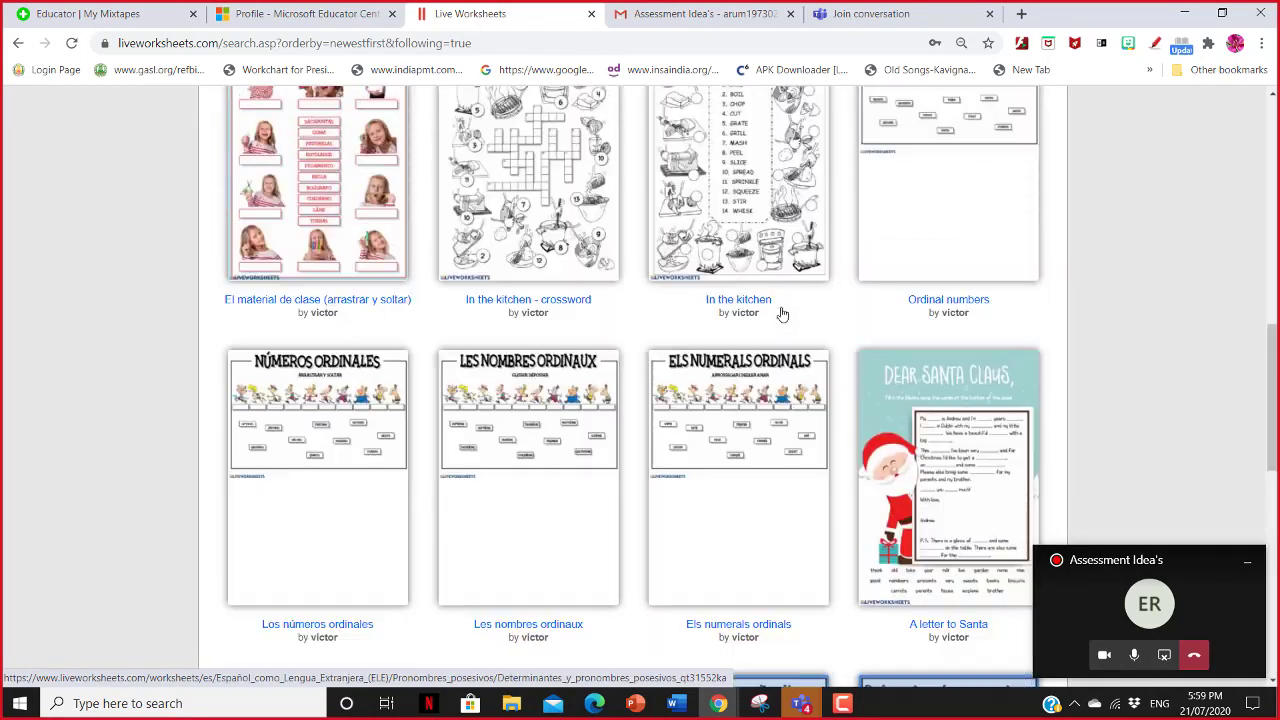
scroll(783, 314, up, 10)
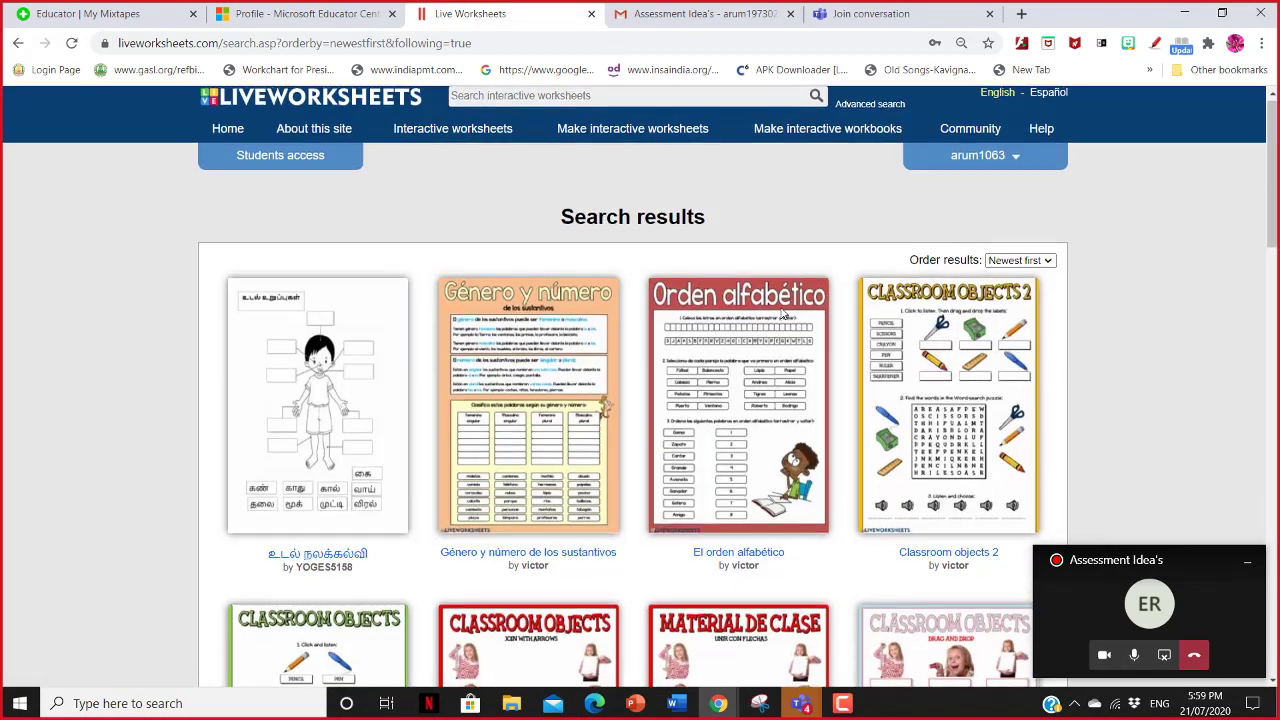
click(1006, 164)
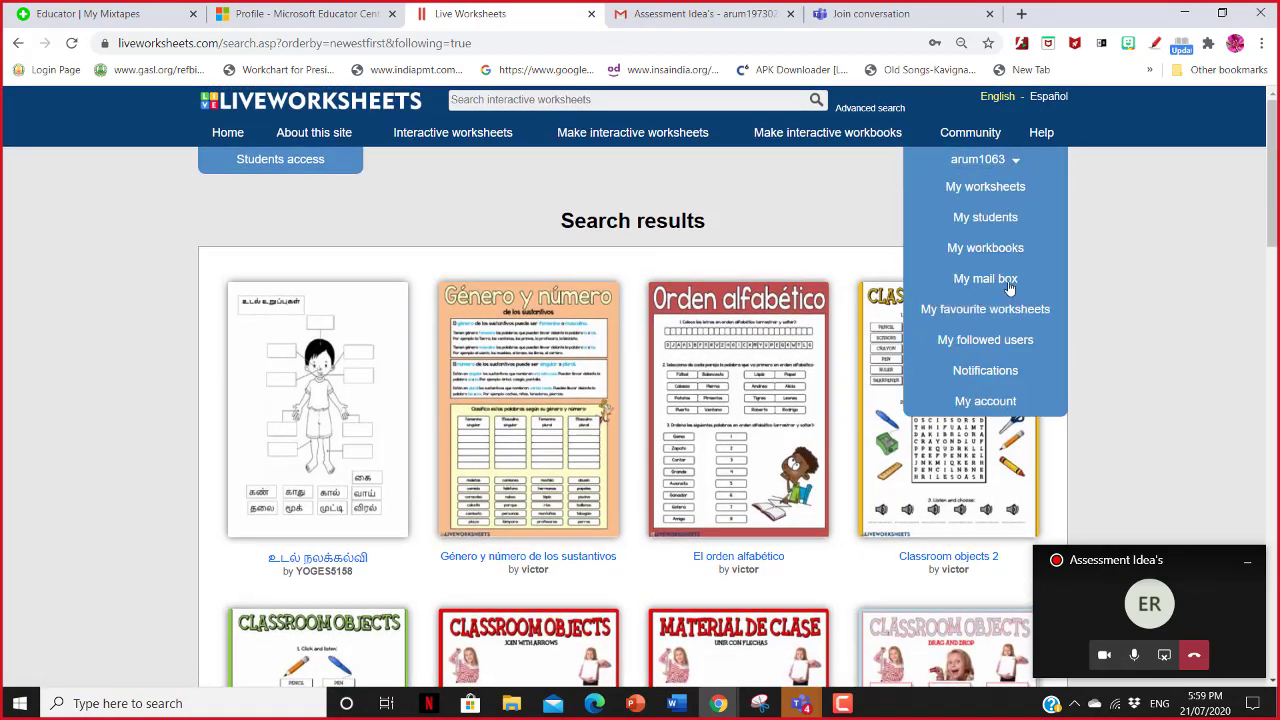
Review the New notifications list, led by a finished VIII ENGLISH, Page 32 exercise scored 10.
click(980, 375)
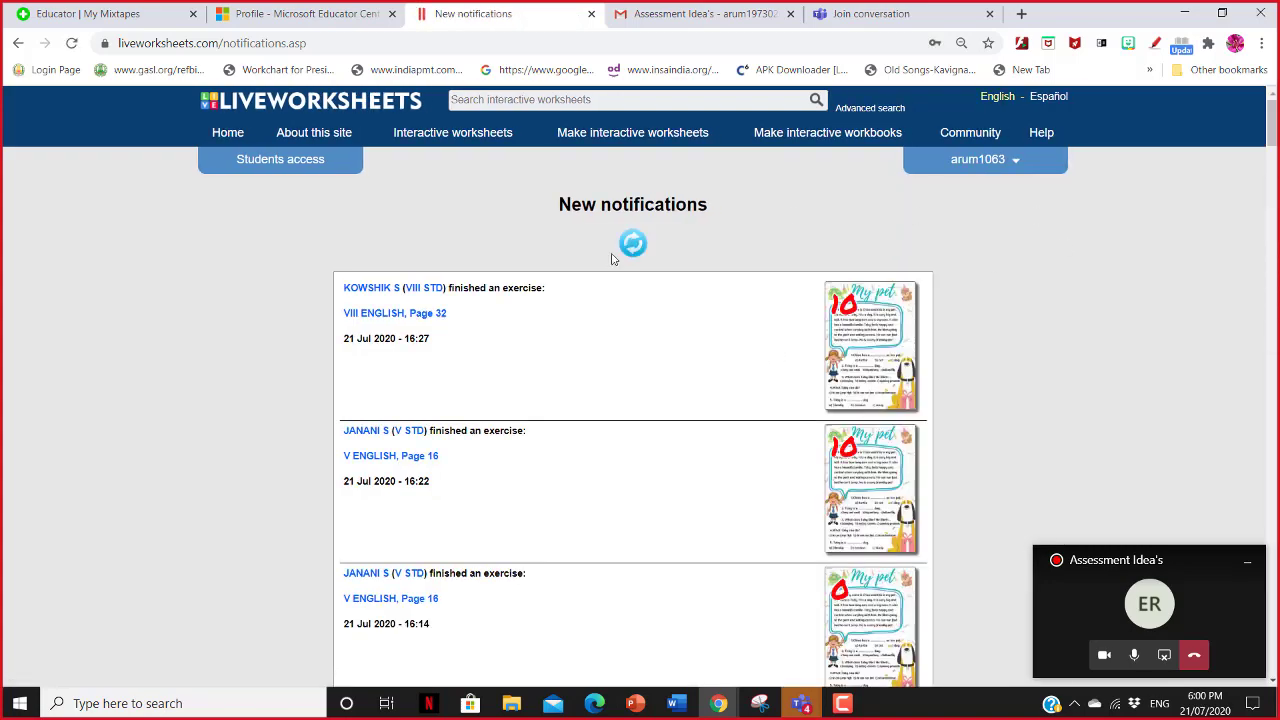
scroll(585, 387, down, 2)
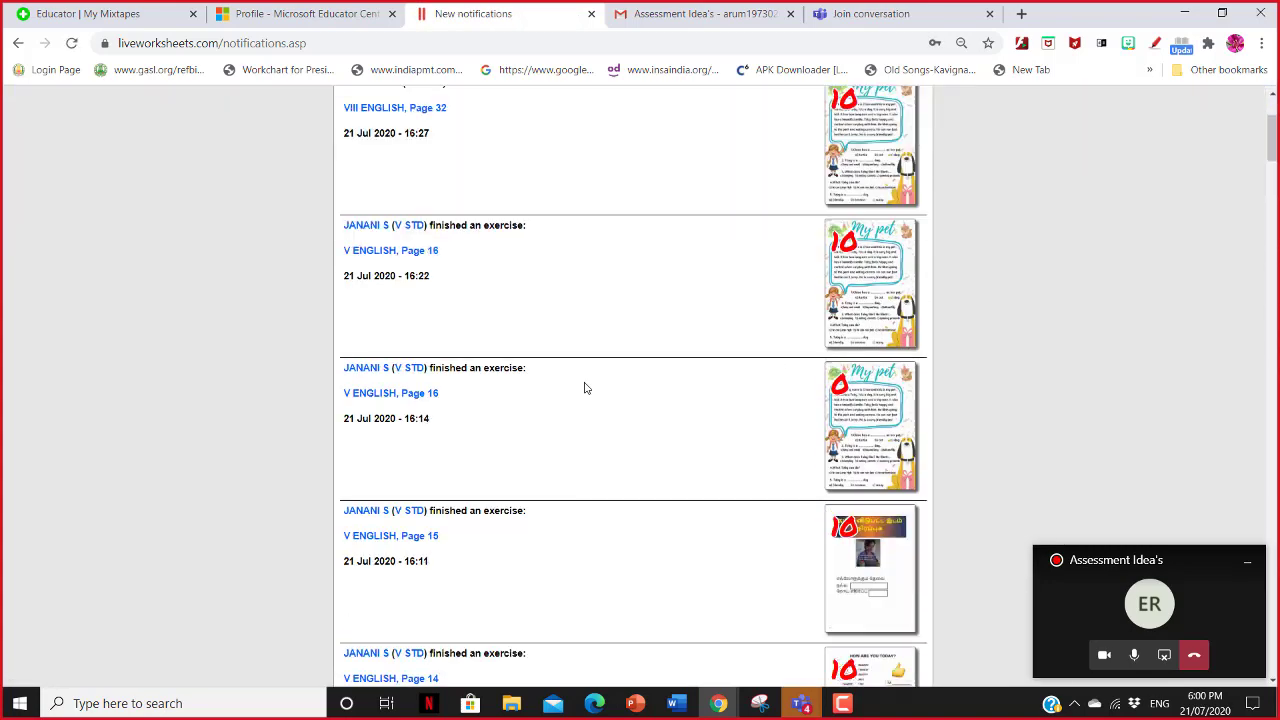
scroll(585, 388, down, 20)
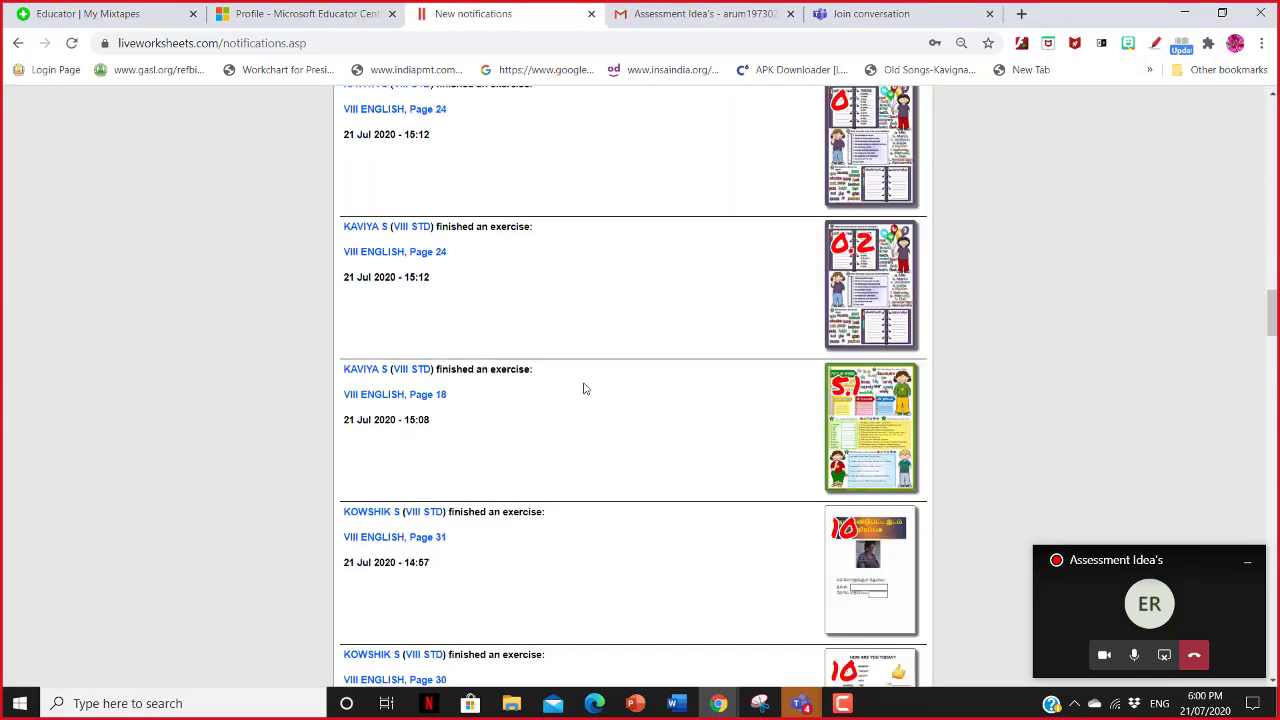
scroll(585, 388, down, 20)
scroll(585, 388, up, 3)
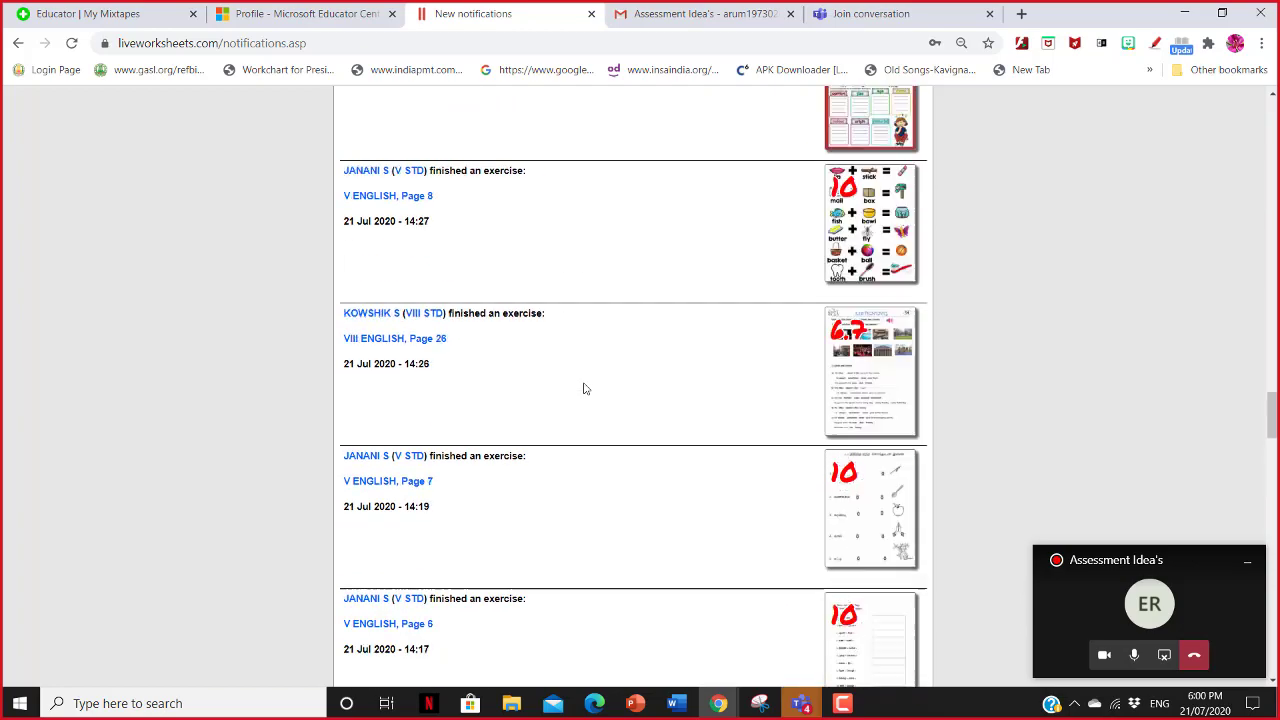
scroll(585, 388, up, 20)
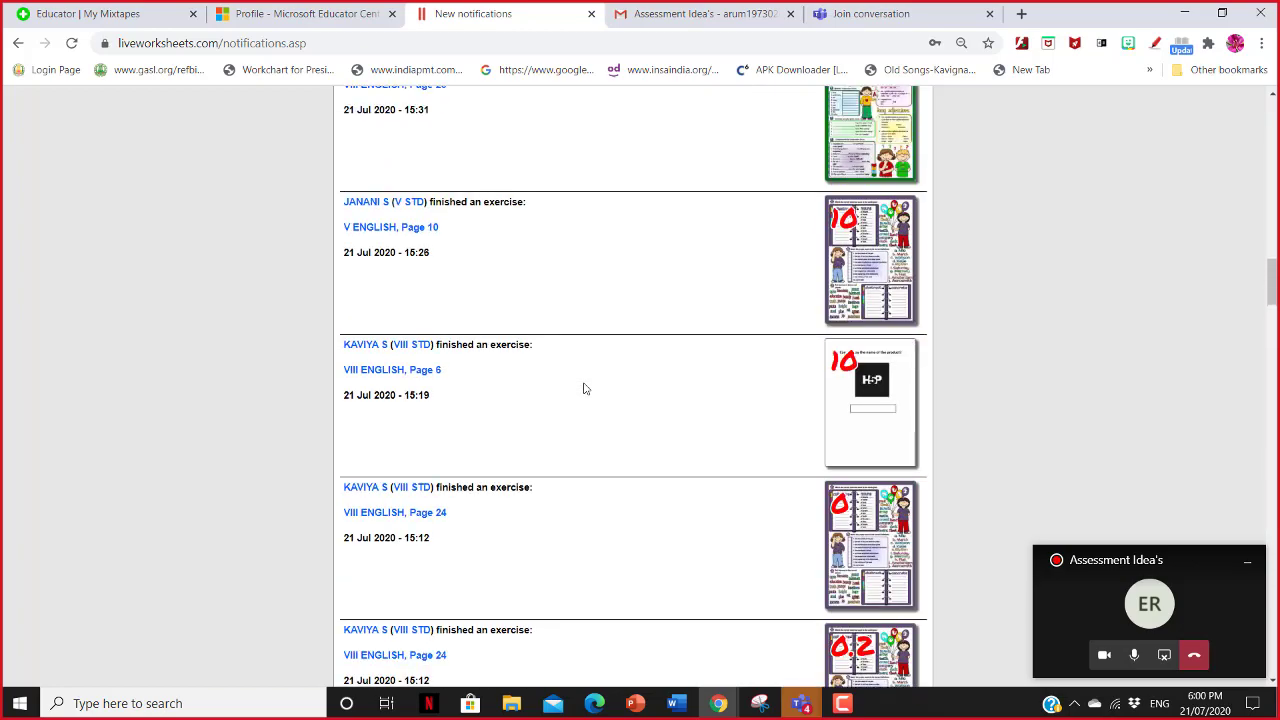
scroll(585, 388, up, 10)
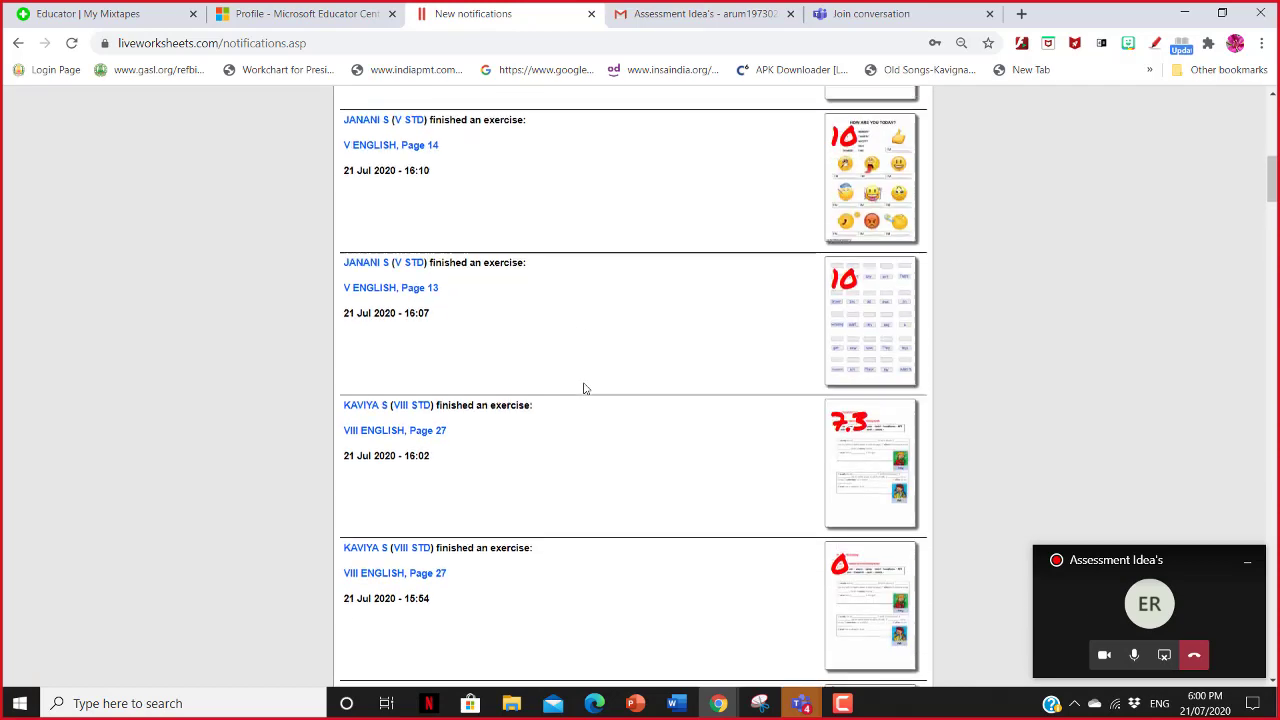
scroll(585, 388, up, 7)
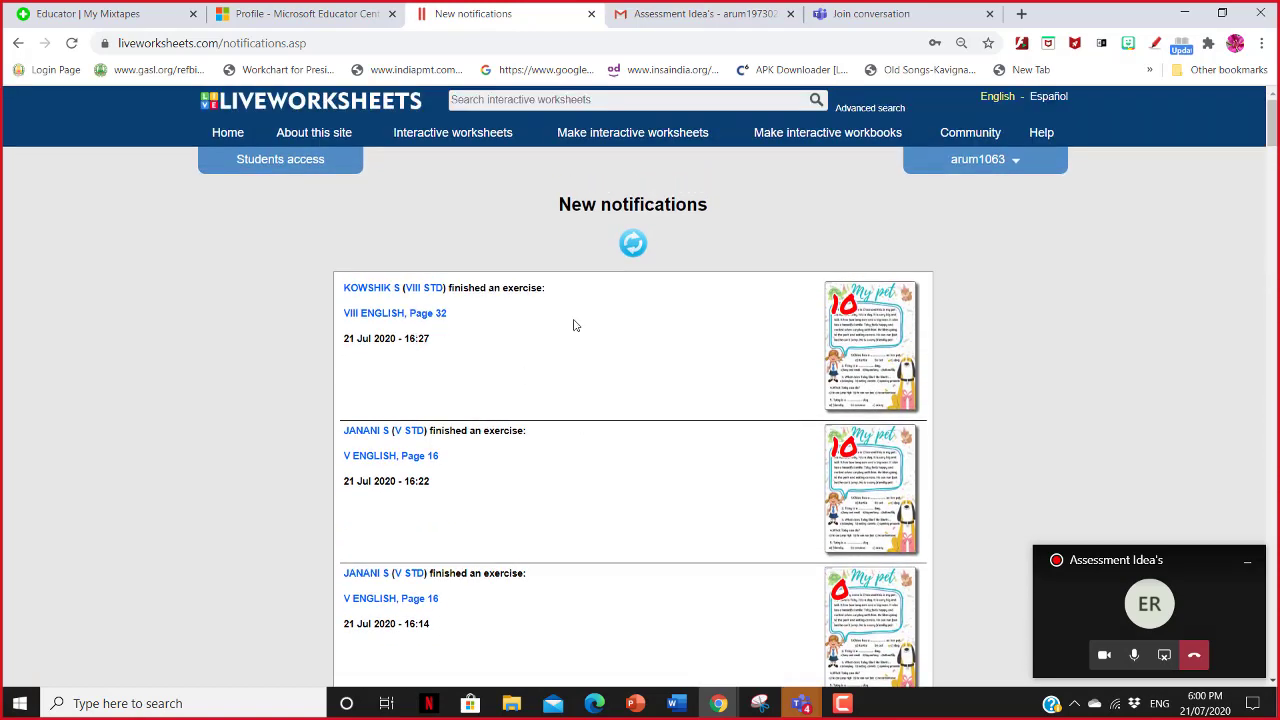
click(1008, 160)
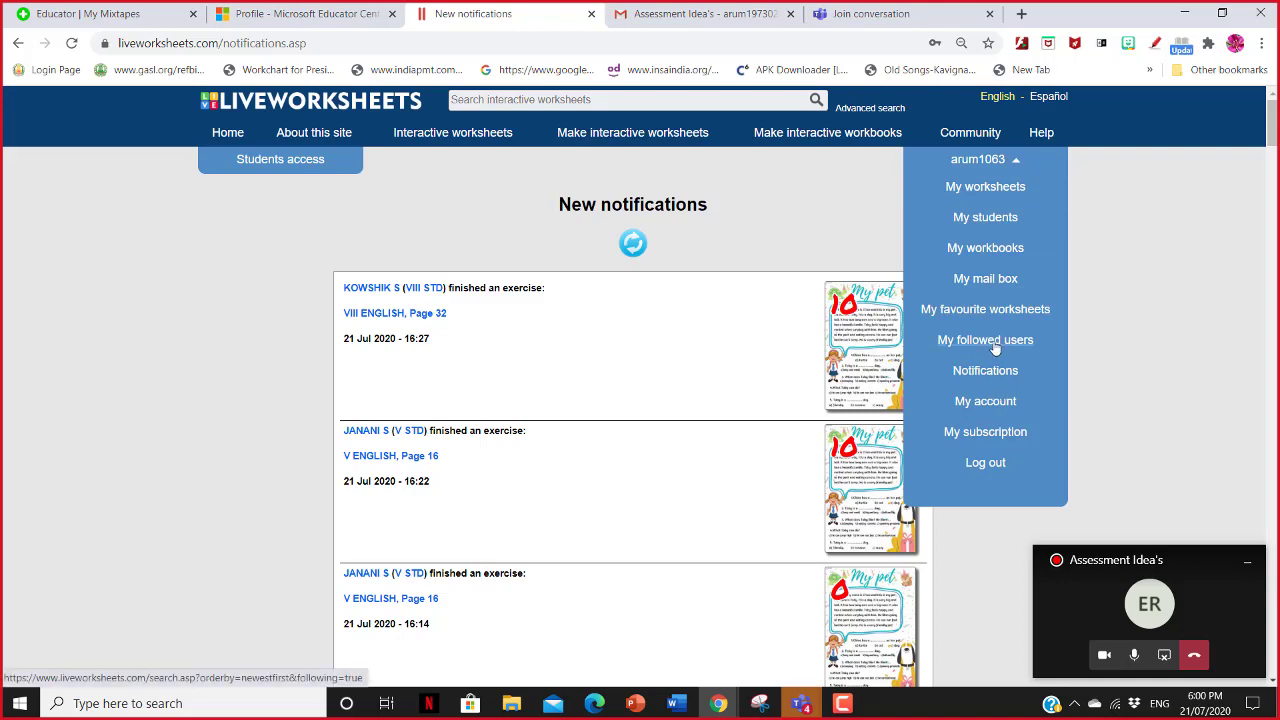
Check the Edit your account page, showing country India and the Teacher100 plan, then reopen the account menu.
click(984, 404)
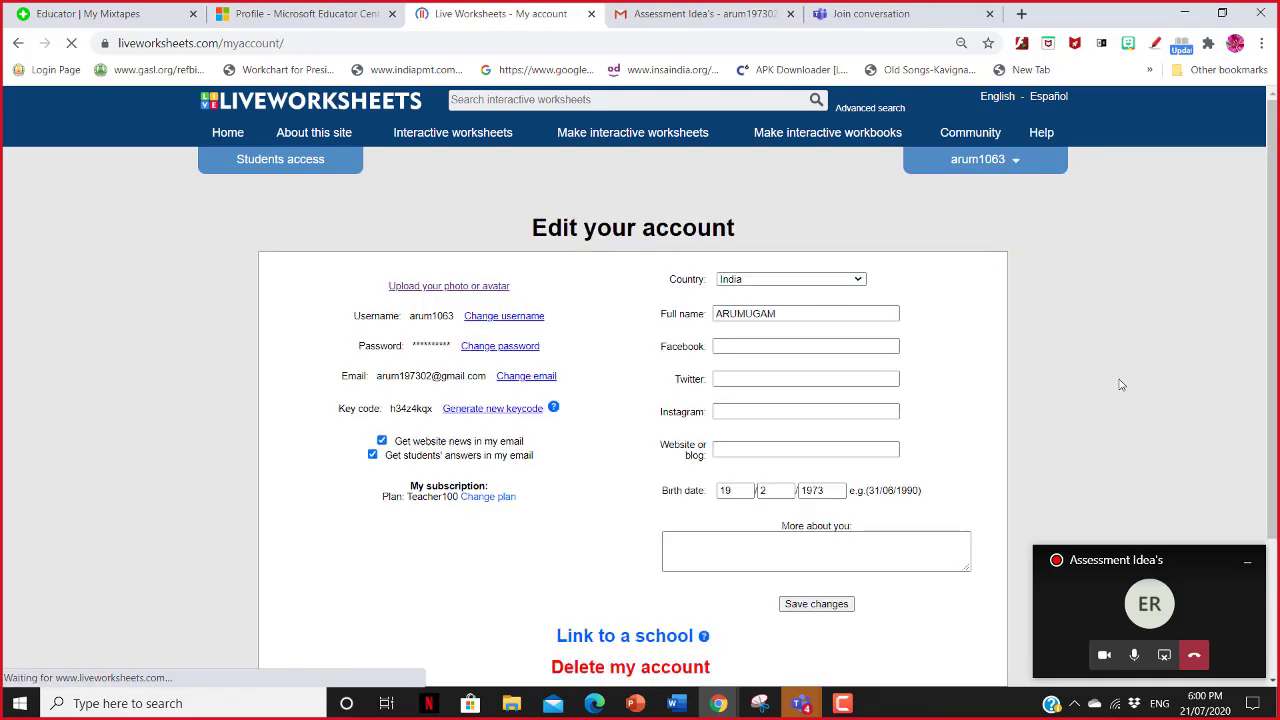
scroll(614, 337, down, 3)
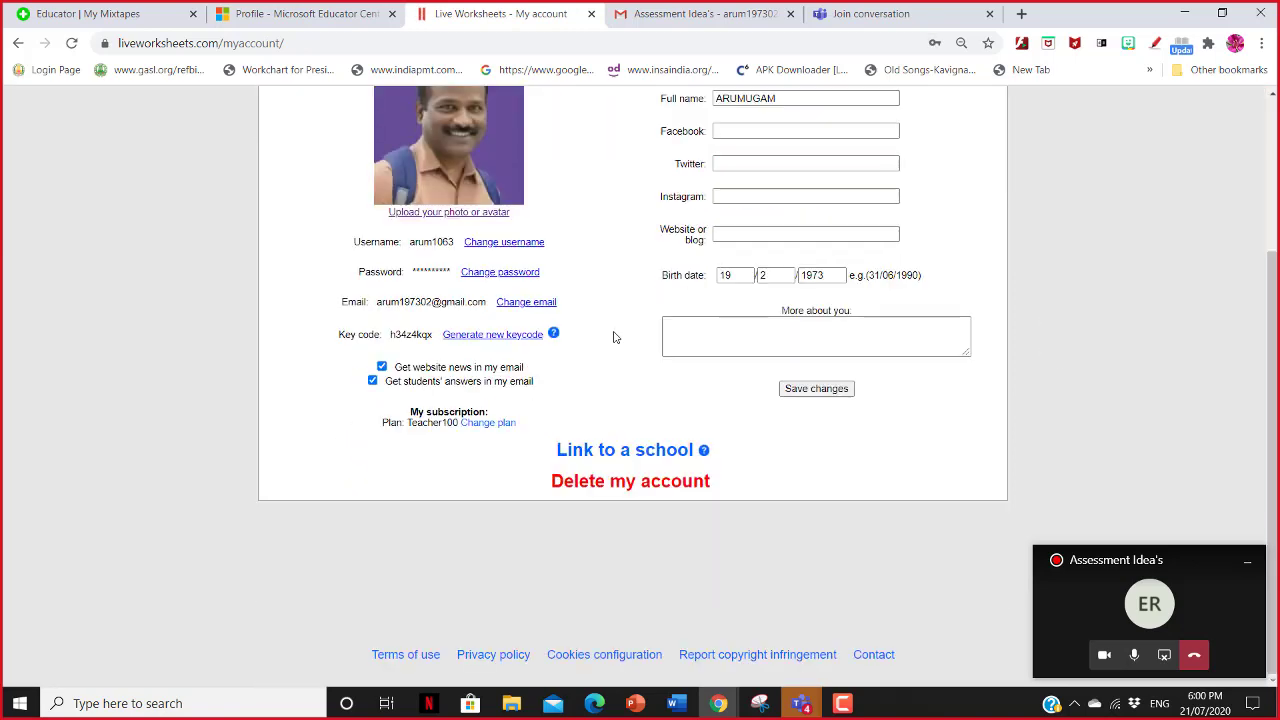
scroll(614, 337, up, 2)
scroll(614, 337, down, 1)
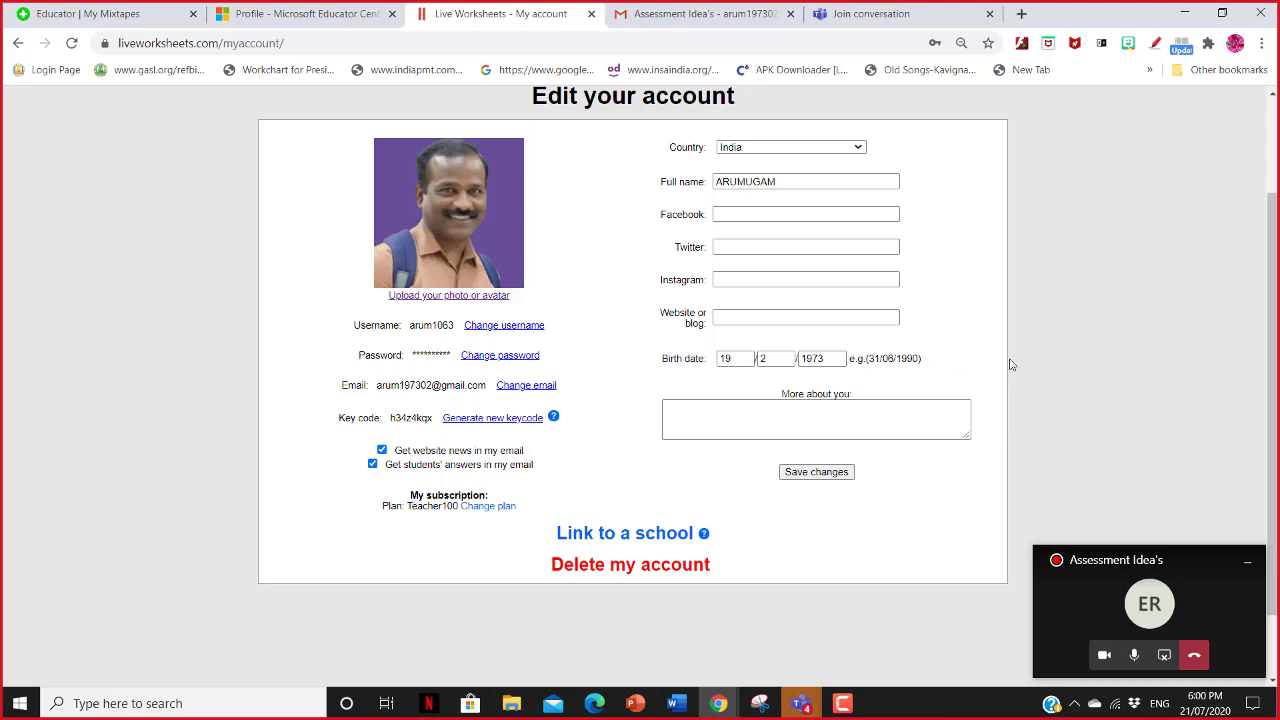
scroll(1010, 365, up, 2)
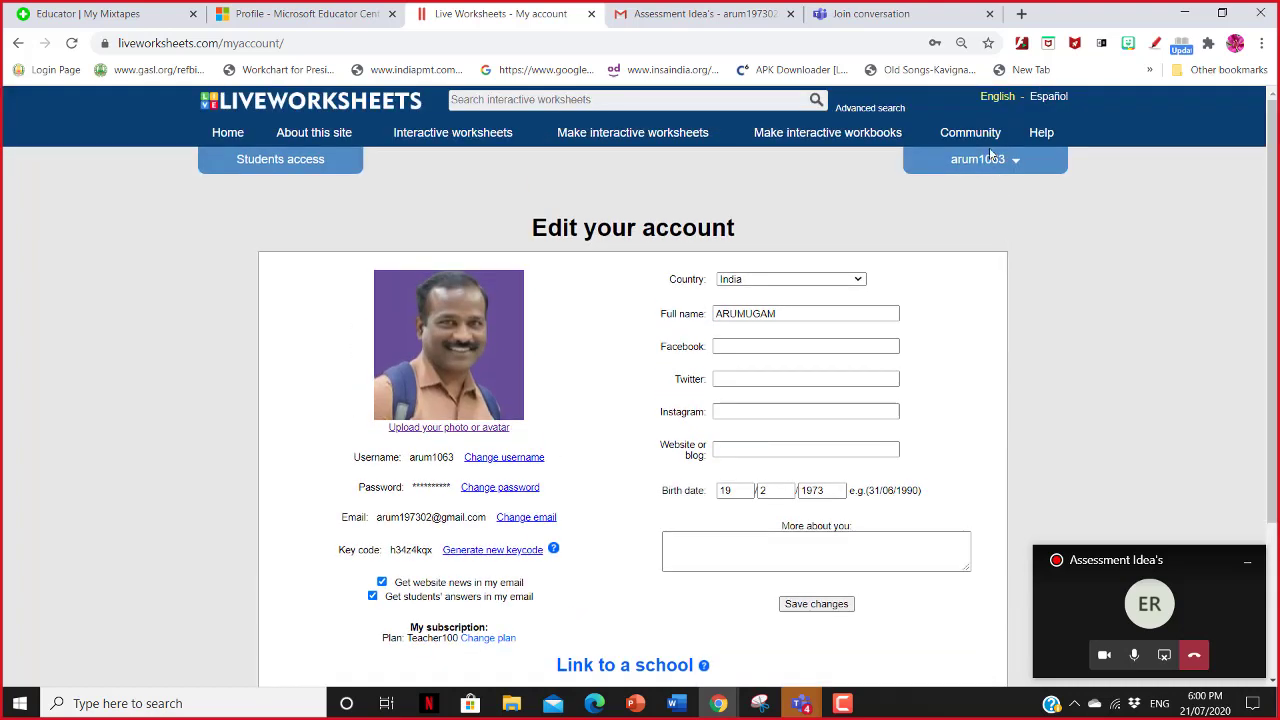
click(990, 158)
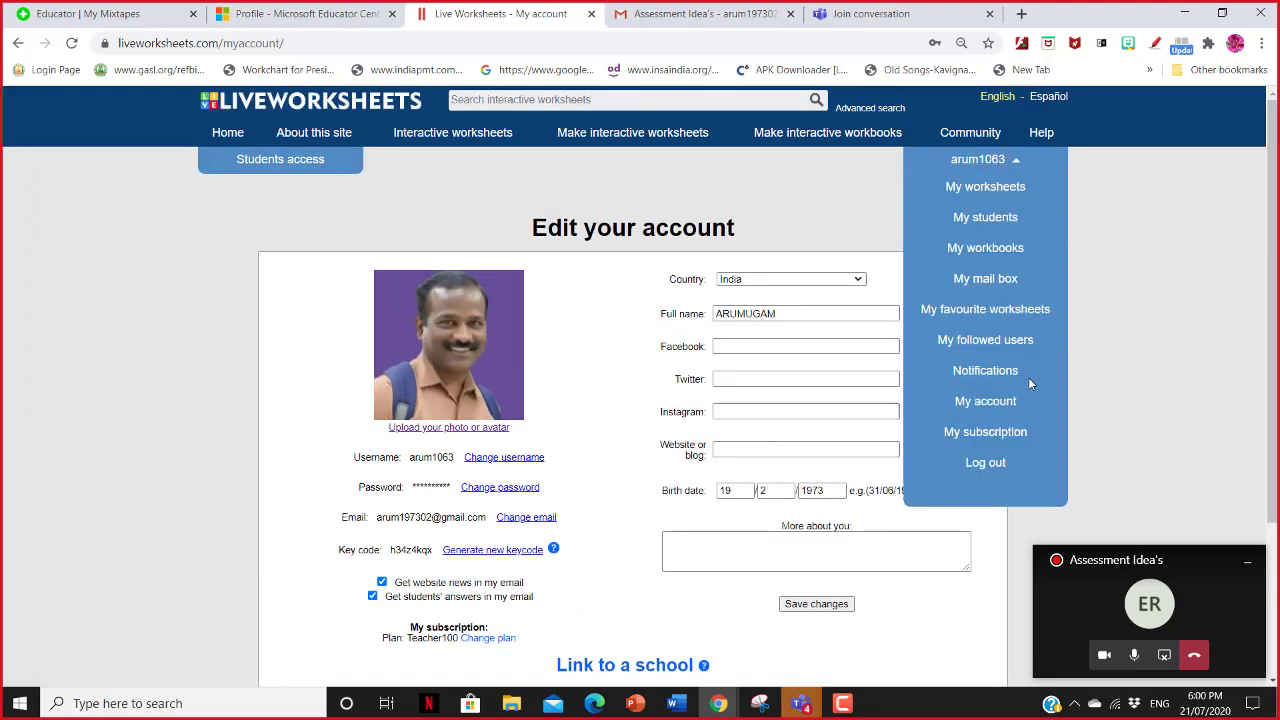
Review the subscription plans table with Teacher100 as the current plan, then reopen the account menu.
click(977, 438)
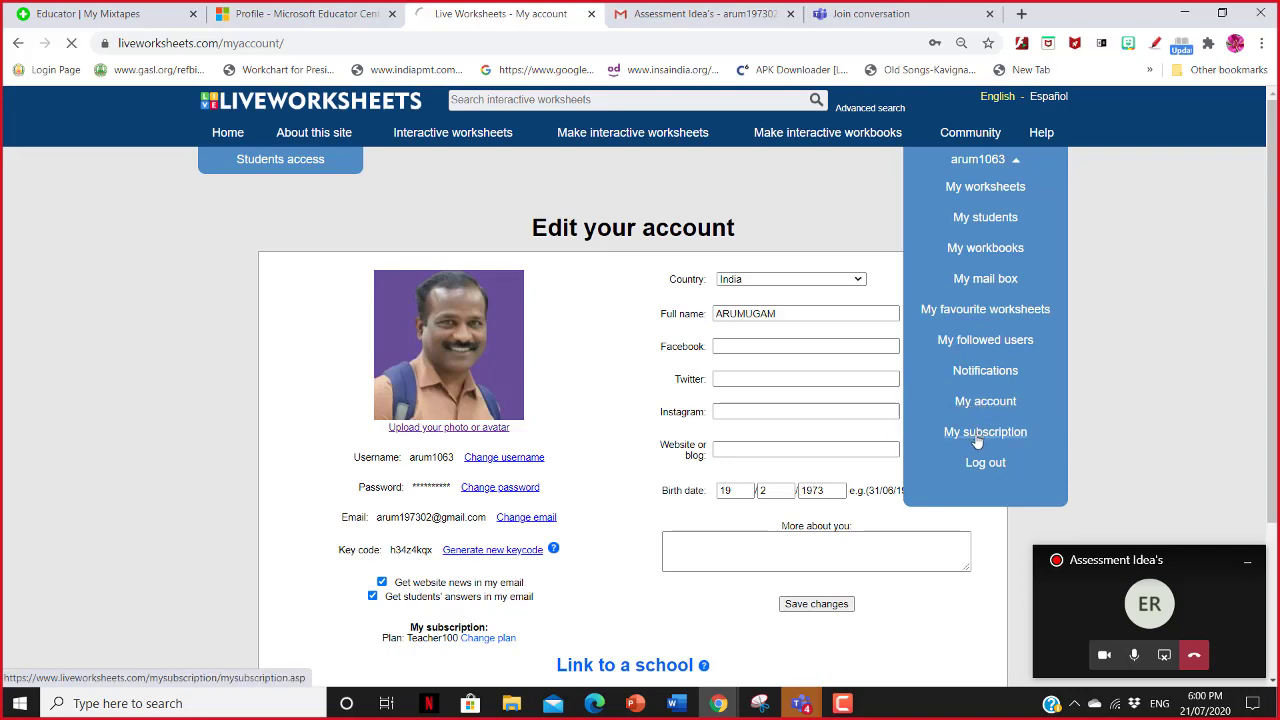
scroll(420, 393, down, 3)
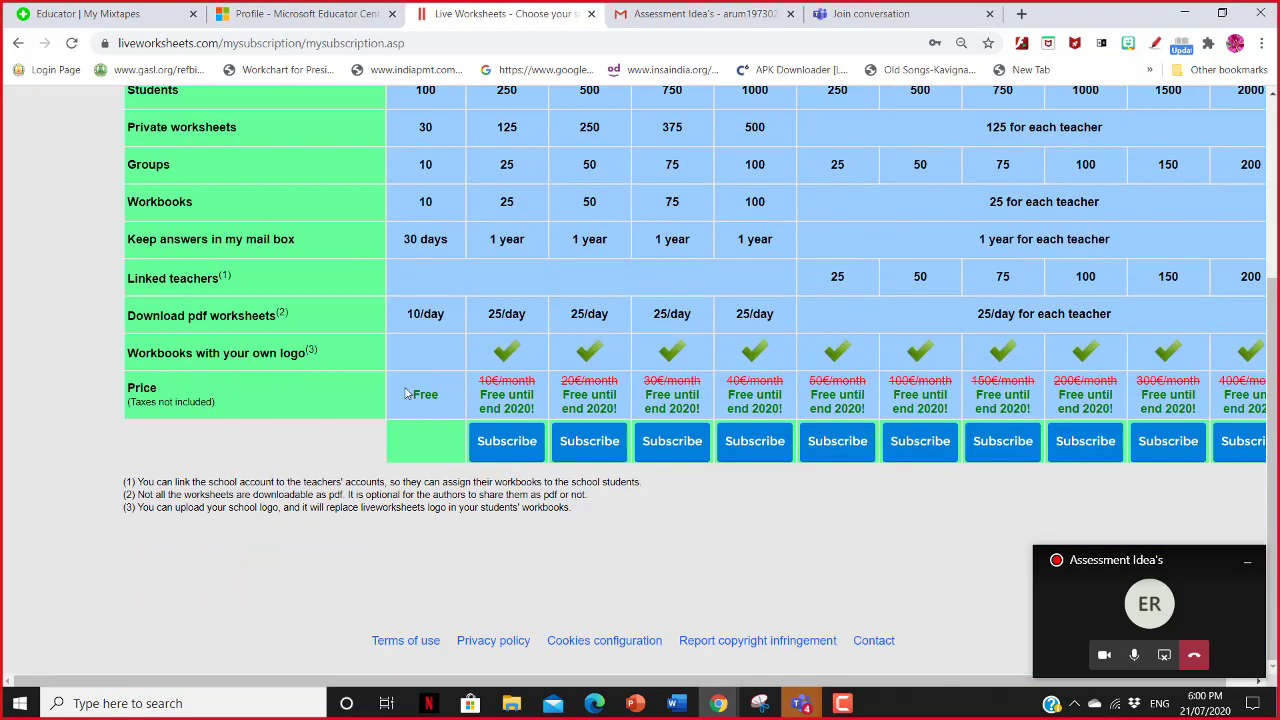
scroll(424, 390, up, 2)
scroll(424, 390, down, 2)
scroll(506, 384, up, 3)
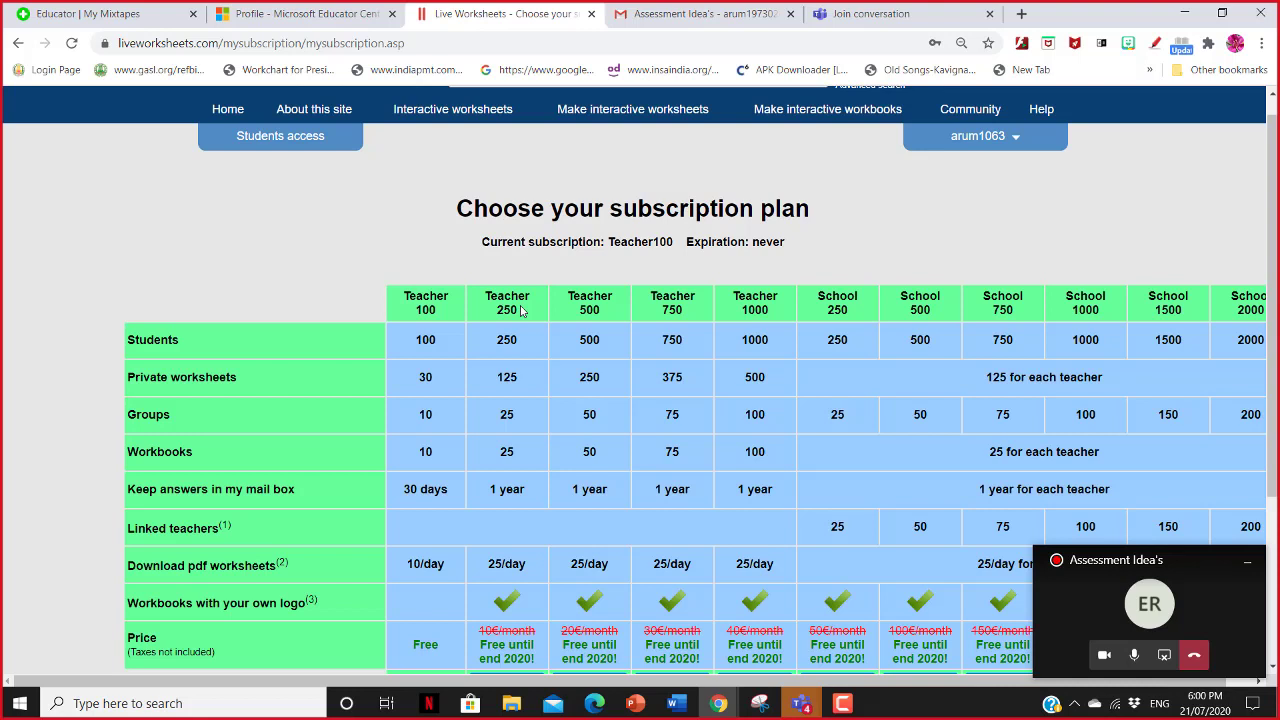
click(1013, 141)
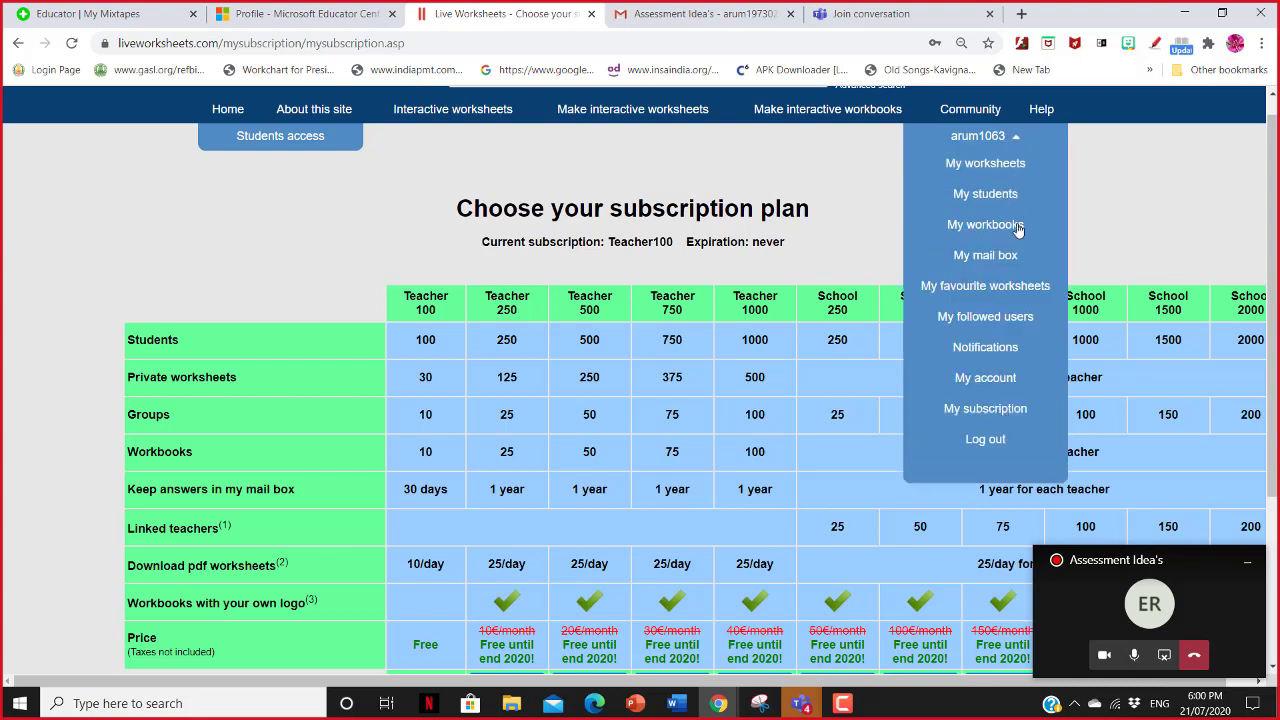
Go to My workbooks listing IV ENGLISH, the Standard Five English book and VI ENGLISH.
click(1006, 226)
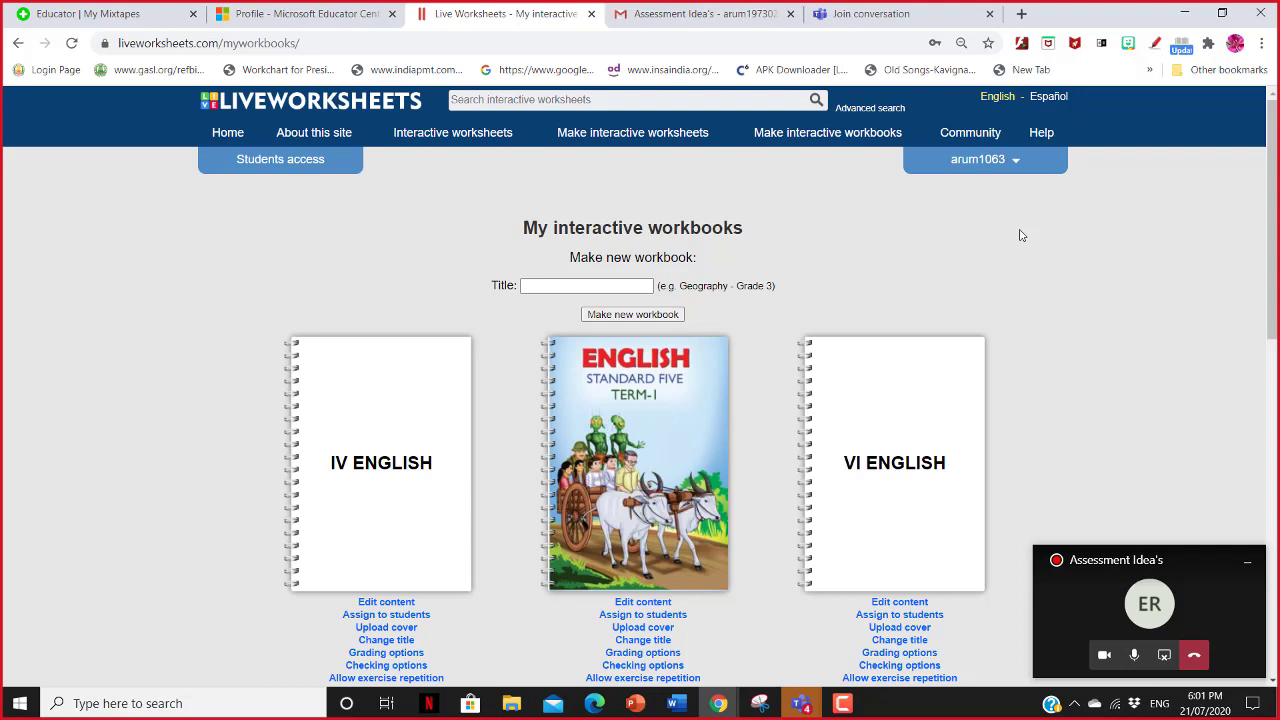
click(1008, 165)
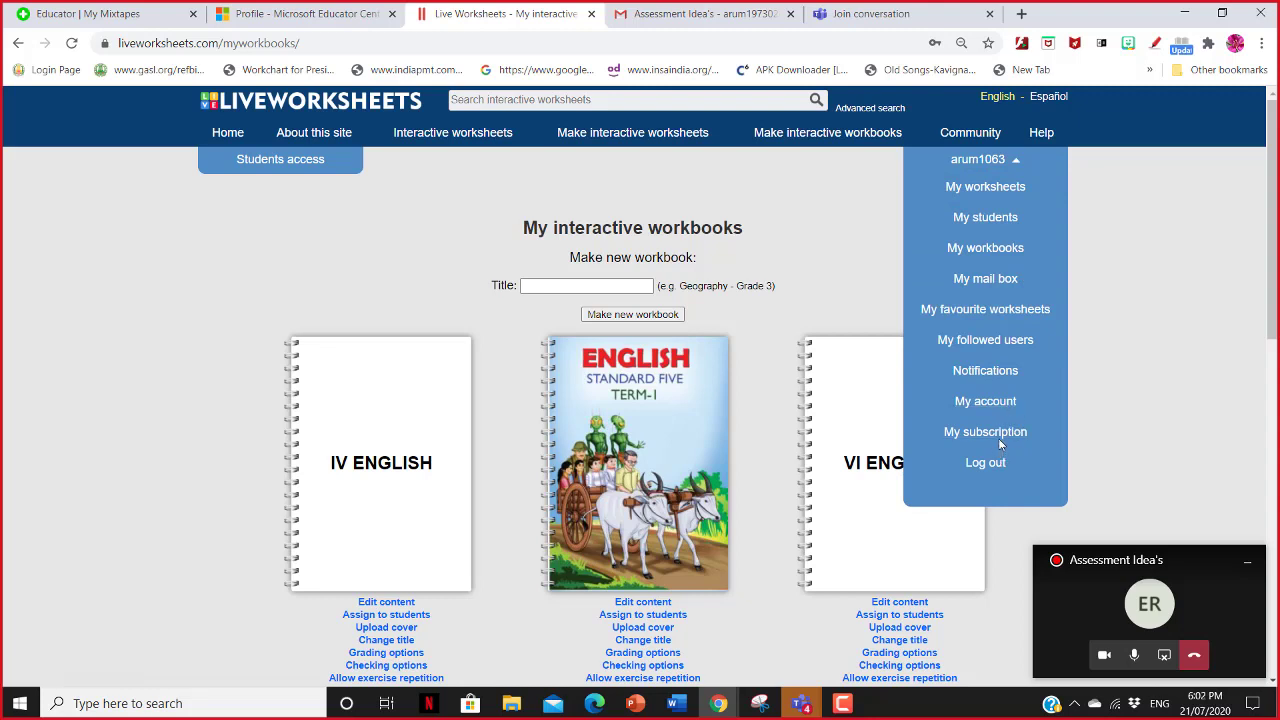
click(1131, 292)
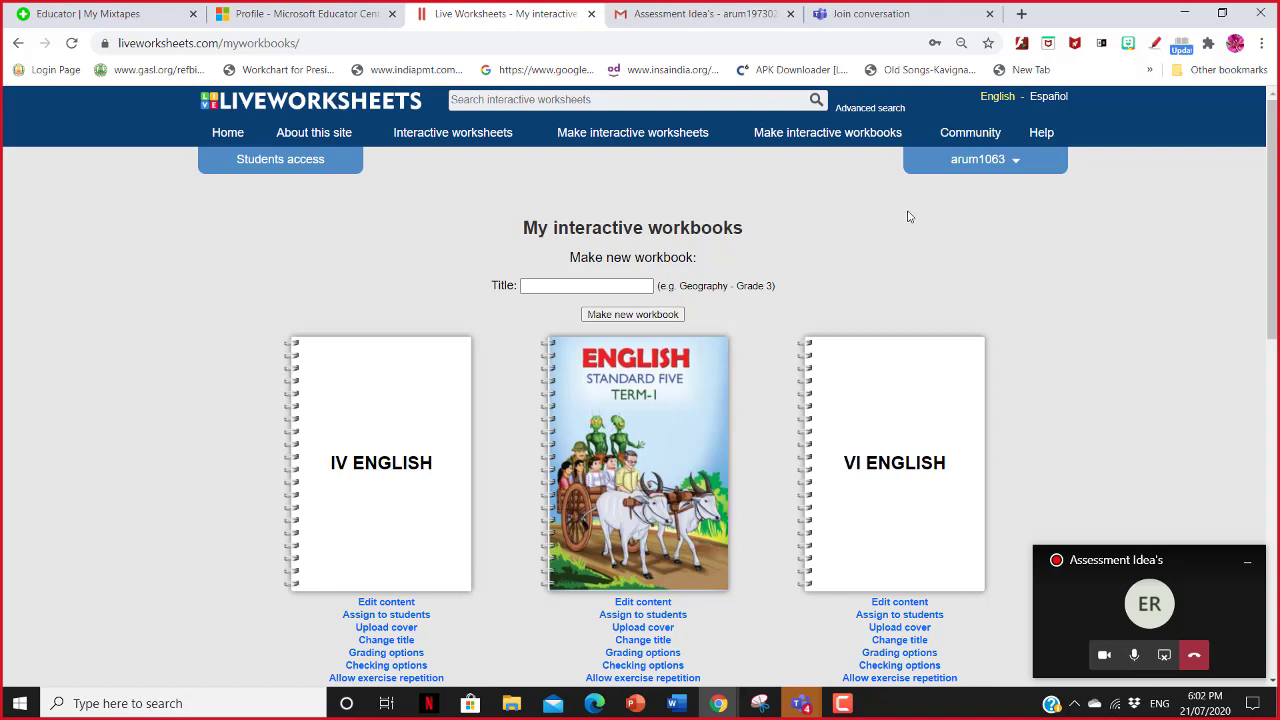
Switch to the Edge browser and go to the Students access log-in page.
click(595, 703)
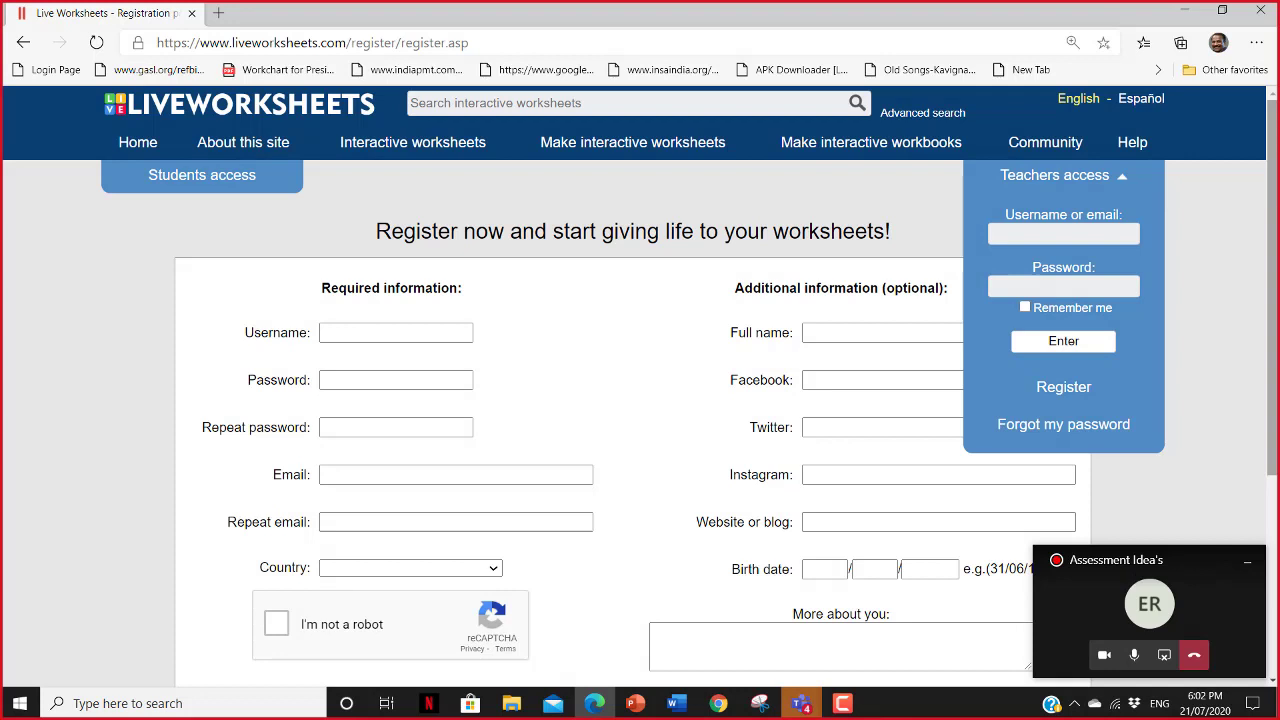
click(1204, 215)
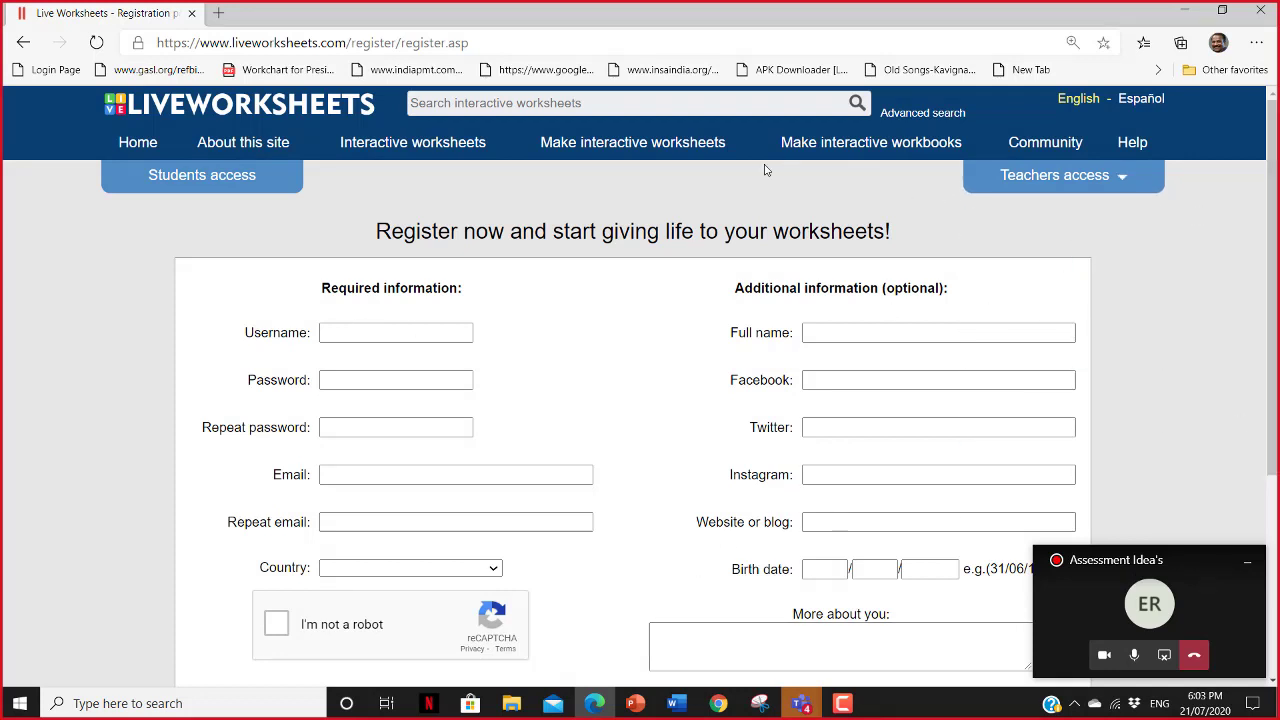
click(252, 177)
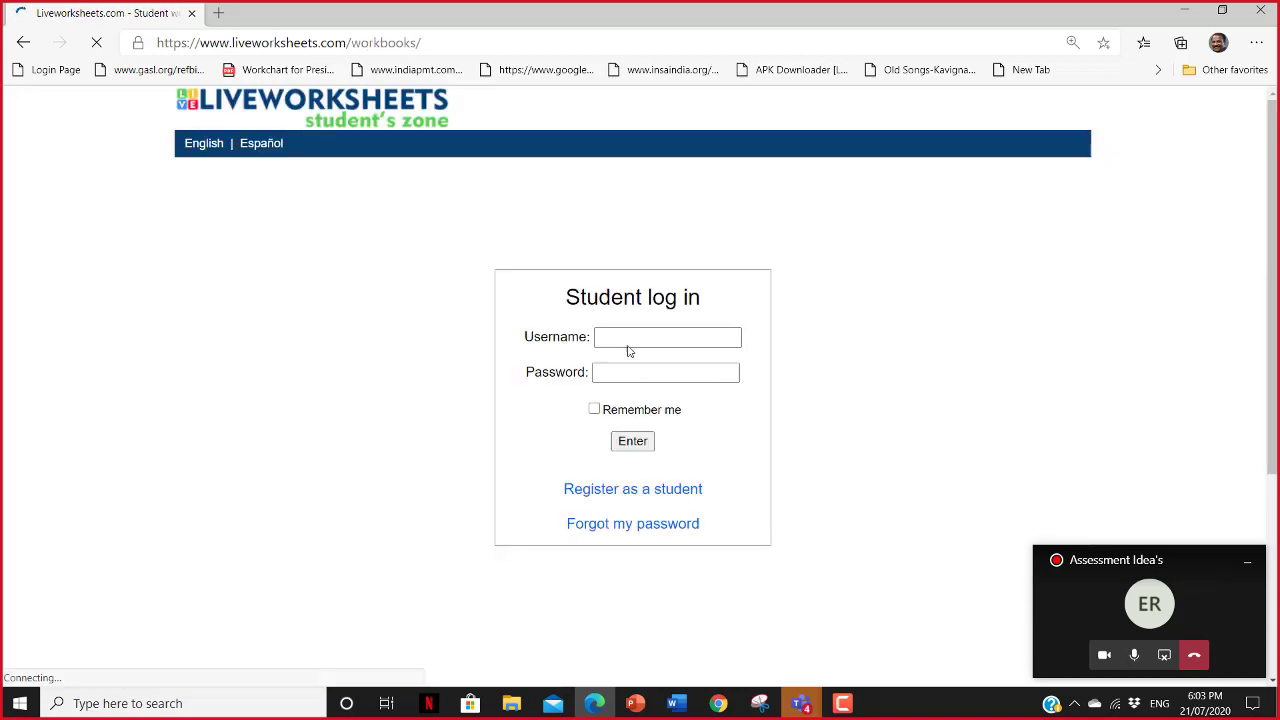
Enter the student's username and password and tick Remember me.
click(626, 338)
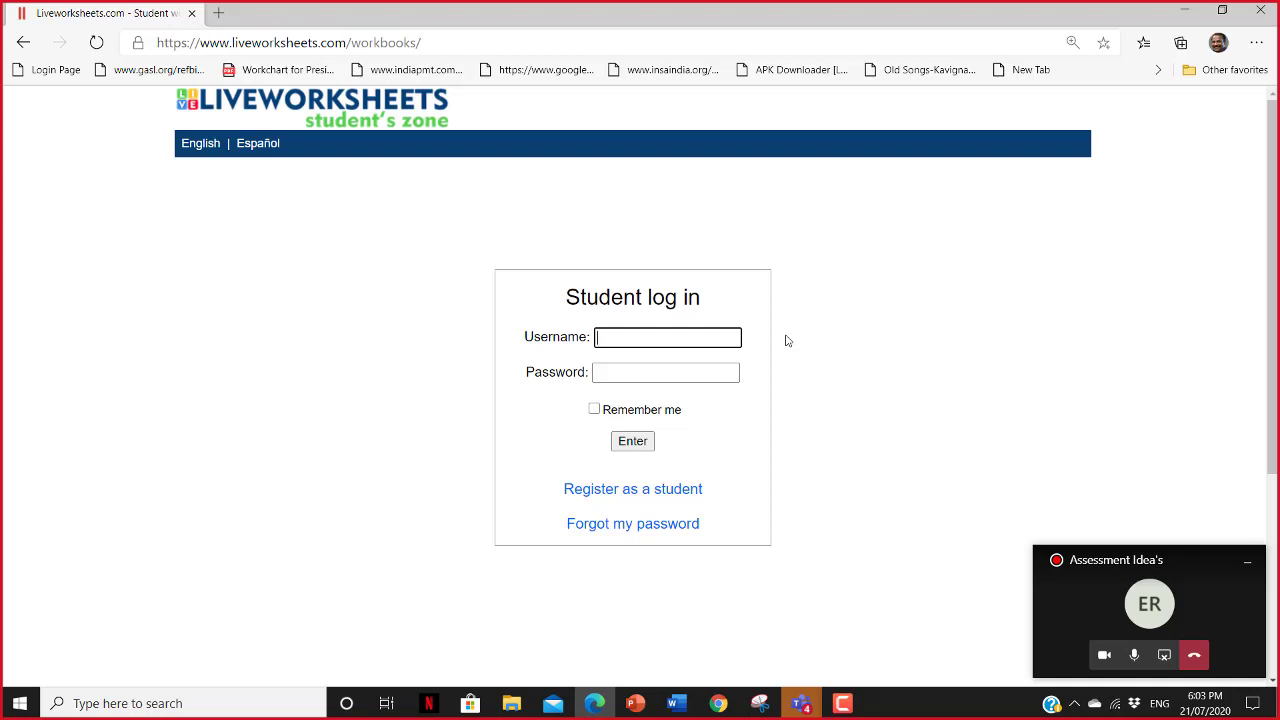
text(LALITHKT)
click(643, 379)
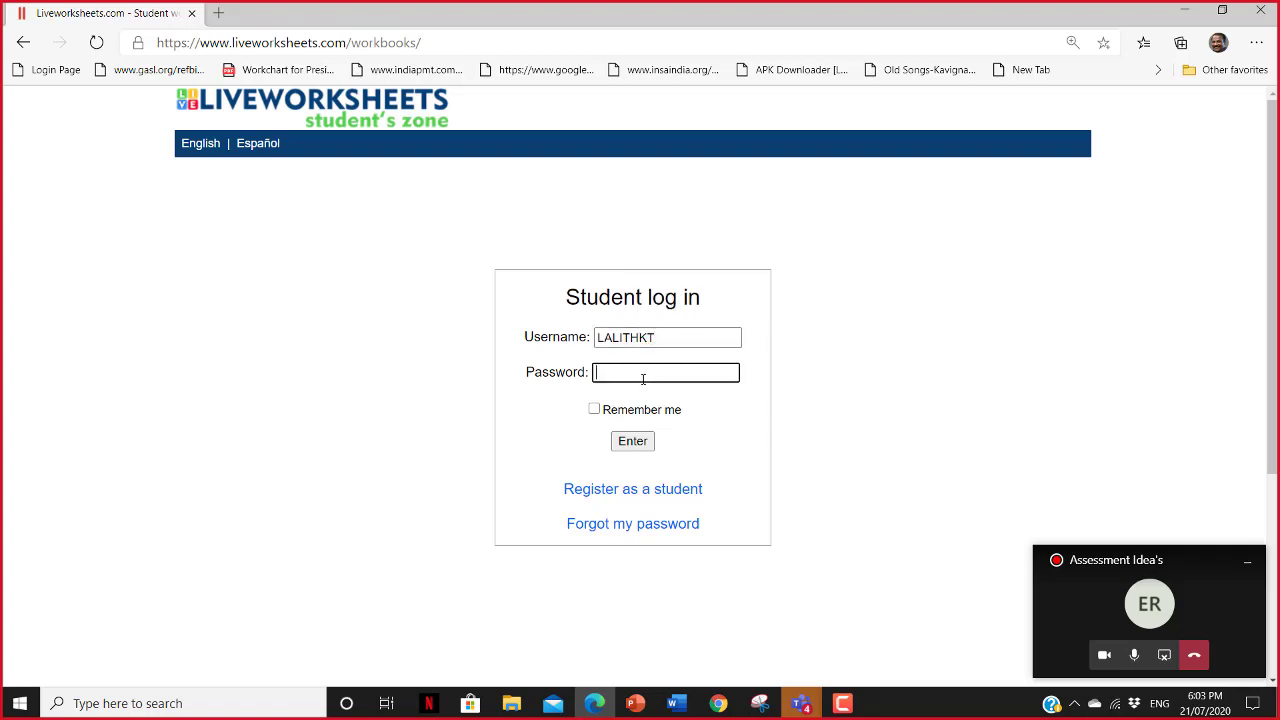
text(•••••••••)
click(594, 410)
Sign in as the student, save the password in the browser, and open the IV ENGLISH workbook.
click(638, 442)
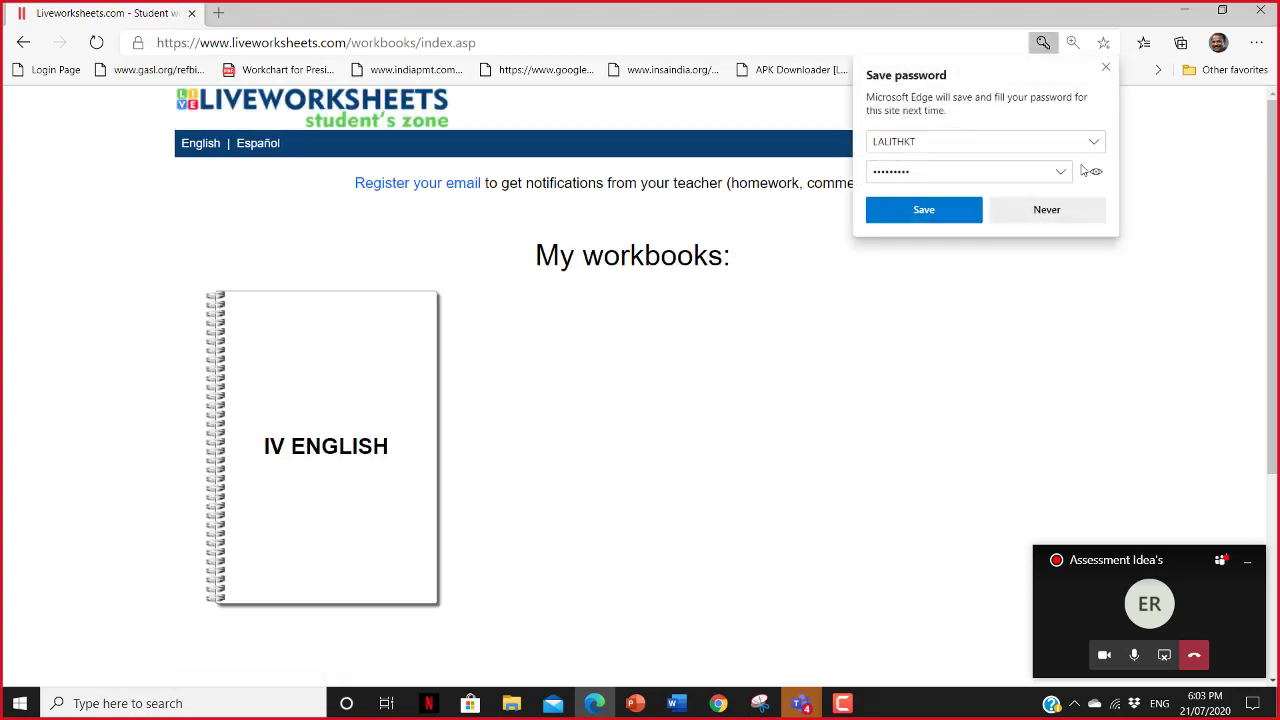
click(921, 209)
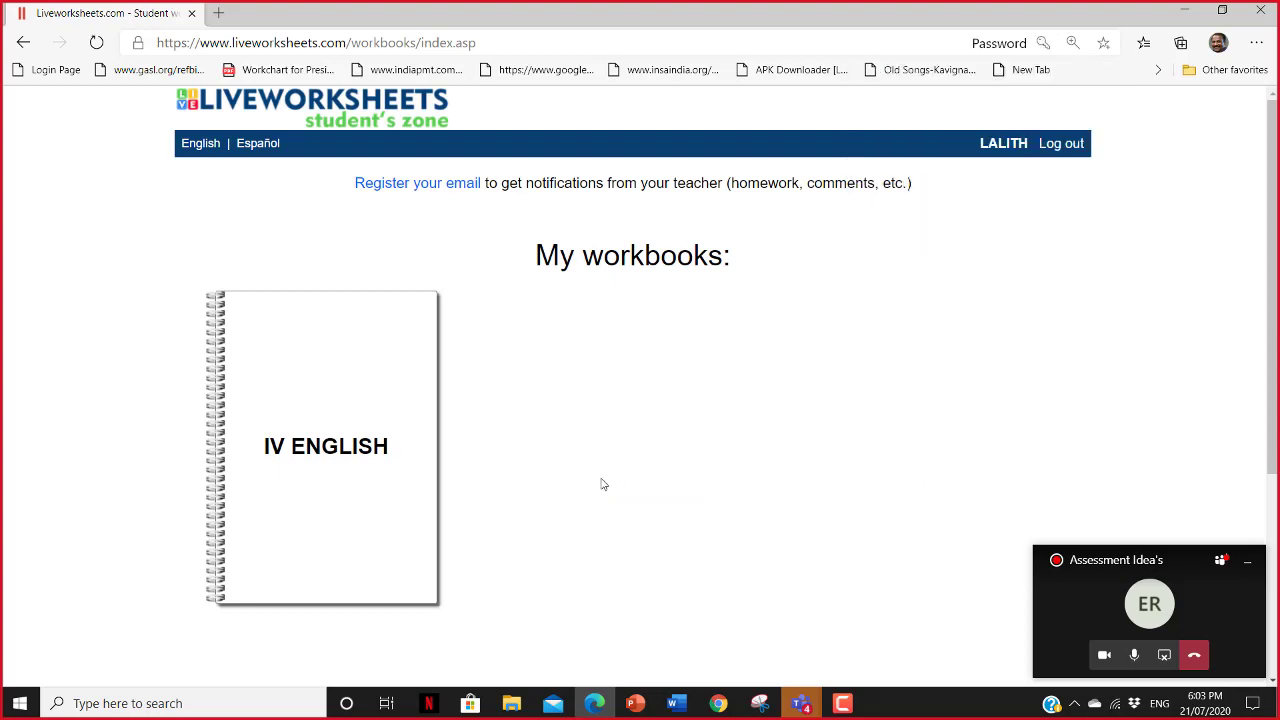
click(333, 462)
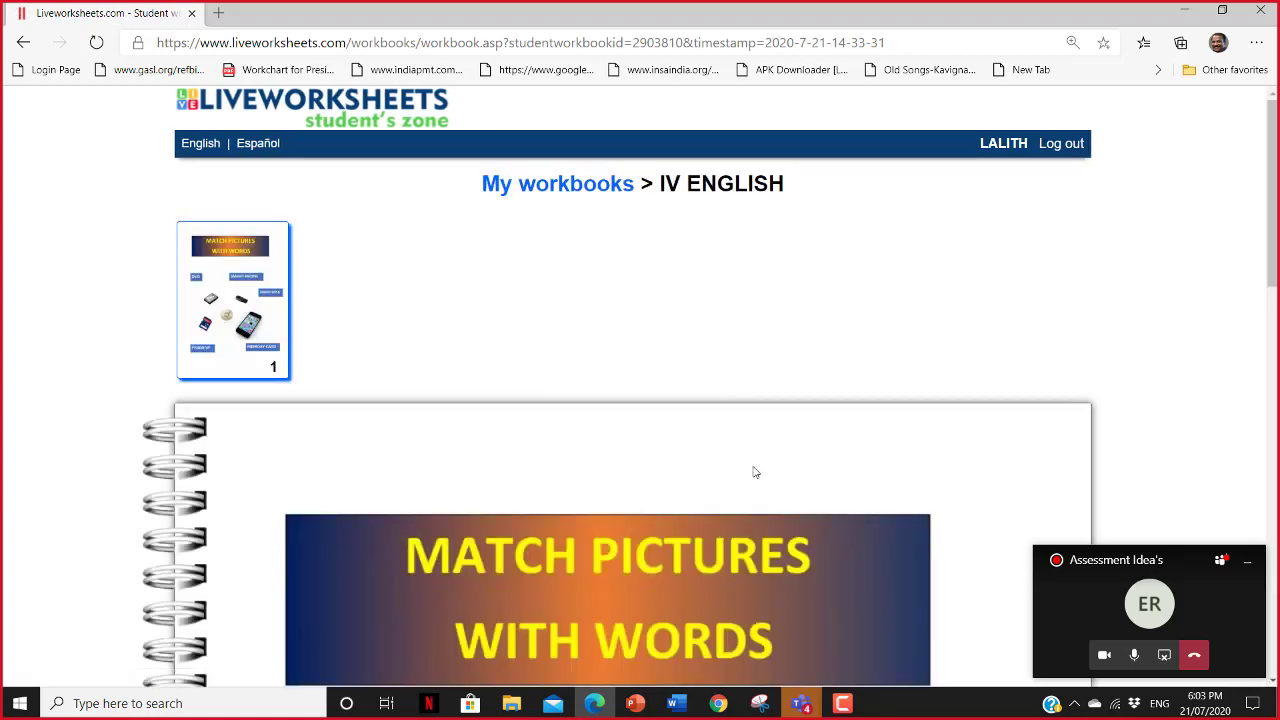
Match DVD, HARD DISK, SMART PHONE and PENDRIVE to their pictures on the worksheet.
scroll(755, 472, down, 5)
scroll(755, 472, down, 1)
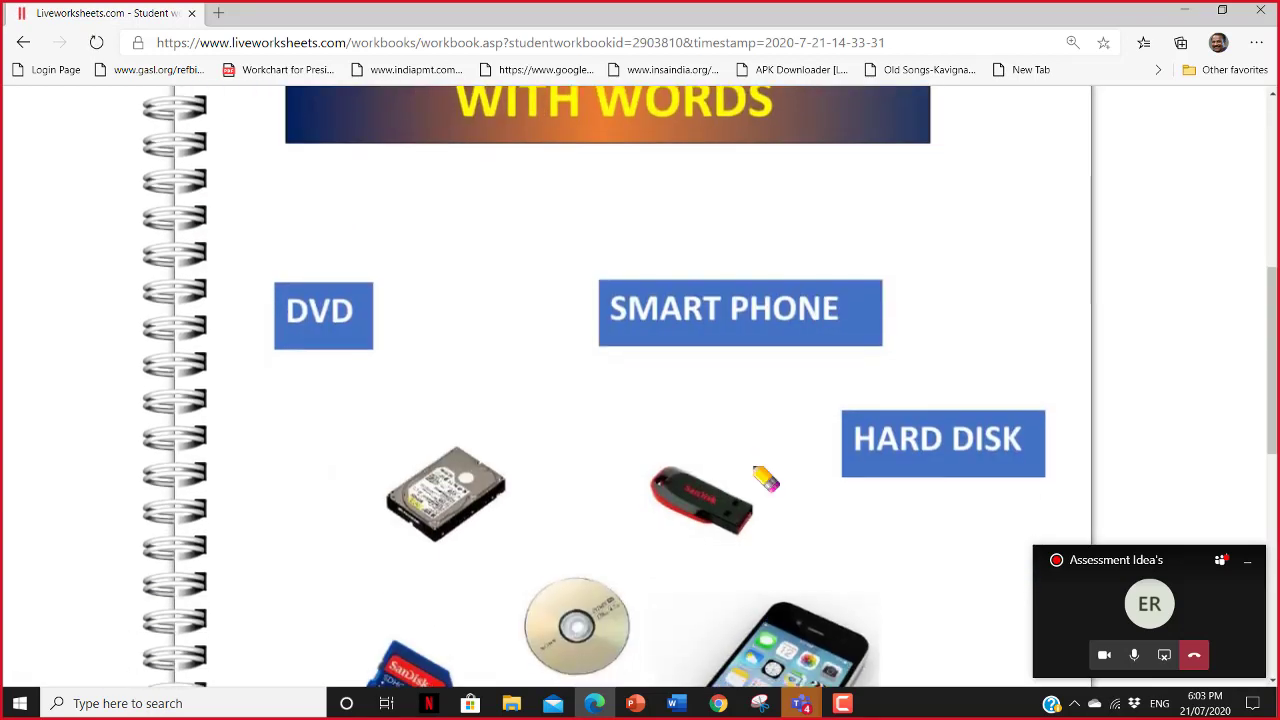
scroll(760, 475, down, 2)
scroll(761, 473, down, 1)
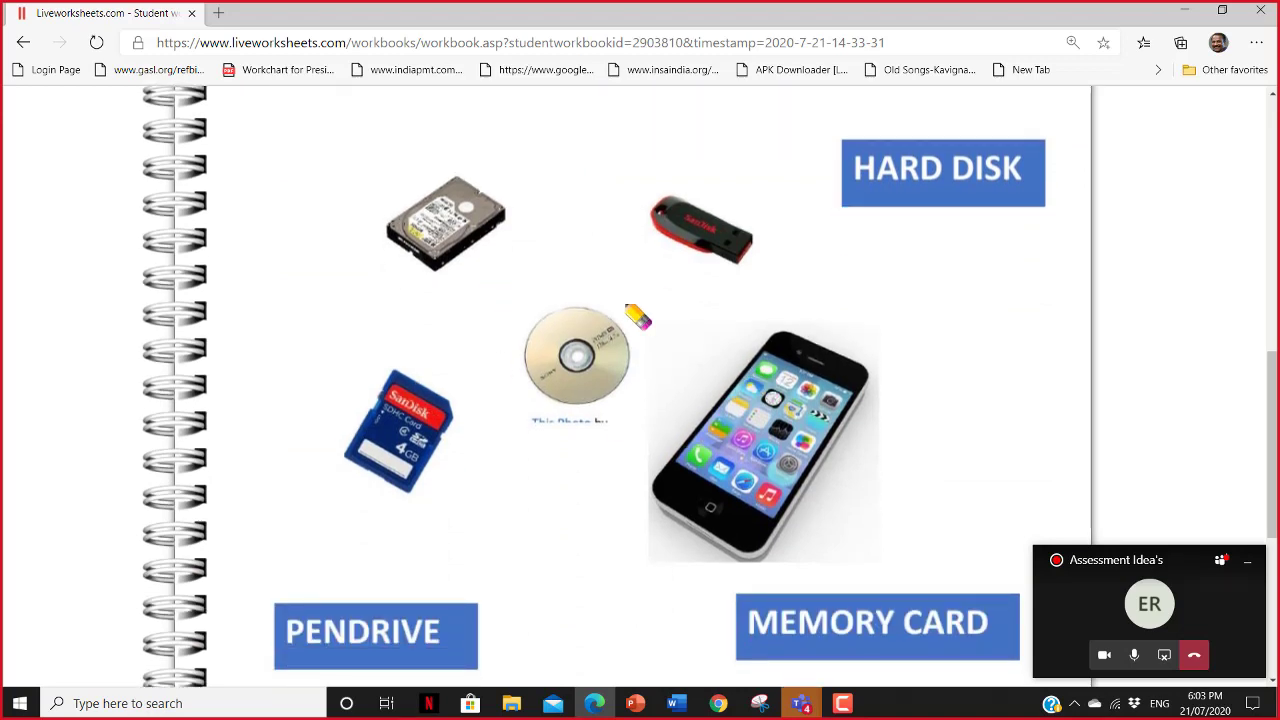
scroll(634, 314, up, 2)
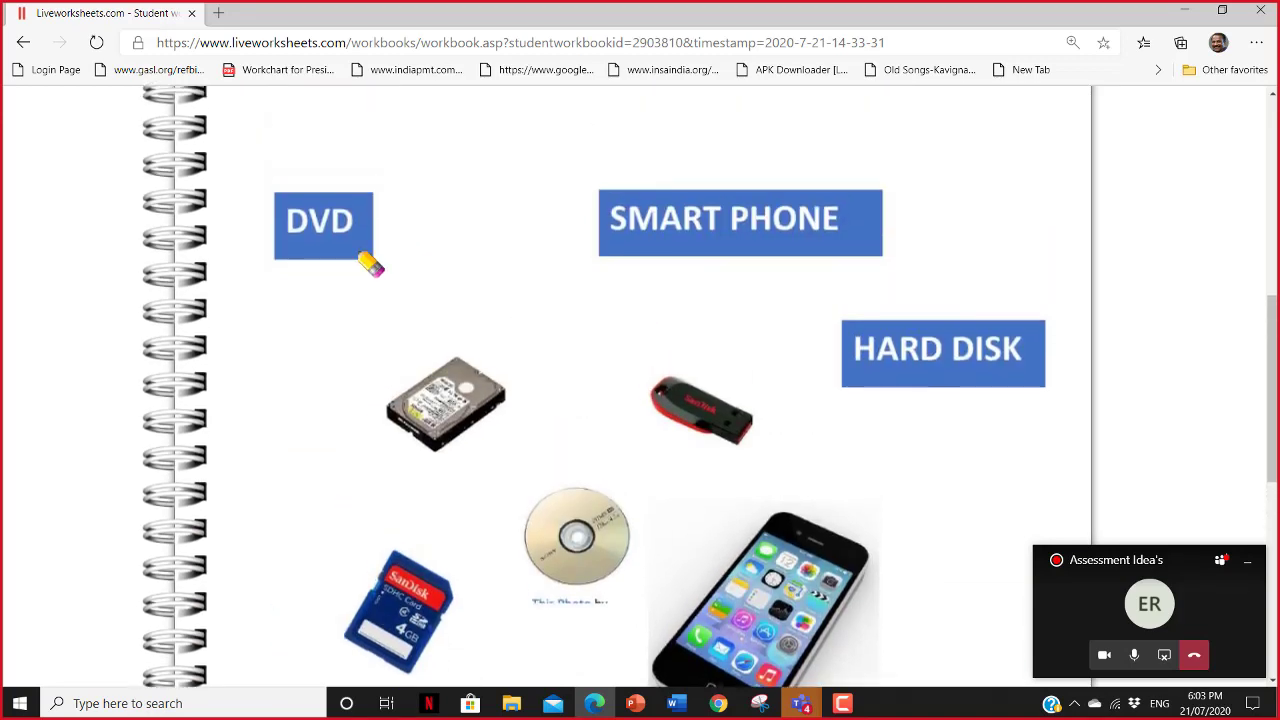
scroll(528, 286, down, 2)
scroll(508, 272, up, 1)
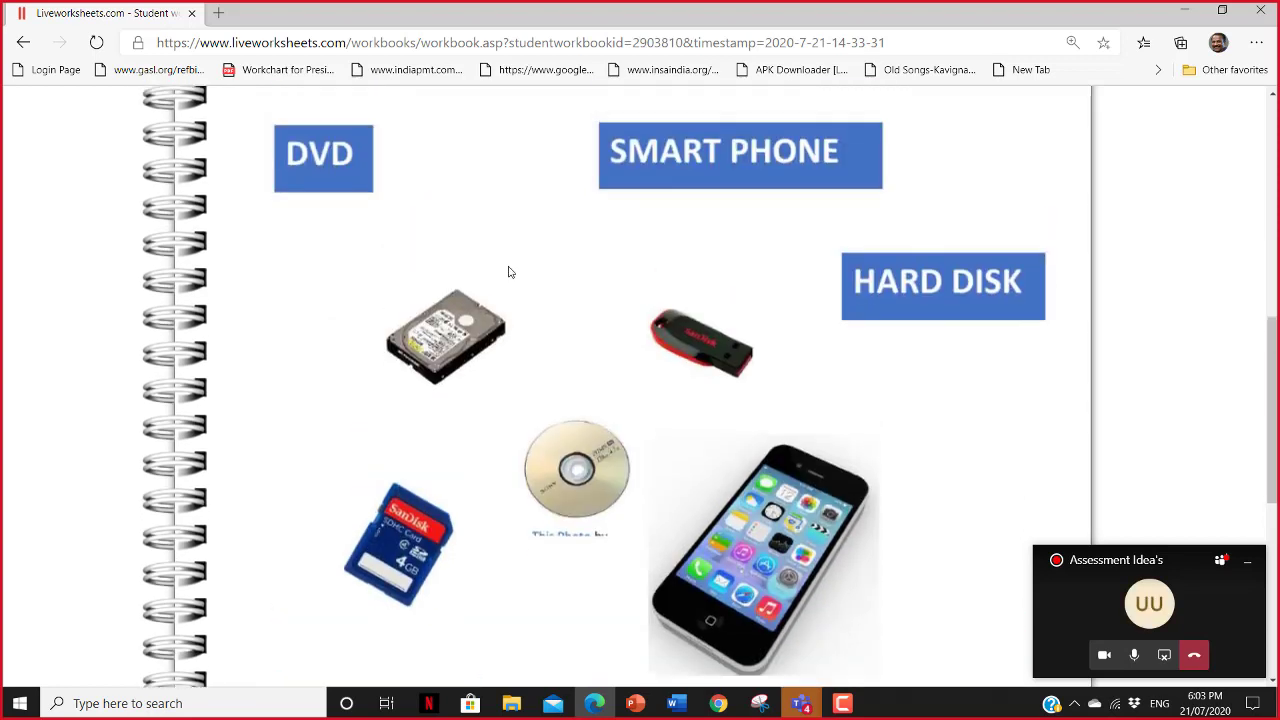
scroll(508, 272, up, 1)
mouse_move(370, 260)
mouse_down()
mouse_move(584, 522)
mouse_move(575, 540)
mouse_up()
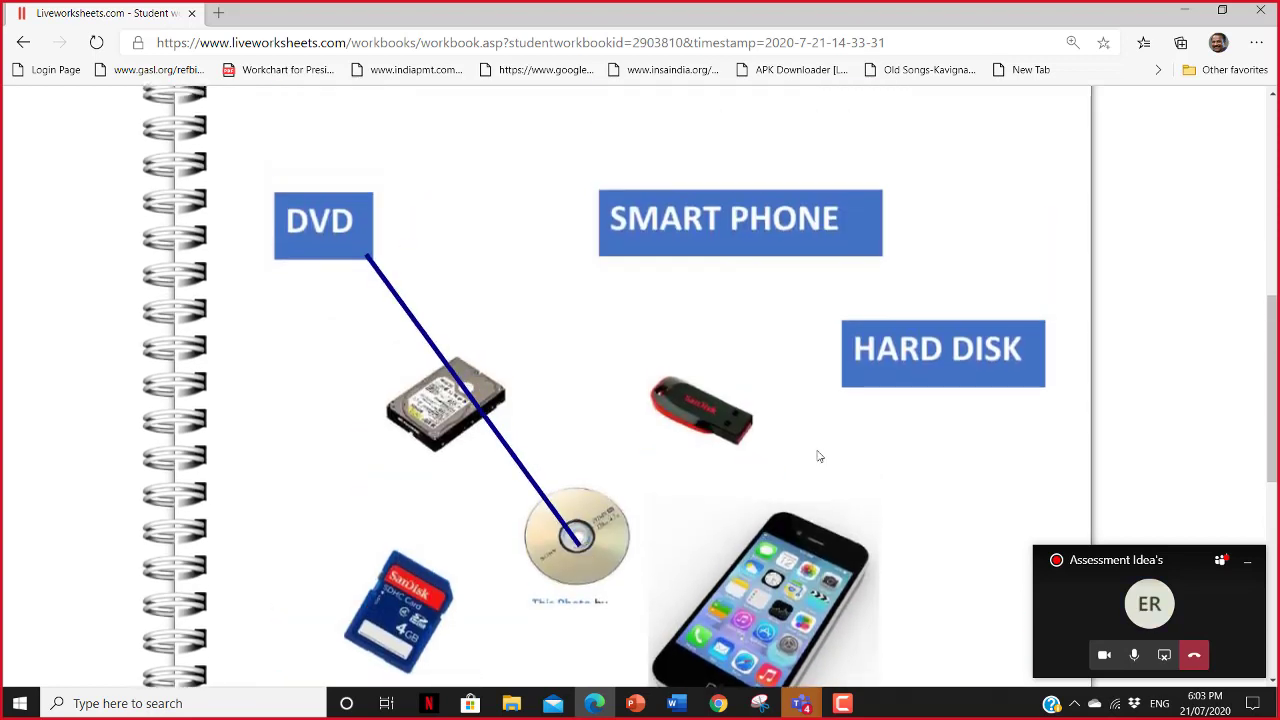
mouse_move(890, 375)
mouse_down()
mouse_move(320, 414)
mouse_move(476, 416)
mouse_up()
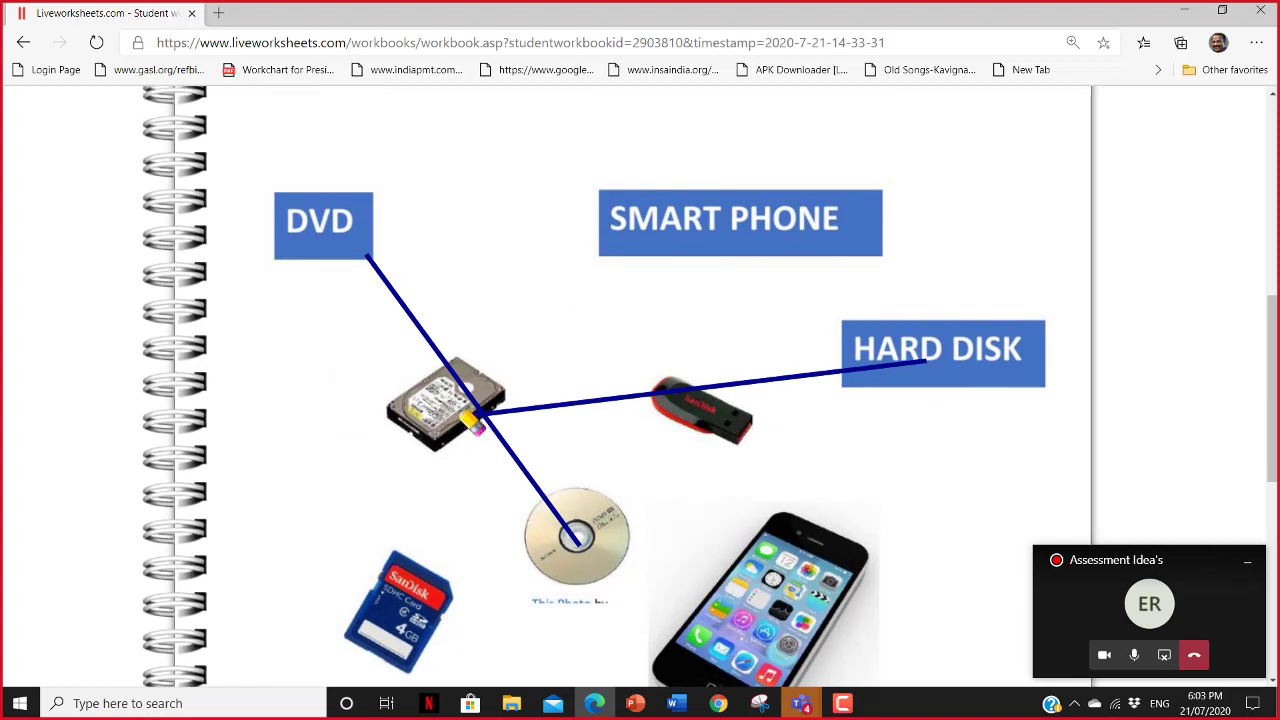
drag(710, 424, 706, 238)
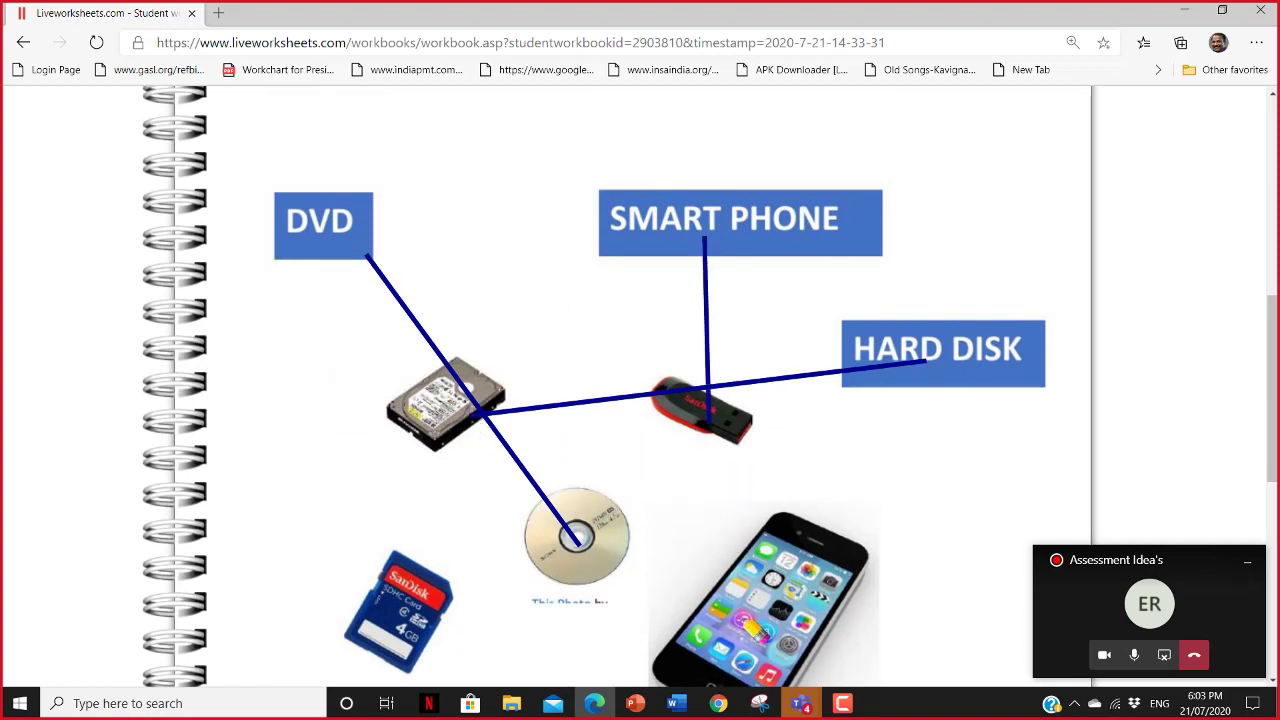
click(745, 622)
drag(690, 430, 388, 685)
scroll(503, 646, down, 2)
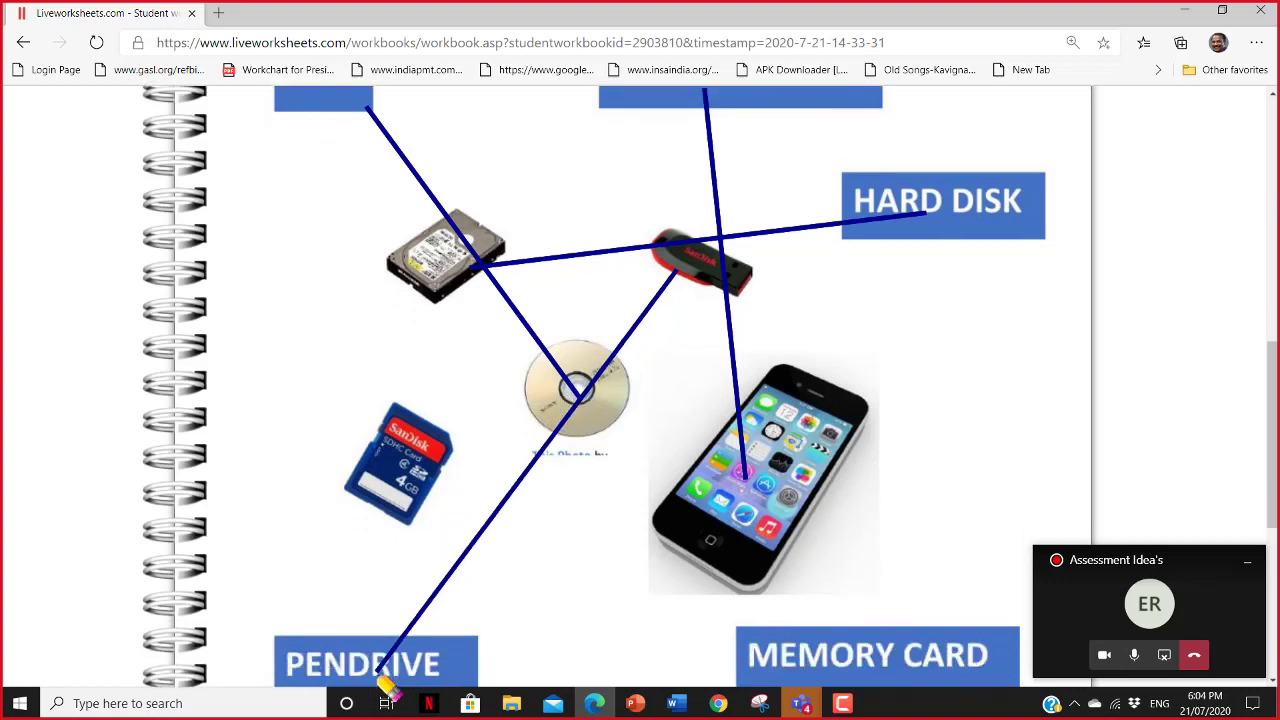
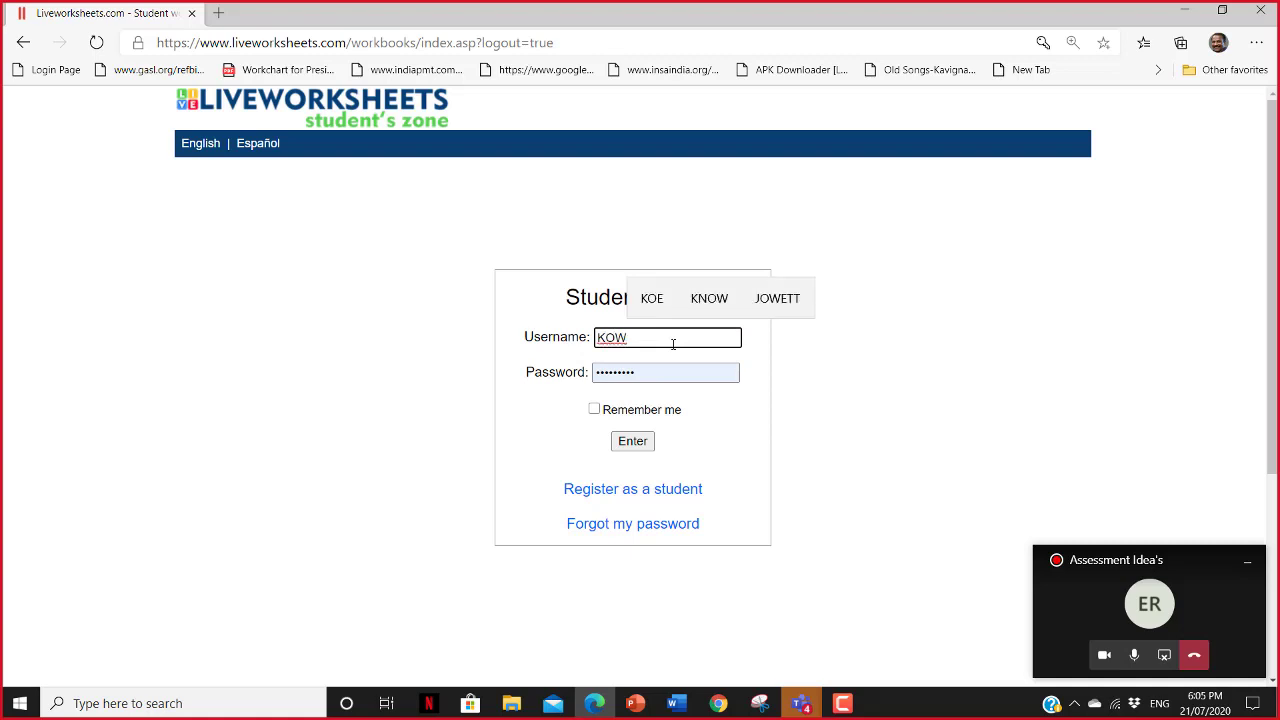
Submit the student log-in, then dismiss the 'No account was found' alert.
text(SH)
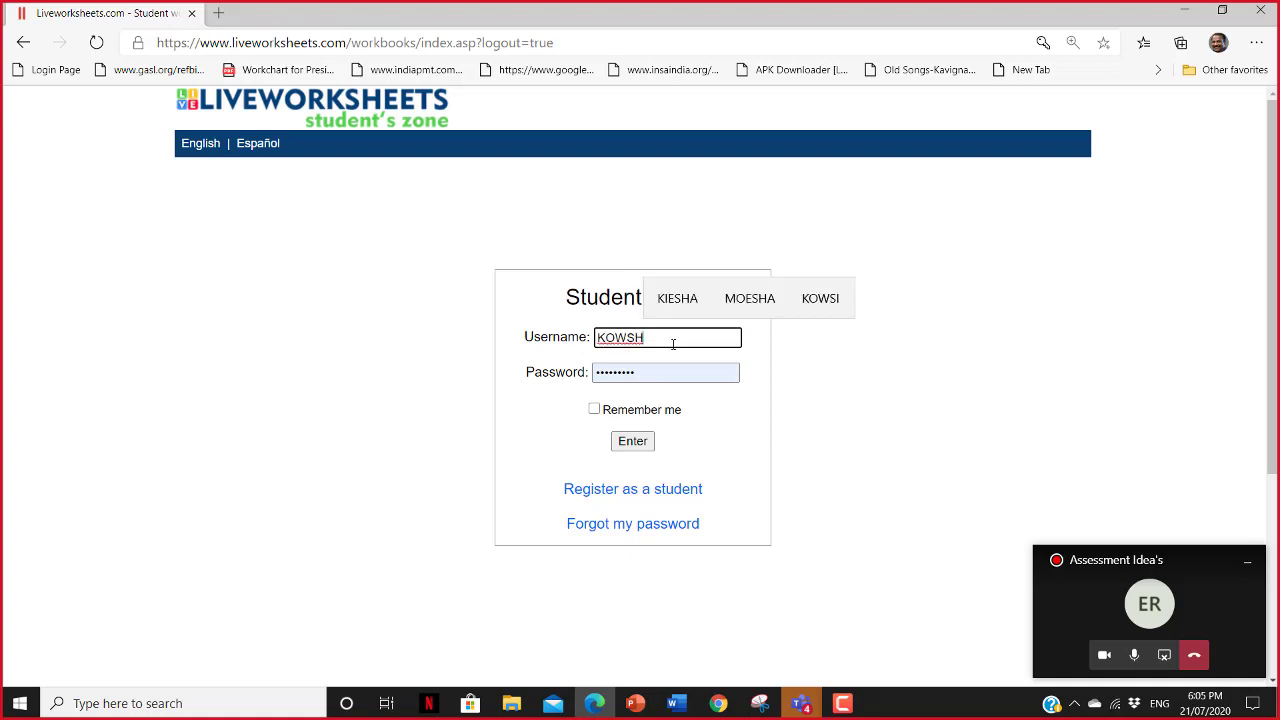
text(IK)
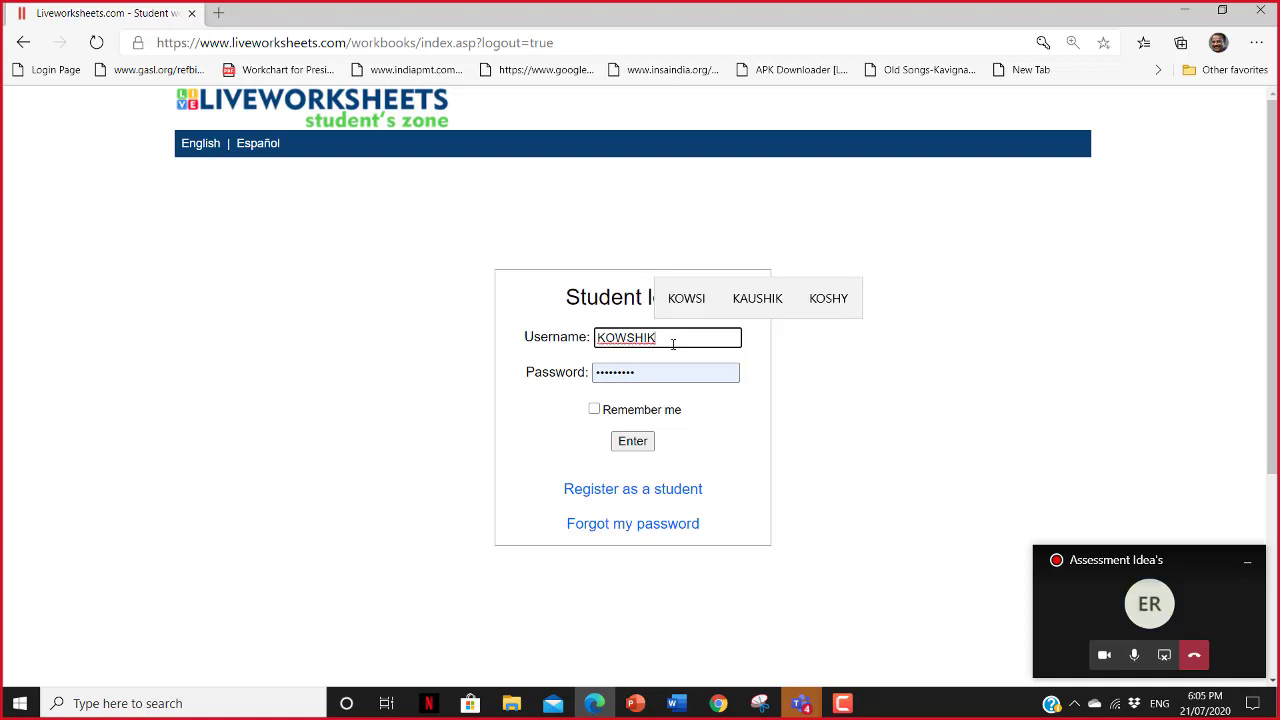
click(632, 441)
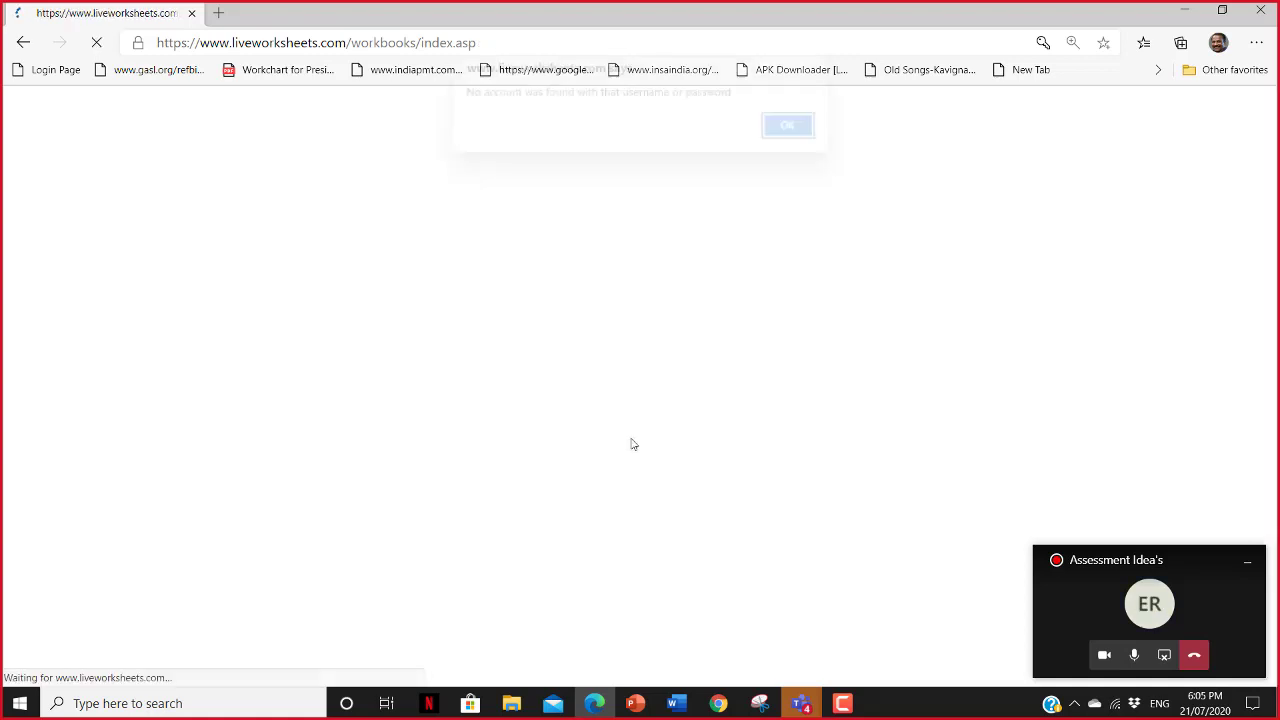
click(788, 136)
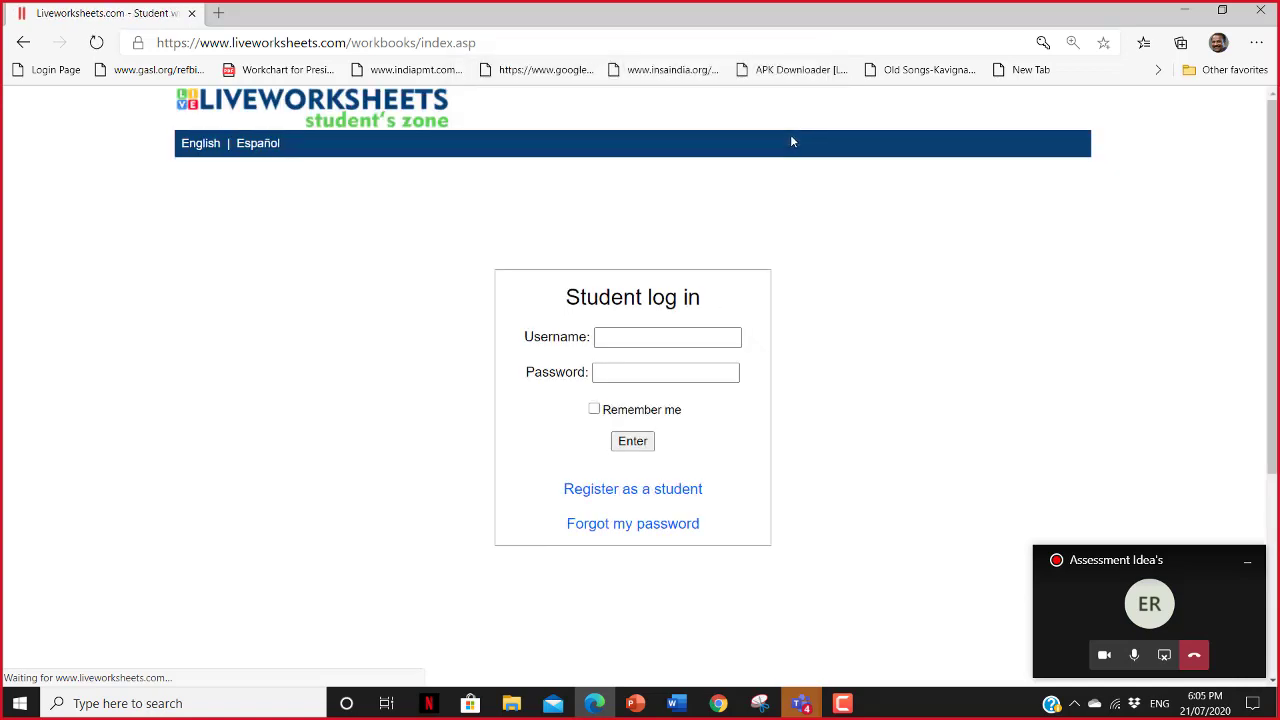
Switch to the teacher's 'My interactive workbooks' page in the Chrome window.
click(659, 336)
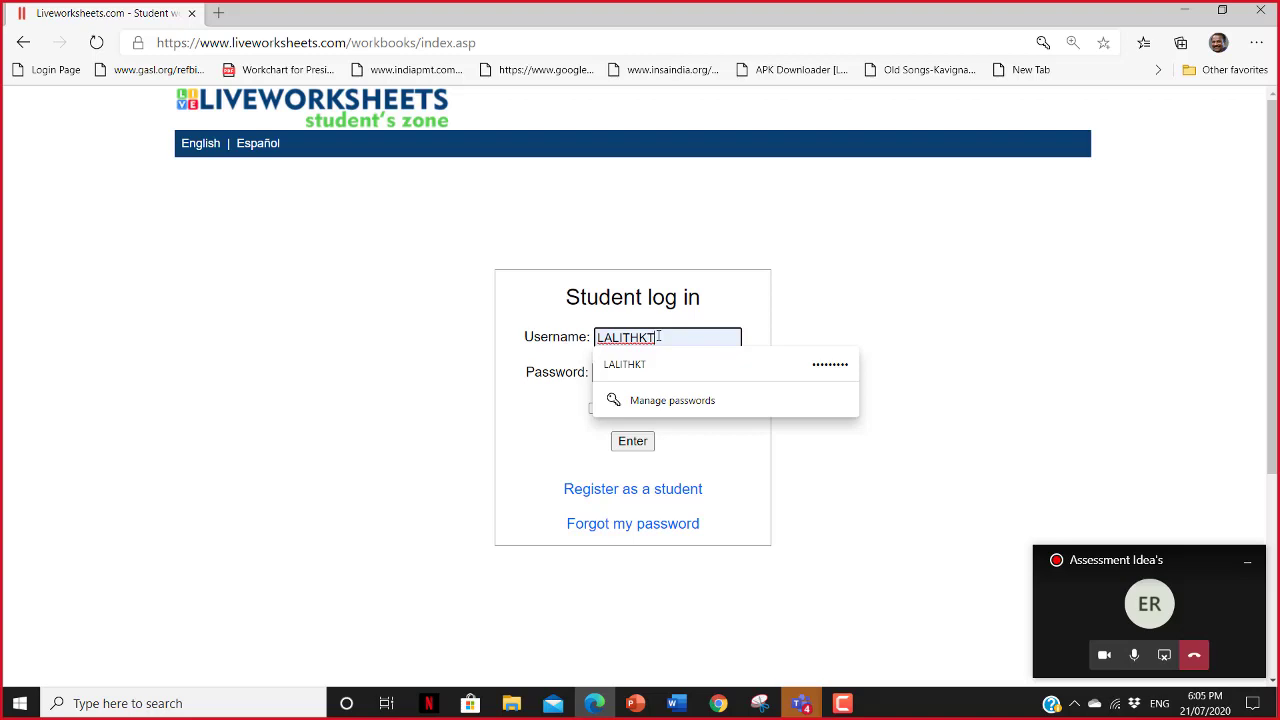
click(868, 499)
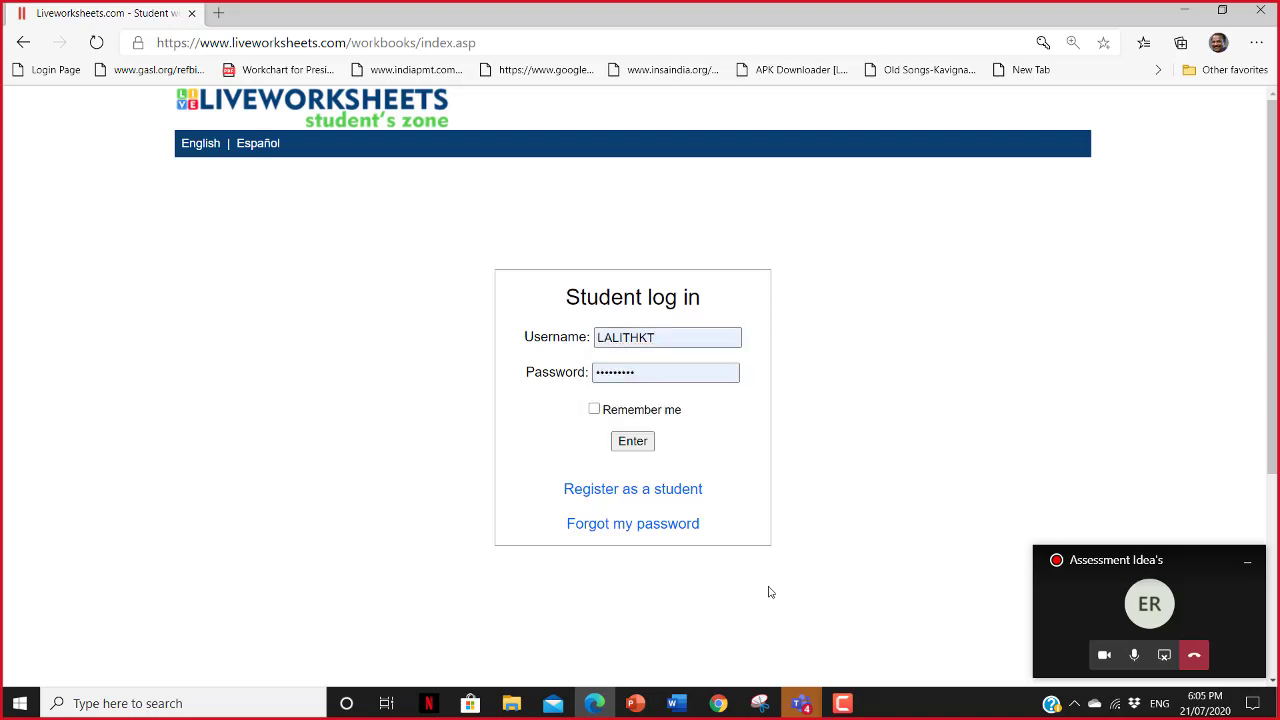
click(722, 705)
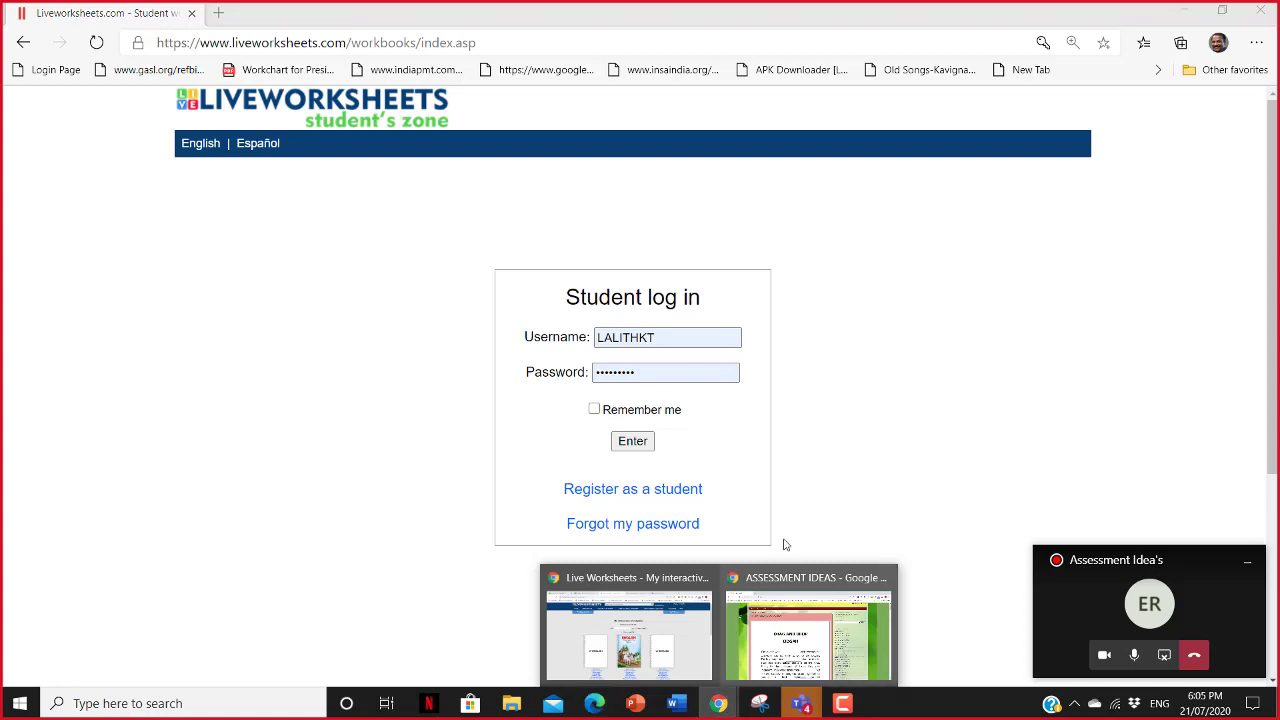
click(688, 647)
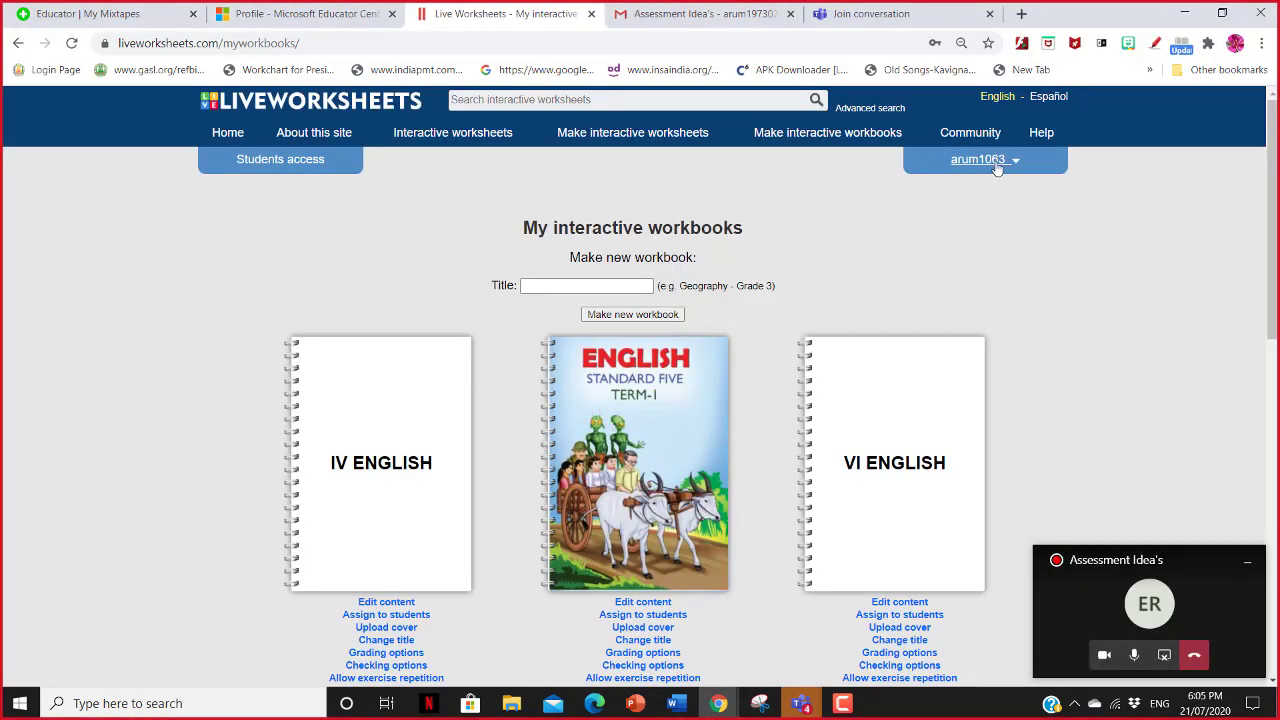
Go to the My students page from the teacher account menu.
scroll(1000, 183, down, 2)
scroll(1008, 163, up, 1)
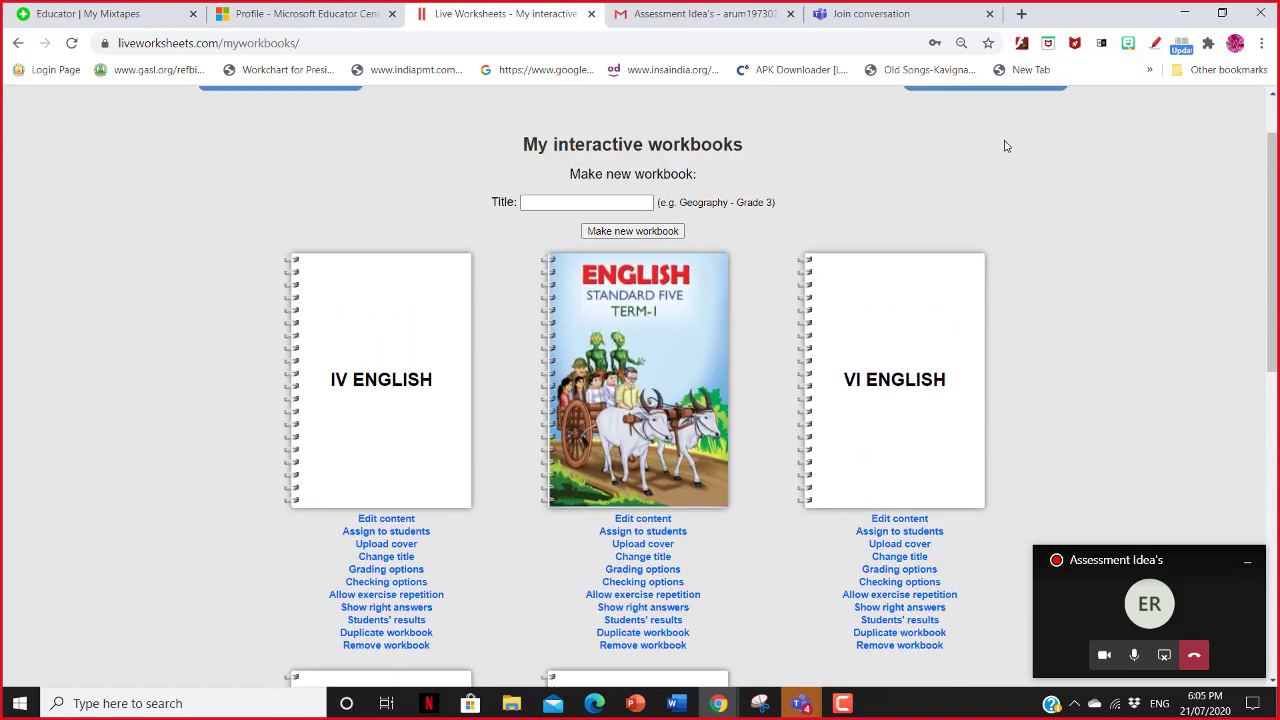
scroll(997, 134, up, 1)
click(990, 161)
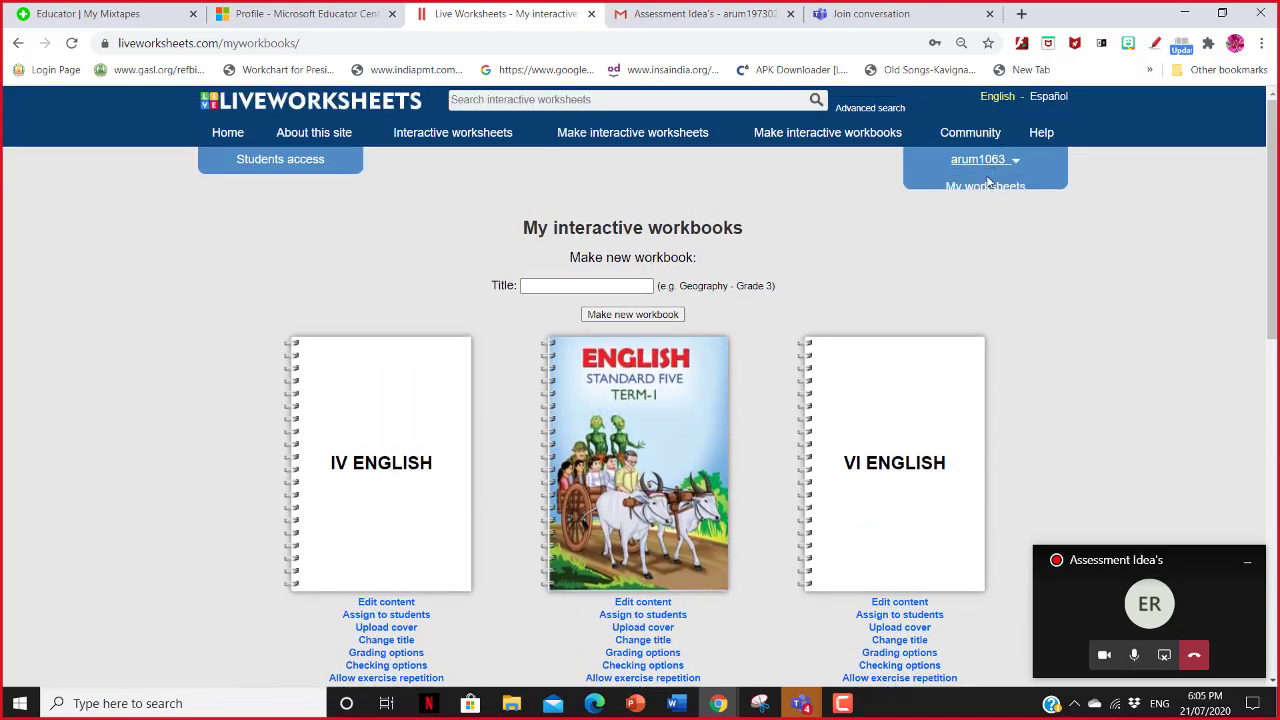
click(988, 217)
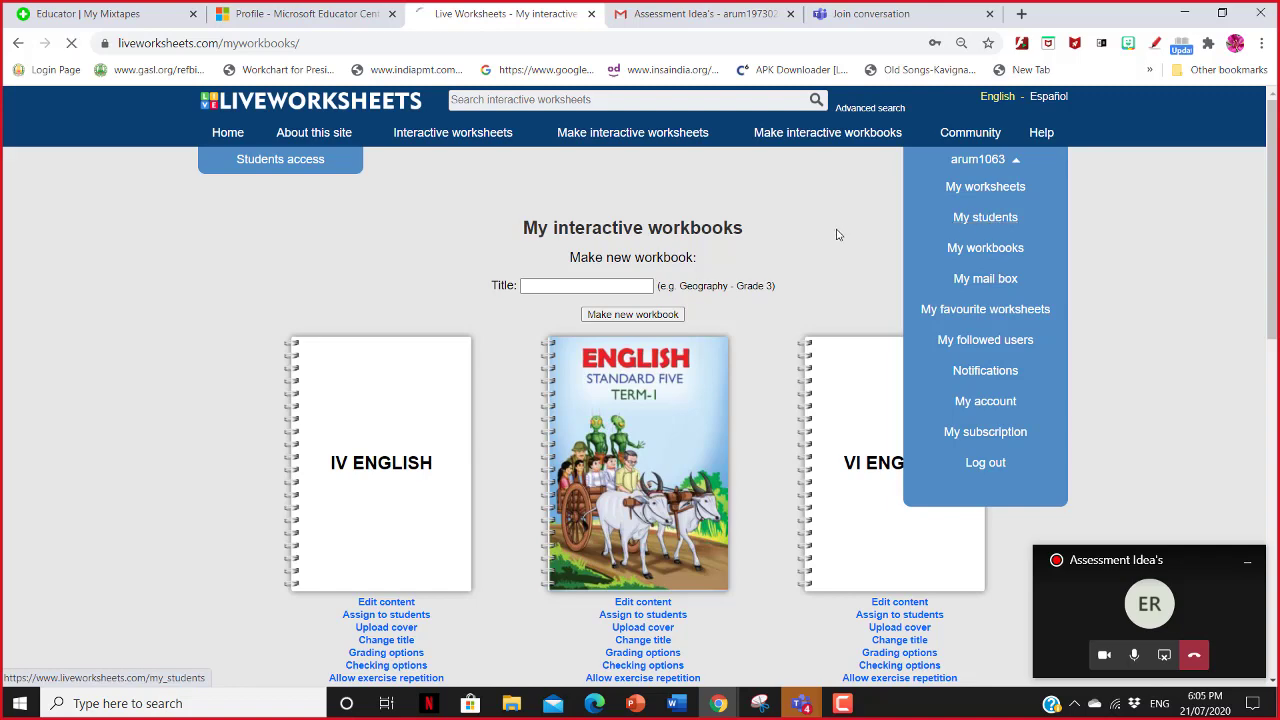
scroll(826, 238, down, 3)
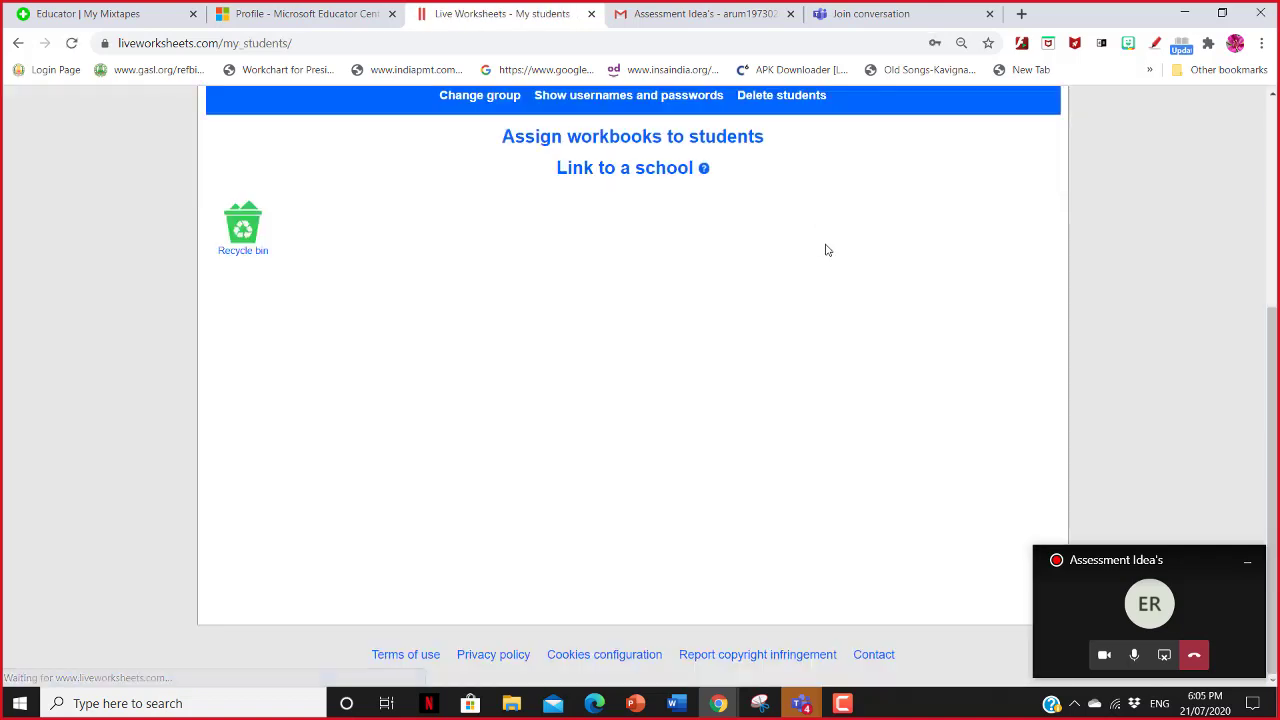
scroll(1100, 234, up, 3)
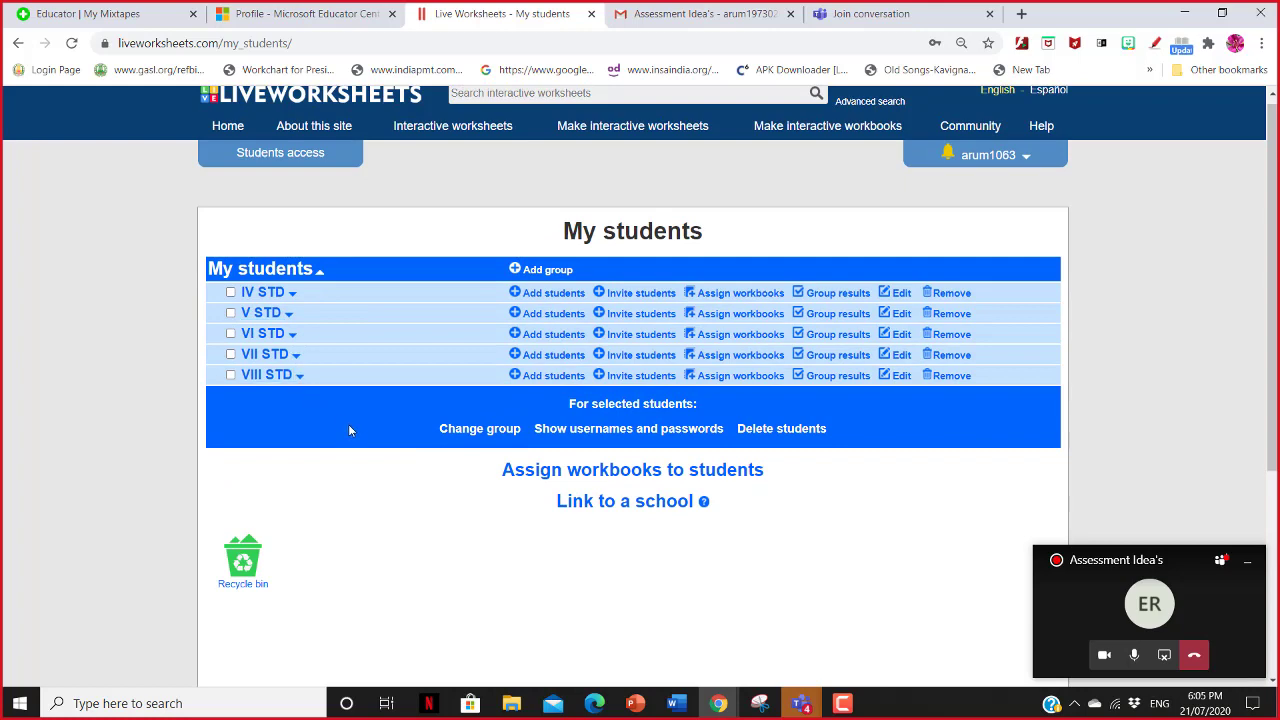
Show usernames and passwords for all VIII STD students, then return to the student log-in page.
click(299, 376)
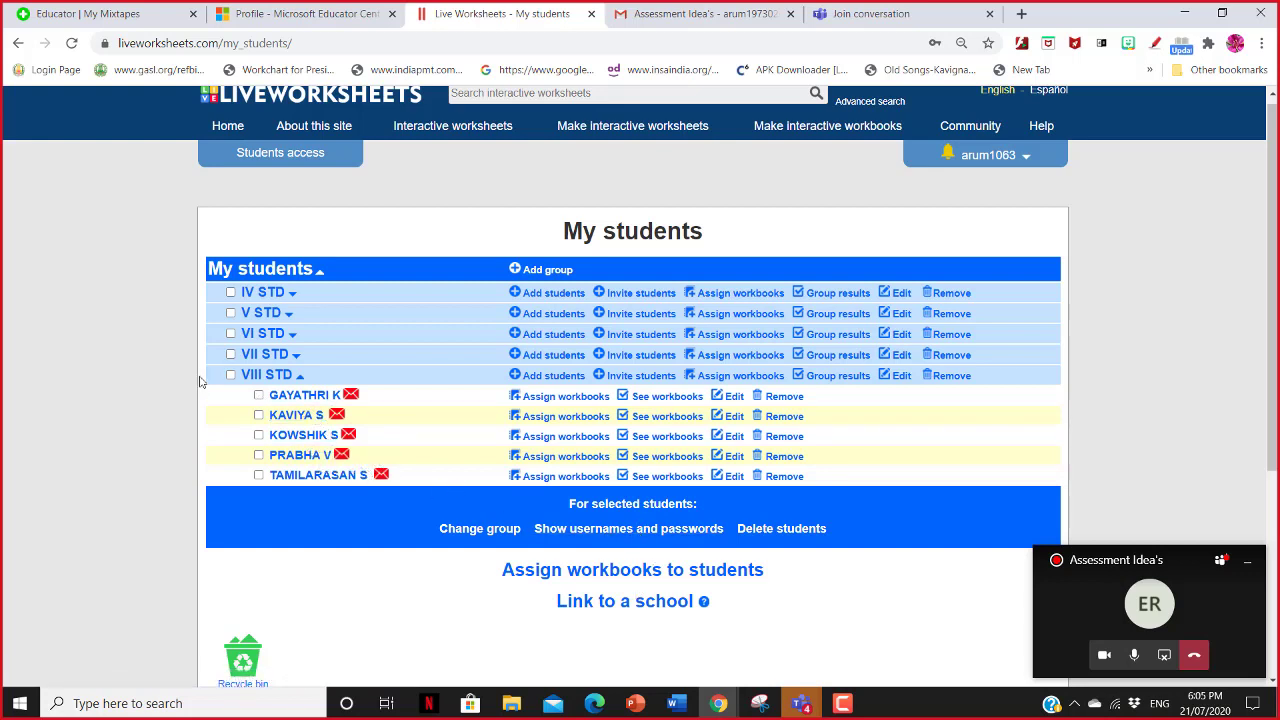
click(231, 375)
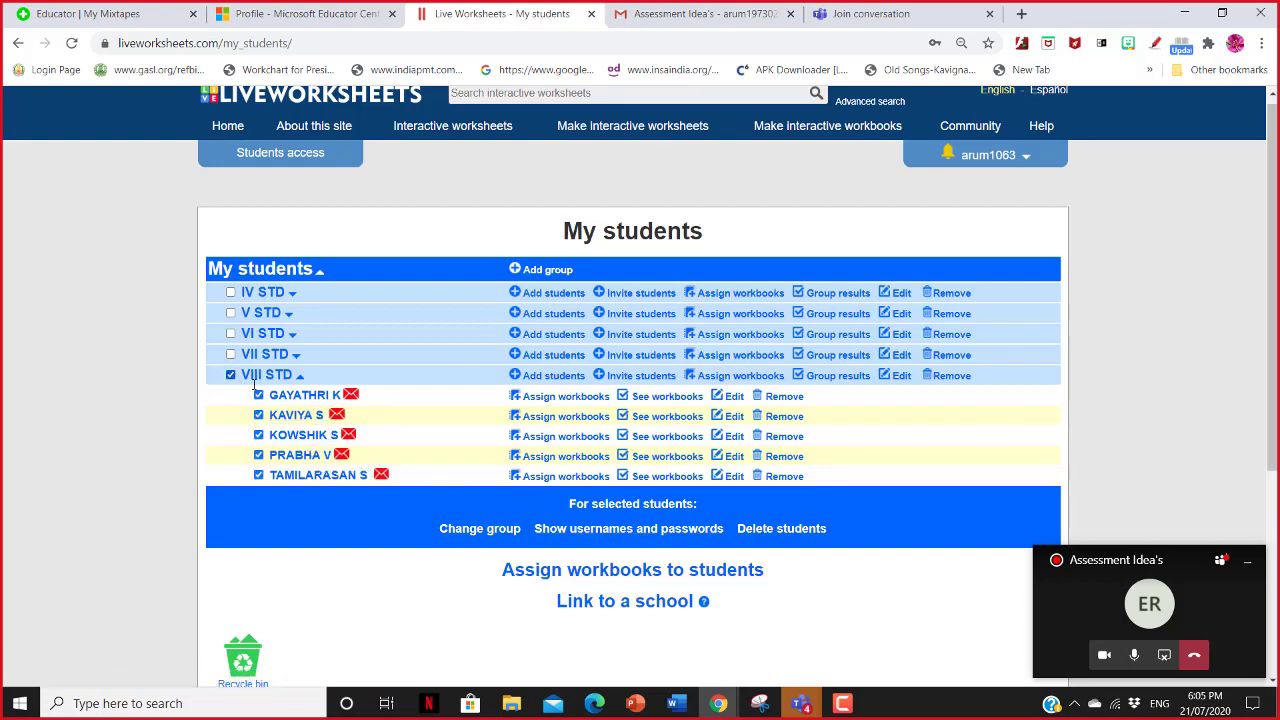
click(603, 532)
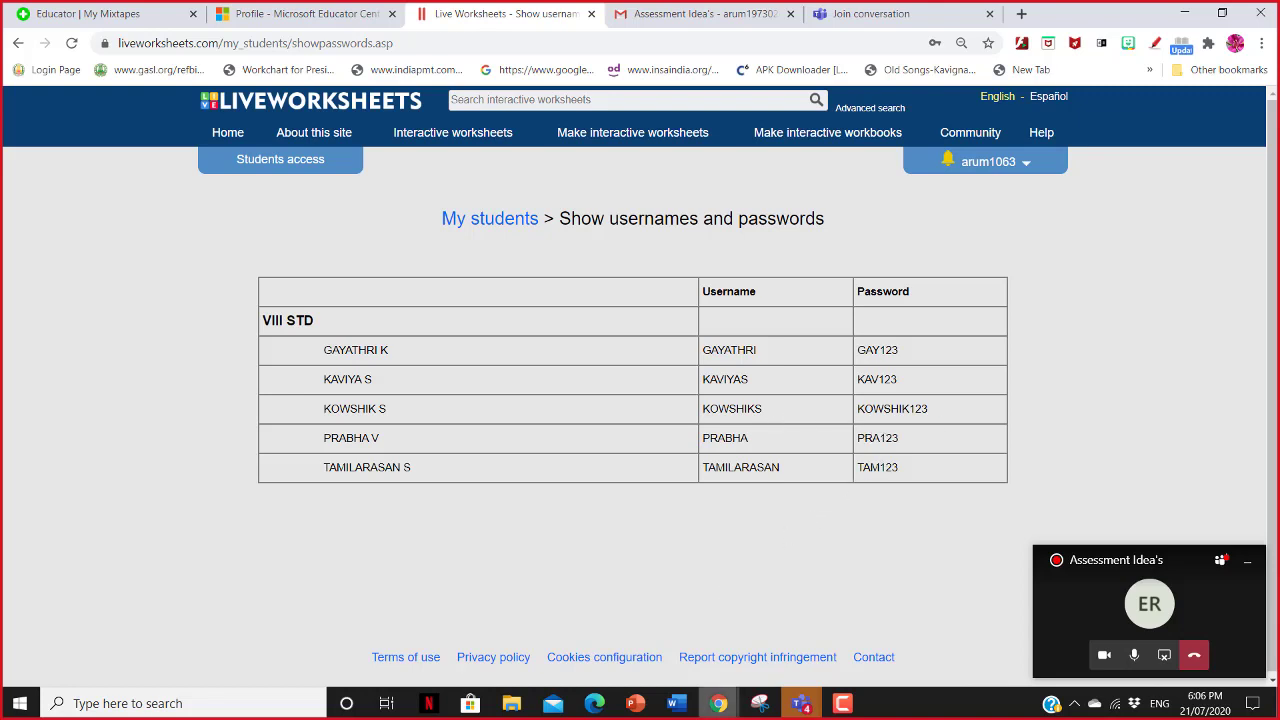
click(594, 703)
Replace the autofilled username with the student's username and try logging in.
click(664, 339)
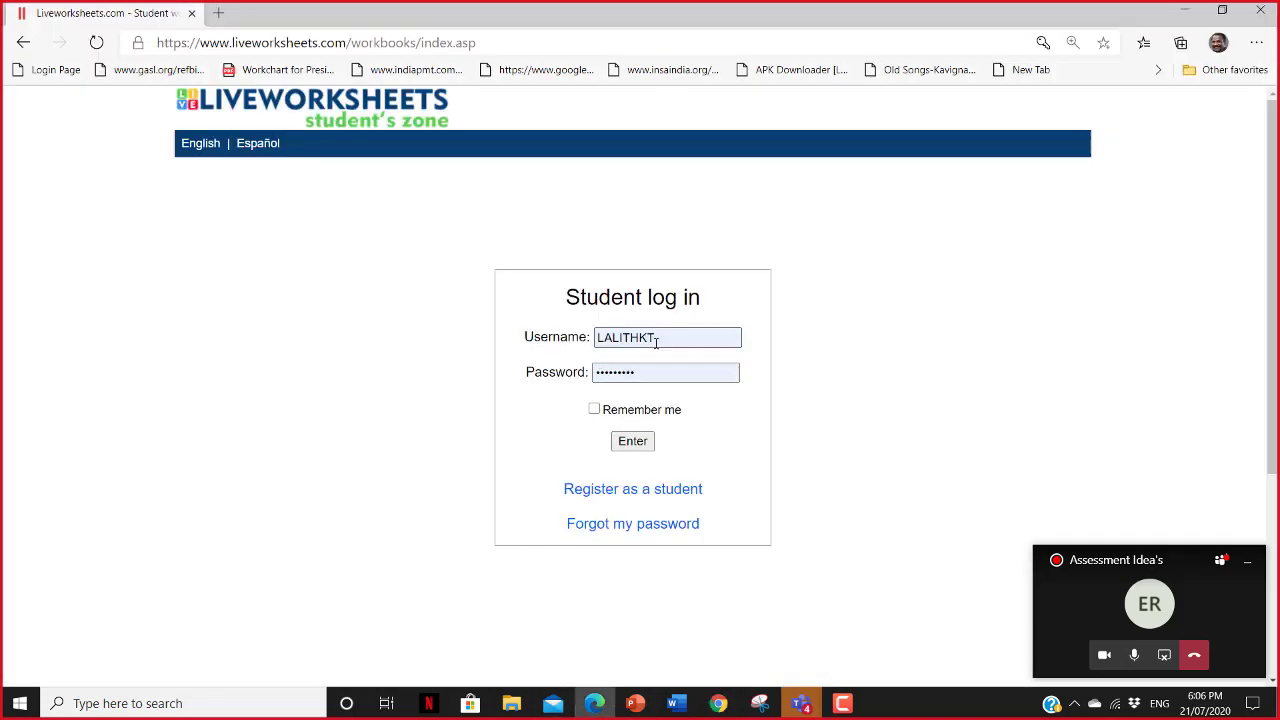
key(BackSpace)
key(BackSpace)
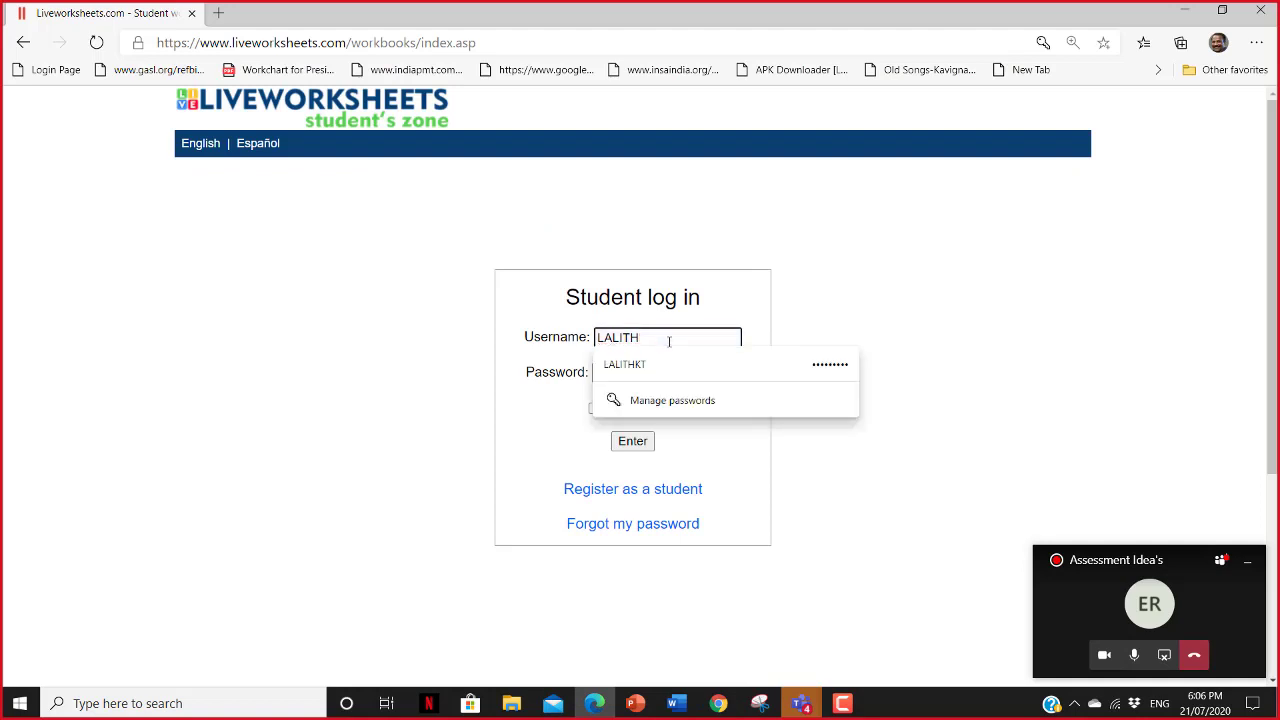
text(K)
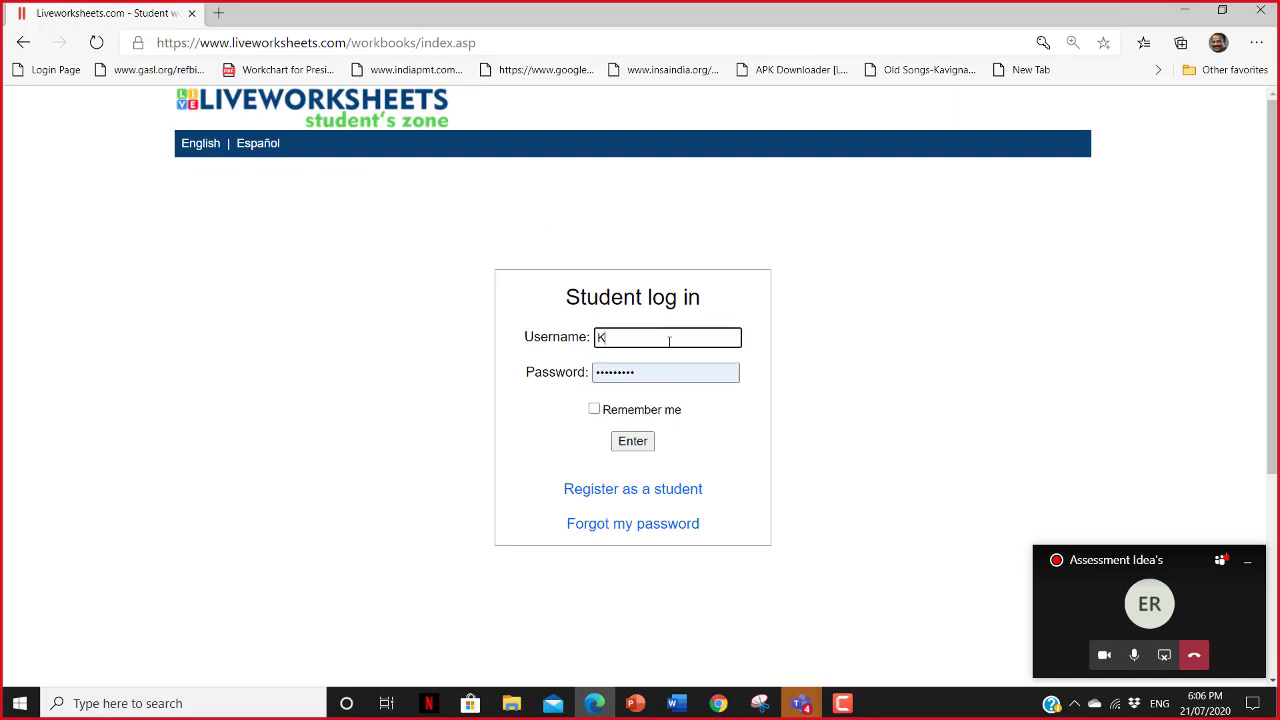
text(OWSHIKS)
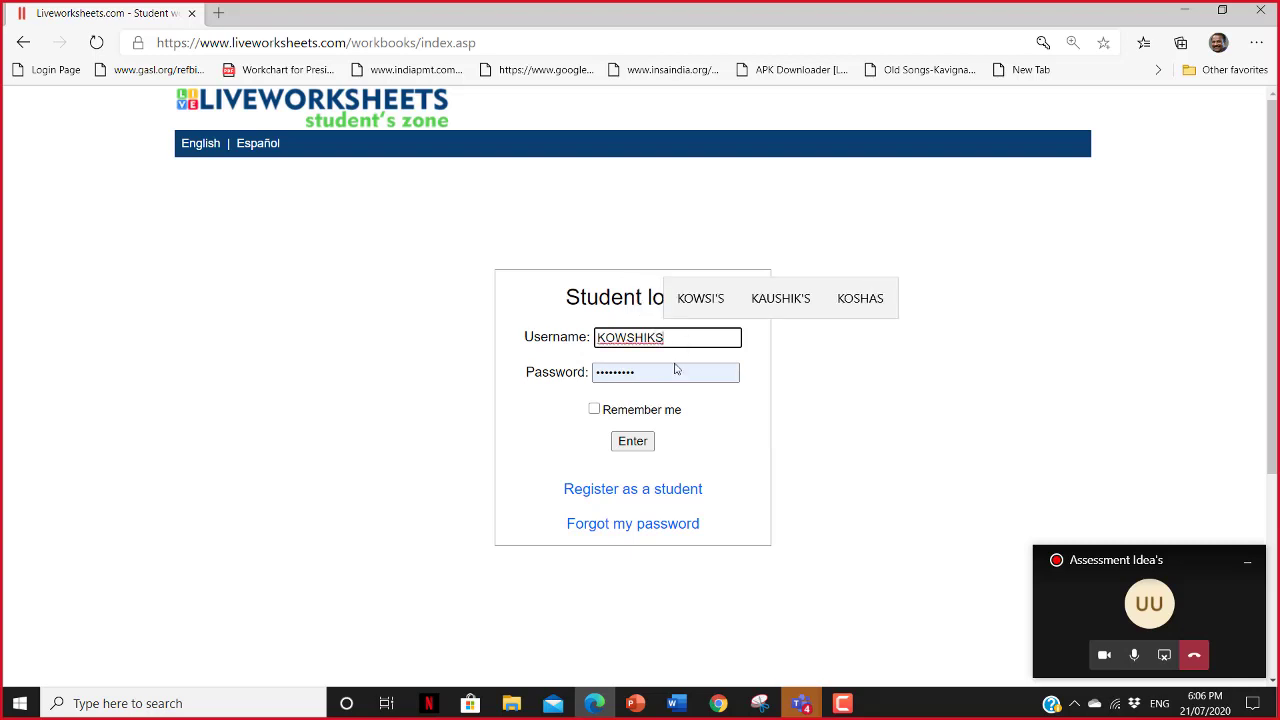
click(668, 372)
key(BackSpace)
key(BackSpace)
key(BackSpace)
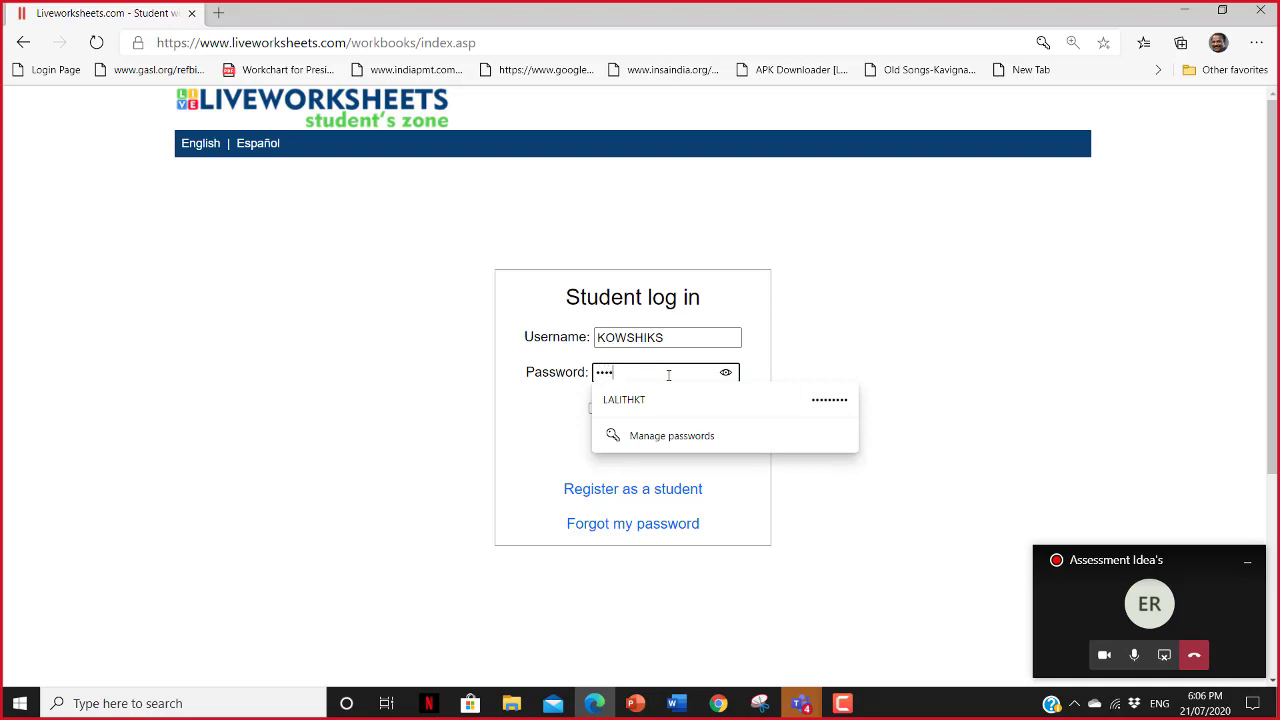
key(Return)
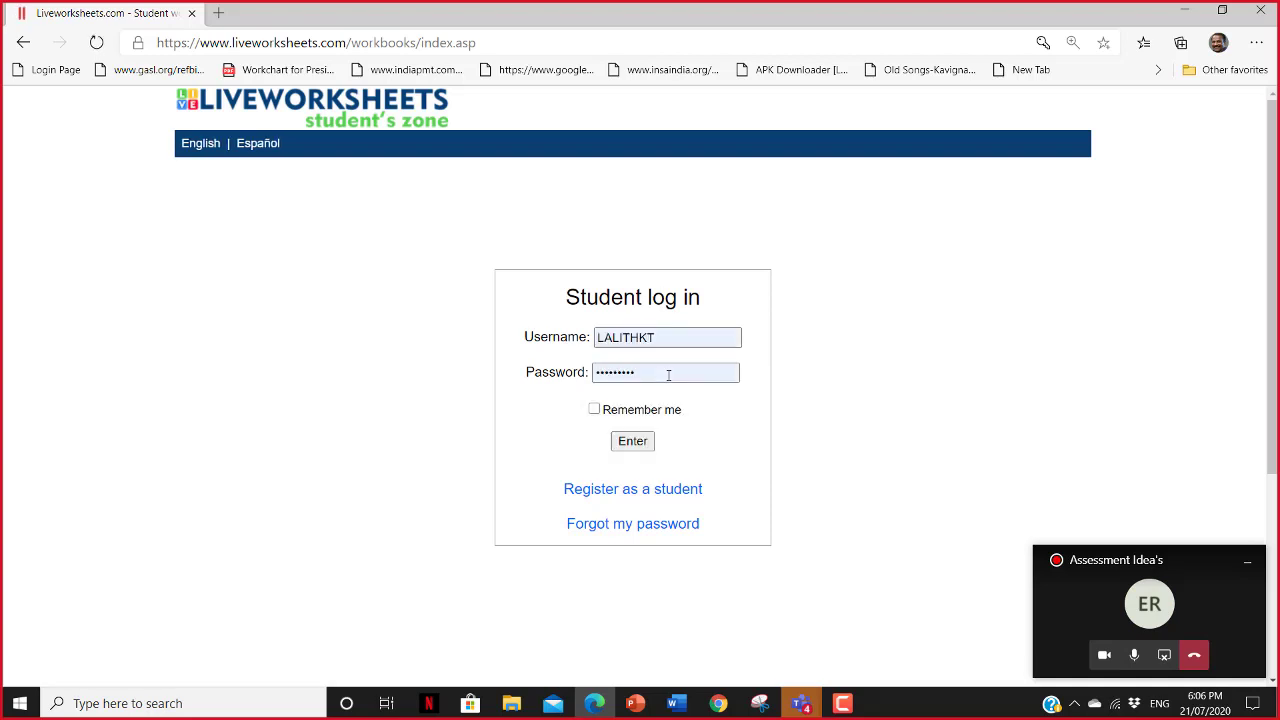
Enter a new password and turn on remembering this log-in.
click(667, 373)
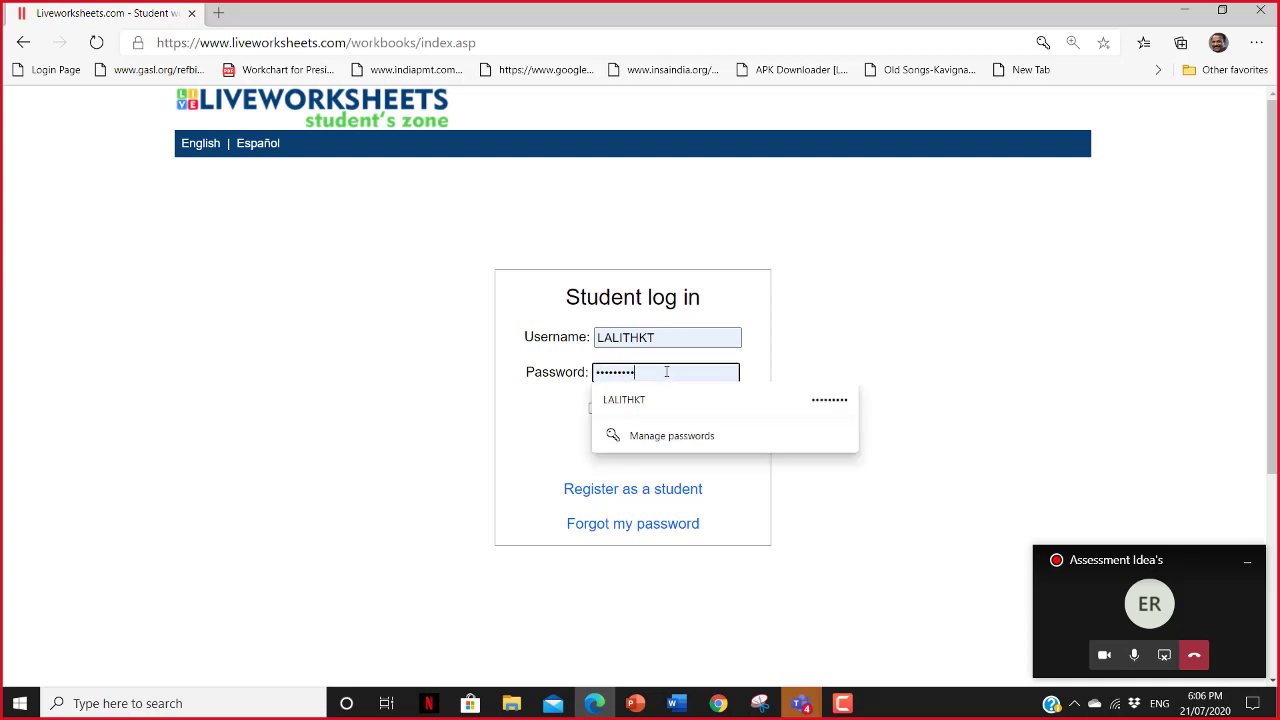
key(BackSpace)
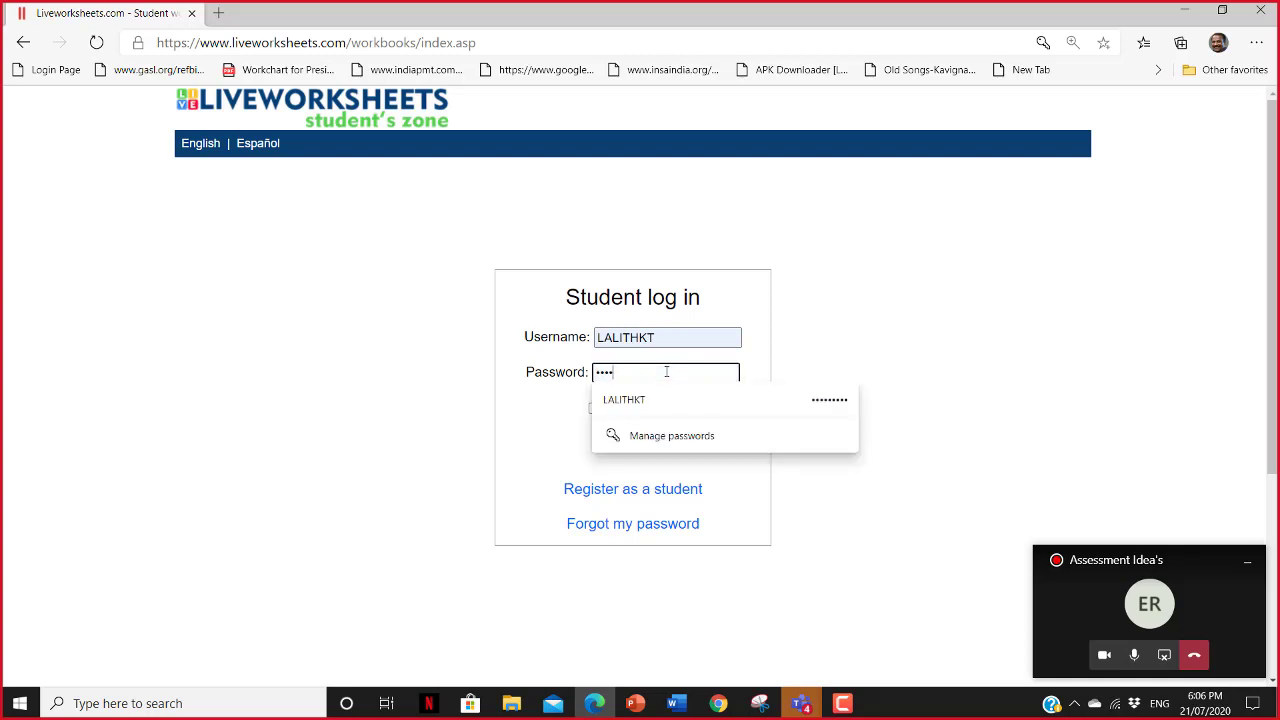
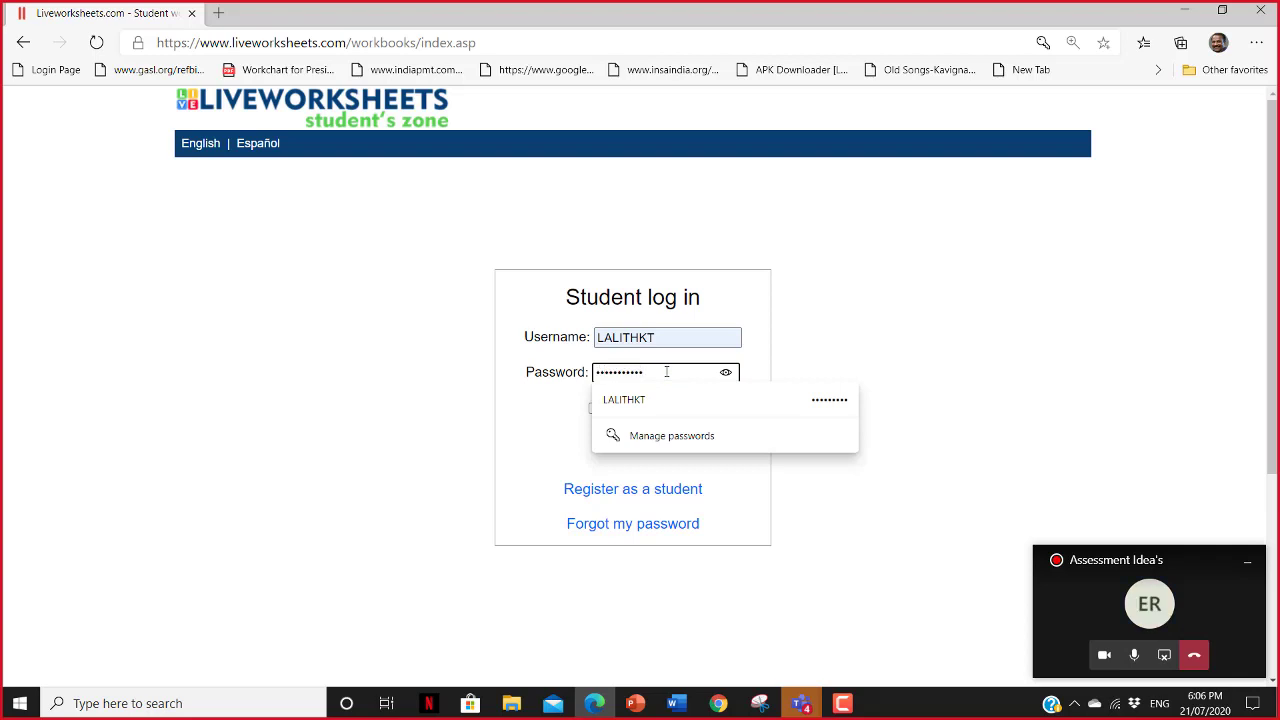
click(808, 352)
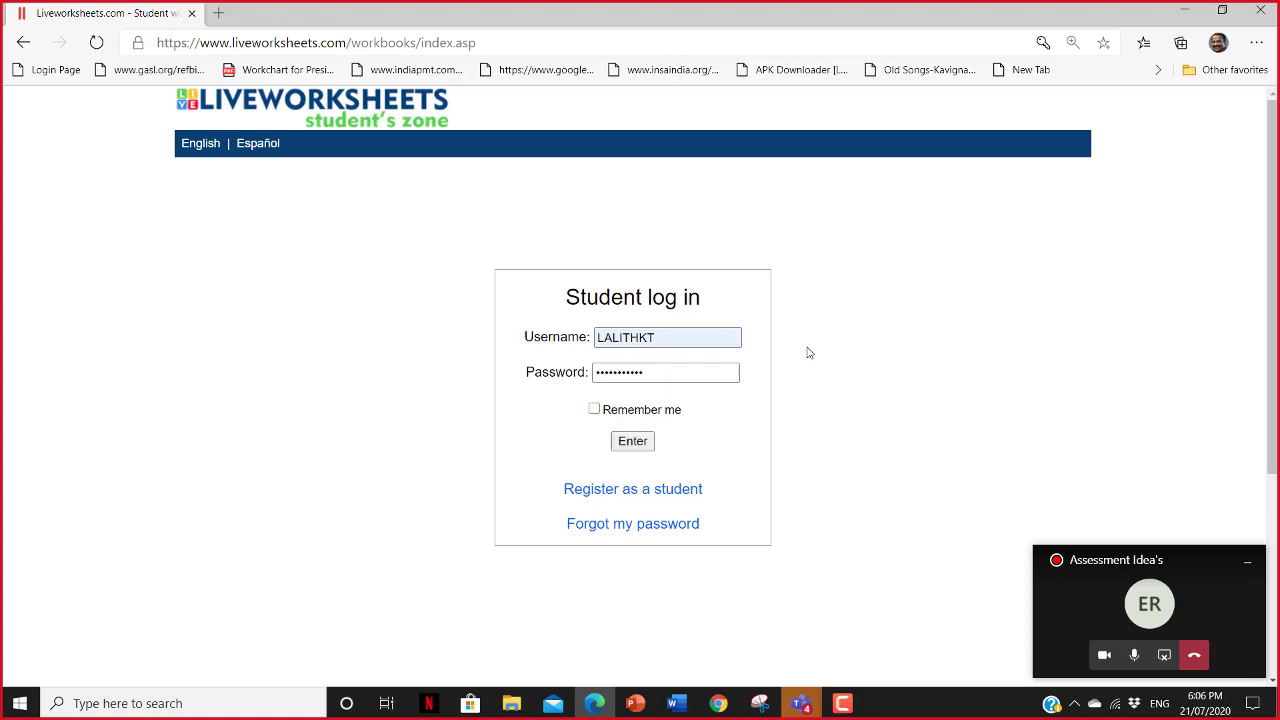
click(594, 409)
Re-enter the student's username and password and submit to reach My workbooks.
click(664, 338)
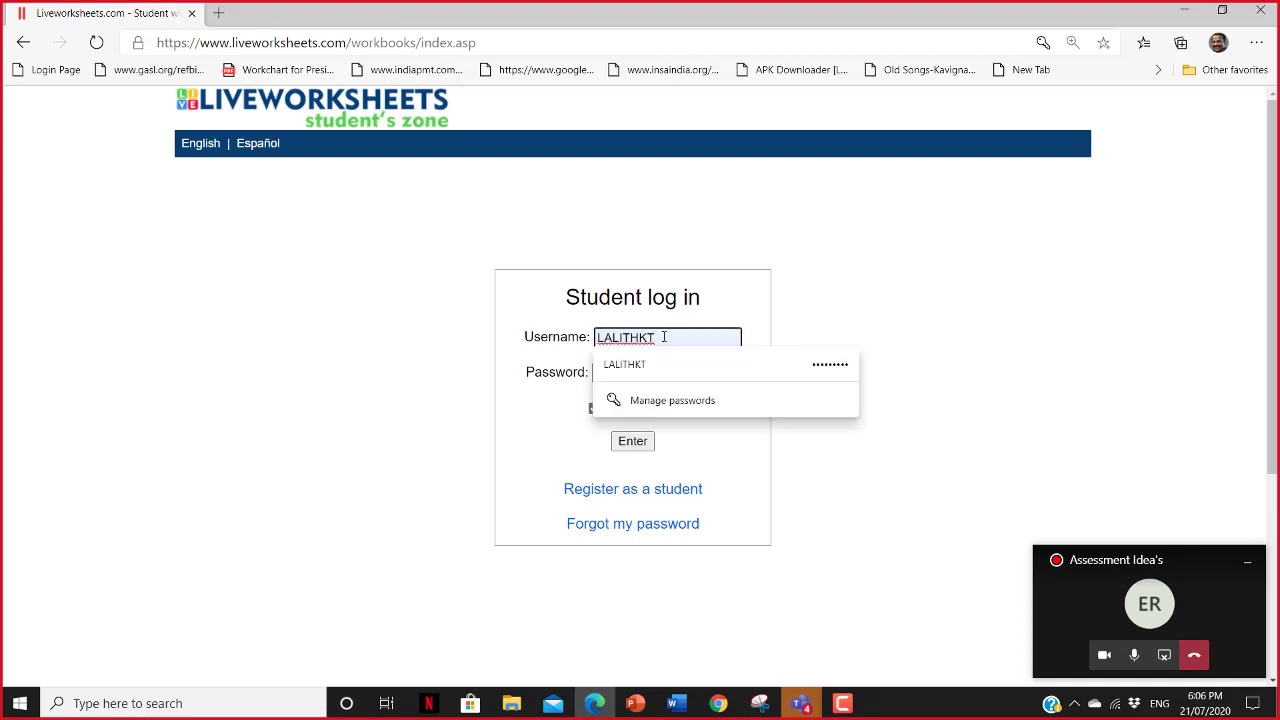
key(BackSpace)
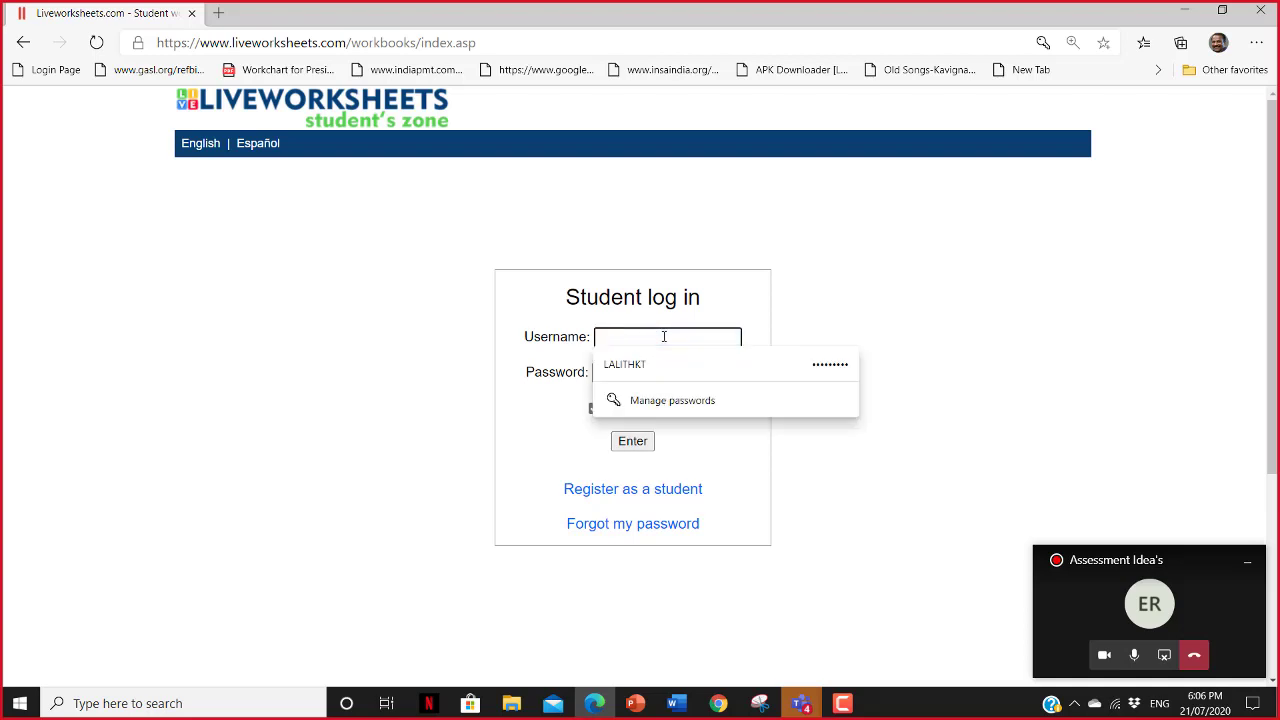
text(KOW)
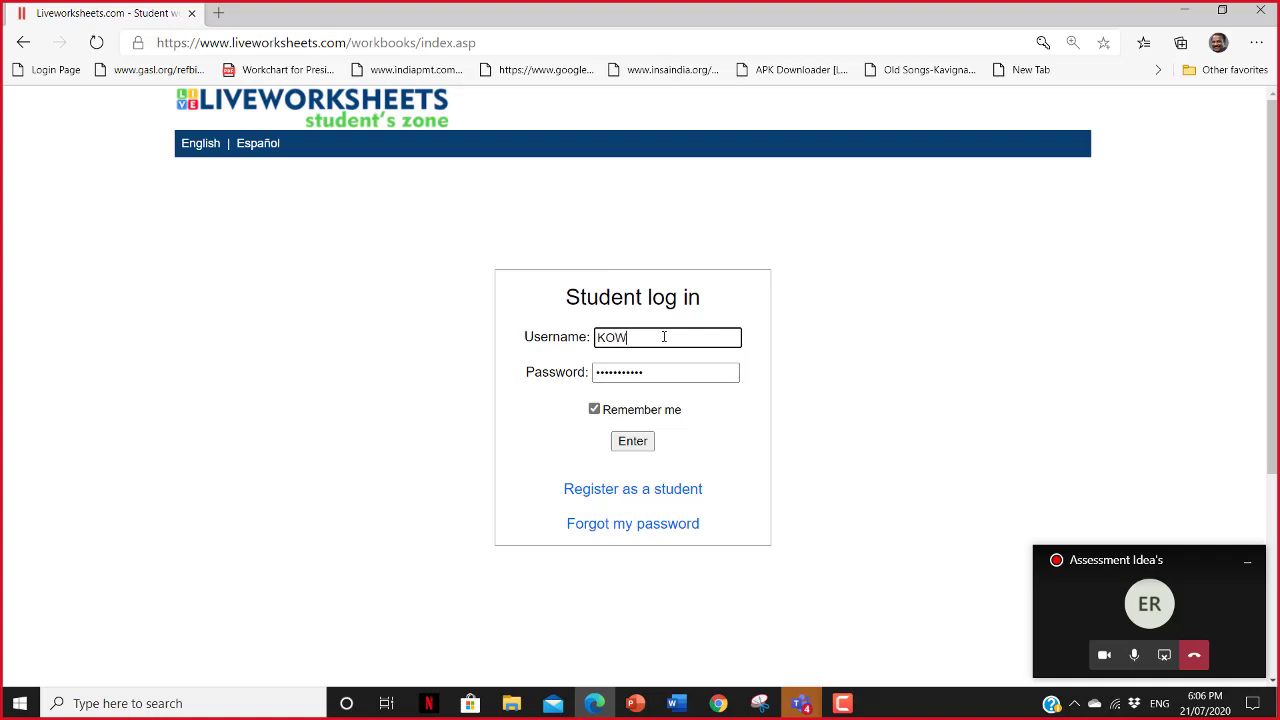
text(SHIKS)
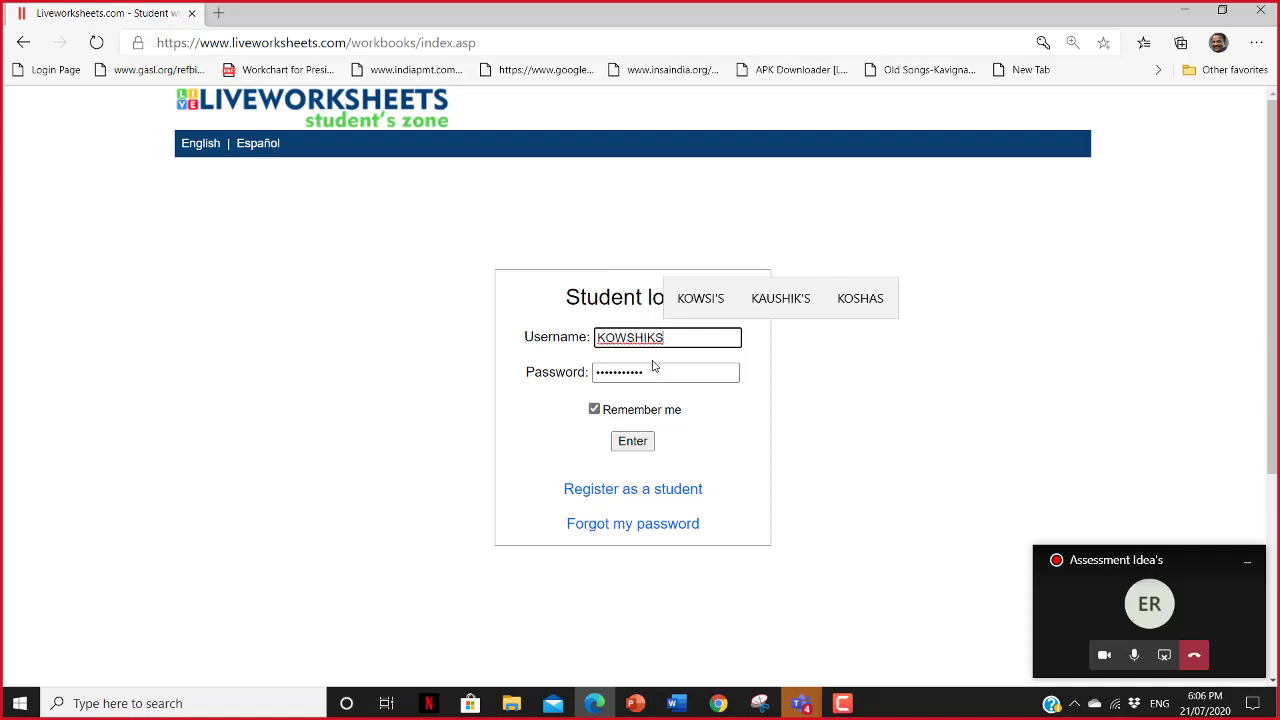
click(654, 372)
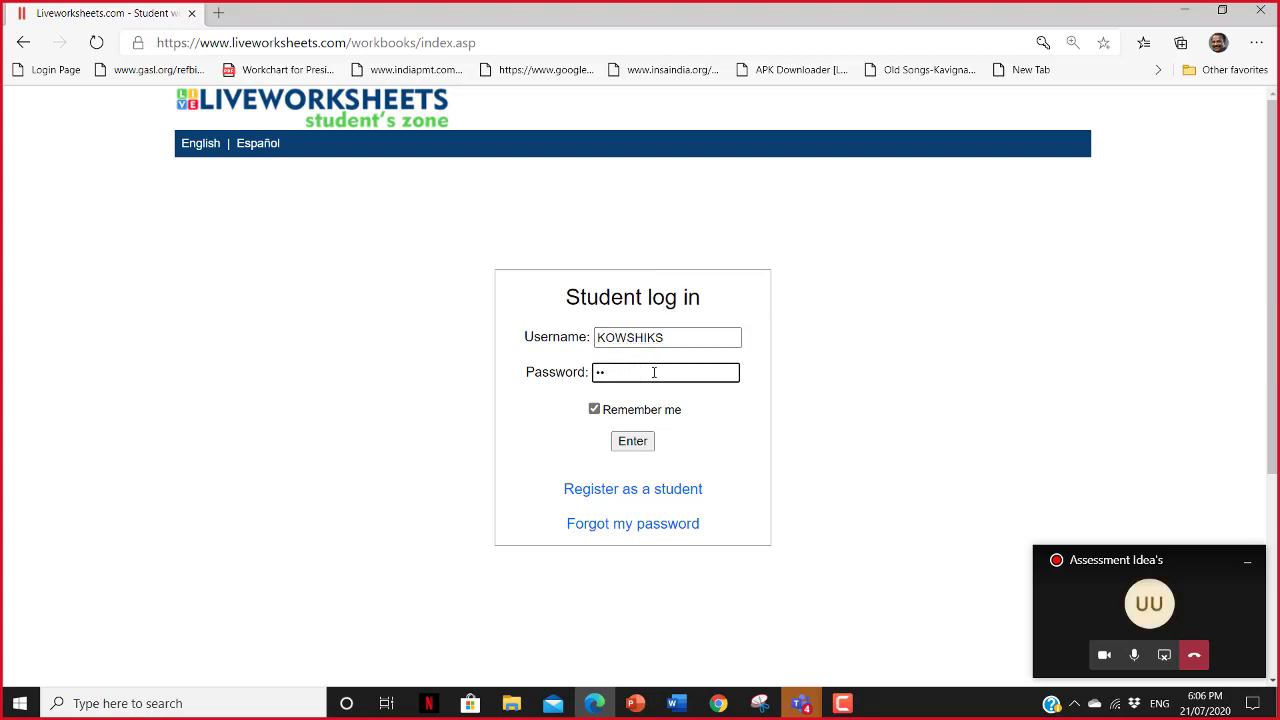
click(654, 372)
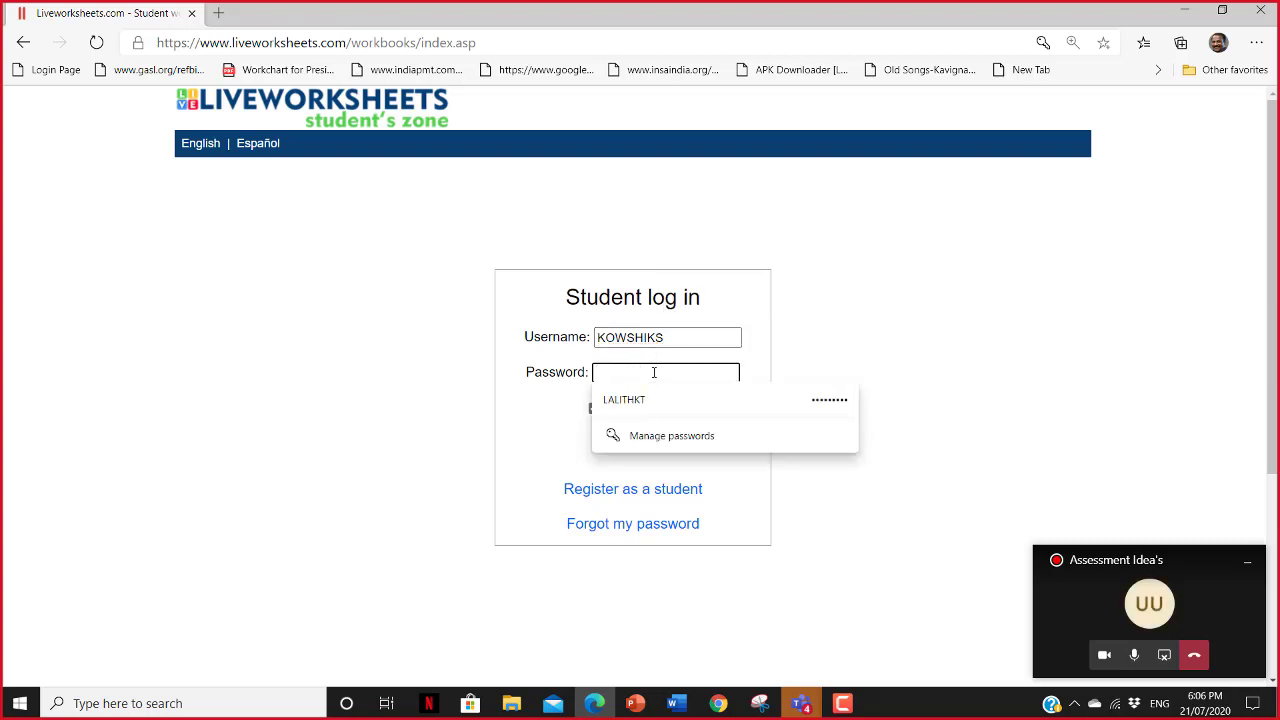
text(•••)
key(Return)
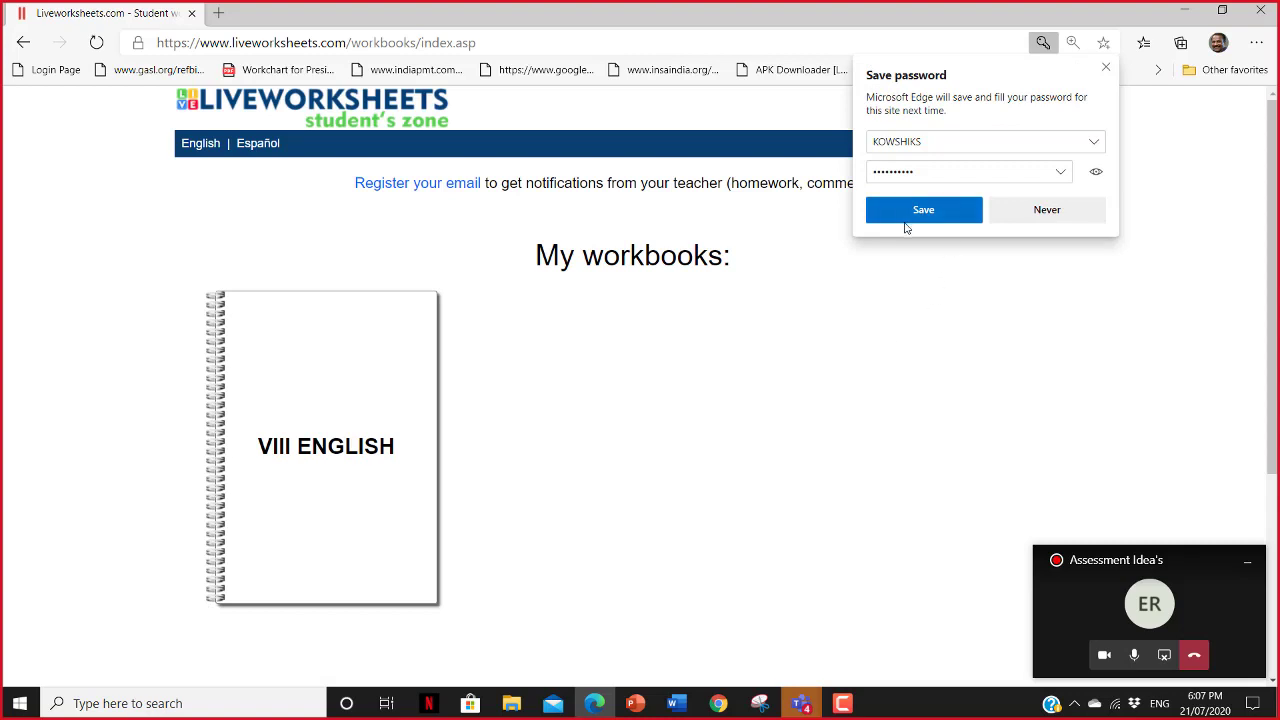
Save the log-in password in Edge and open the VIII ENGLISH workbook.
click(907, 222)
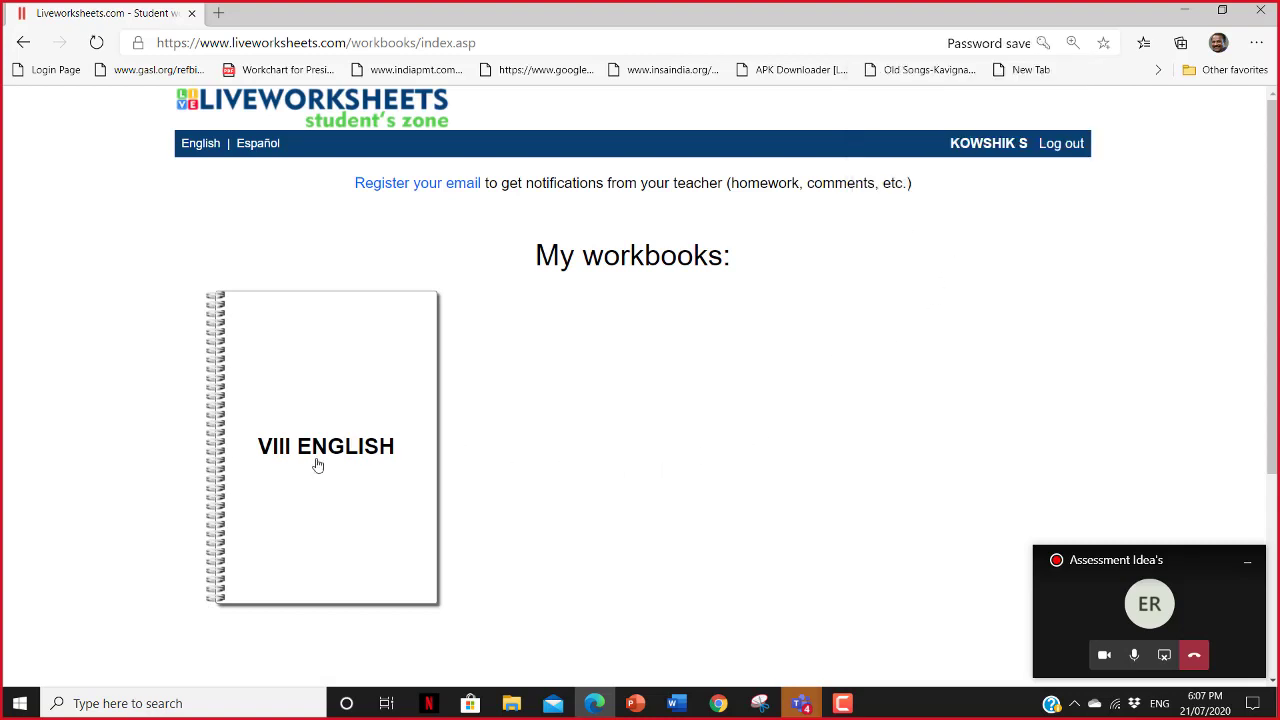
scroll(337, 454, down, 2)
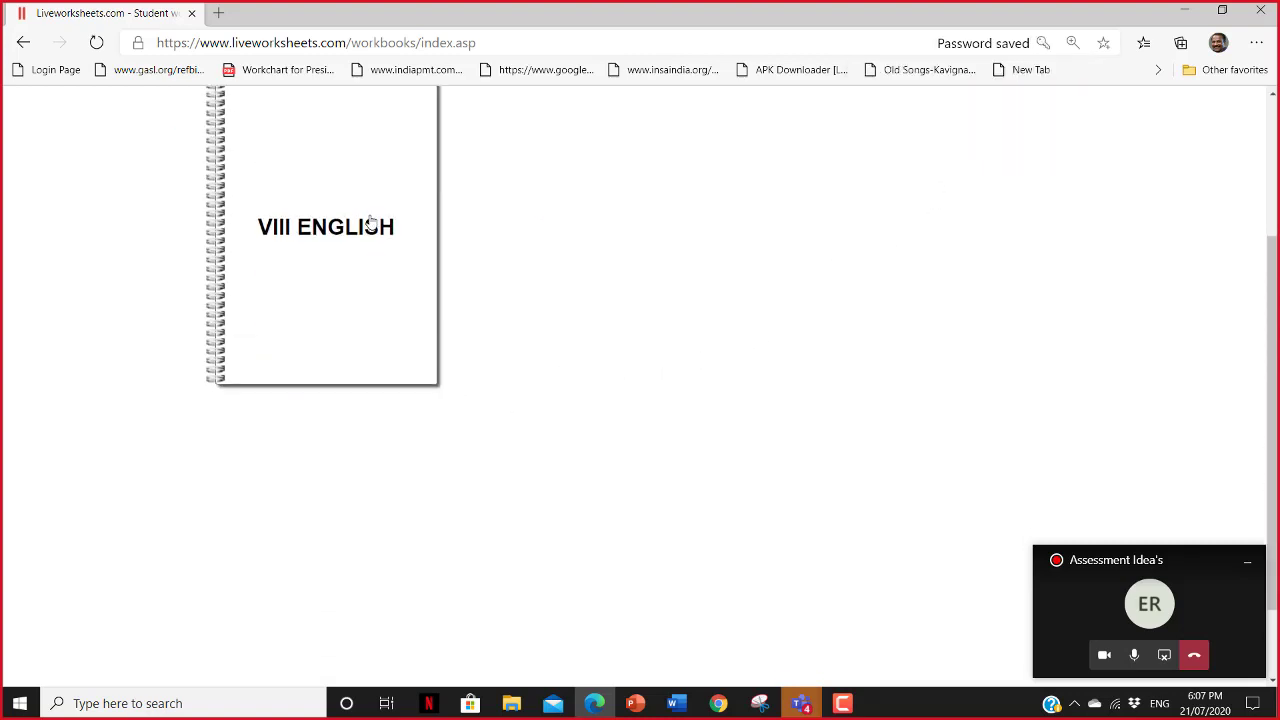
click(329, 314)
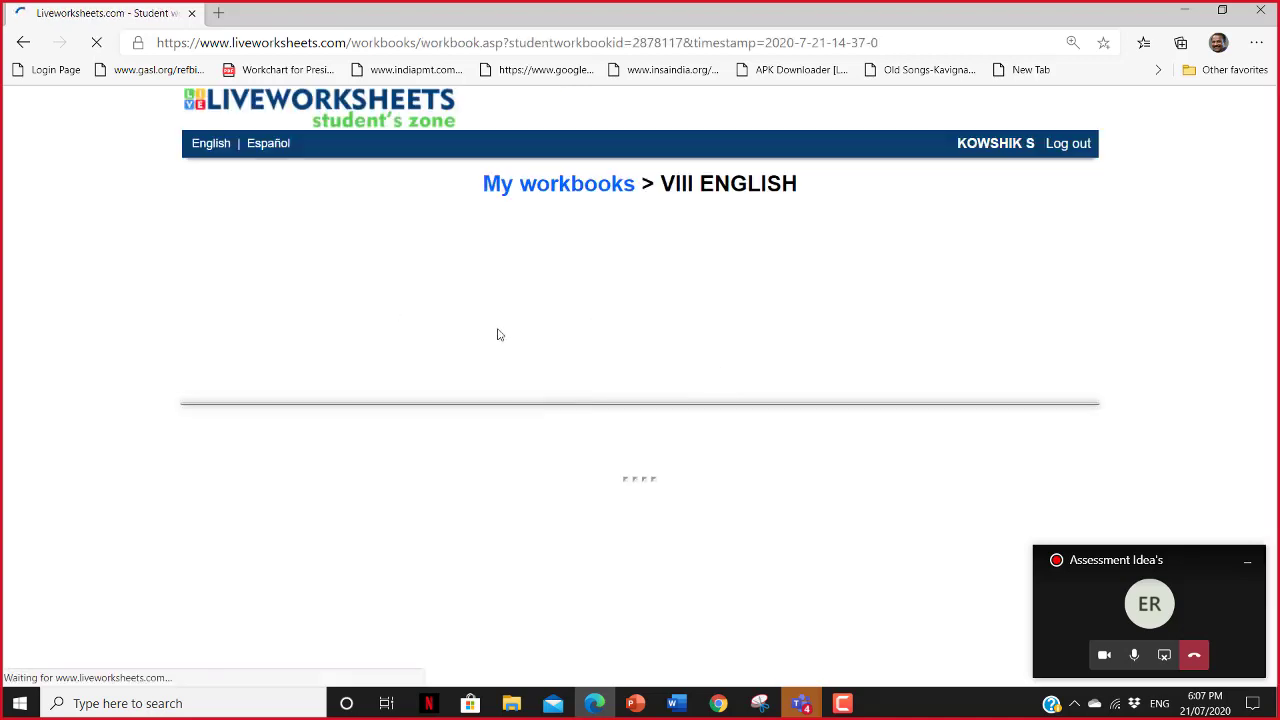
Review the workbook's completed exercises, paging forward through the thumbnails.
scroll(757, 337, down, 5)
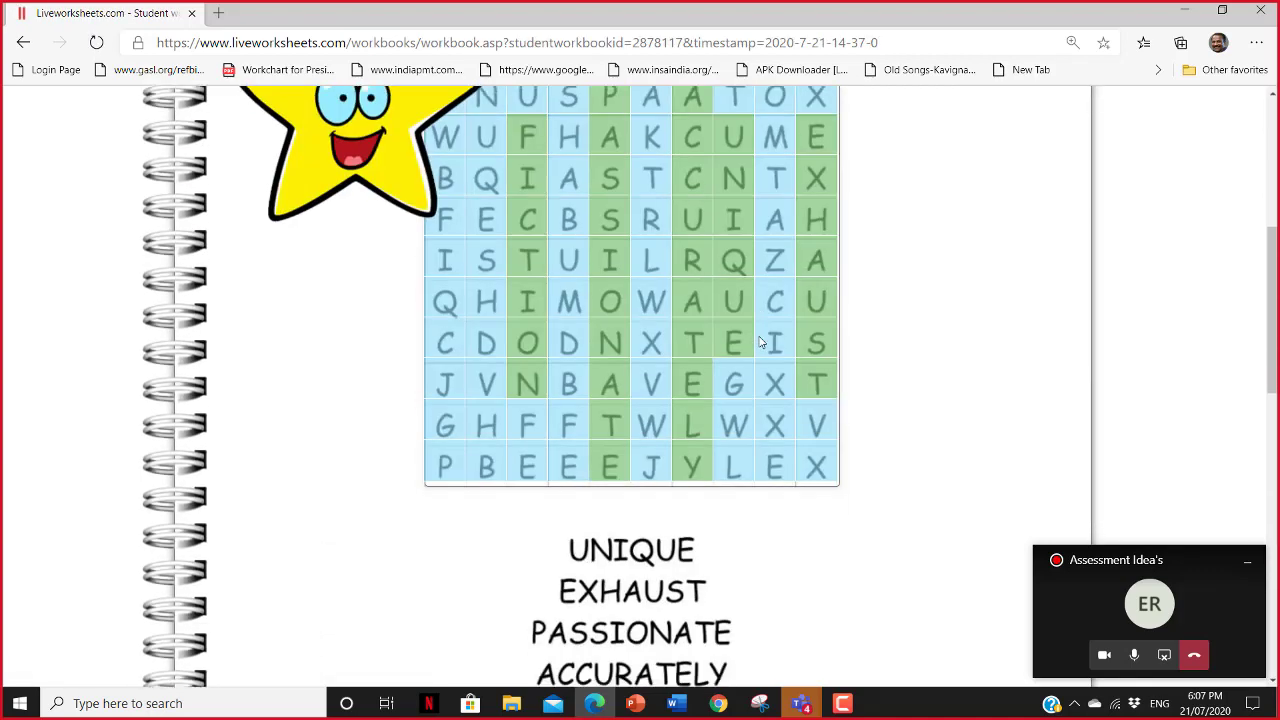
scroll(760, 343, down, 10)
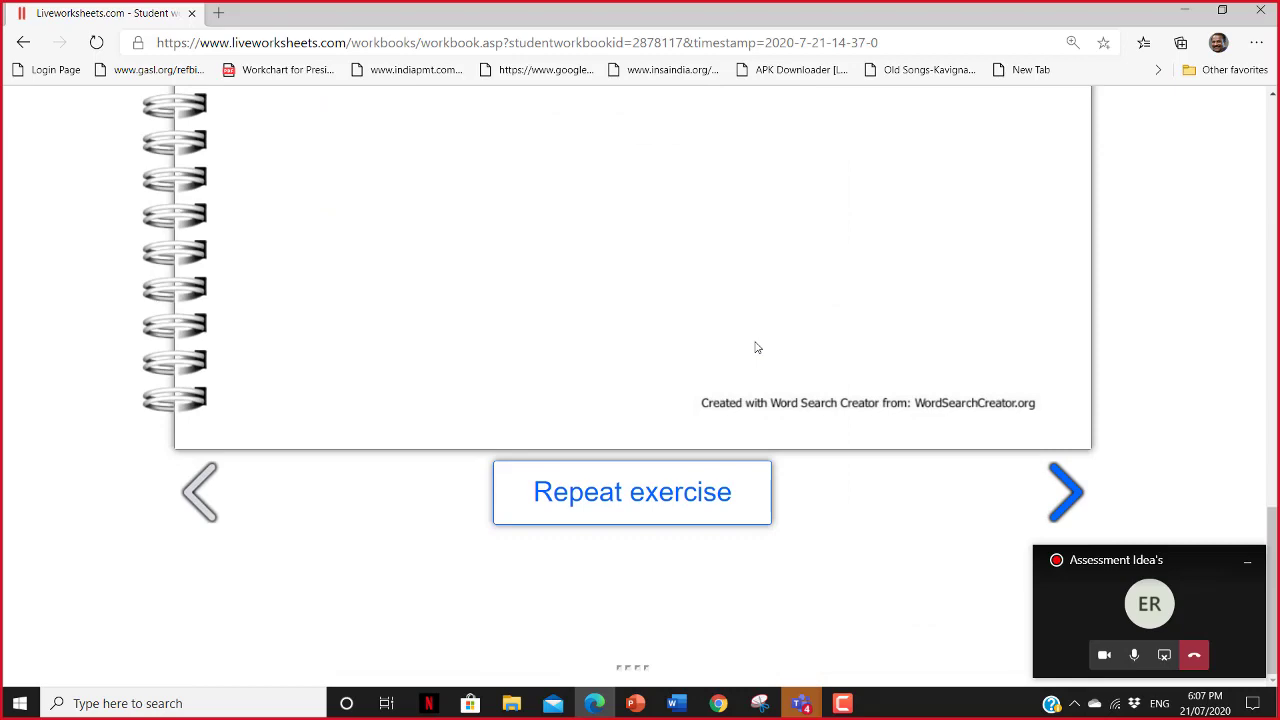
scroll(757, 347, up, 15)
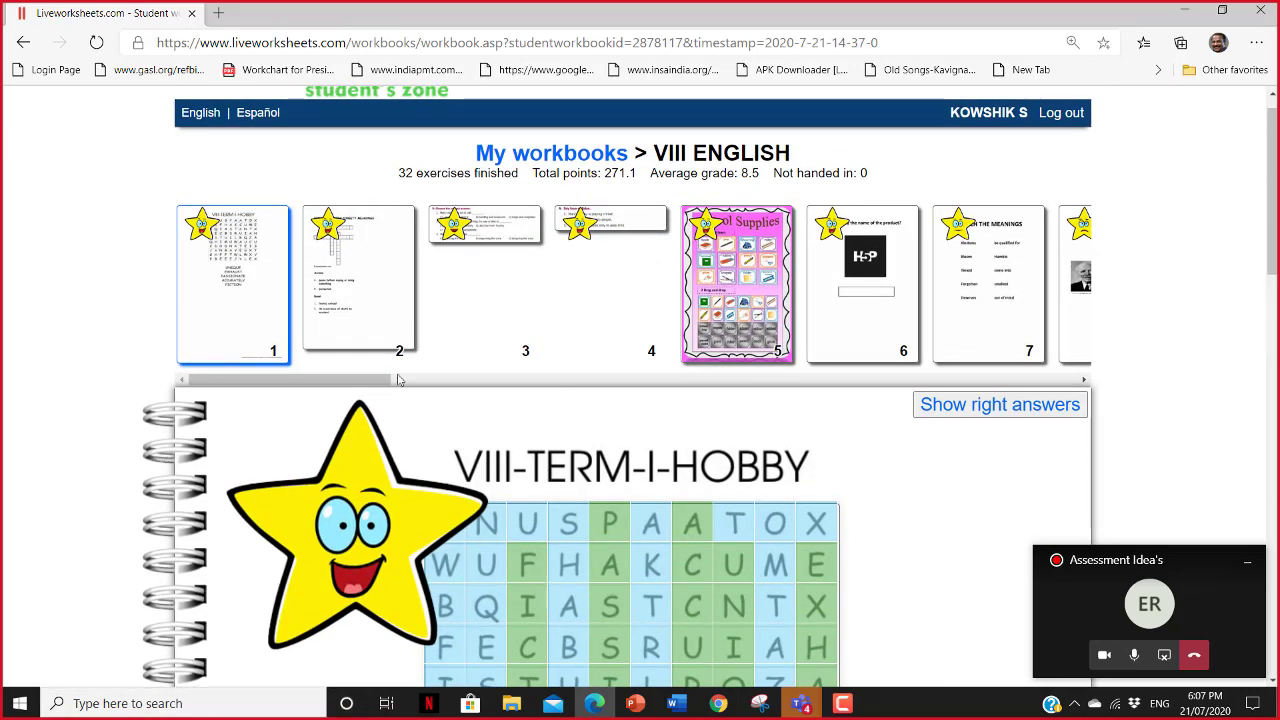
scroll(350, 380, down, 10)
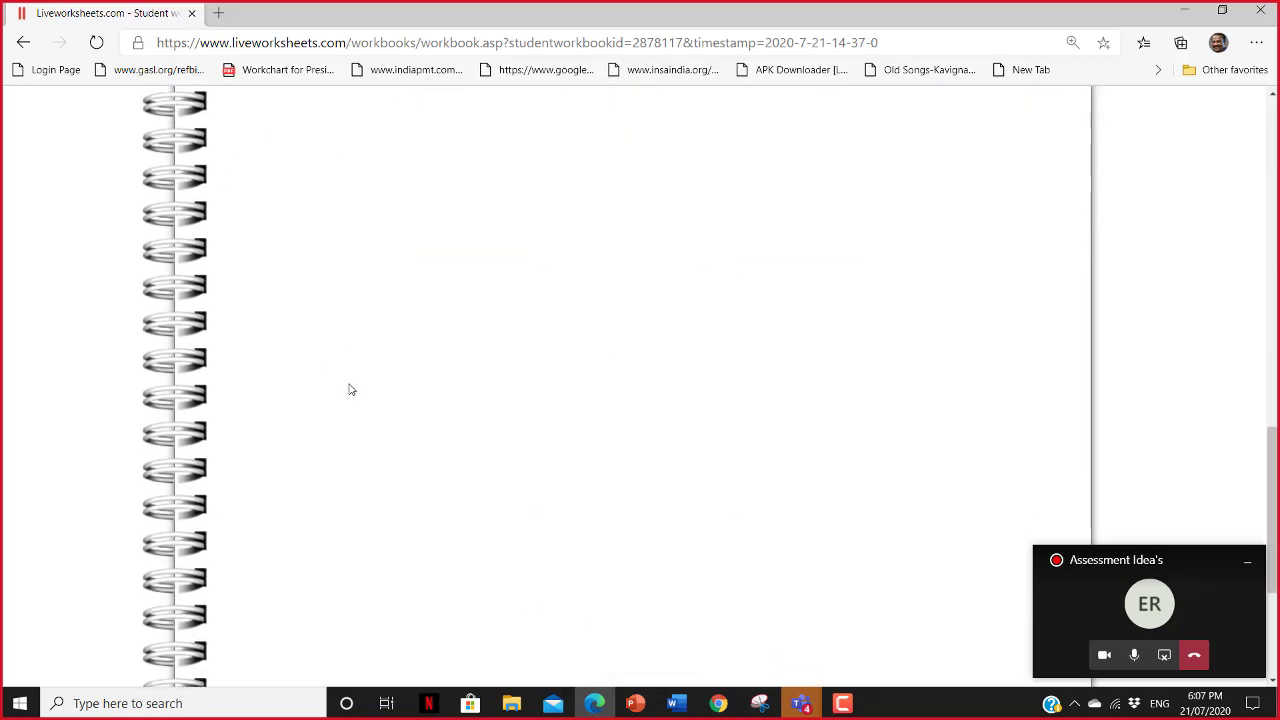
scroll(350, 390, down, 3)
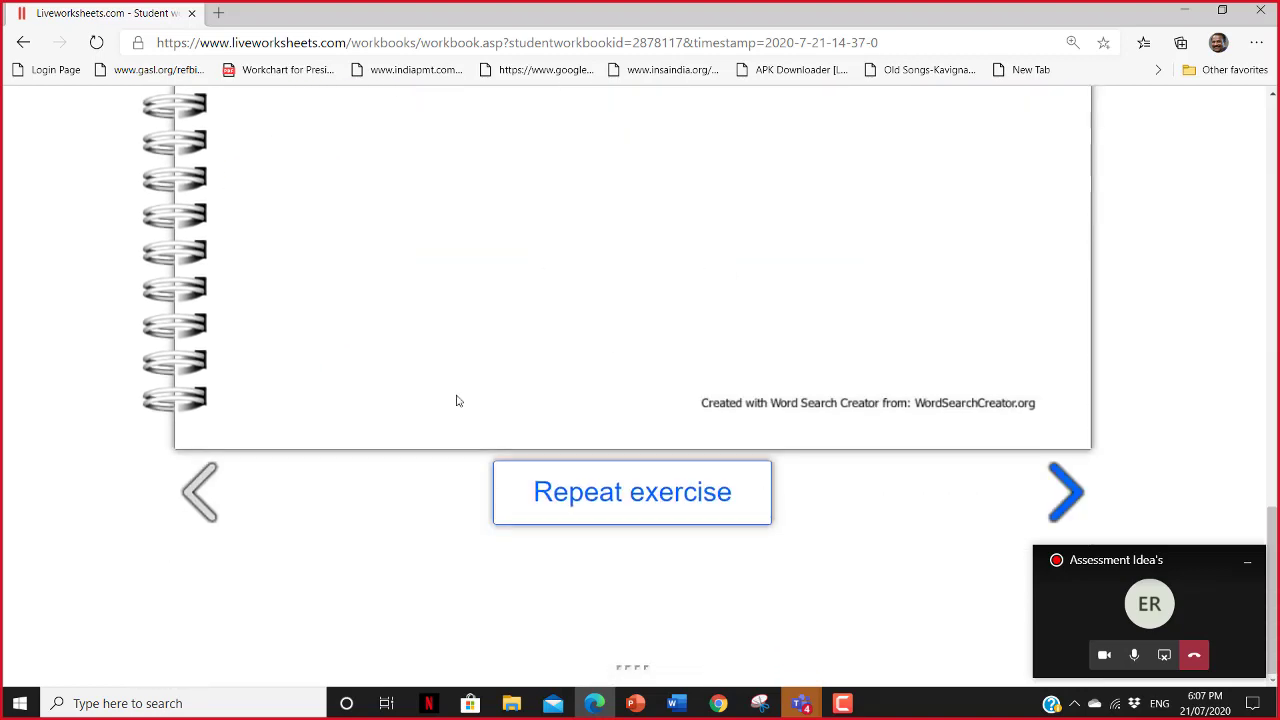
click(1068, 490)
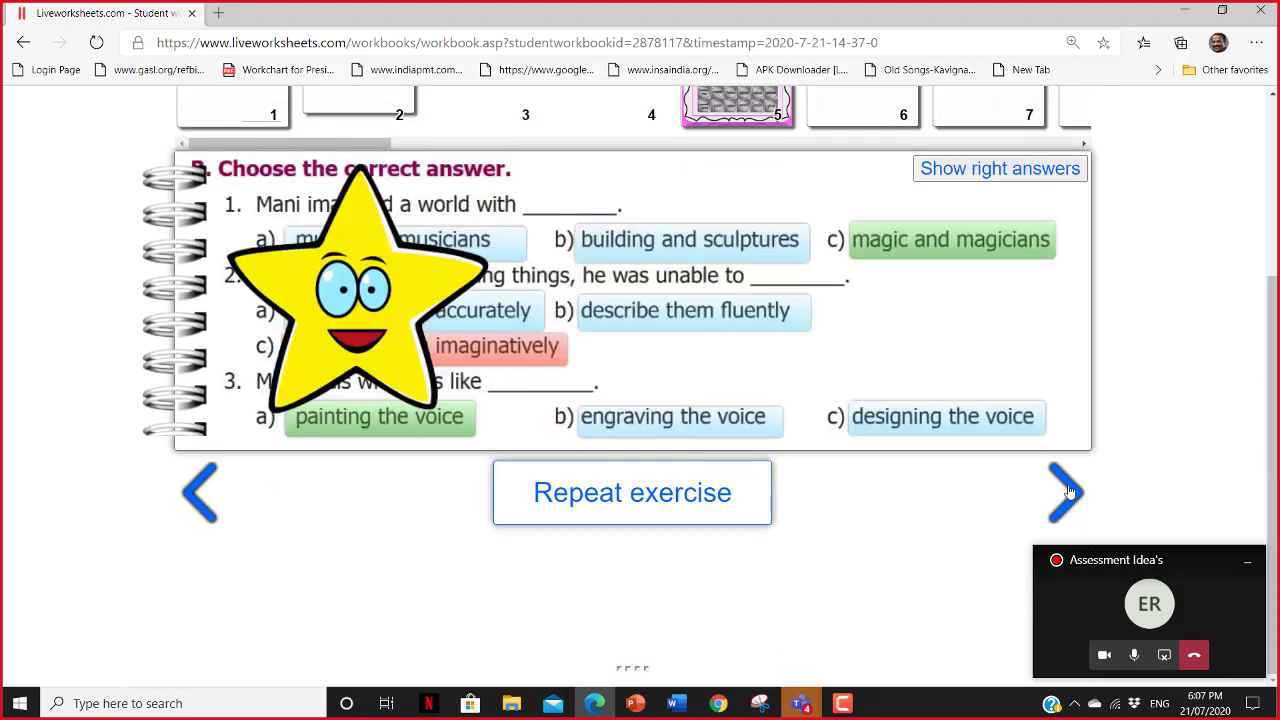
click(1068, 490)
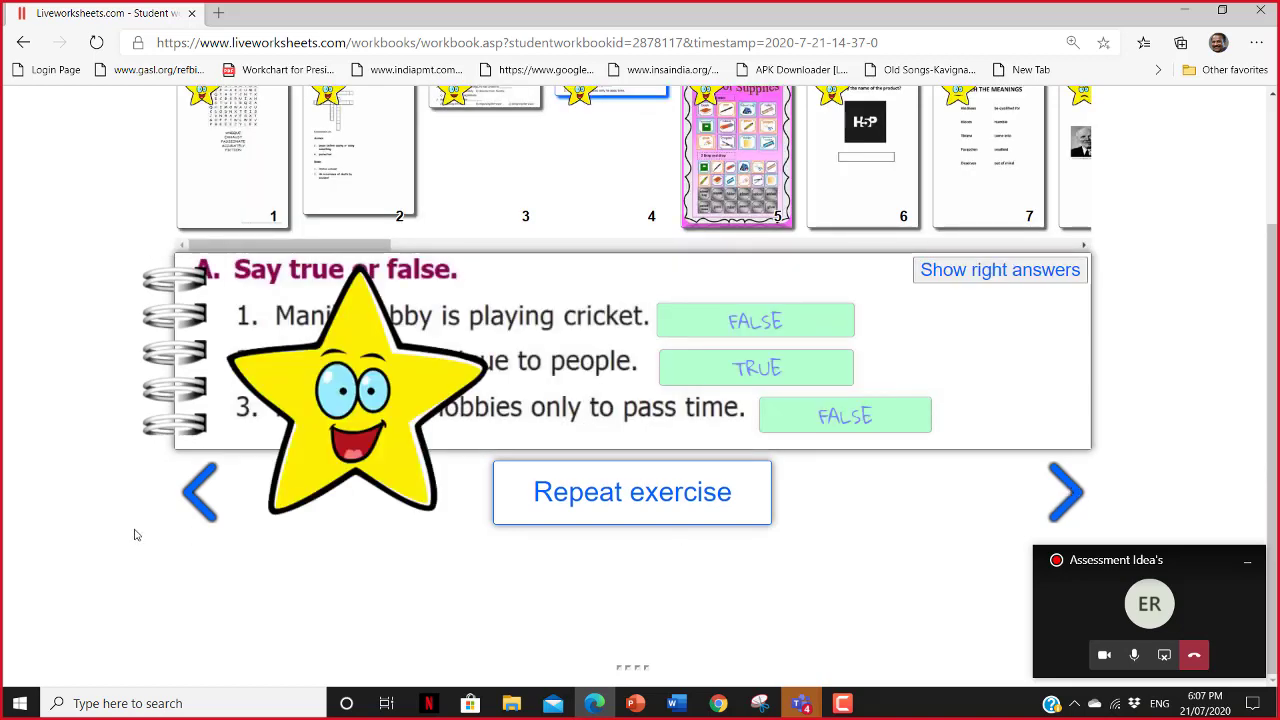
Display worksheet 1, the VIII-TERM-I-HOBBY word search.
double_click(193, 503)
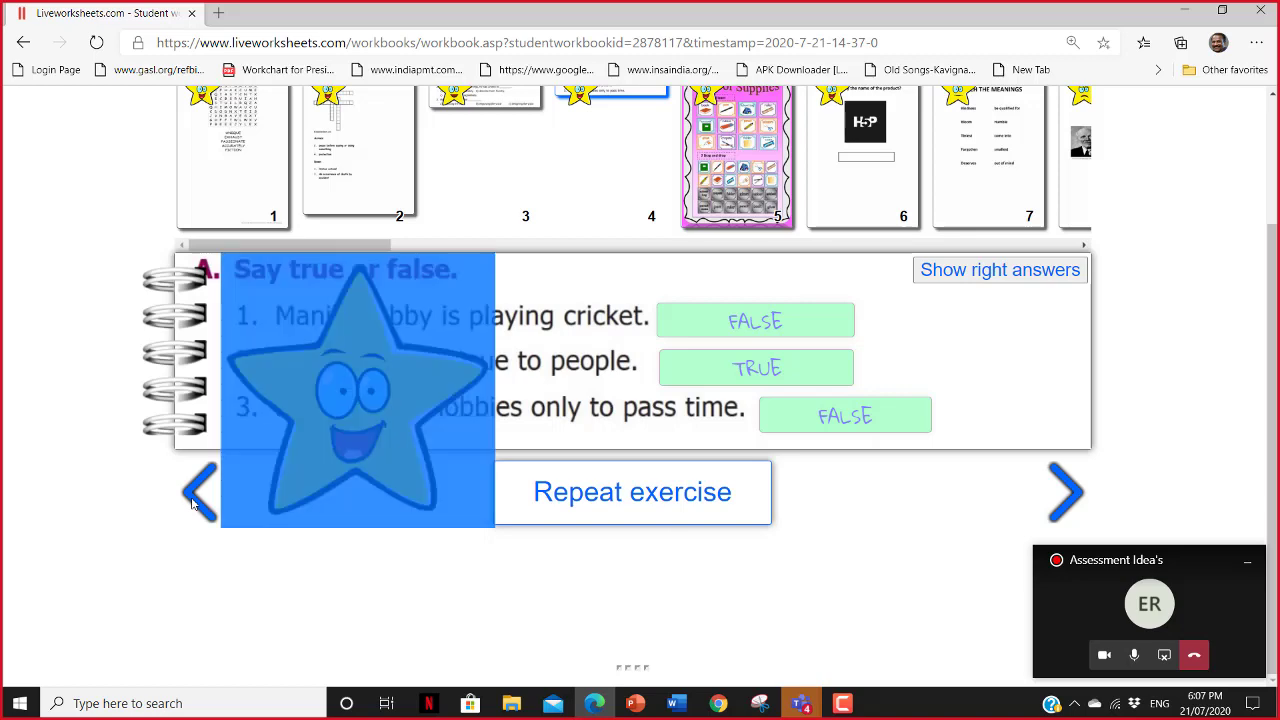
click(945, 351)
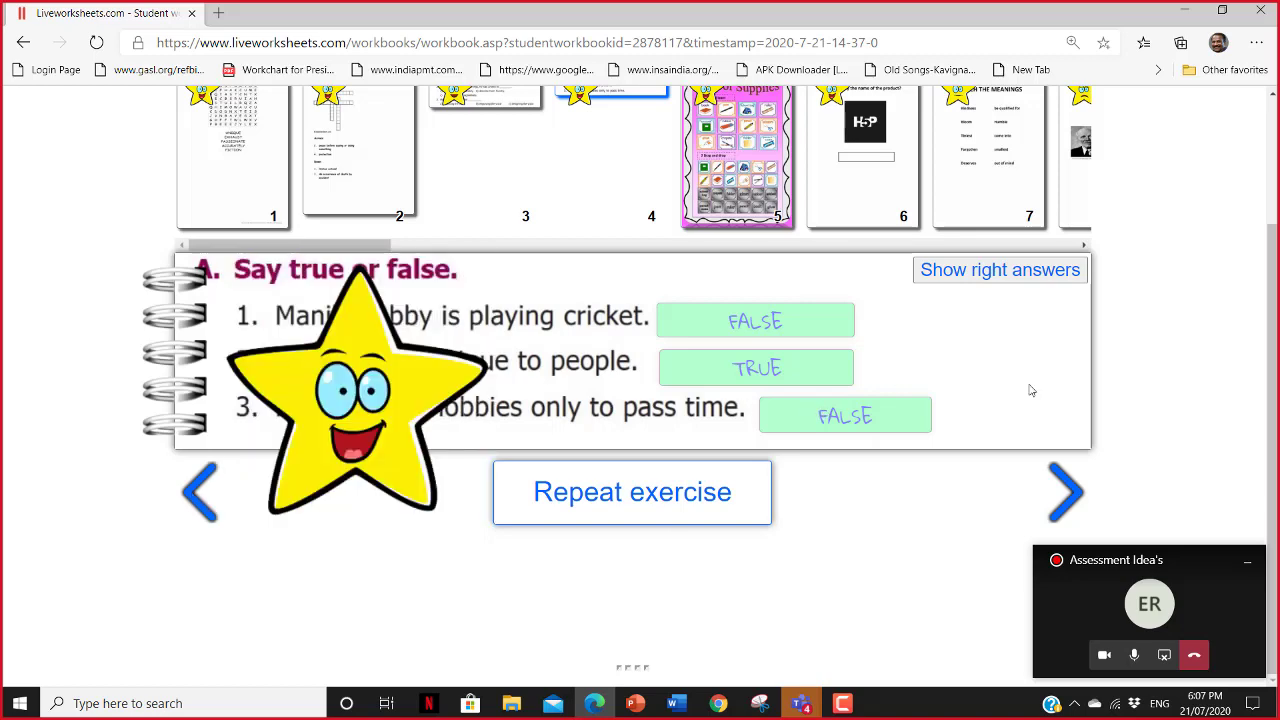
scroll(1030, 388, up, 2)
click(262, 318)
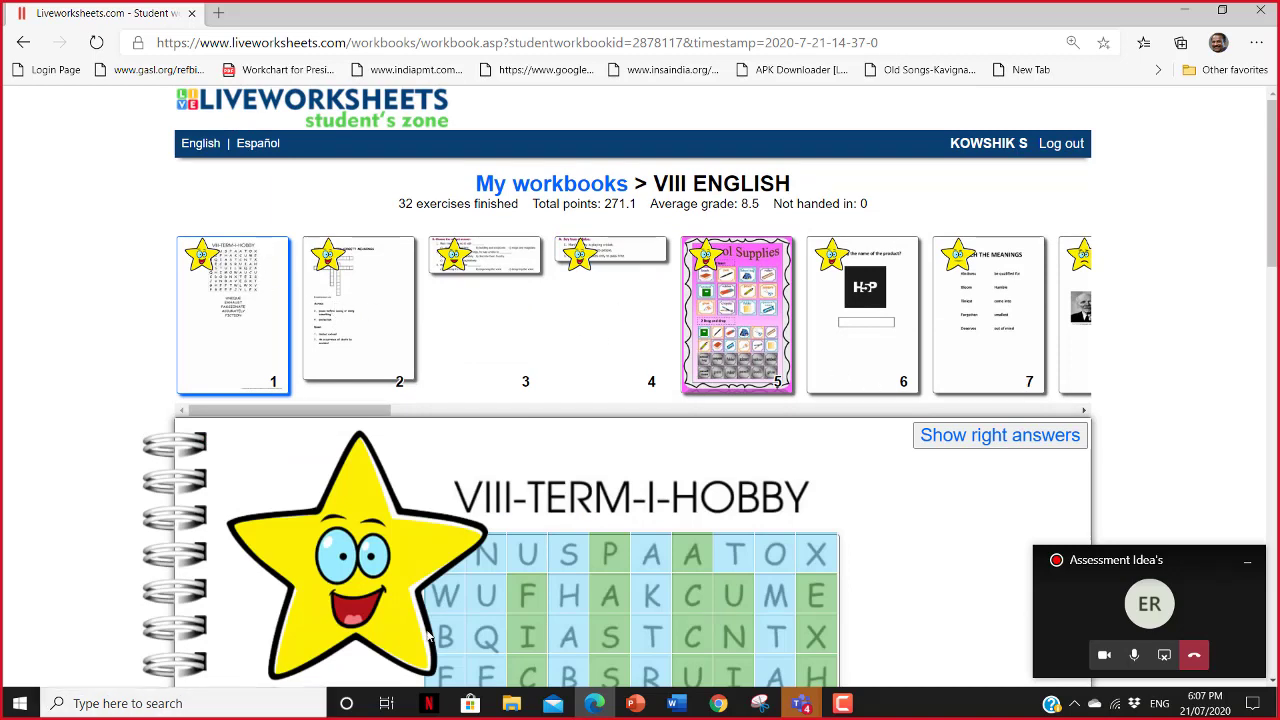
scroll(519, 541, down, 5)
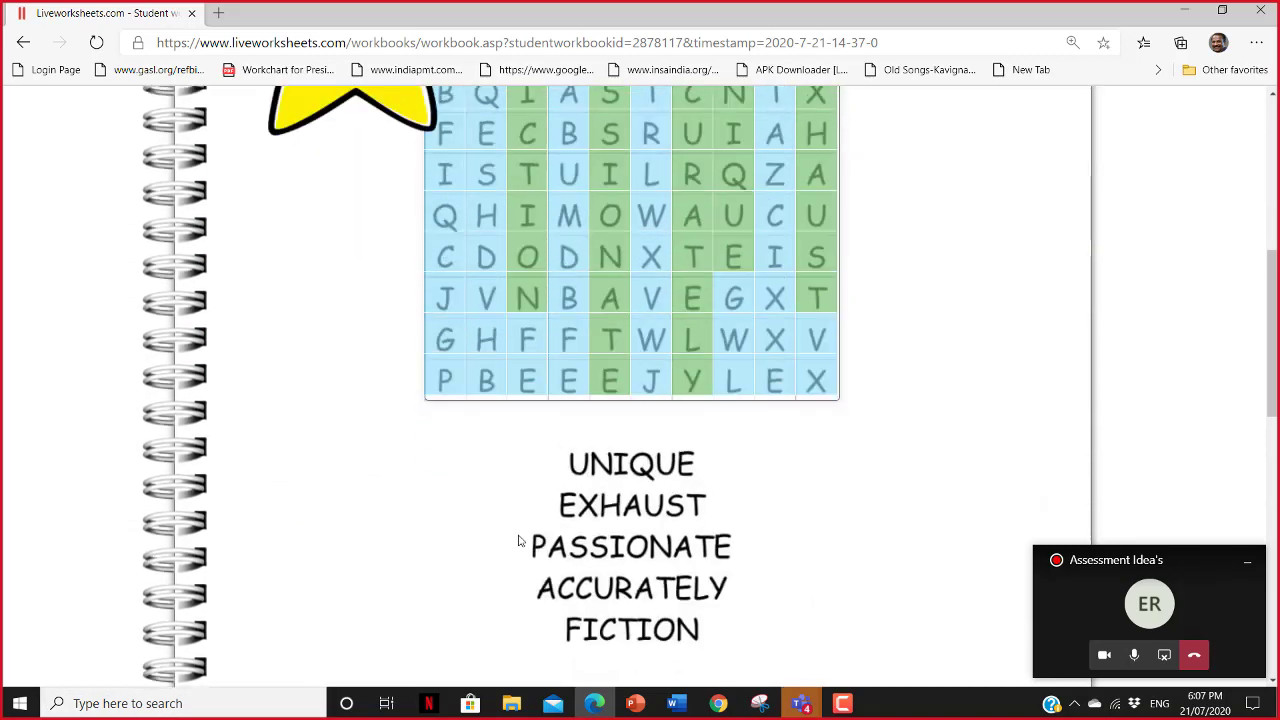
scroll(519, 541, up, 3)
scroll(519, 541, up, 3)
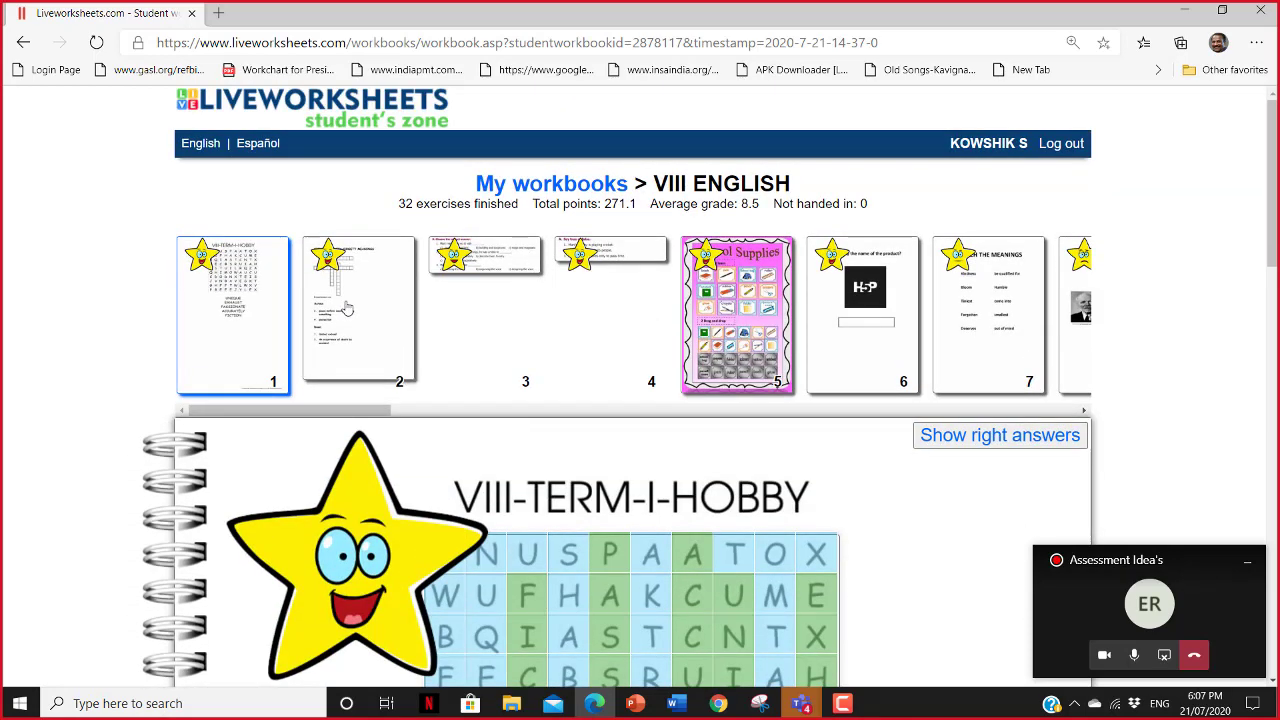
Open worksheet 2, the VIII-TERM-I-JIM CORBETT MEANINGS crossword.
click(348, 307)
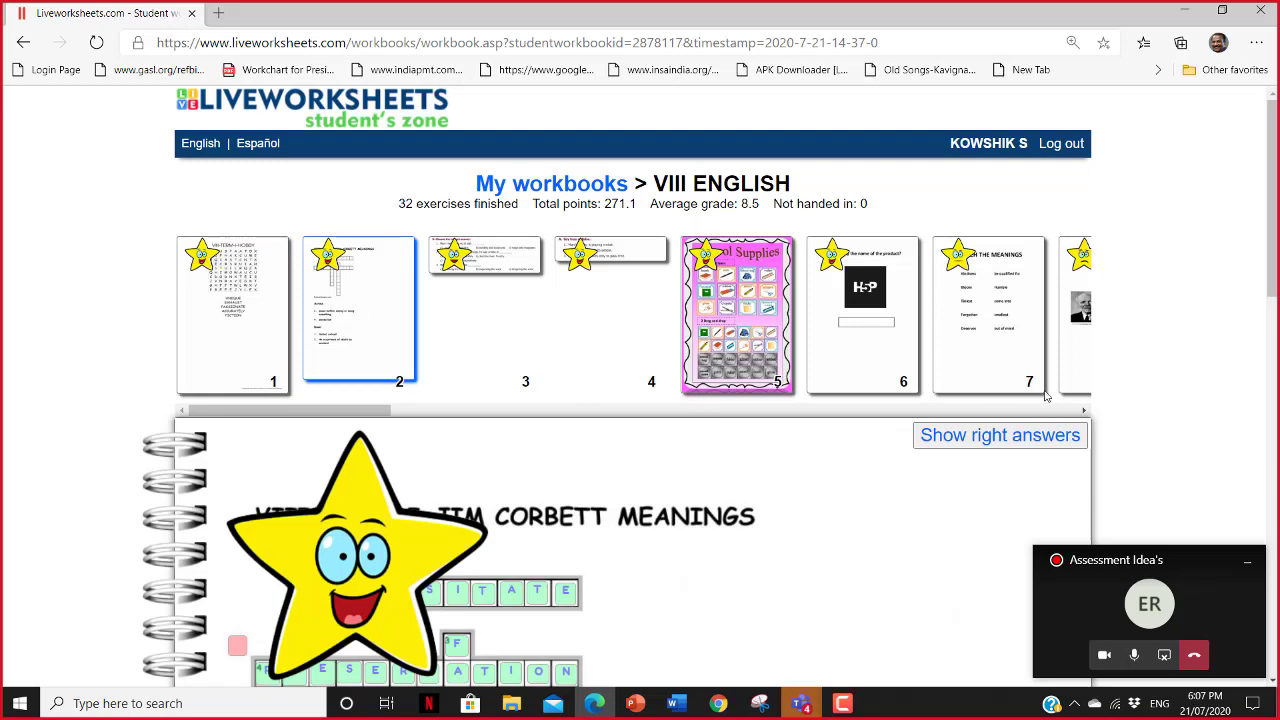
click(1083, 411)
drag(1083, 411, 1083, 413)
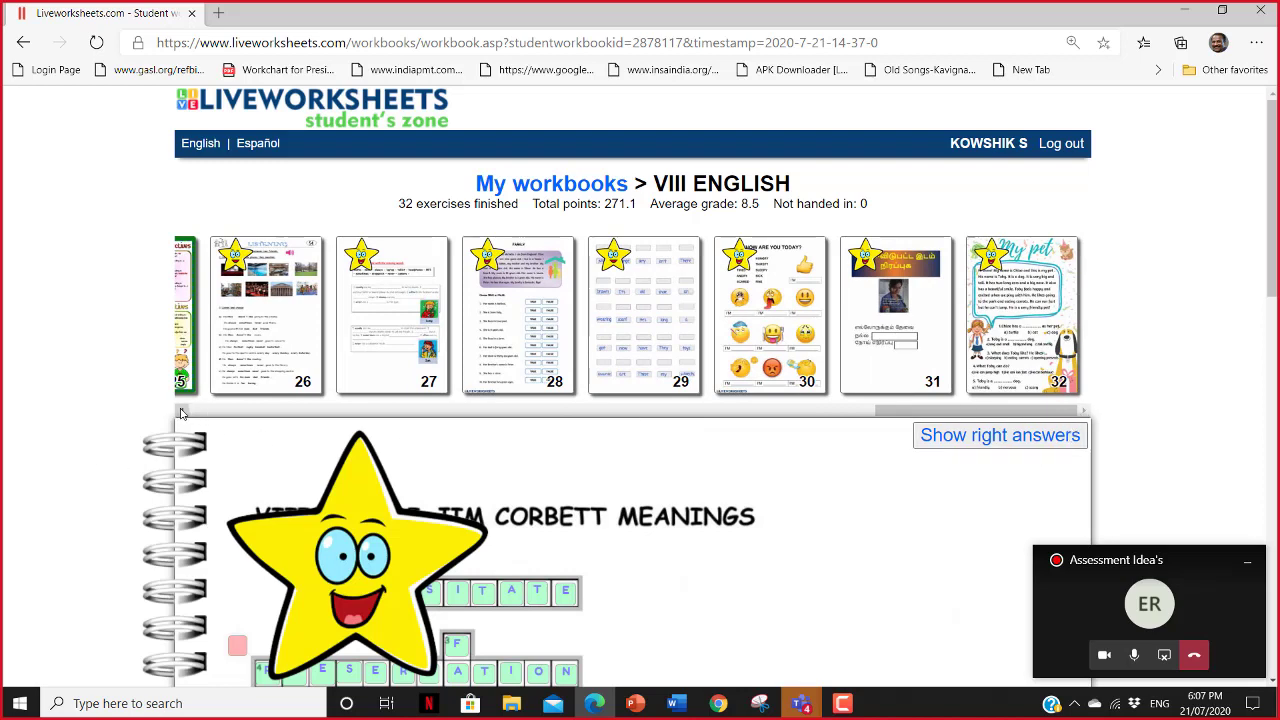
drag(181, 413, 181, 413)
Restart the crossword with Repeat exercise at the bottom of the page.
scroll(813, 329, down, 3)
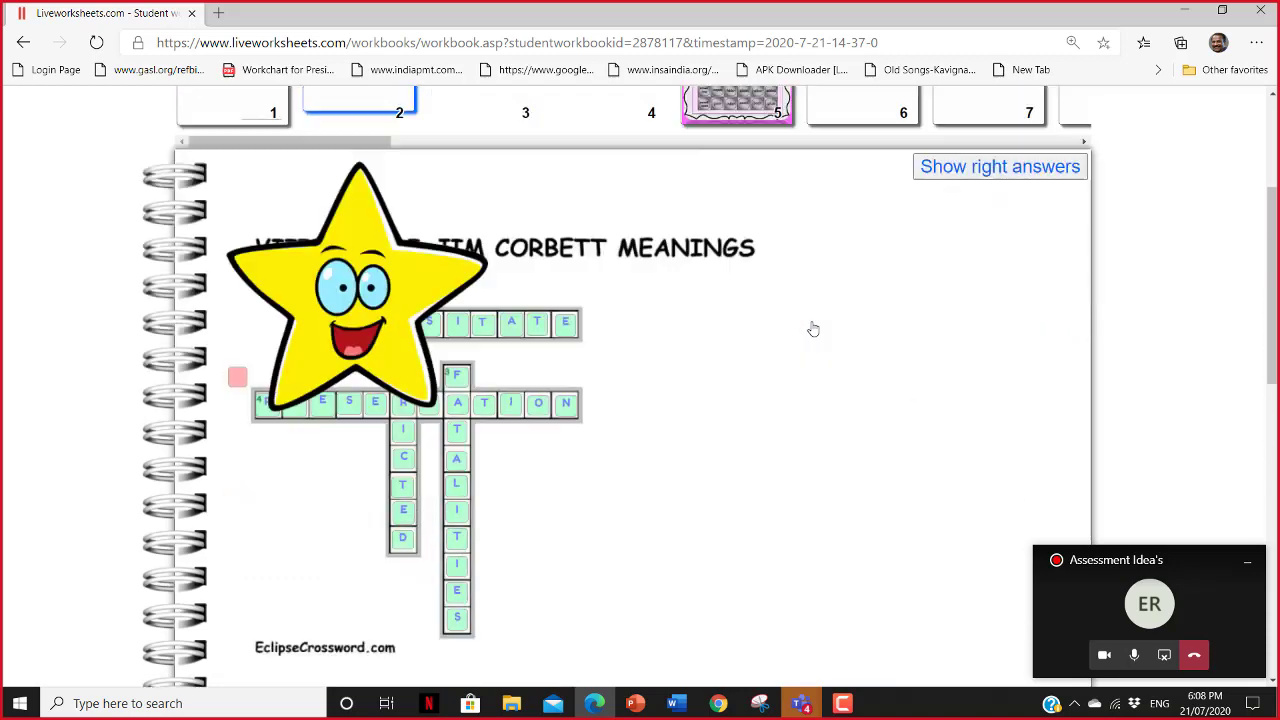
scroll(813, 329, down, 4)
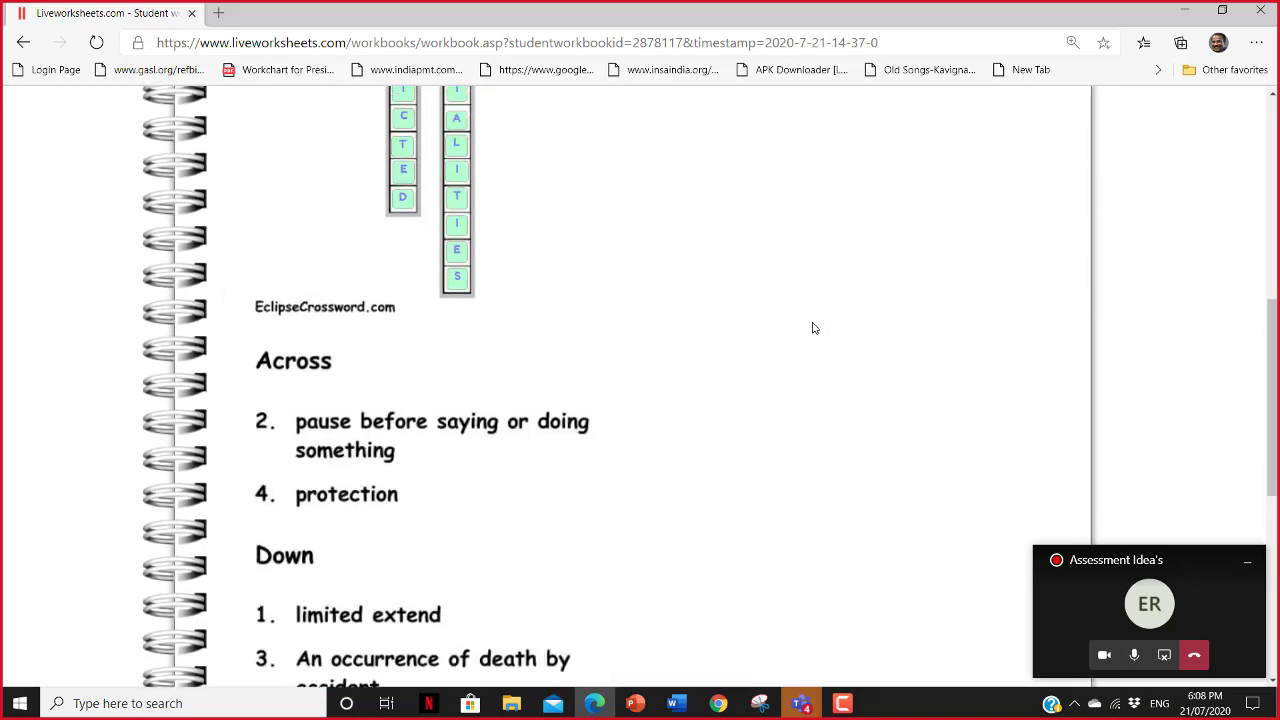
scroll(813, 329, up, 4)
scroll(813, 329, down, 5)
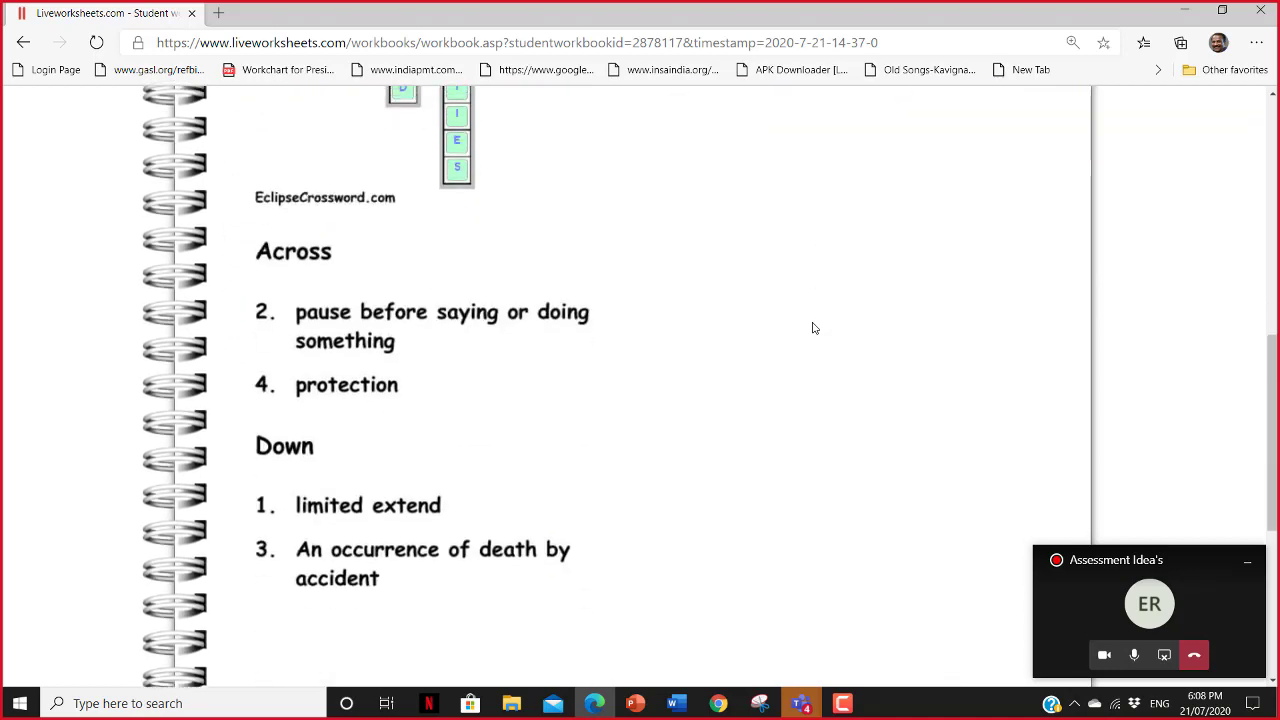
scroll(813, 329, down, 5)
scroll(813, 329, up, 1)
scroll(813, 329, down, 1)
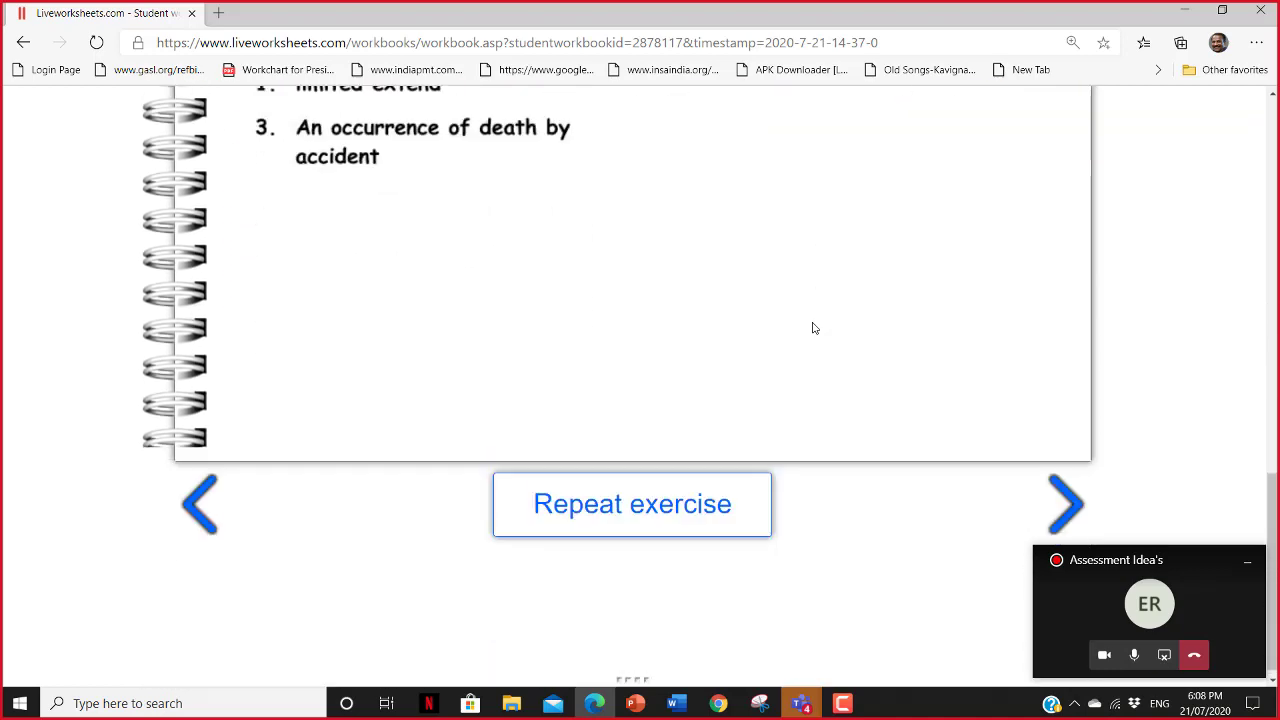
click(633, 493)
Scroll through the reset crossword to confirm its grid is blank.
scroll(743, 352, up, 10)
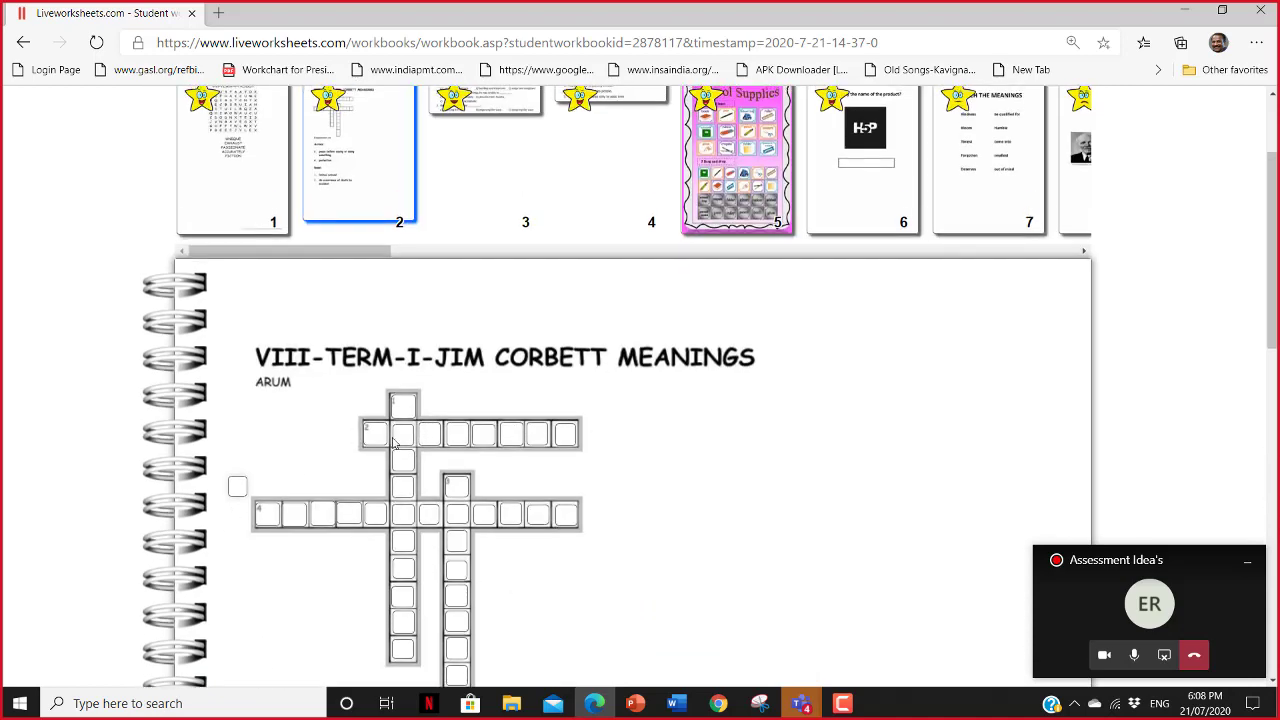
scroll(797, 467, down, 1)
scroll(798, 468, down, 5)
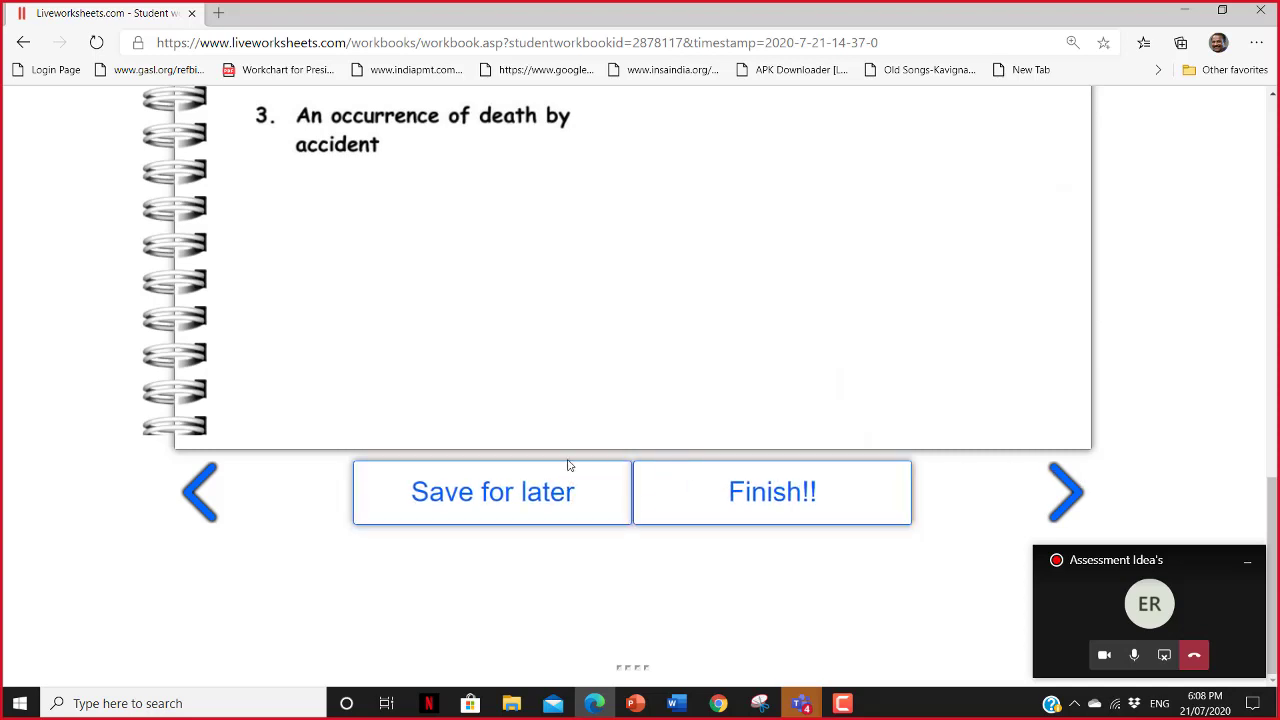
scroll(703, 305, up, 3)
scroll(702, 305, up, 5)
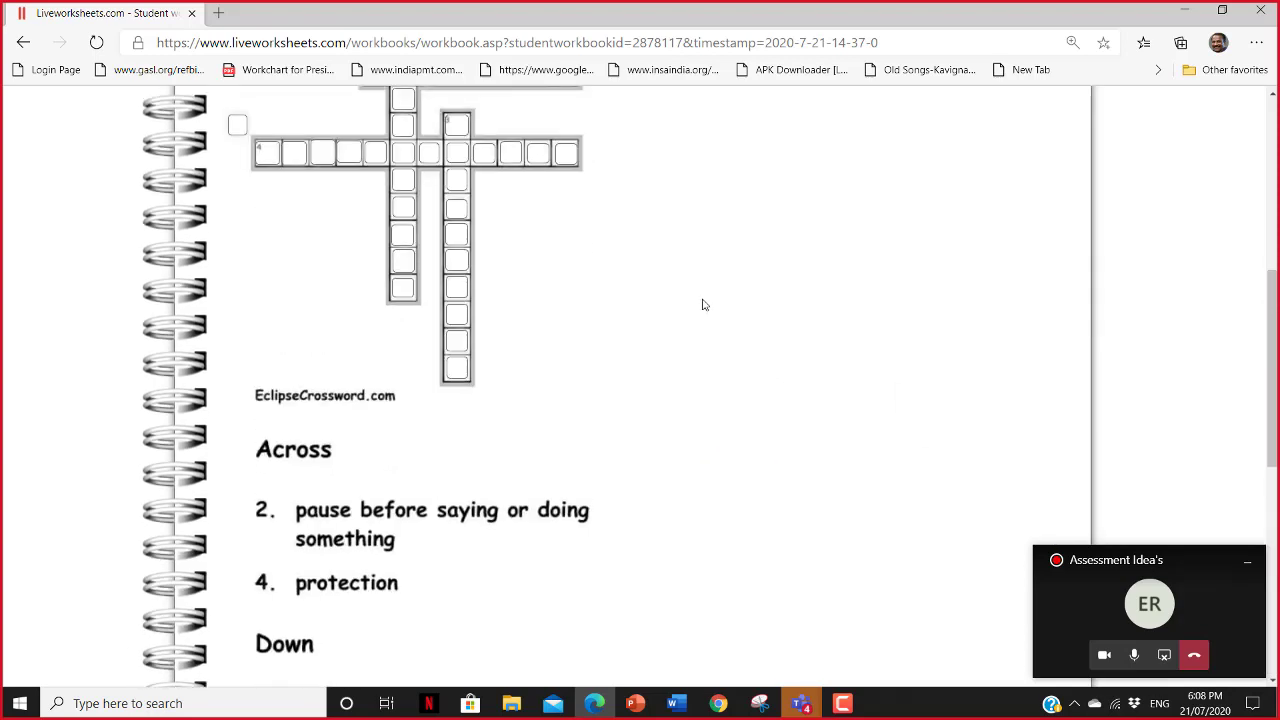
scroll(843, 423, down, 5)
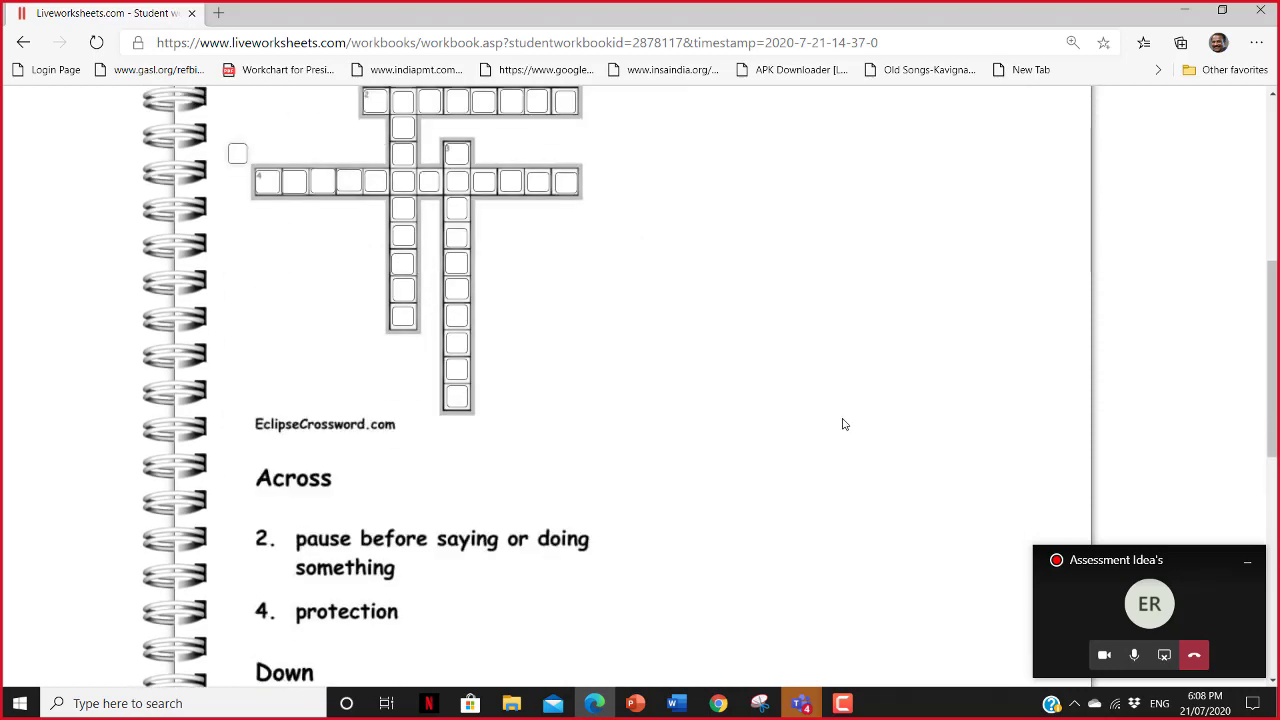
scroll(843, 423, up, 7)
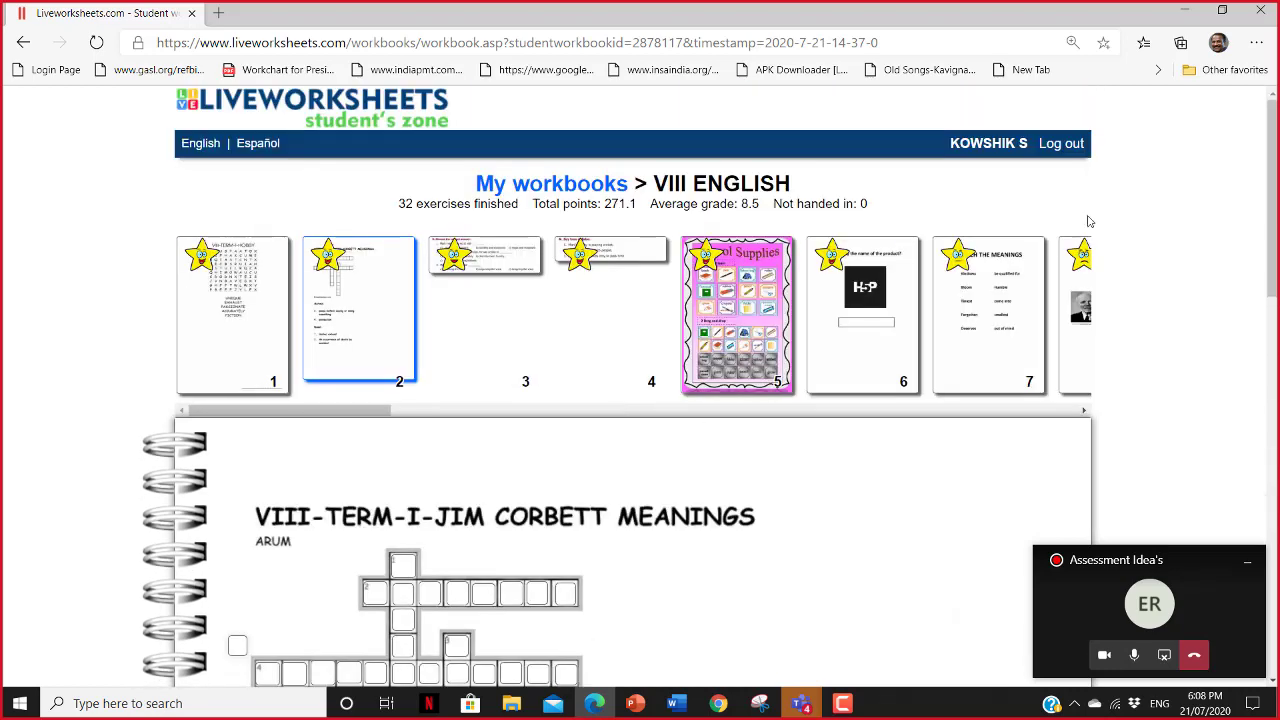
Log the student out and return to the teacher's arum1063 account in Chrome.
click(1061, 143)
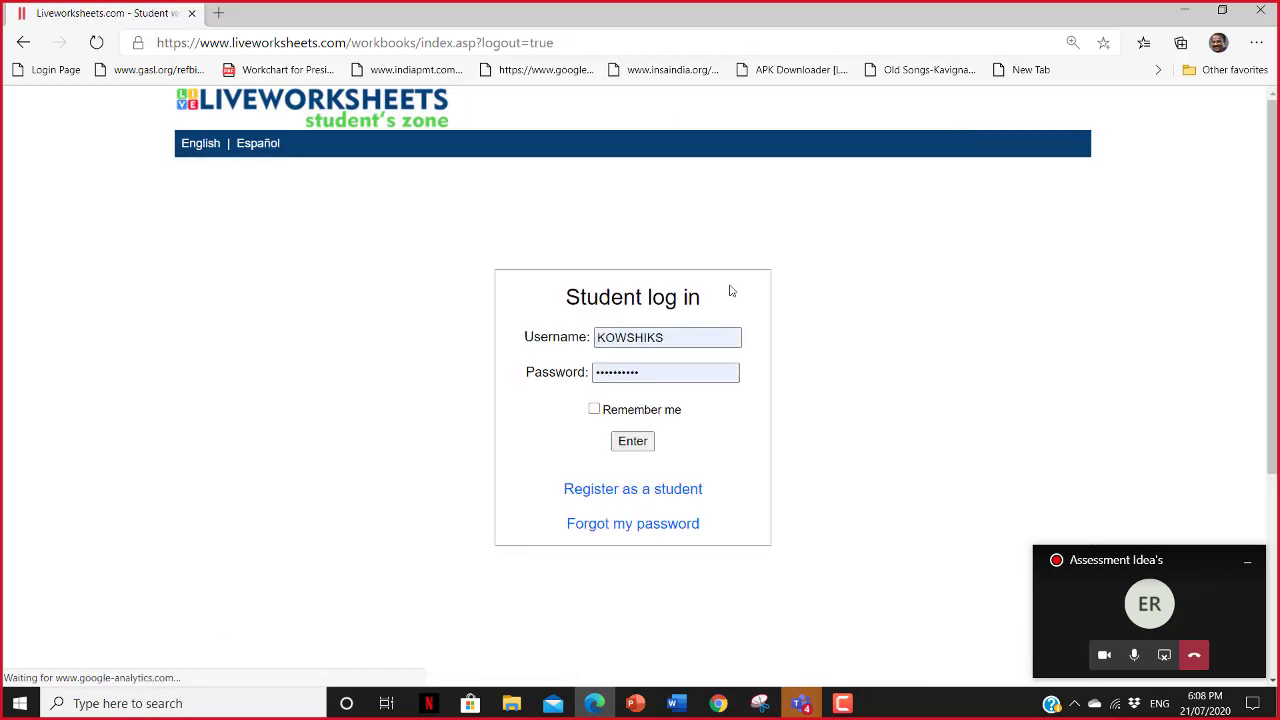
click(718, 703)
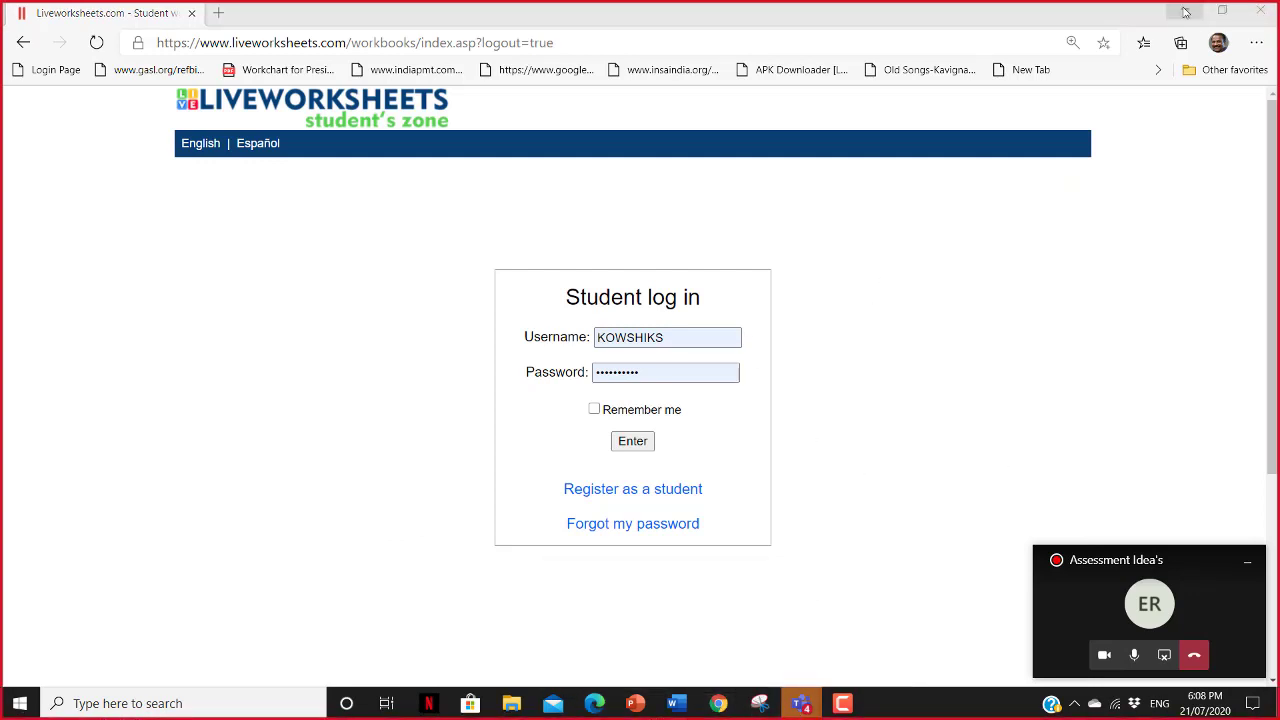
click(718, 700)
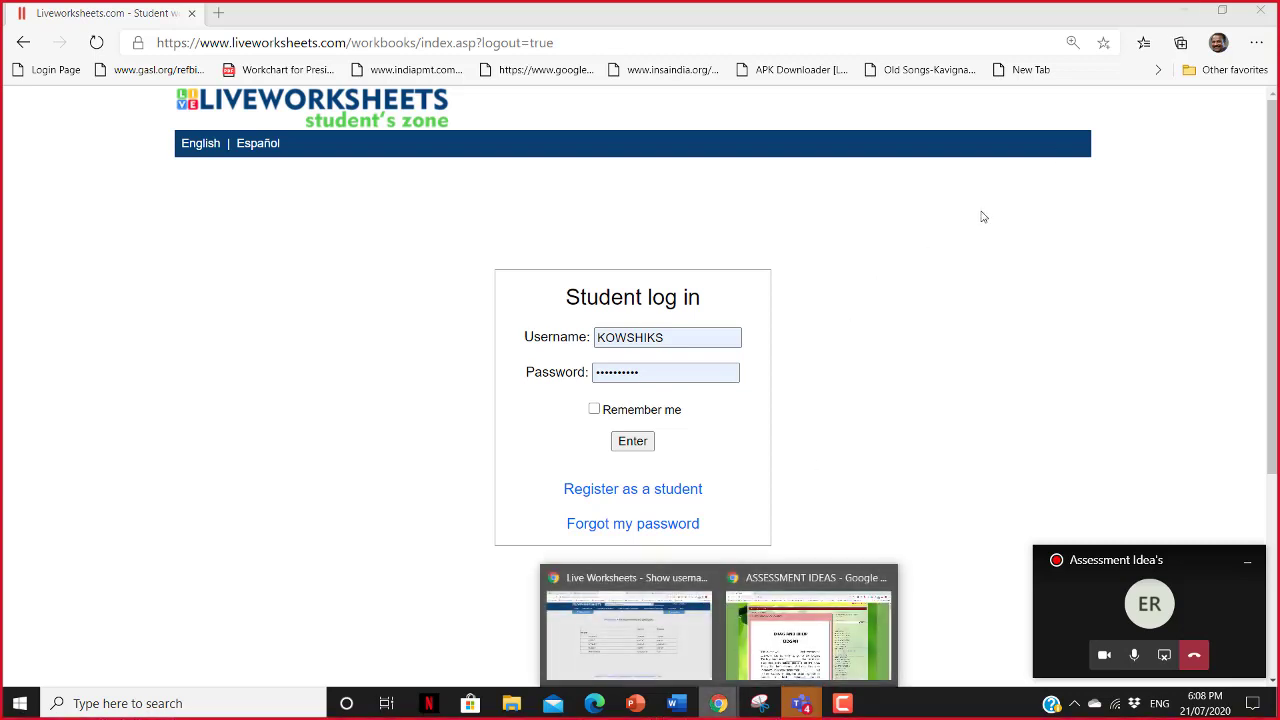
click(630, 635)
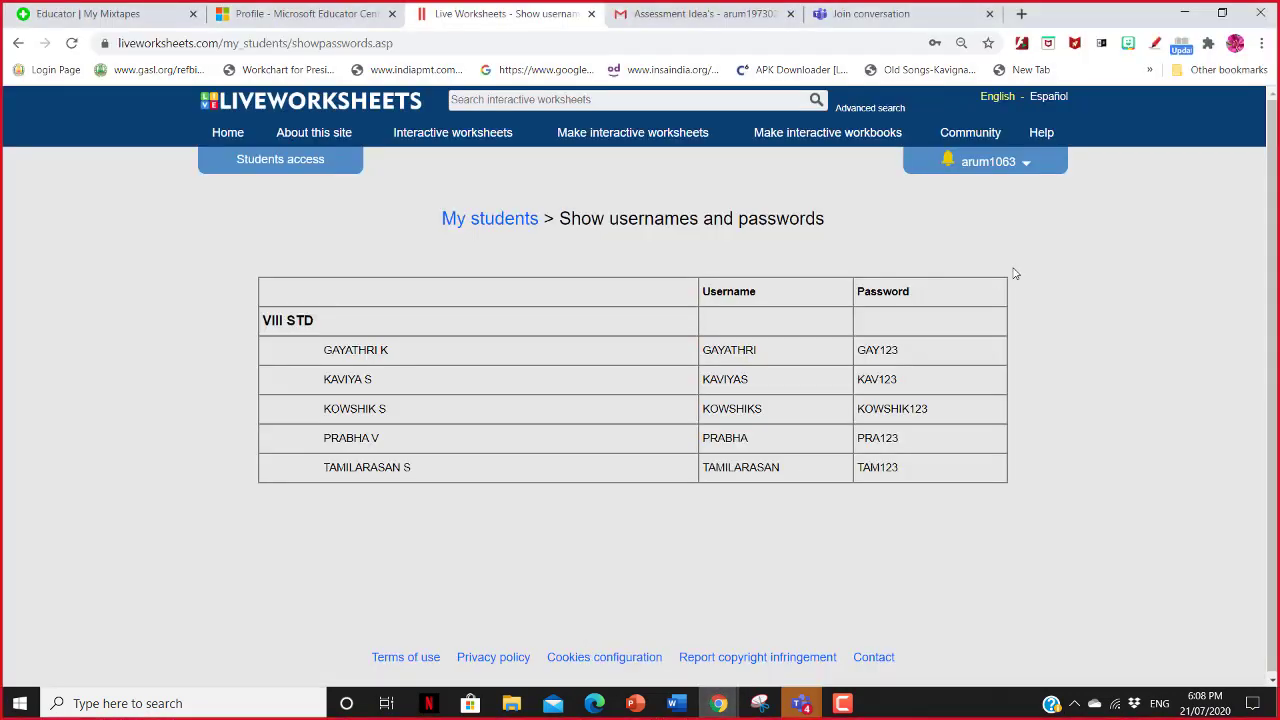
click(1007, 165)
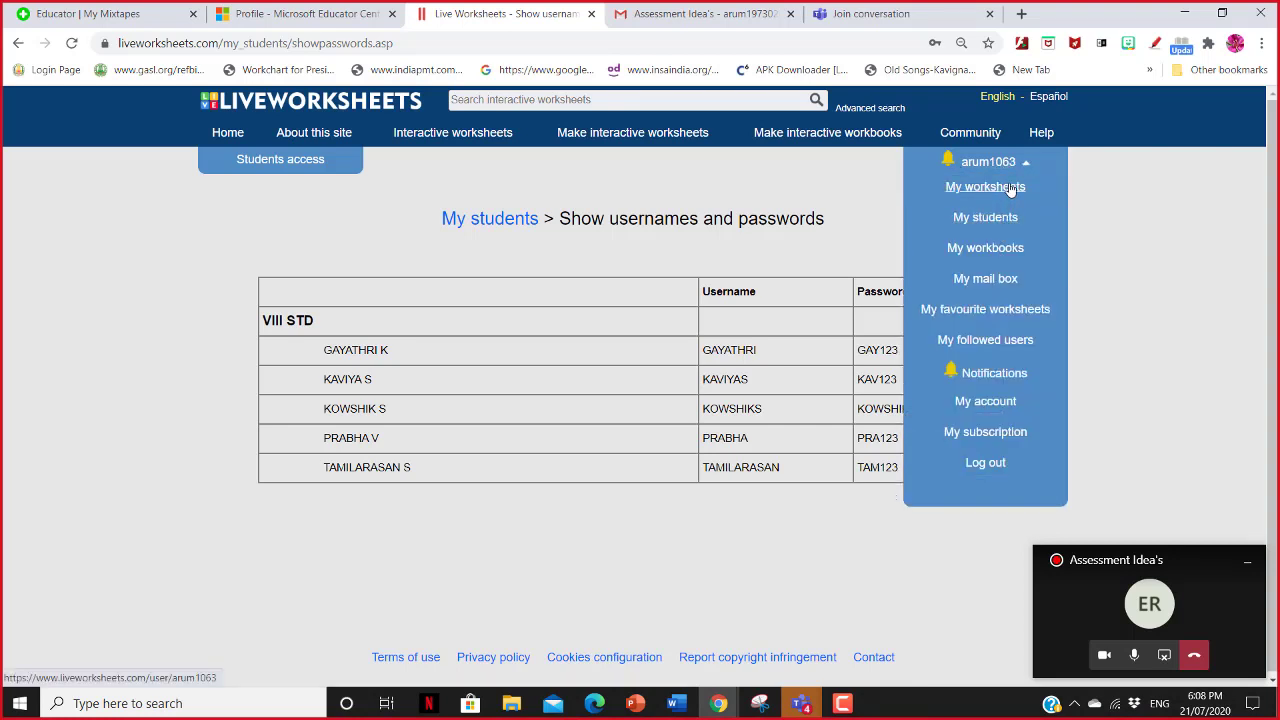
Choose My workbooks and browse the IV, V, VI, VII and VIII ENGLISH workbooks.
click(1006, 250)
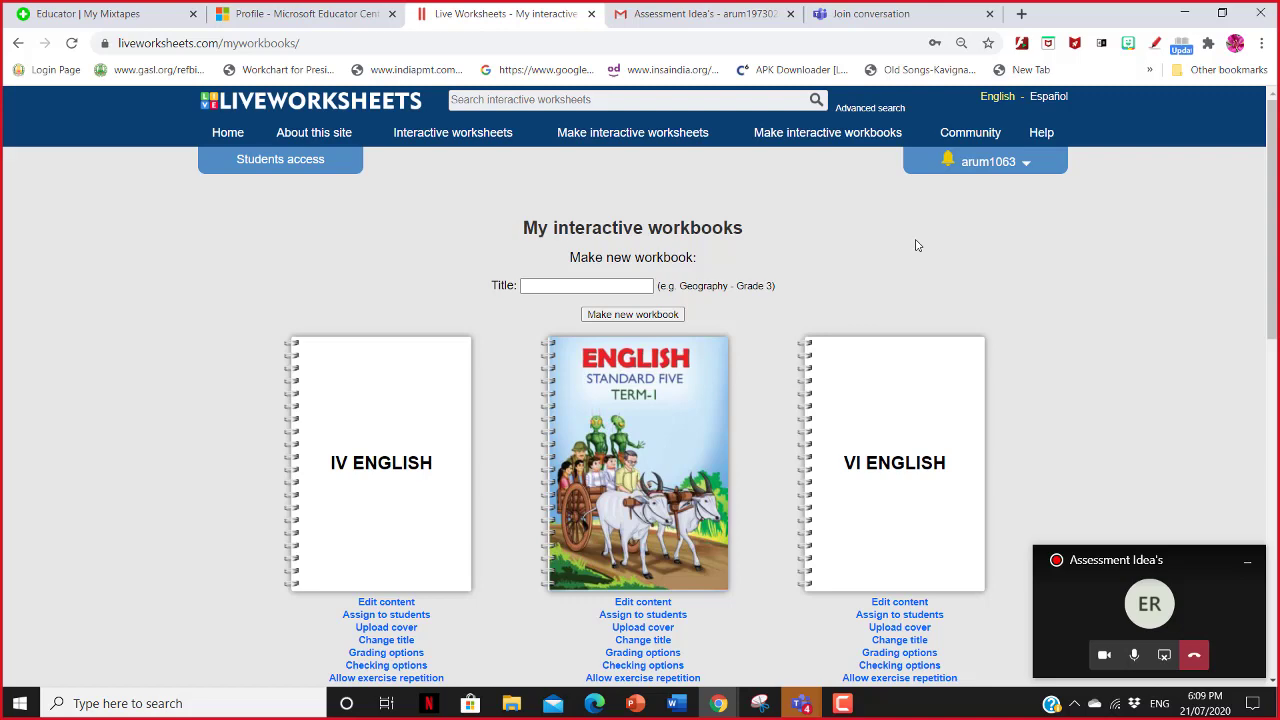
scroll(916, 245, down, 3)
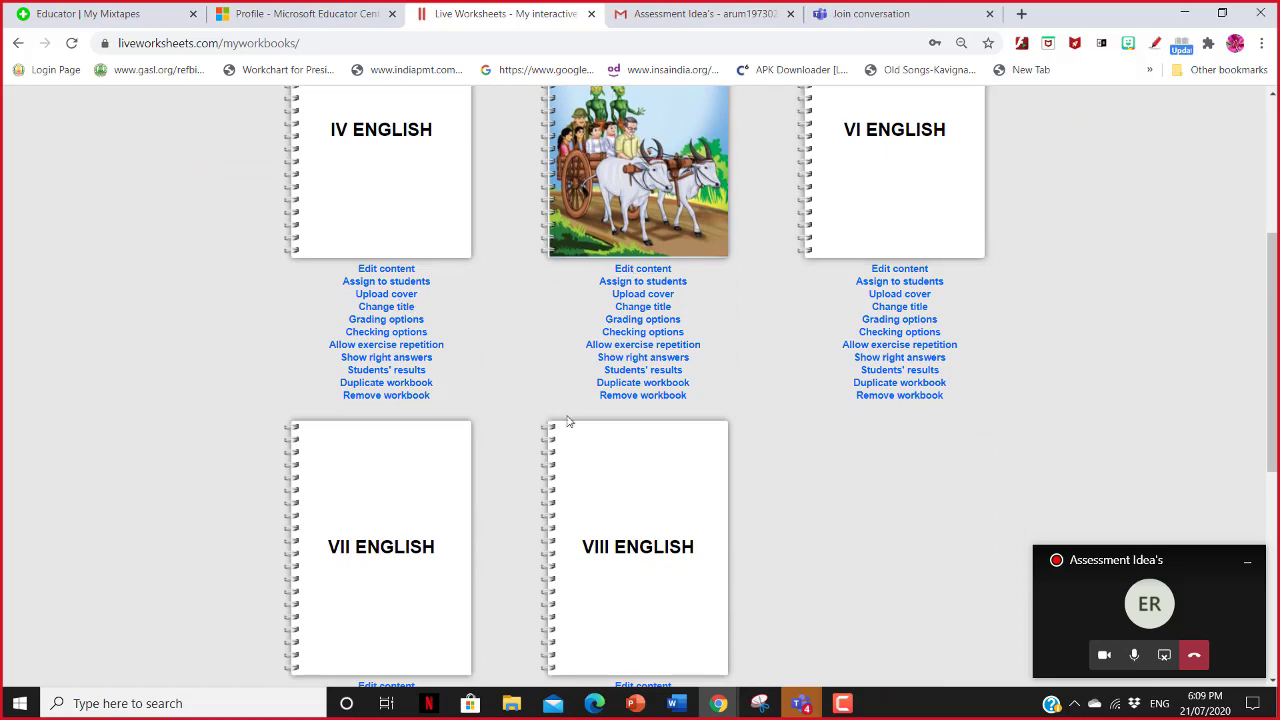
scroll(1040, 511, down, 2)
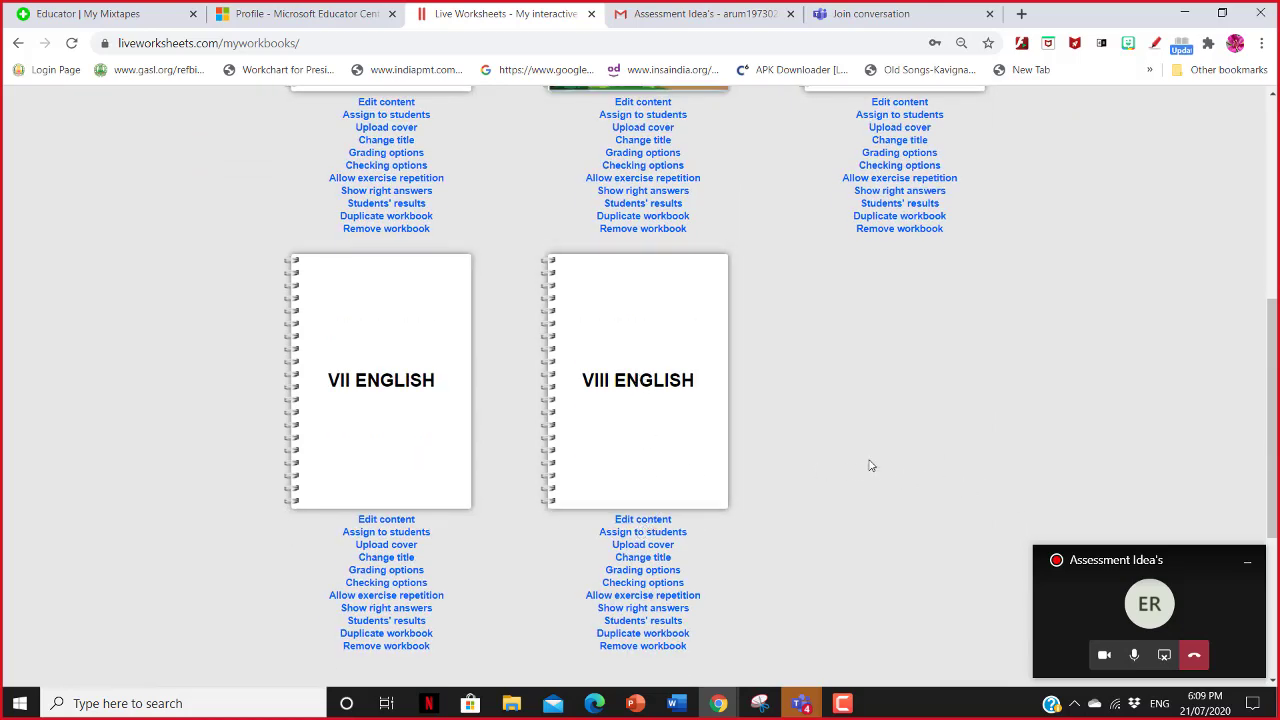
scroll(872, 462, down, 1)
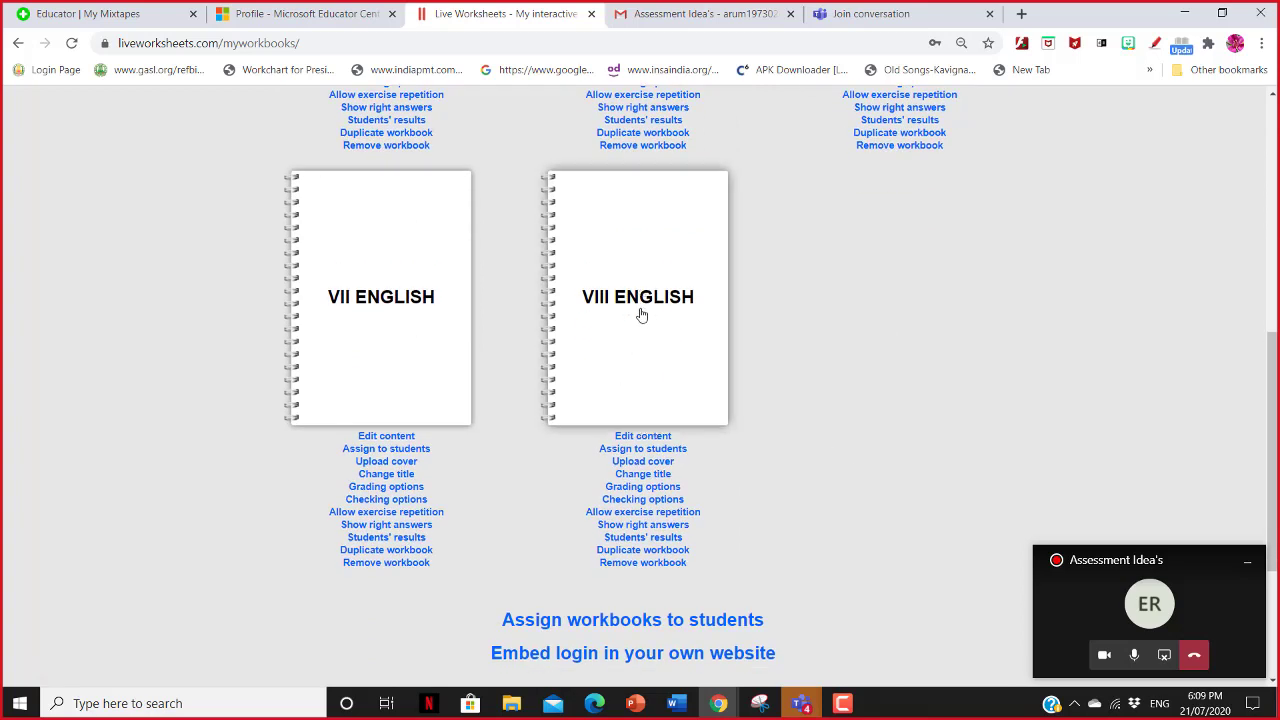
scroll(880, 410, down, 2)
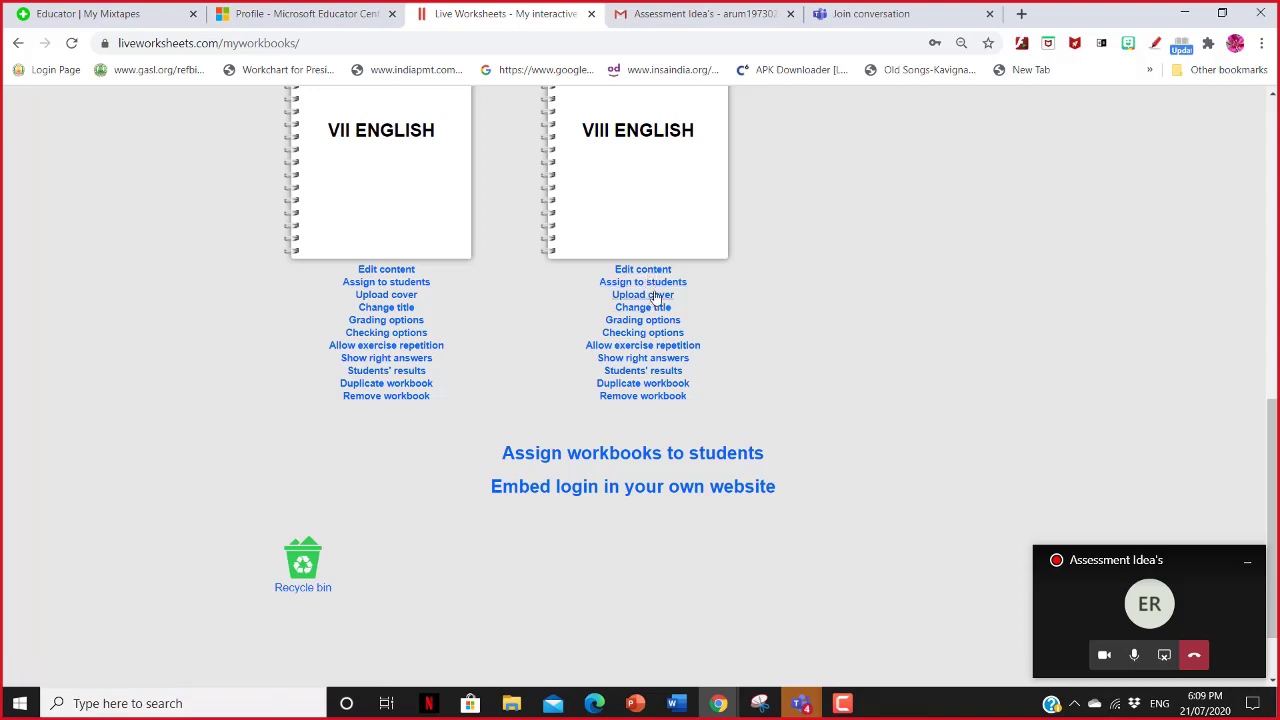
scroll(720, 197, up, 4)
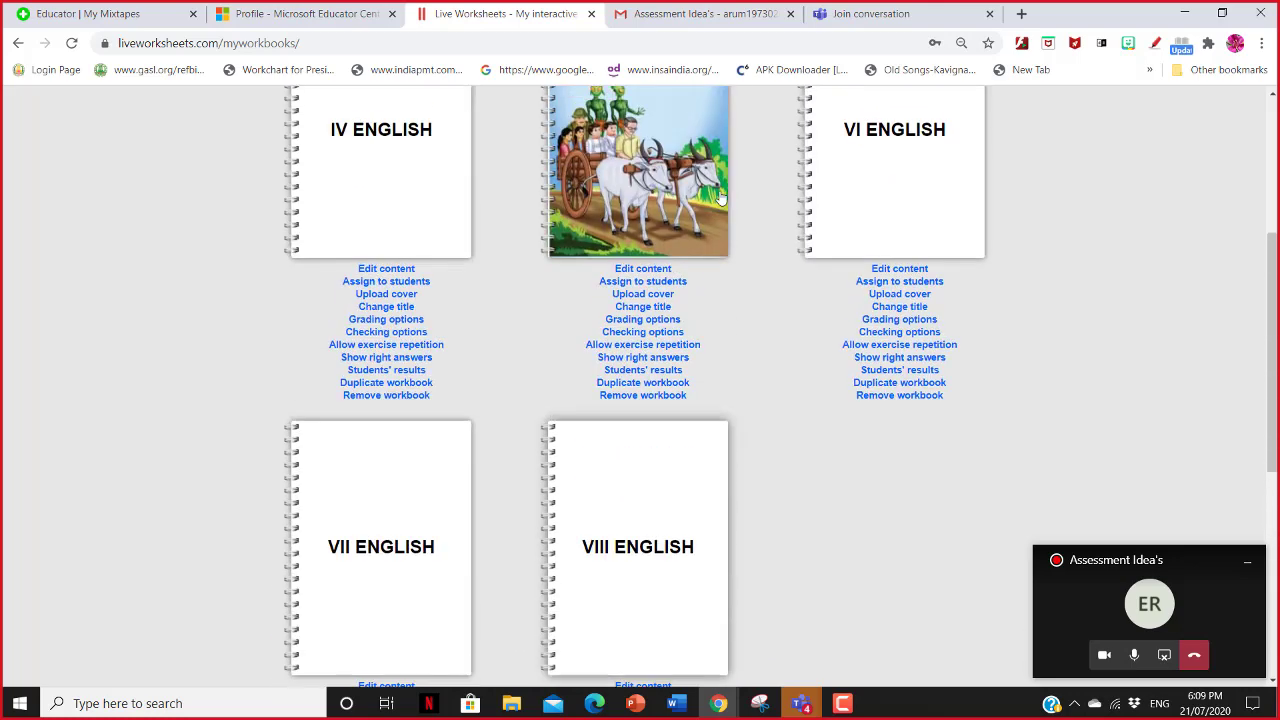
scroll(642, 201, up, 2)
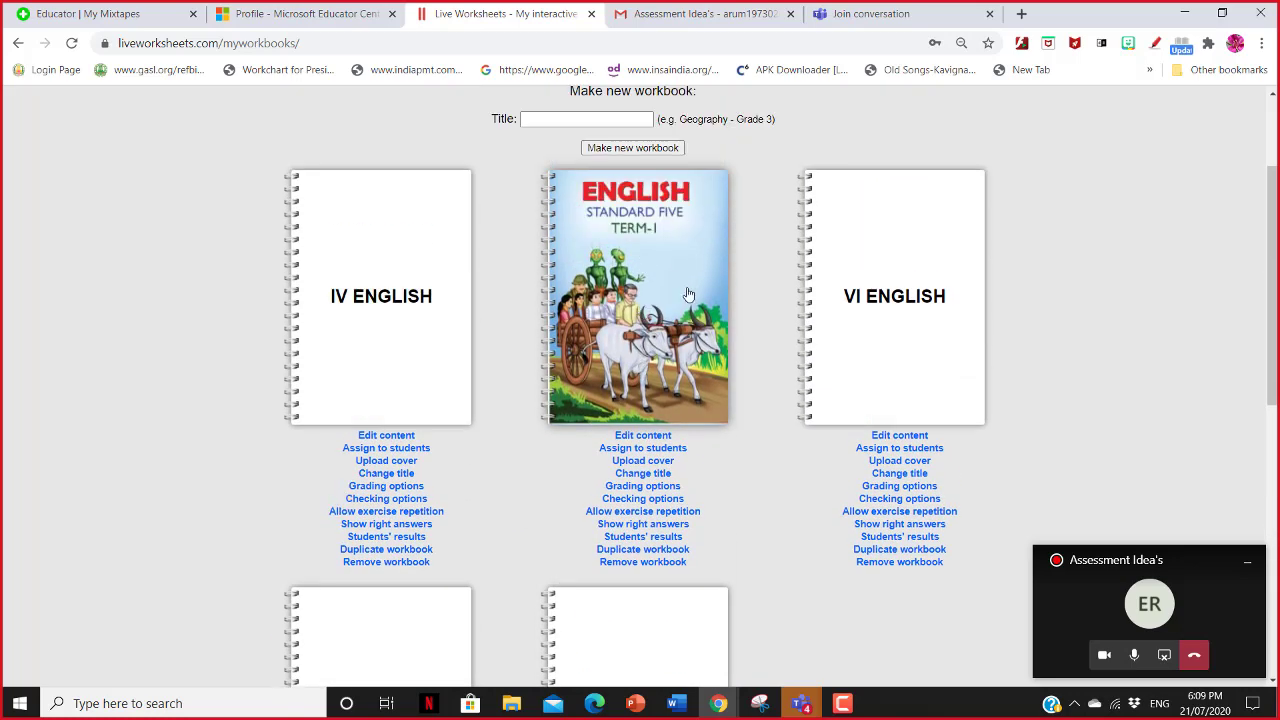
scroll(657, 343, down, 2)
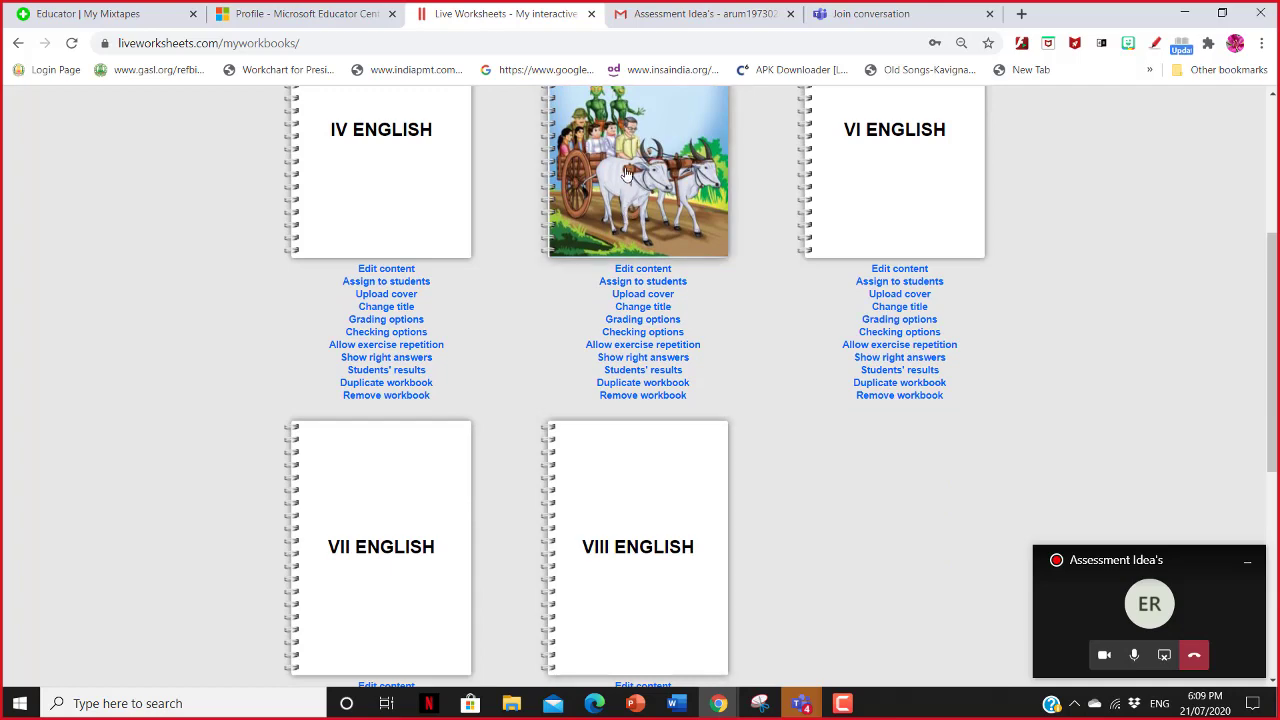
scroll(646, 240, down, 1)
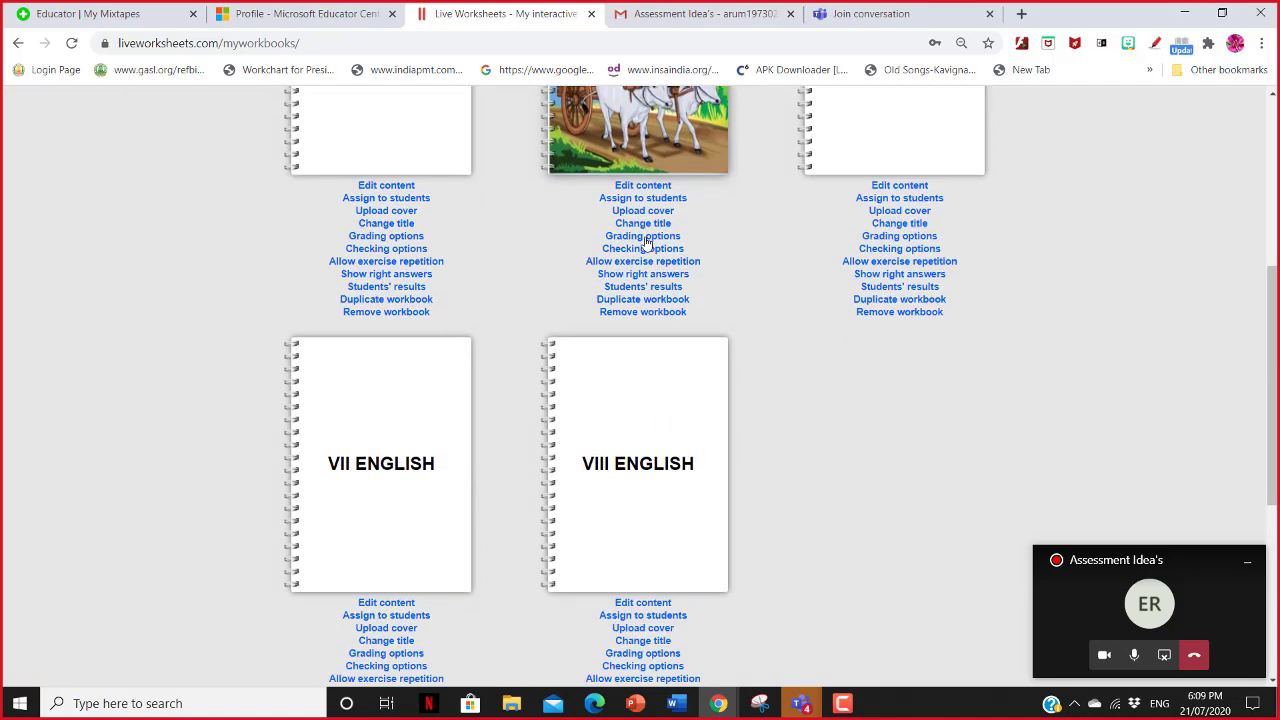
scroll(650, 270, down, 2)
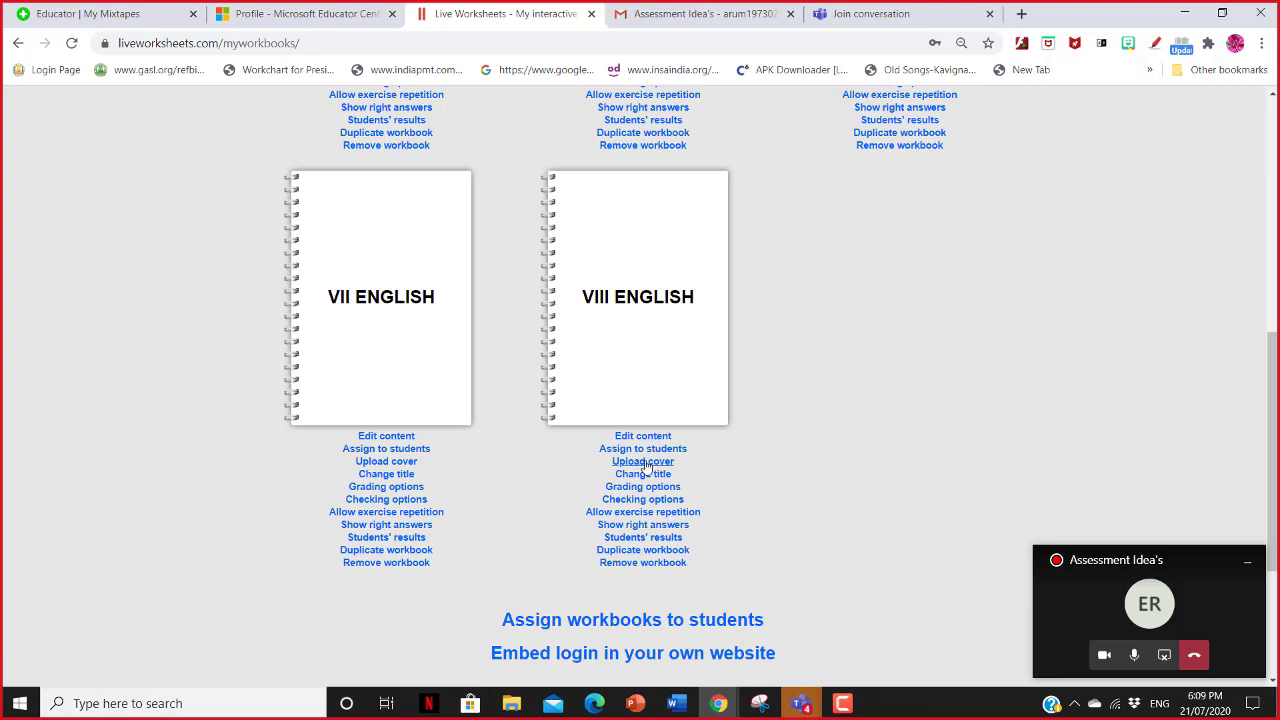
Upload VIII ENG COVER.PNG as the cover image for the VIII ENGLISH workbook.
click(643, 462)
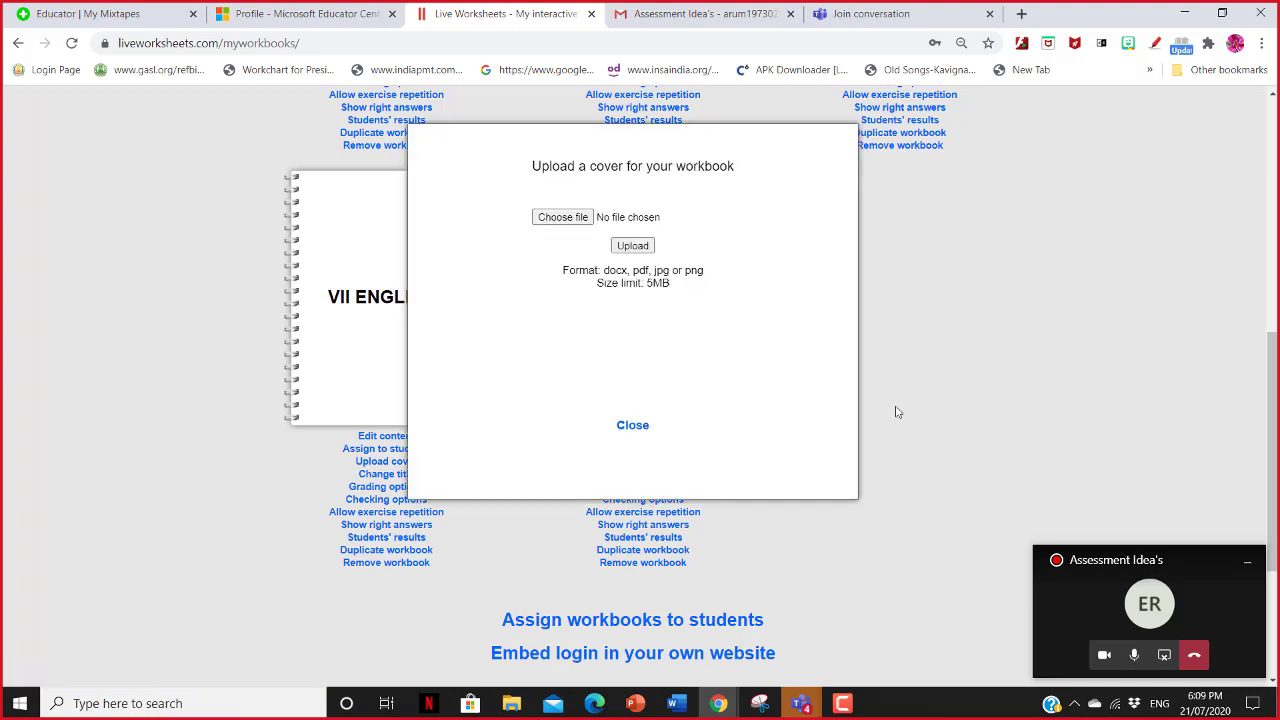
click(560, 218)
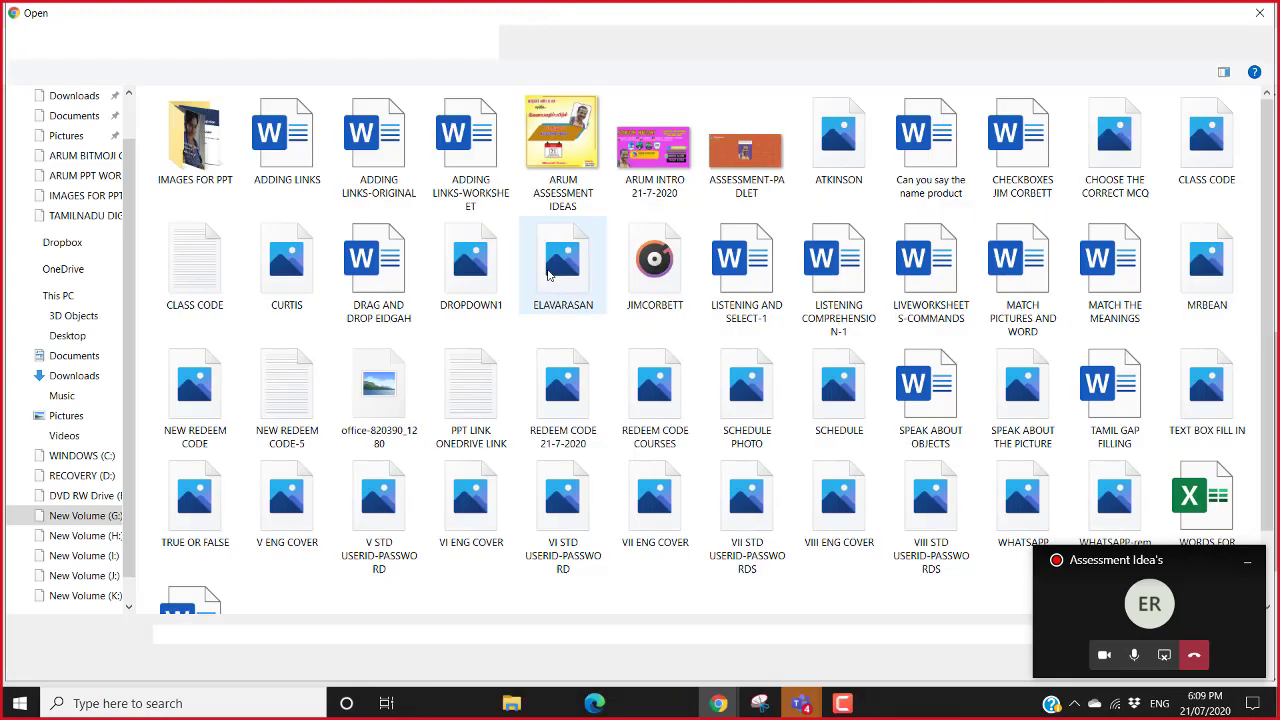
scroll(481, 303, down, 1)
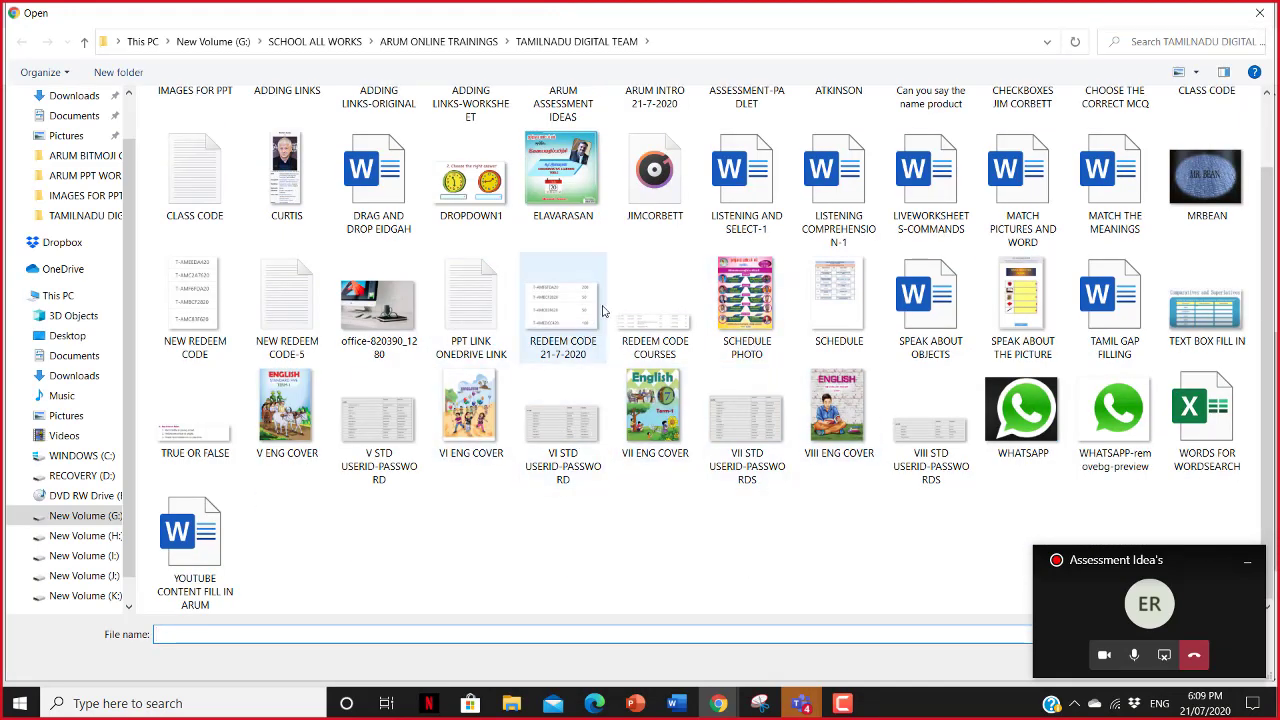
scroll(602, 312, up, 1)
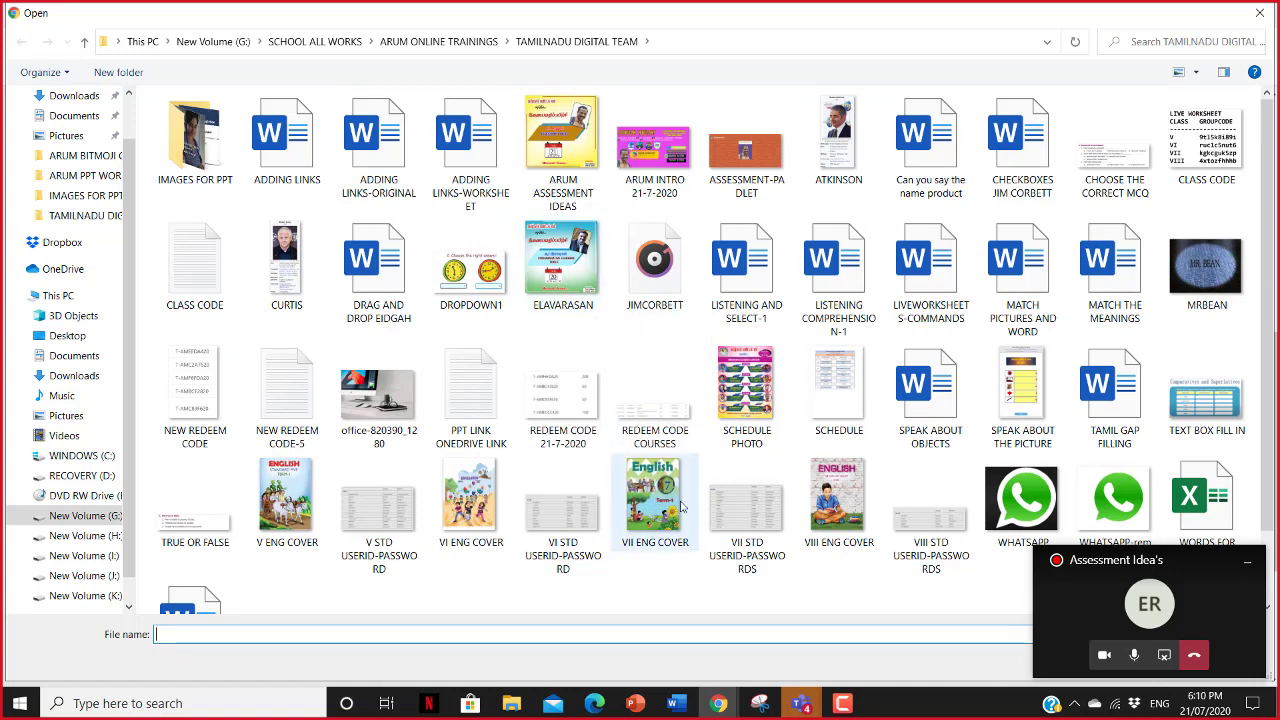
scroll(857, 485, down, 1)
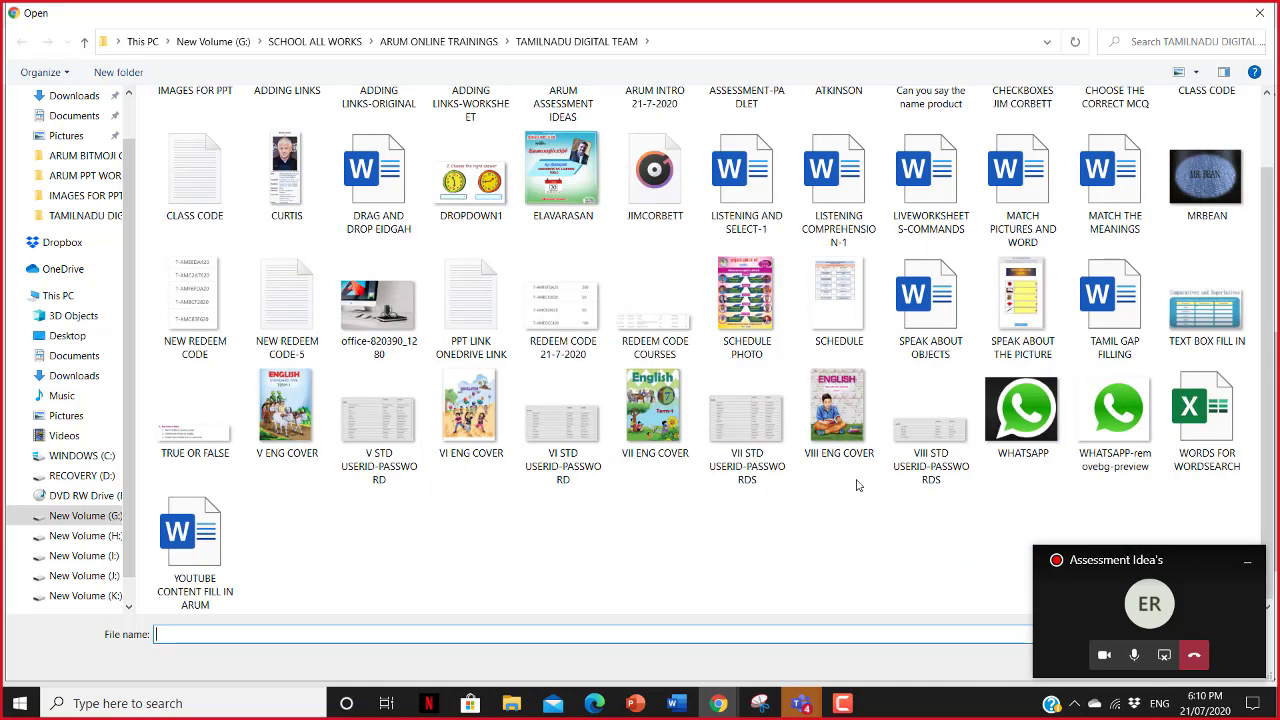
click(839, 410)
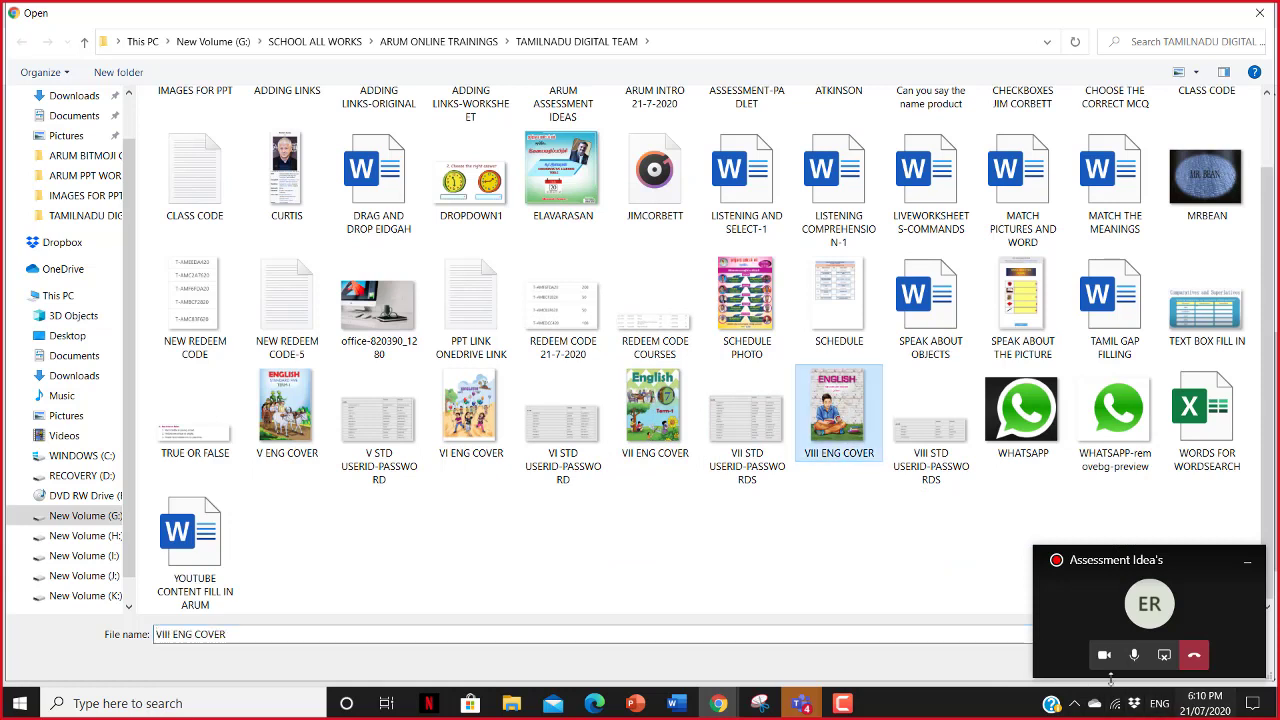
click(1180, 552)
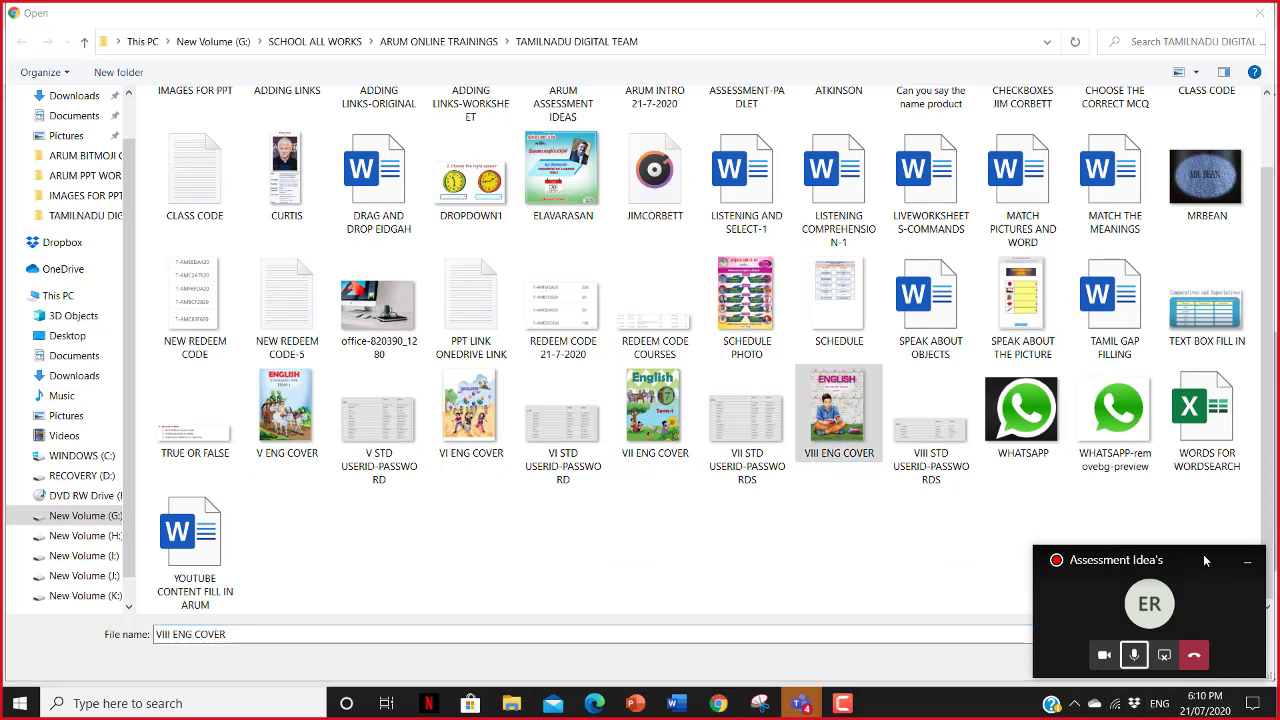
drag(1205, 560, 1087, 523)
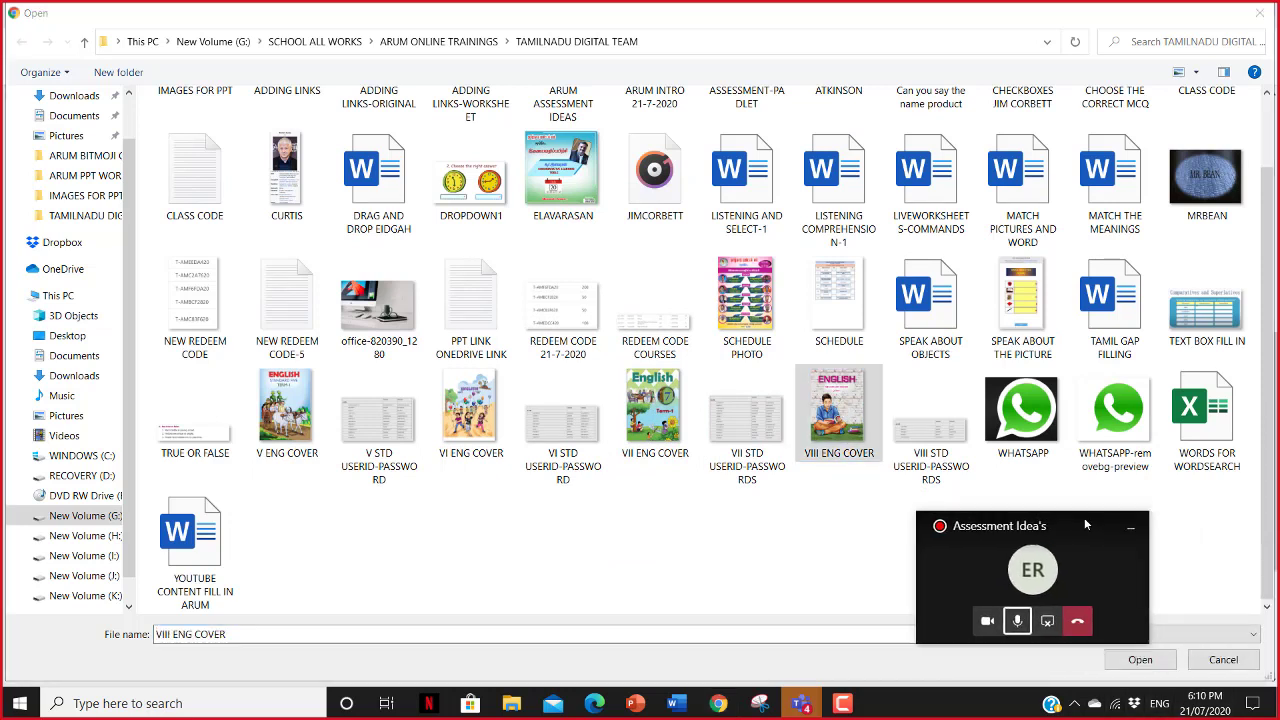
click(1118, 662)
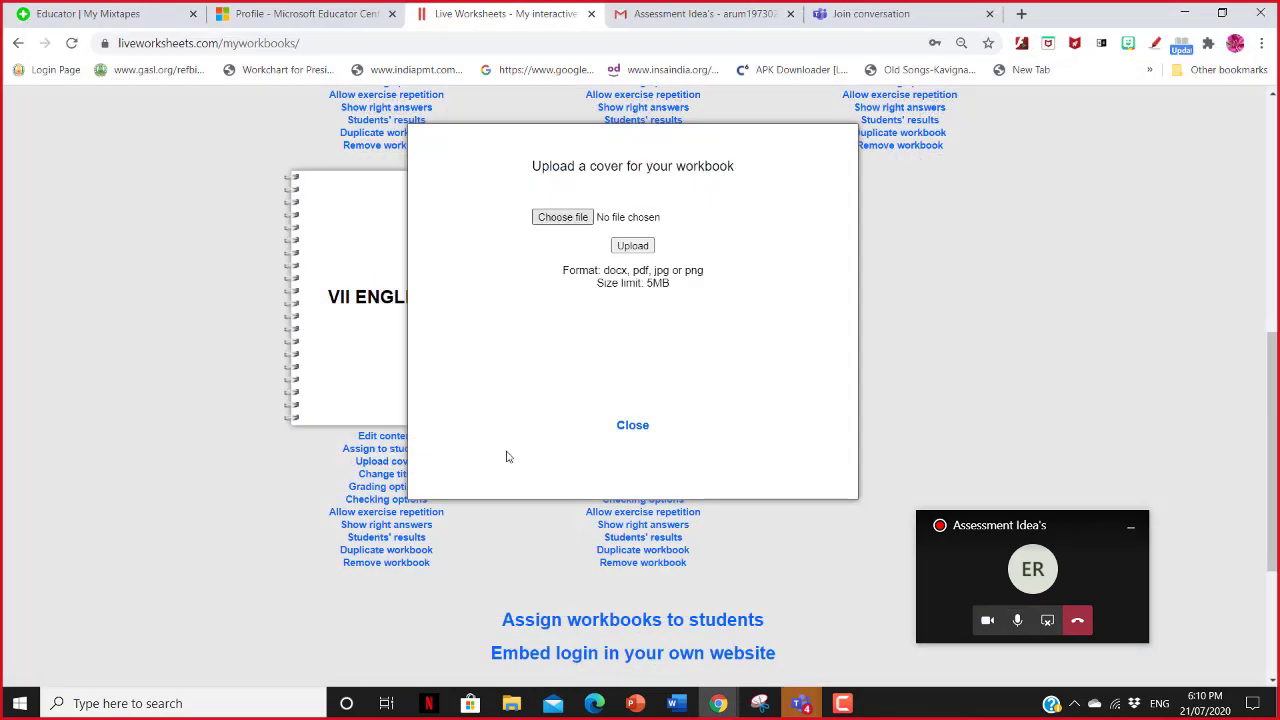
click(634, 247)
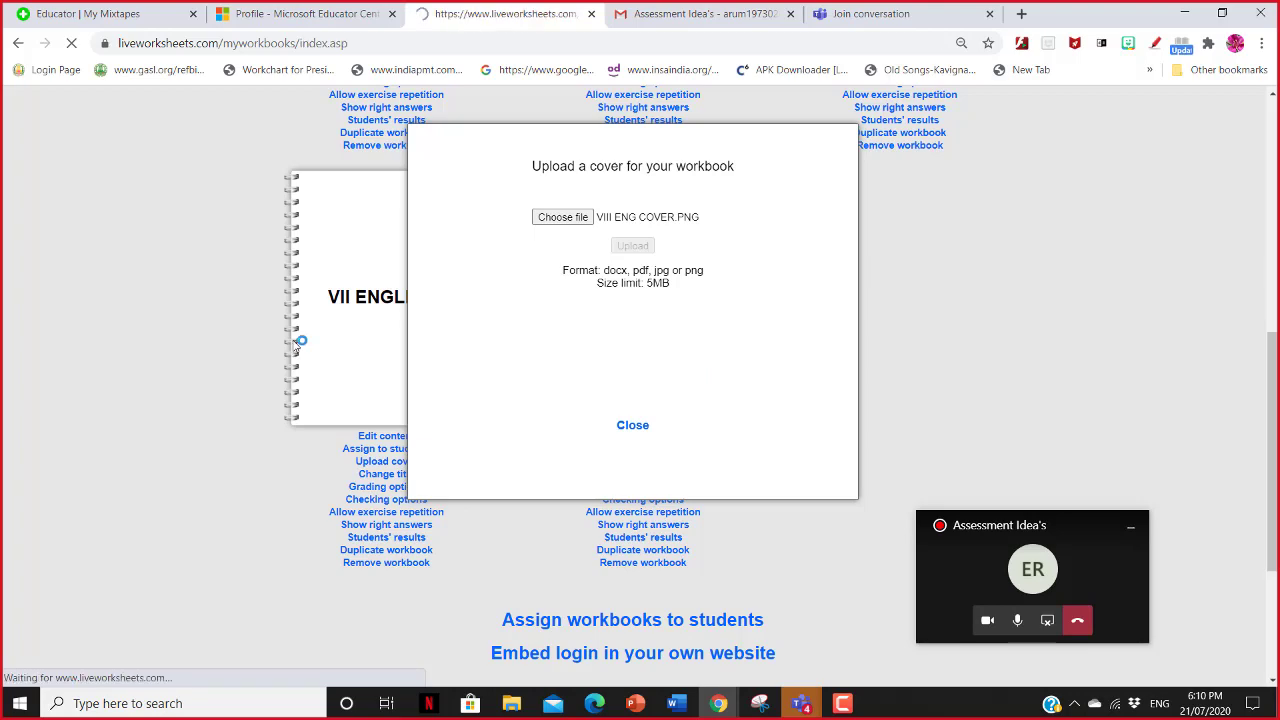
Scroll to the VIII ENGLISH workbook's new cover and open its Grading options.
scroll(816, 425, down, 4)
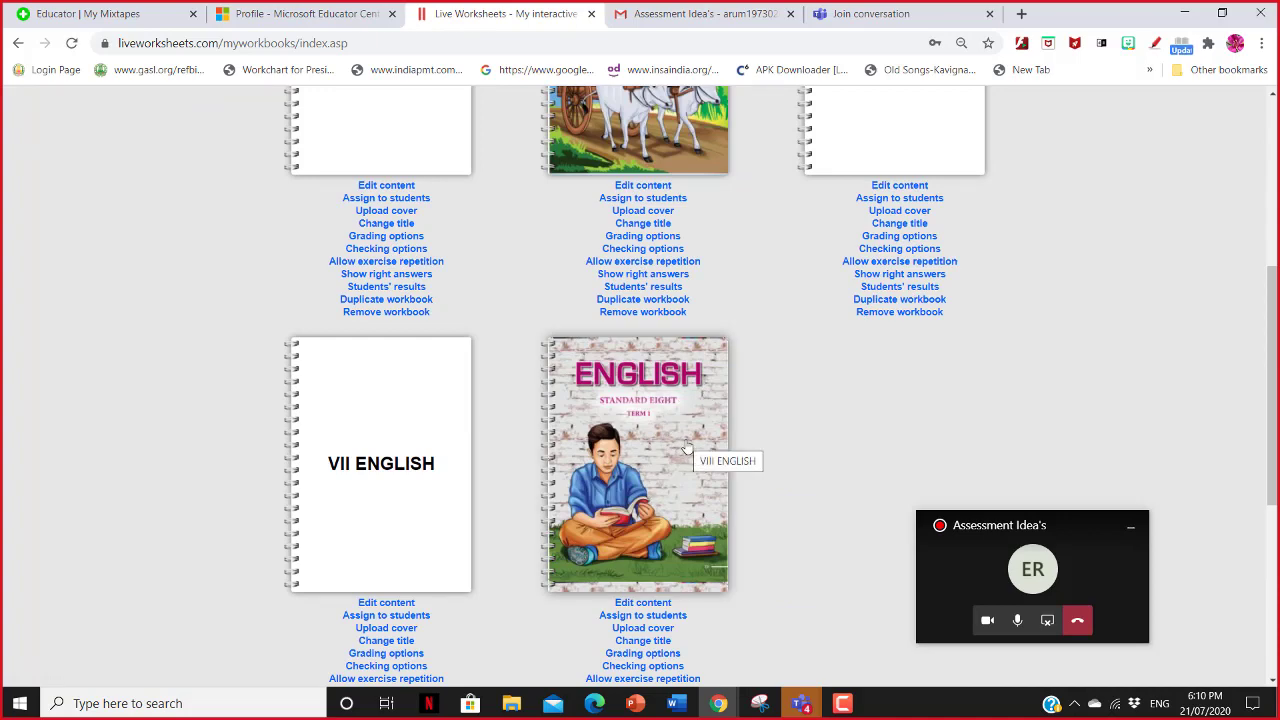
scroll(688, 400, down, 3)
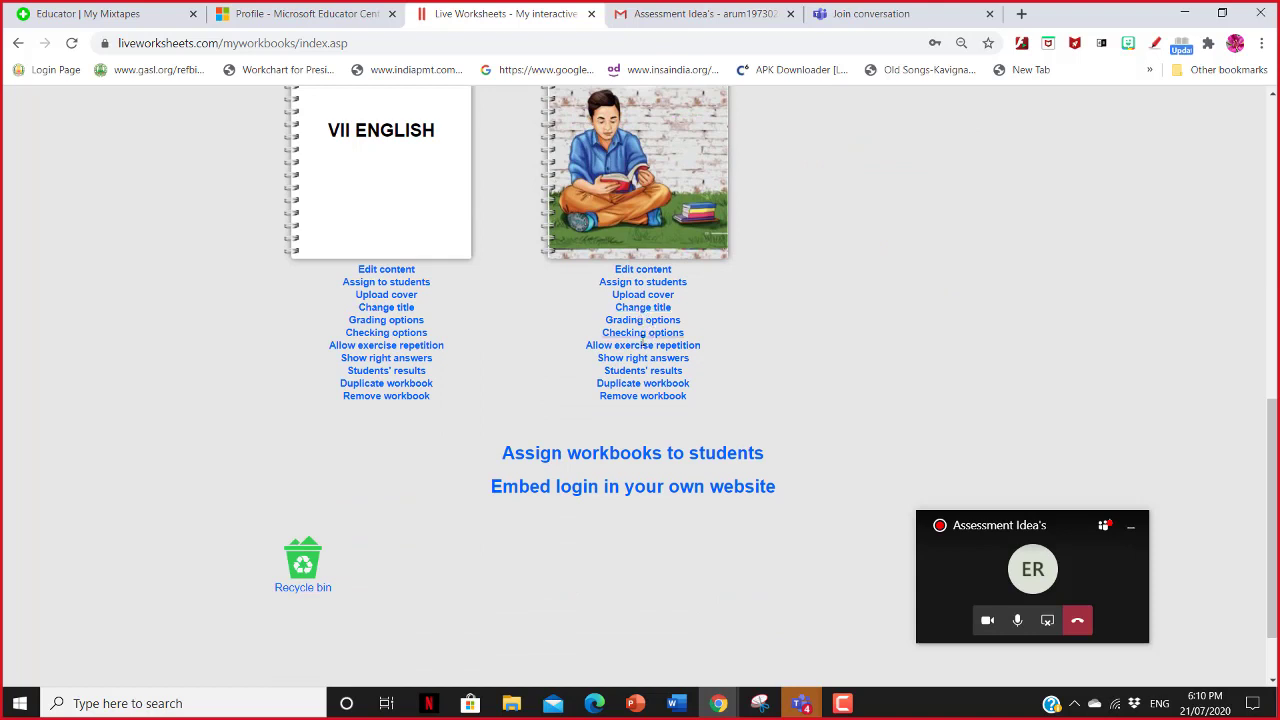
click(643, 320)
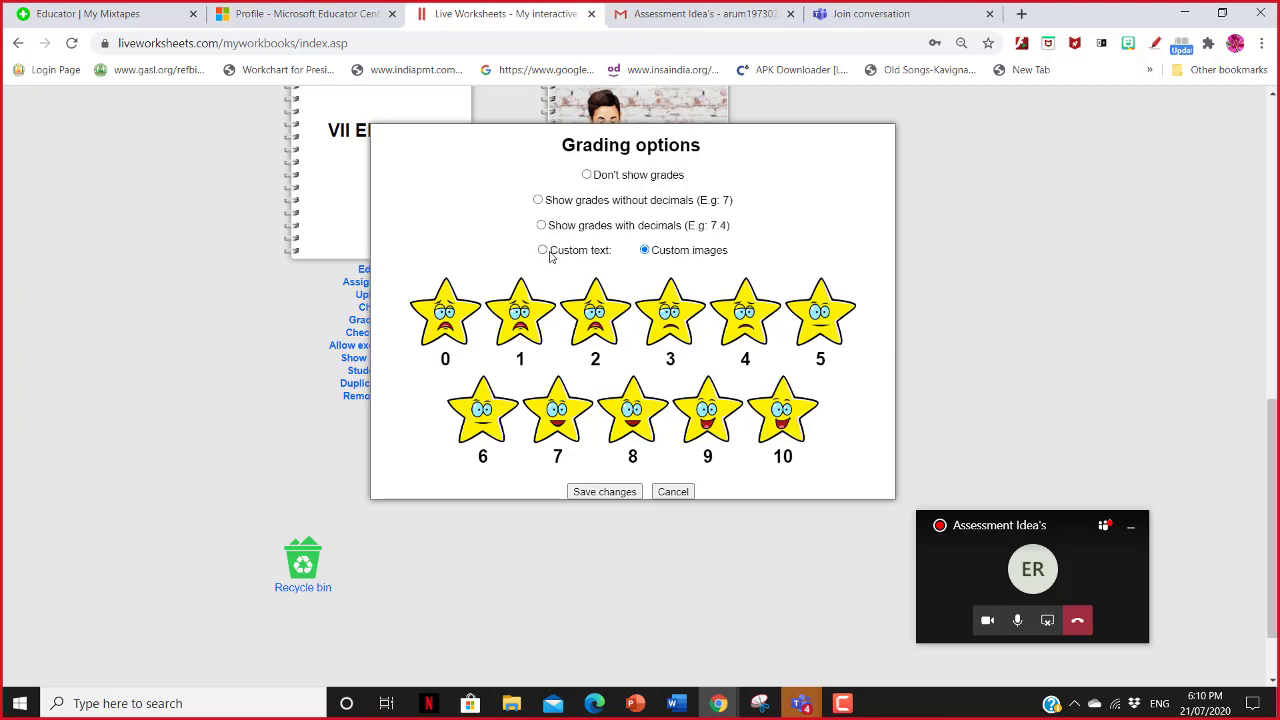
Select Custom images grading for scores 0–10 and save the changes.
click(543, 251)
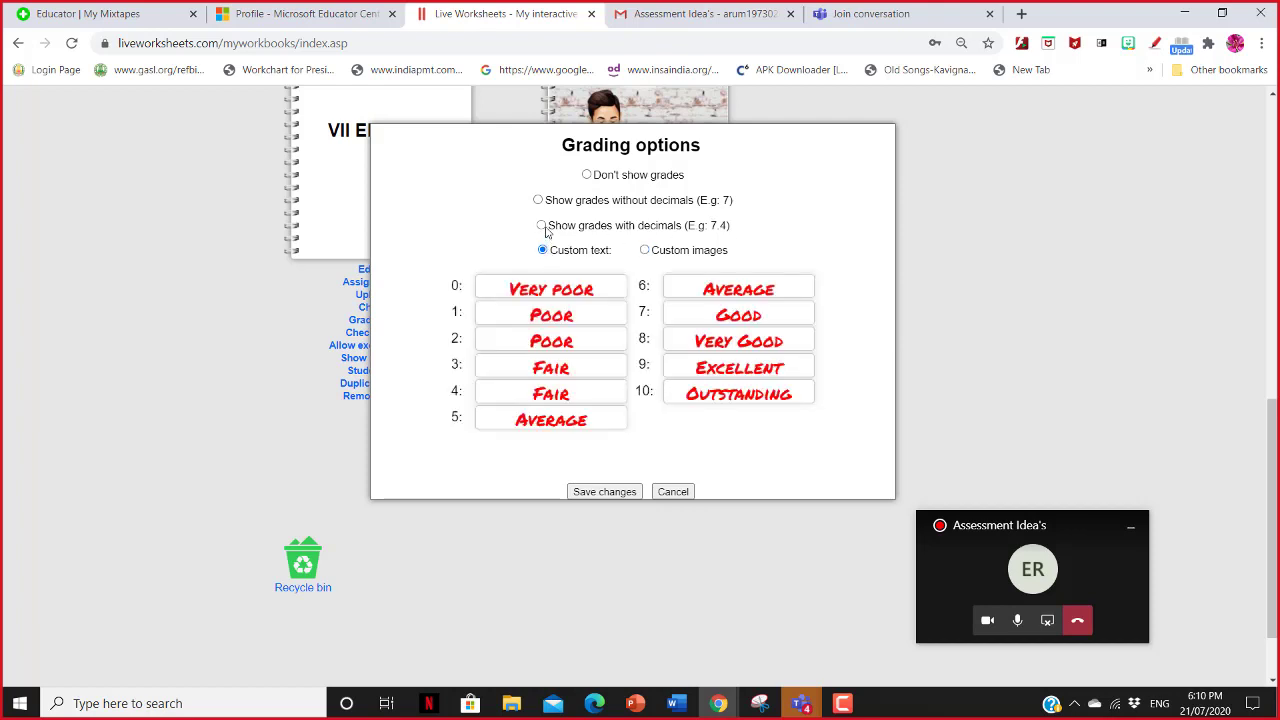
click(546, 228)
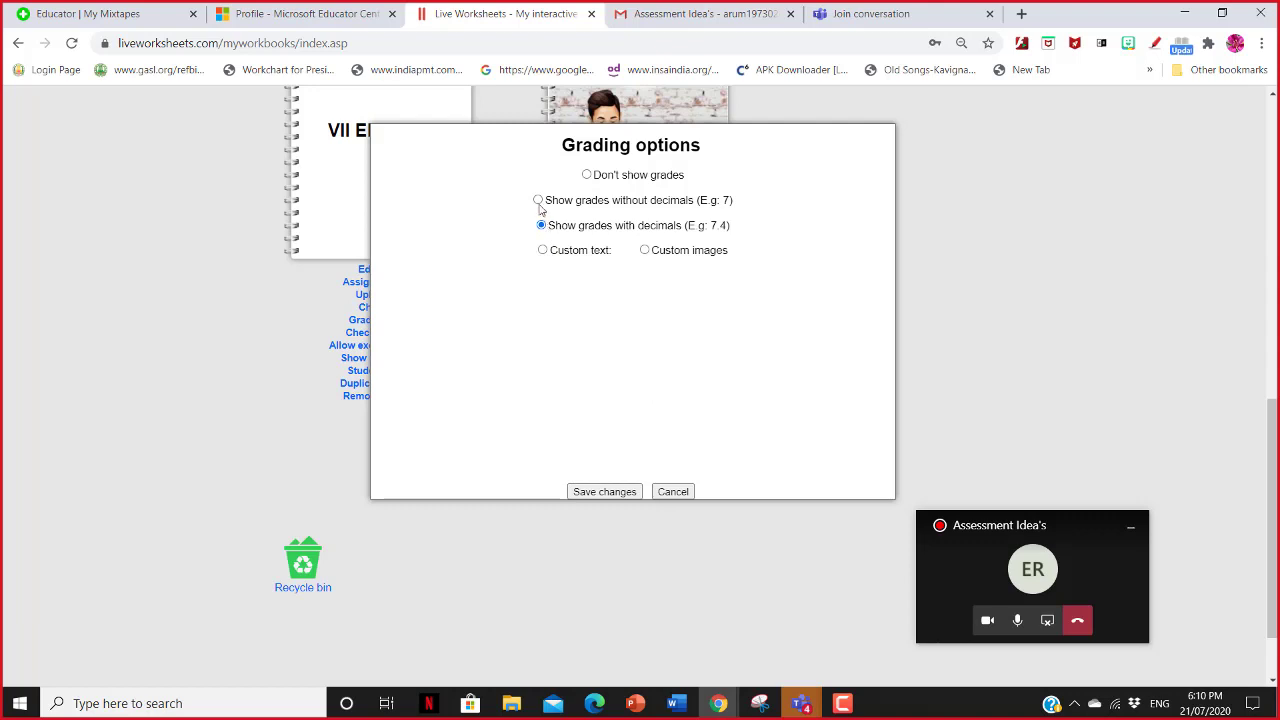
click(587, 175)
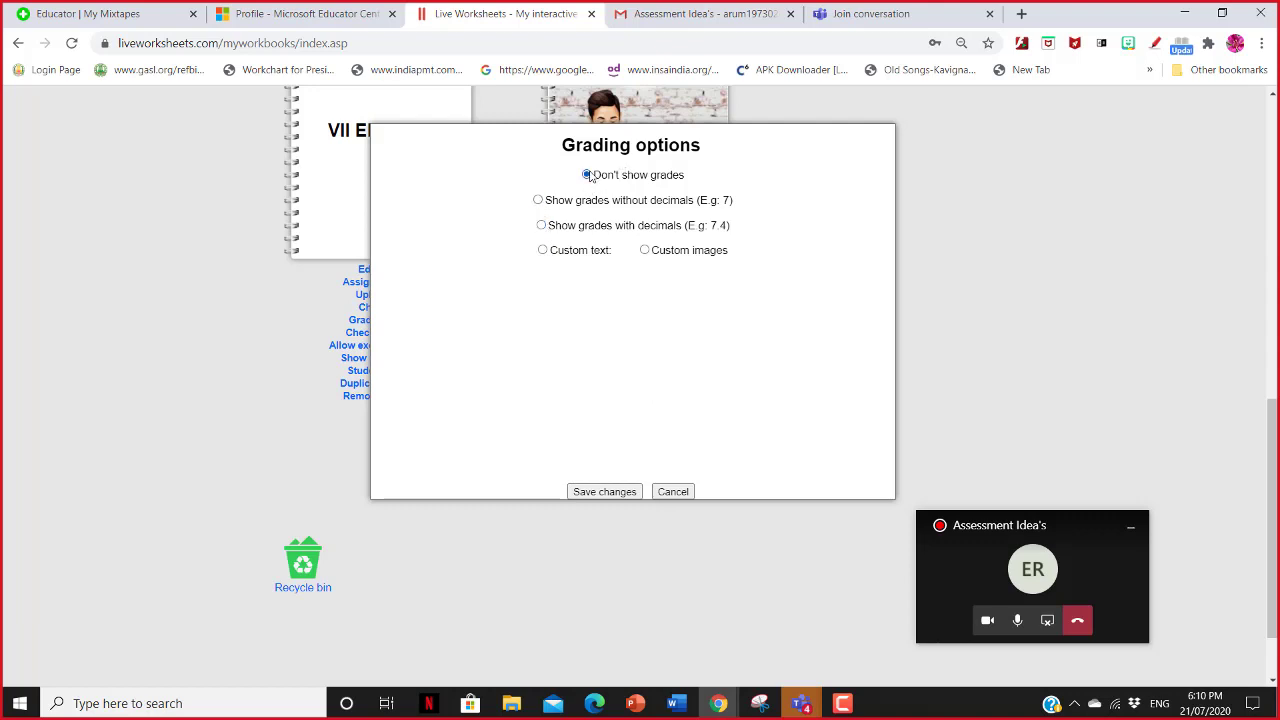
click(644, 251)
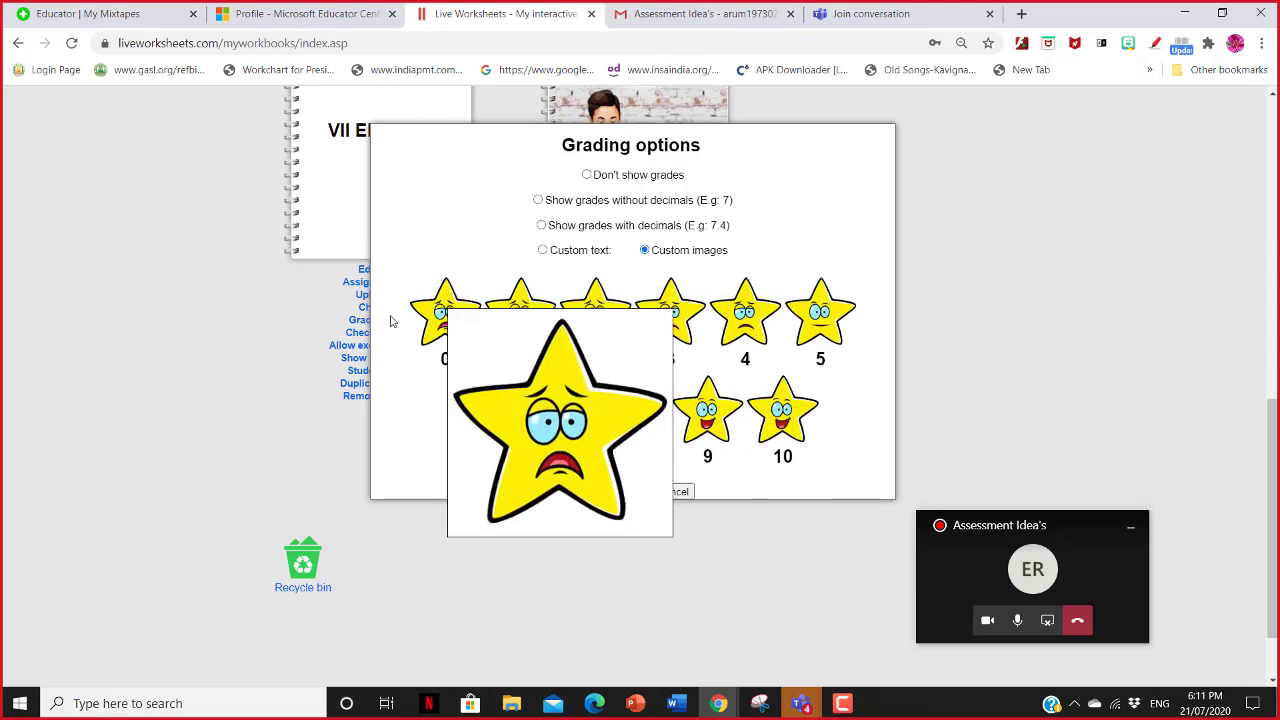
mouse_move(452, 316)
mouse_move(522, 308)
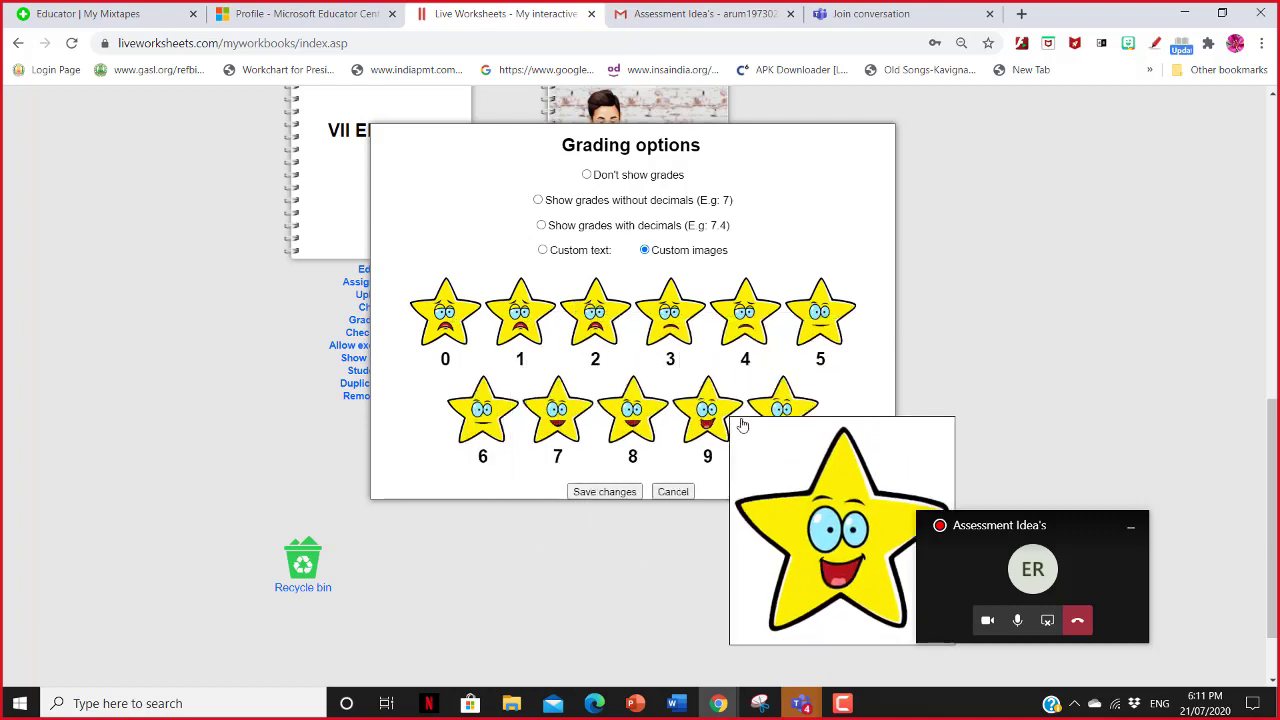
mouse_move(790, 420)
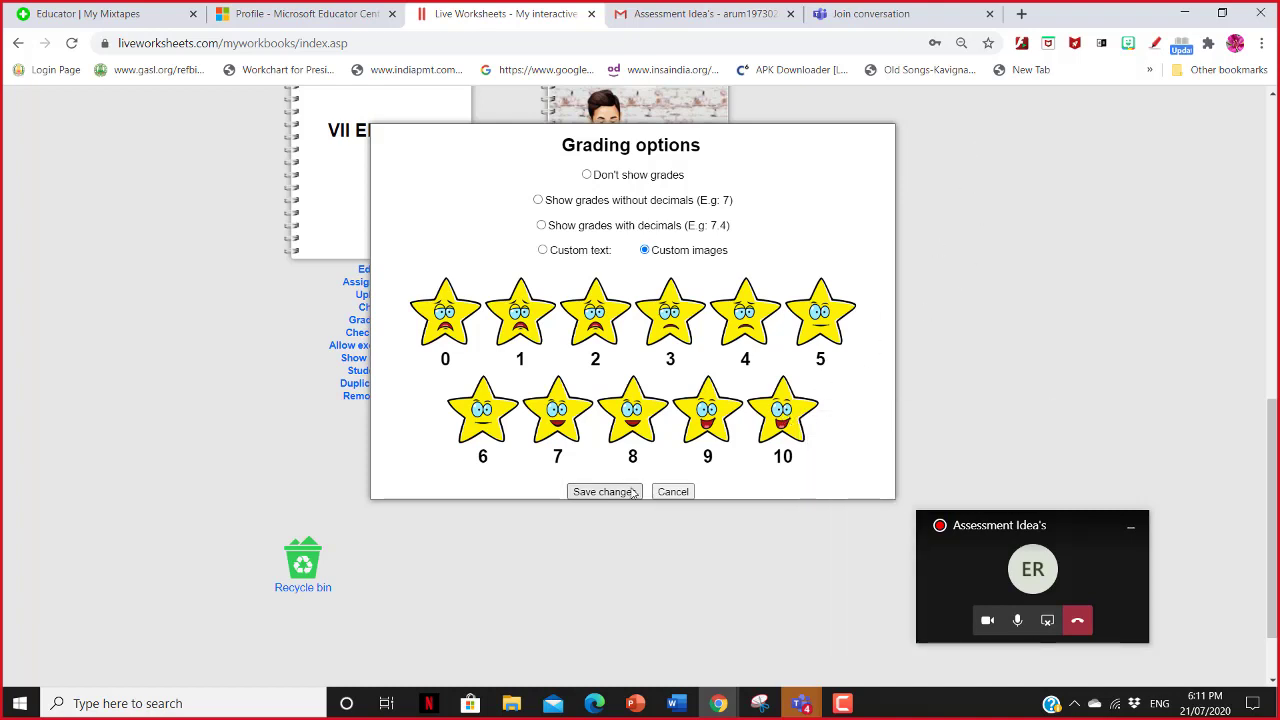
click(672, 492)
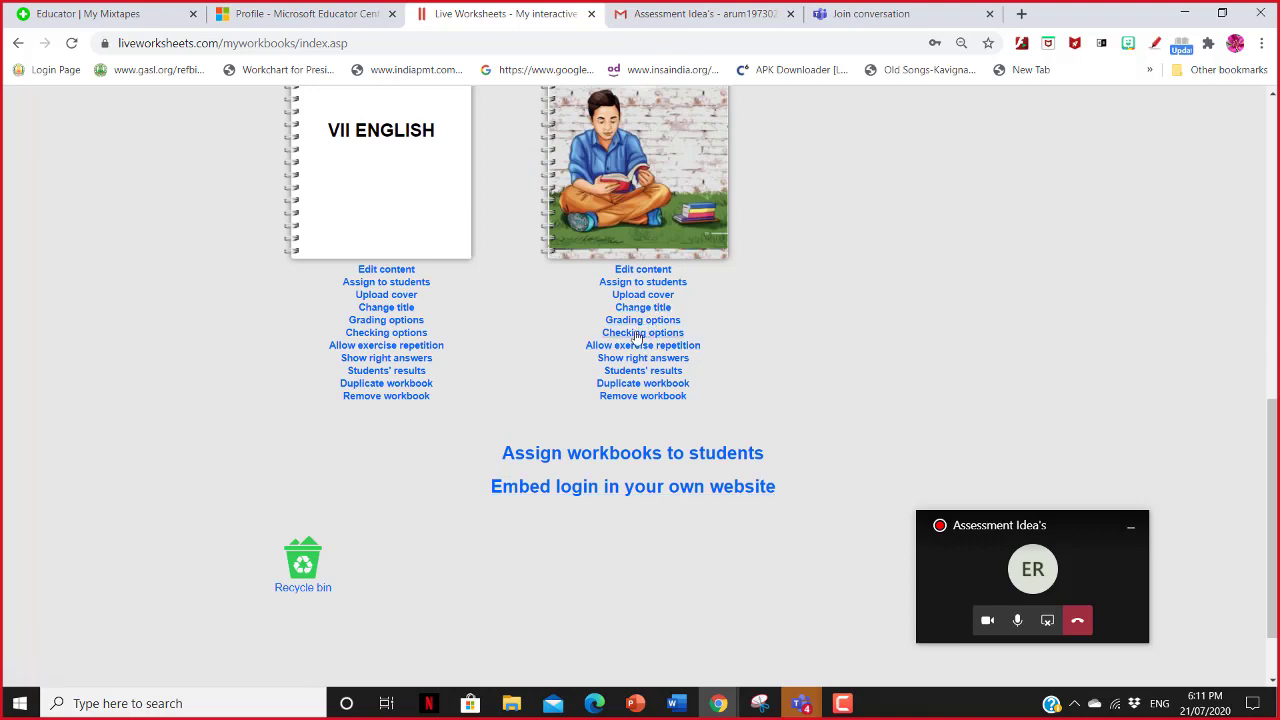
click(637, 335)
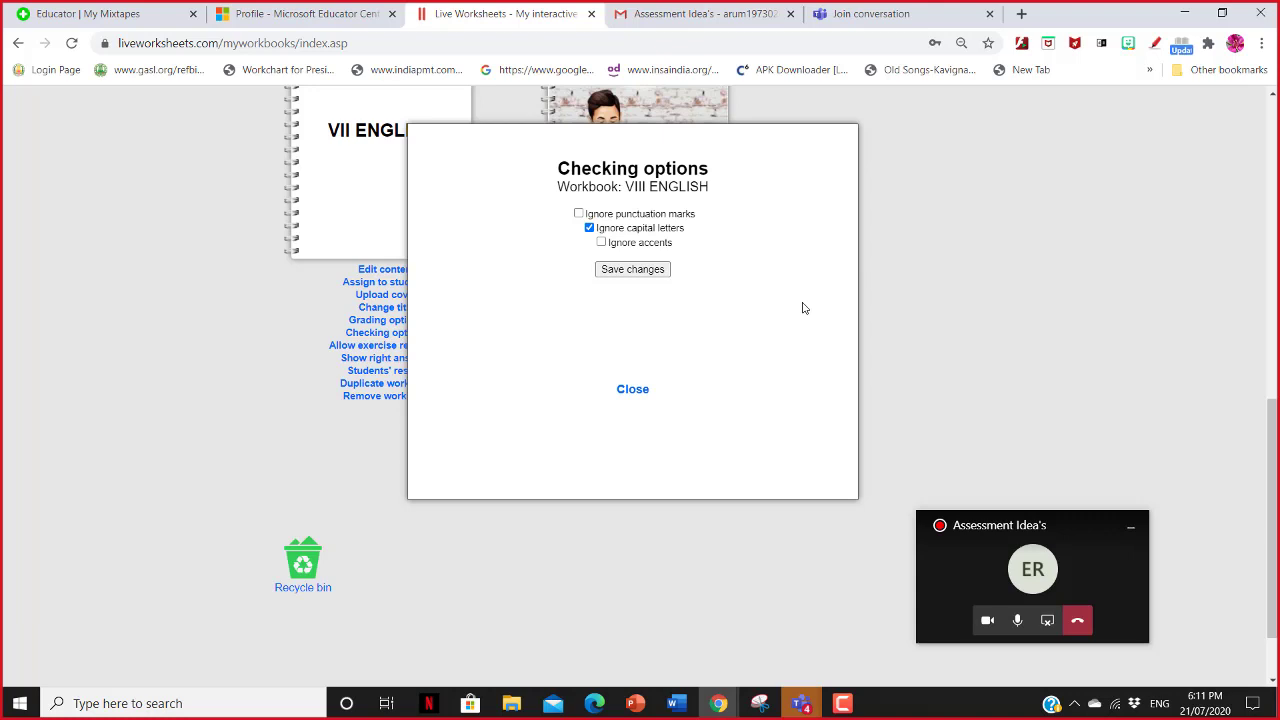
click(631, 389)
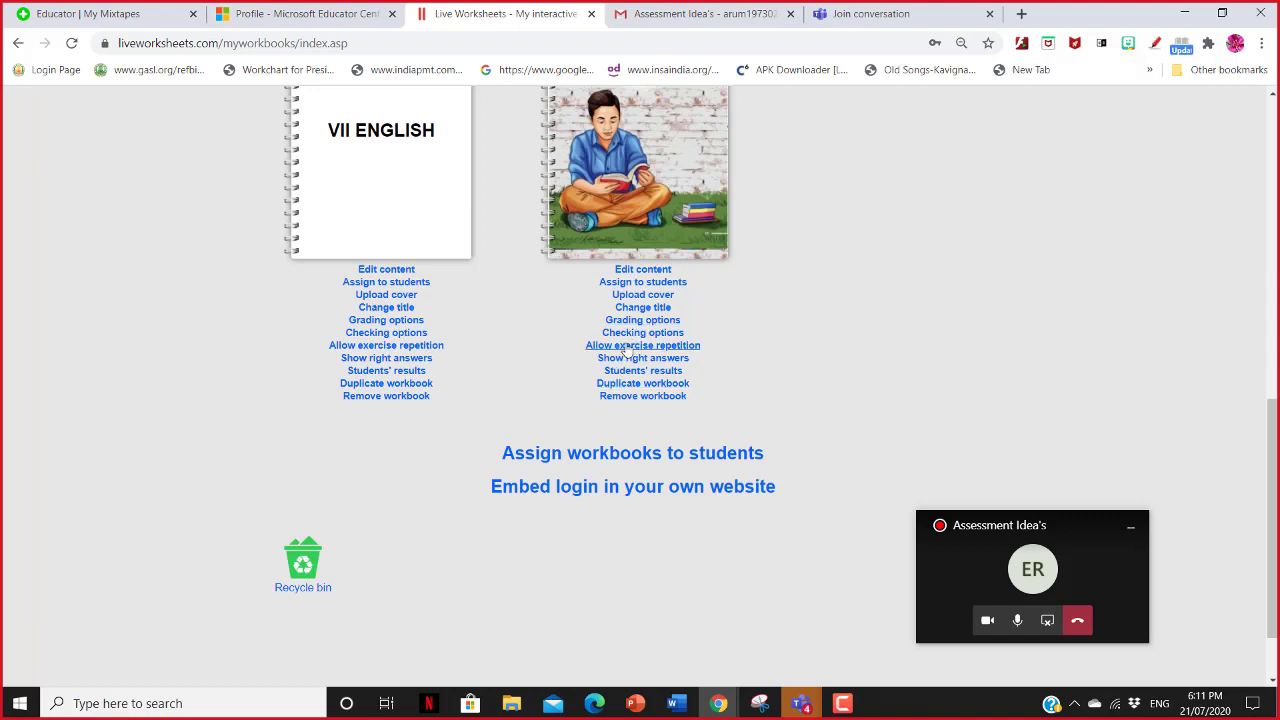
click(628, 346)
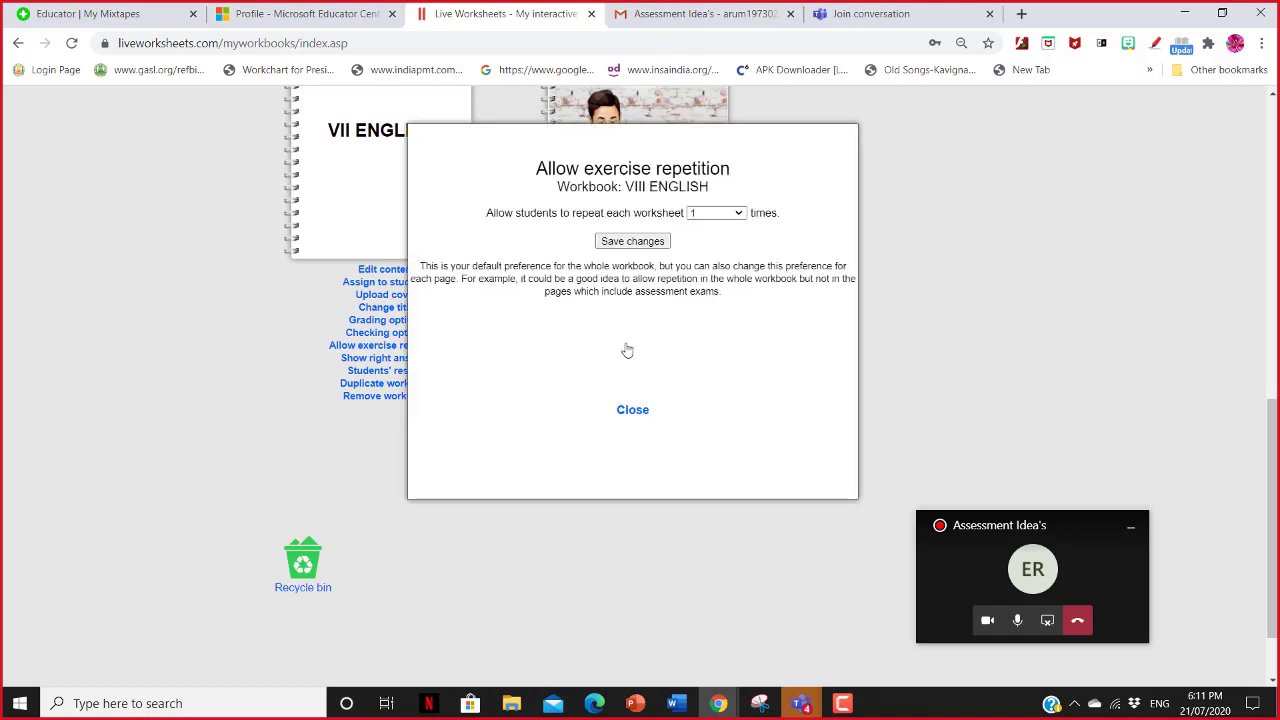
click(632, 410)
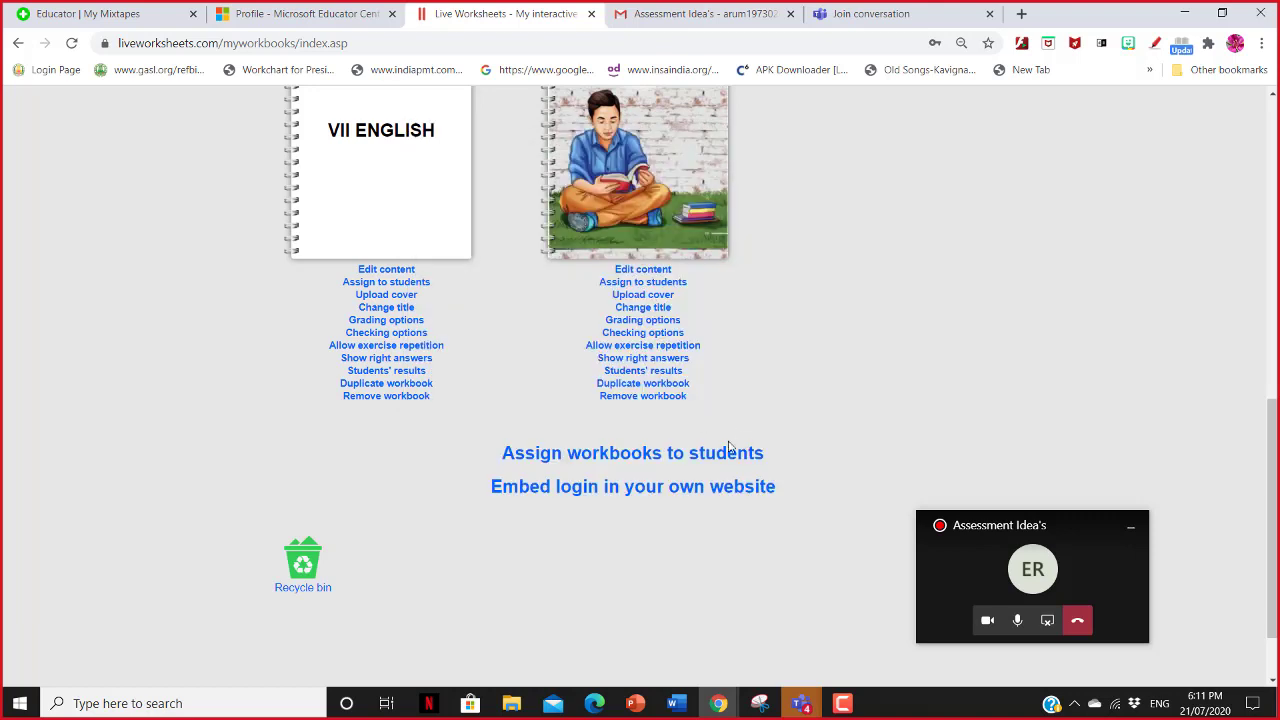
Open Students' results for the VIII ENGLISH workbook to show the Group results grid.
click(664, 372)
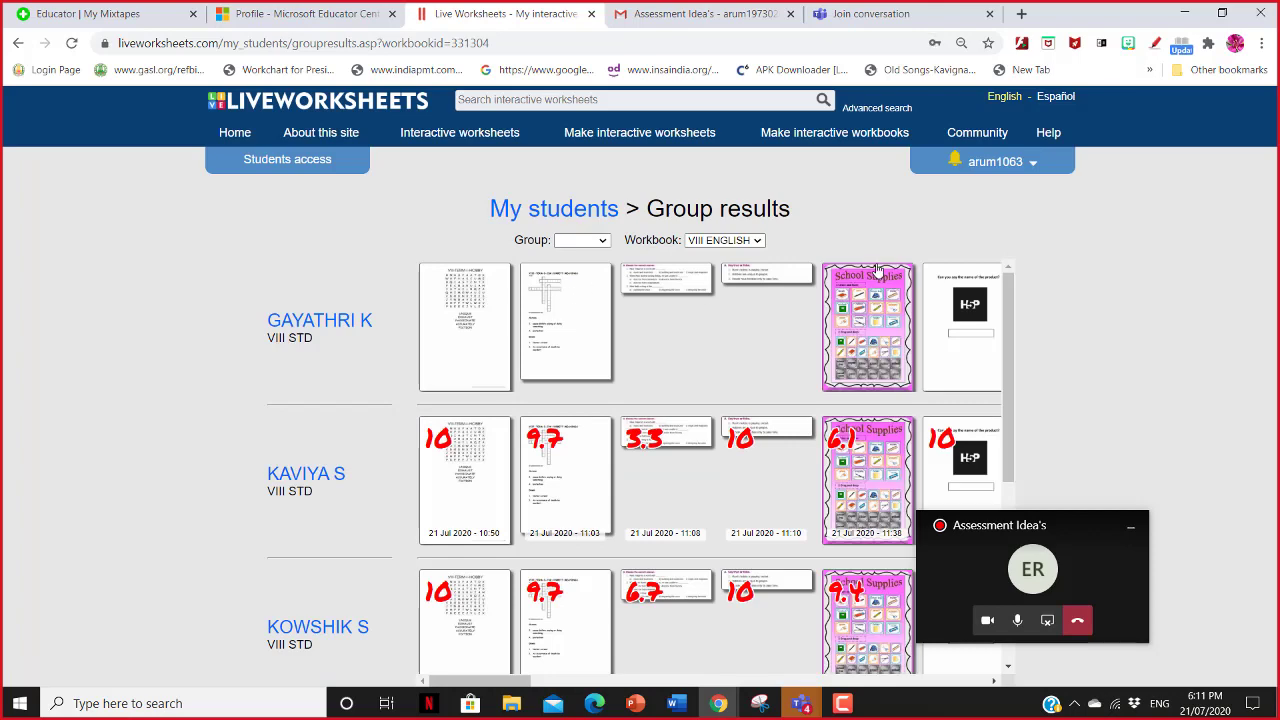
scroll(820, 300, down, 2)
scroll(822, 296, up, 2)
scroll(575, 352, down, 1)
scroll(577, 360, down, 2)
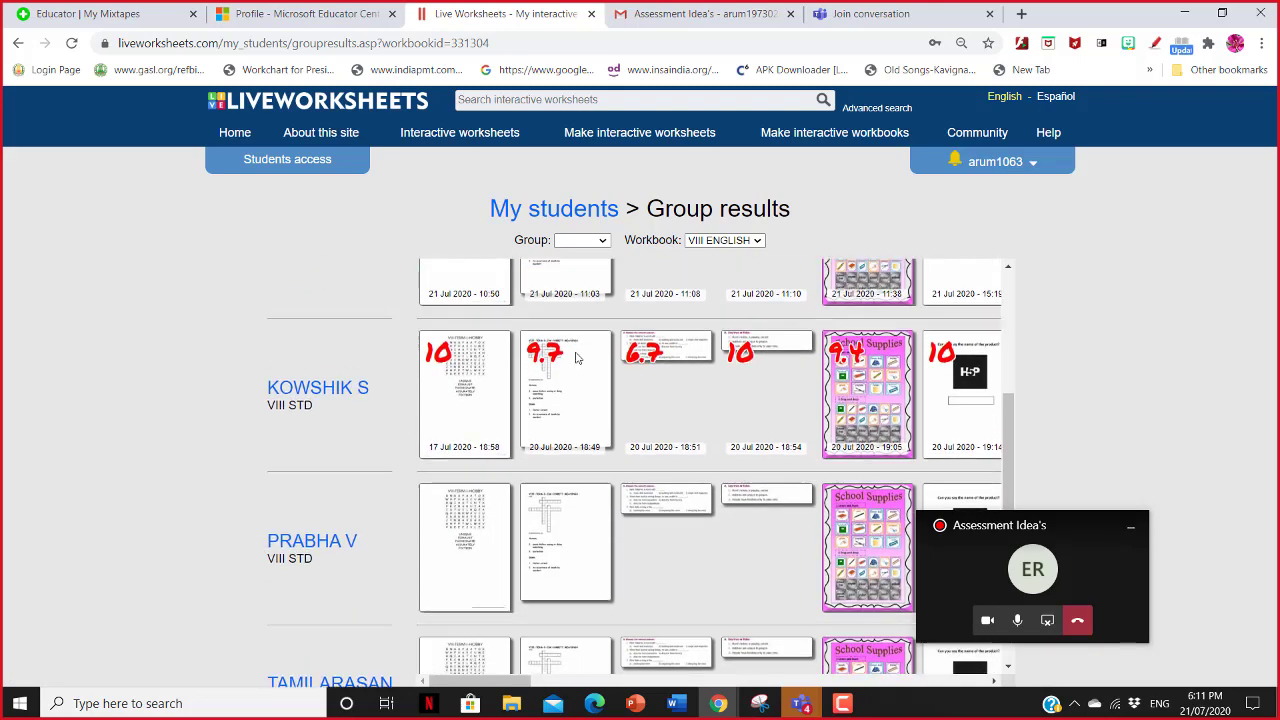
scroll(577, 360, up, 1)
scroll(503, 443, down, 2)
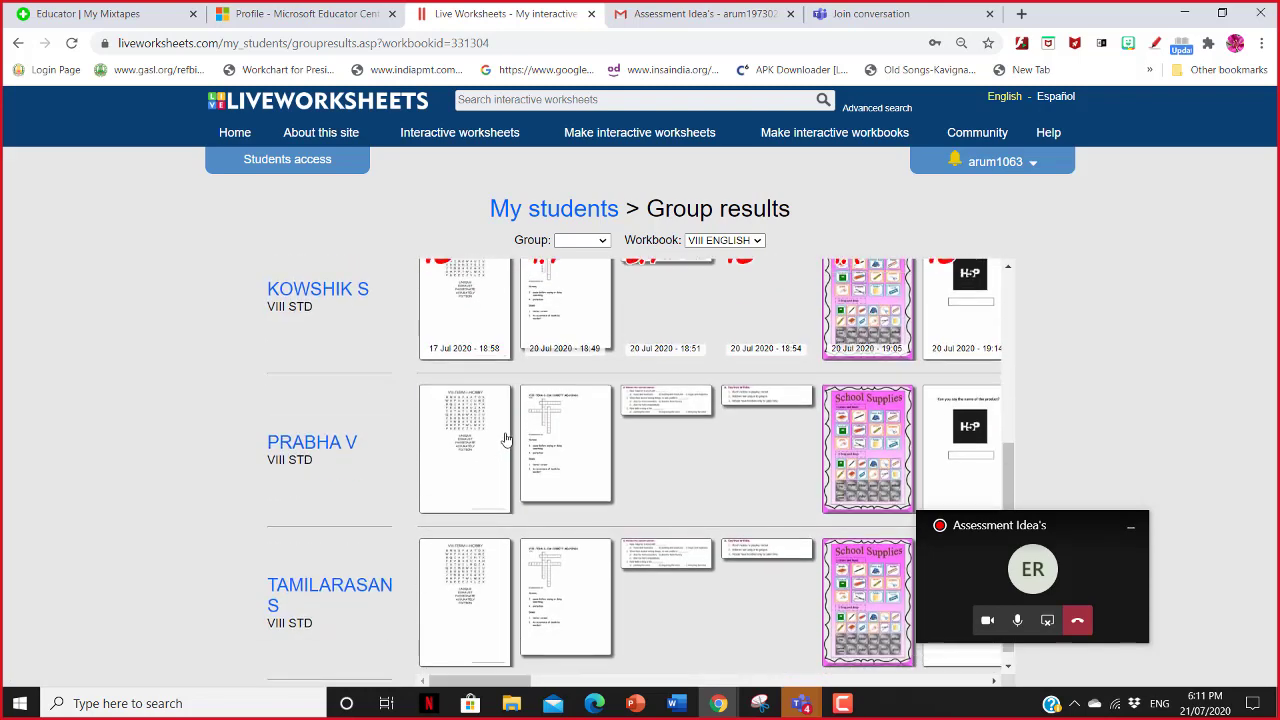
scroll(505, 440, up, 1)
Review each VIII STD student's exercise scores and completion dates across the grid.
drag(1066, 521, 1218, 547)
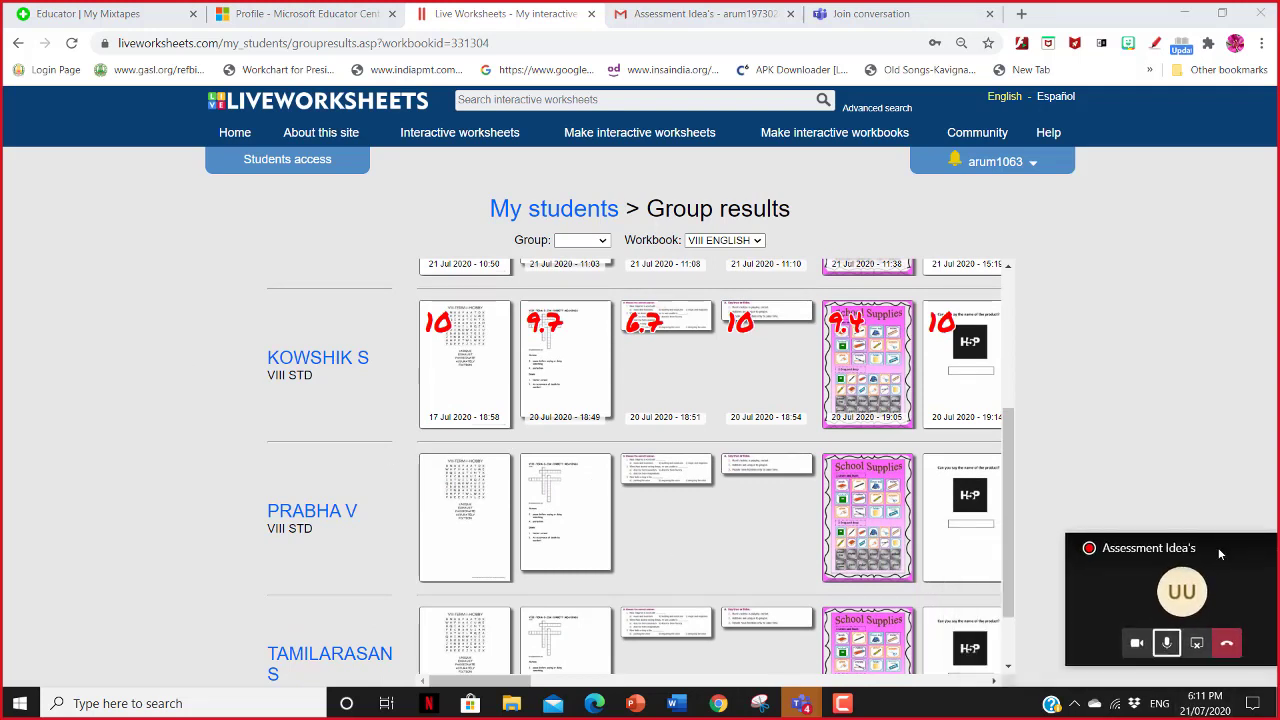
scroll(443, 443, down, 1)
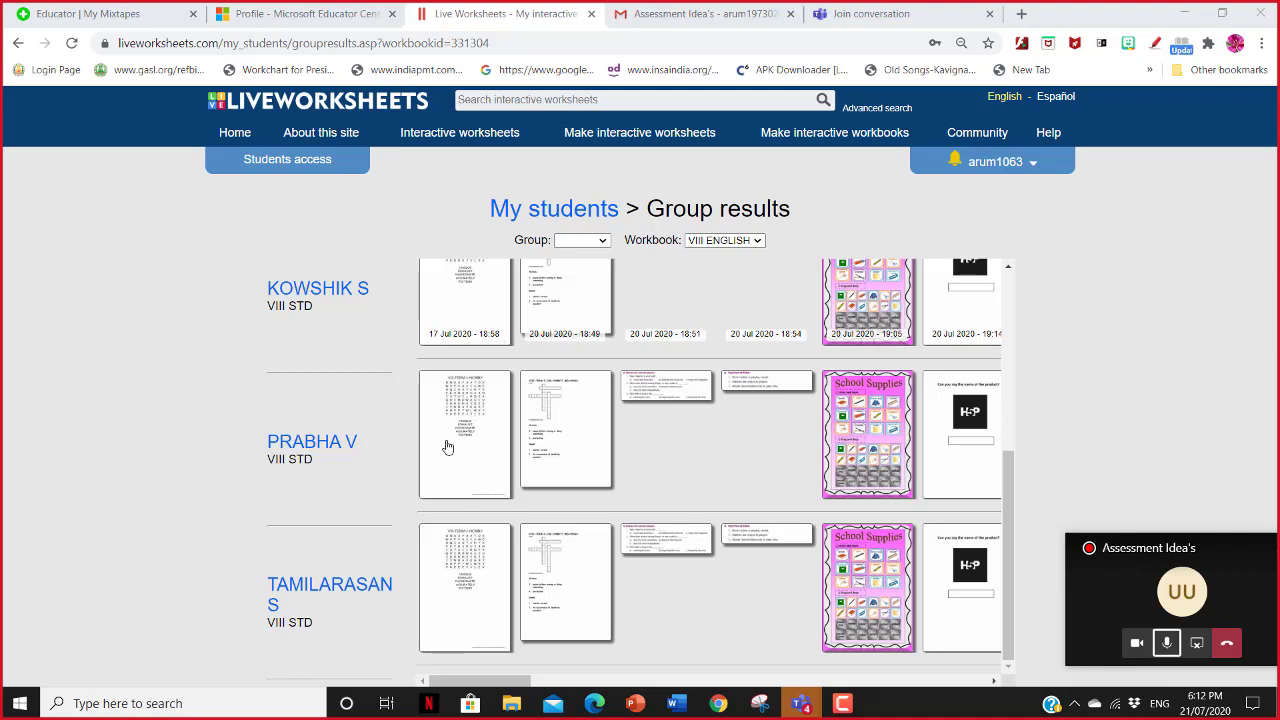
scroll(445, 445, up, 3)
scroll(447, 446, up, 1)
scroll(447, 446, down, 4)
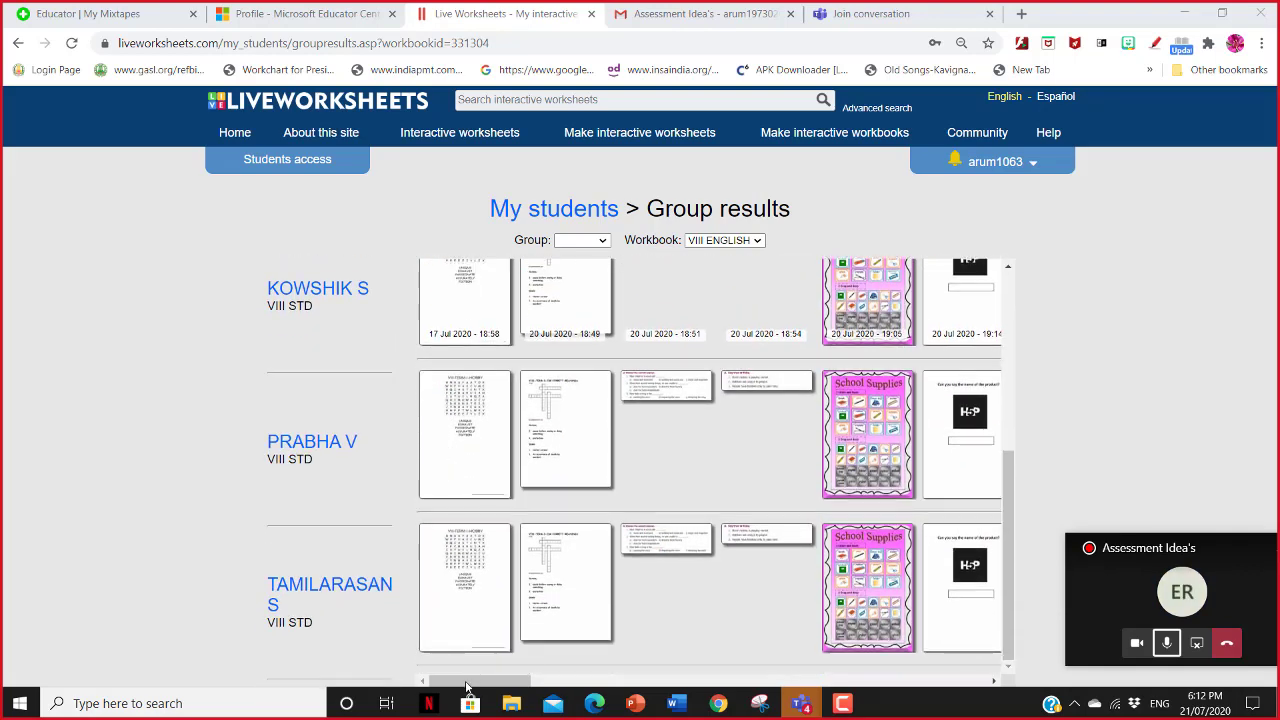
drag(470, 681, 390, 698)
scroll(700, 490, up, 3)
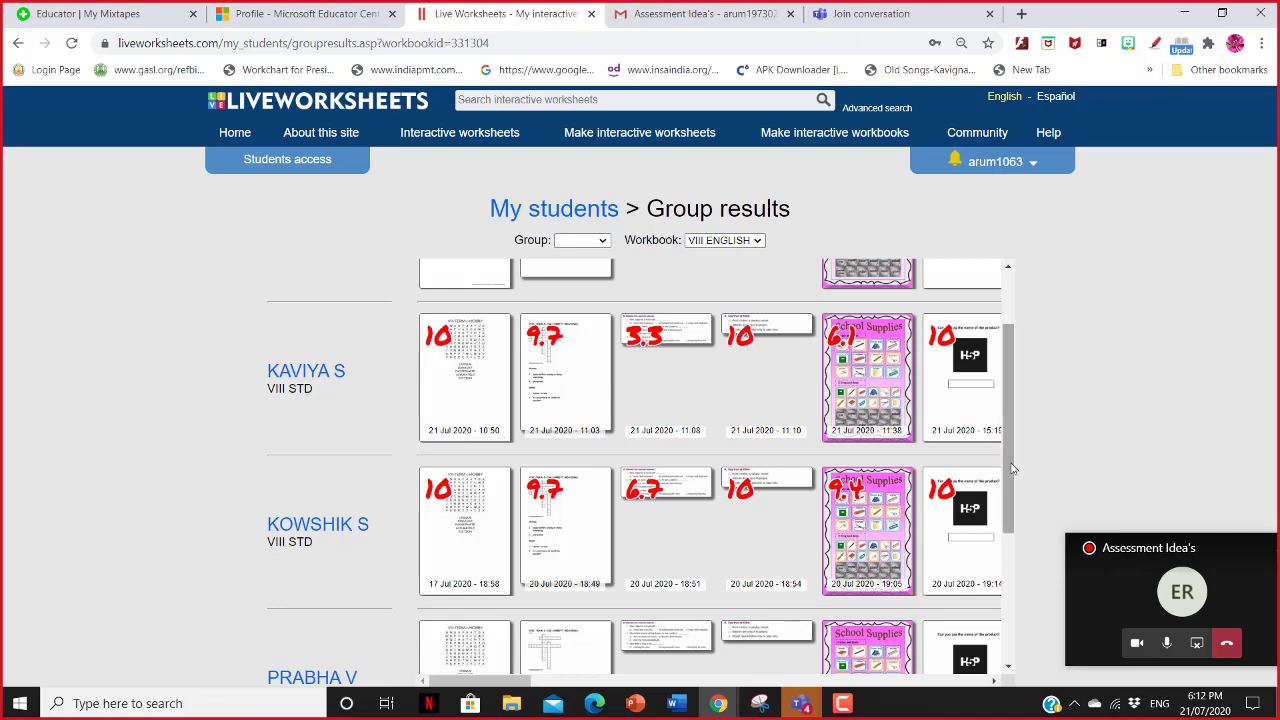
scroll(958, 550, down, 1)
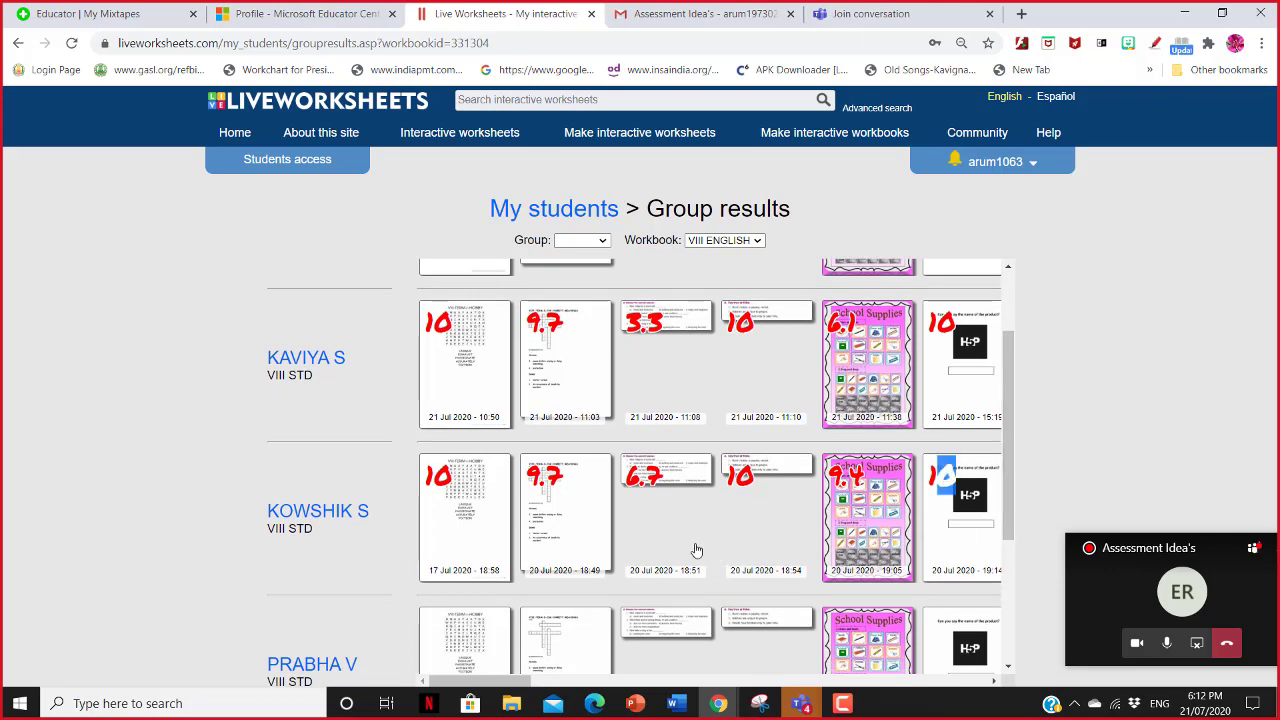
drag(694, 551, 1010, 472)
click(1045, 458)
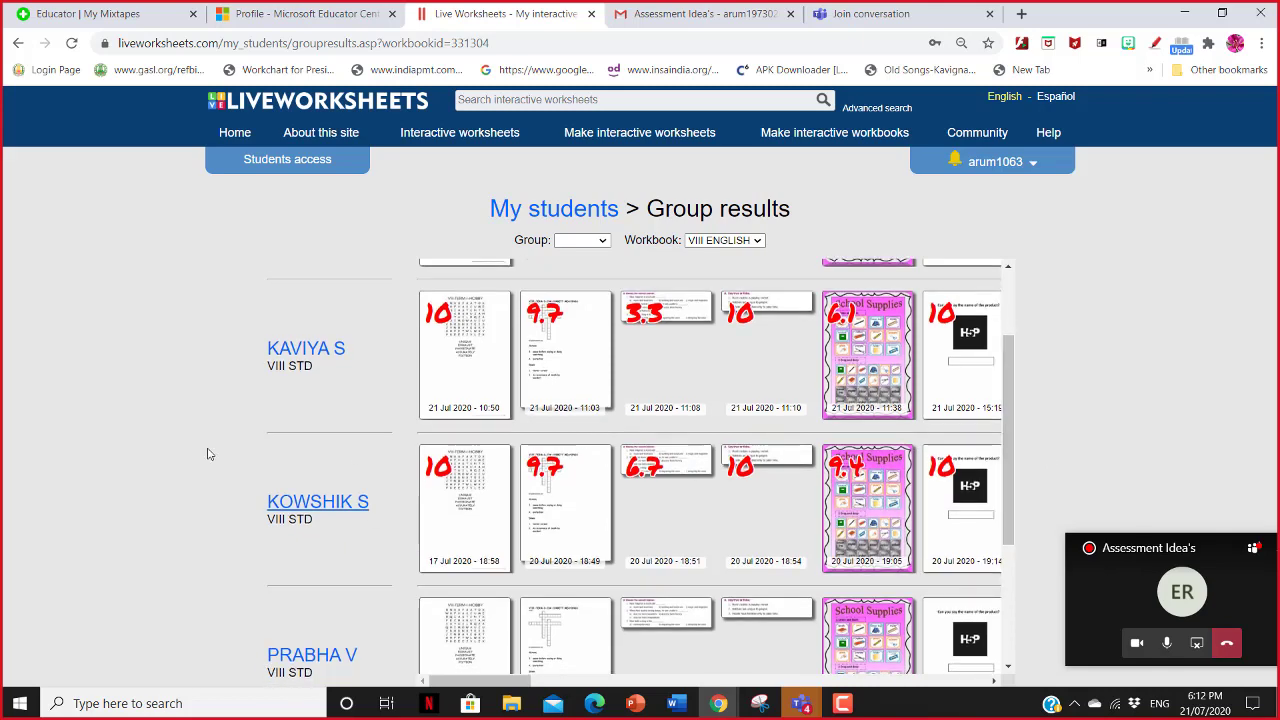
scroll(591, 449, down, 2)
scroll(593, 450, up, 1)
scroll(592, 449, up, 2)
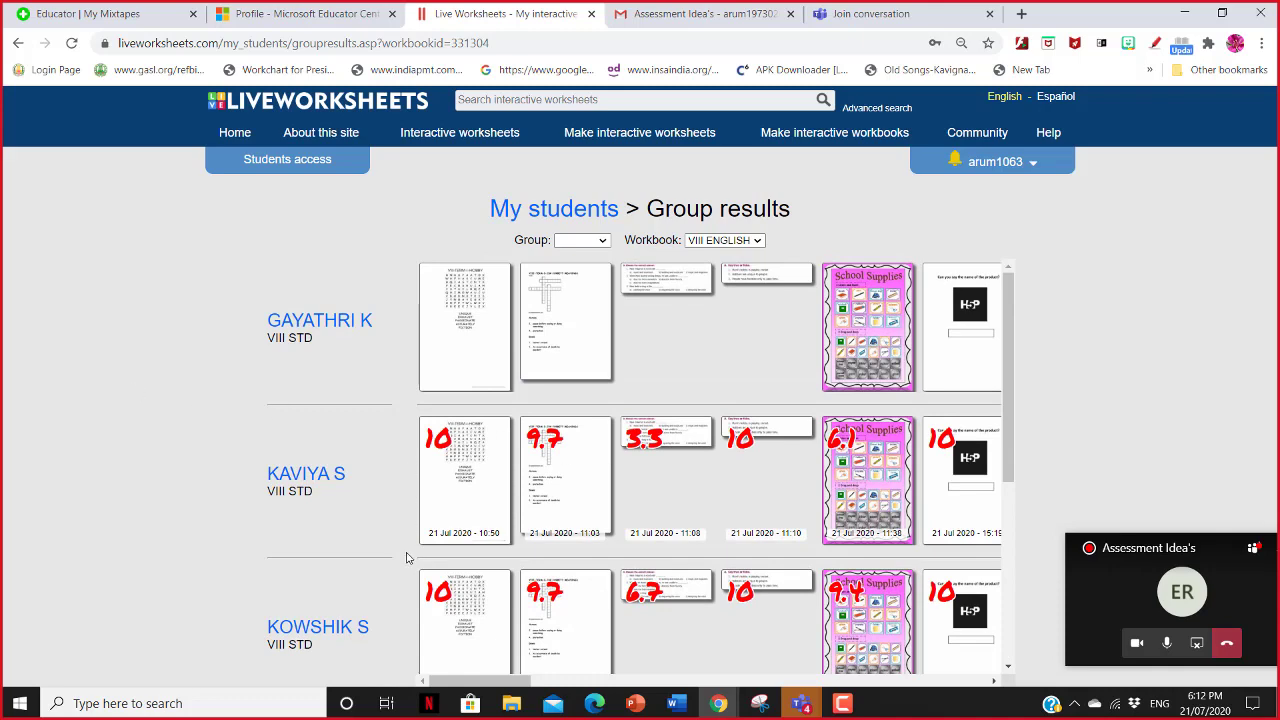
scroll(868, 507, down, 3)
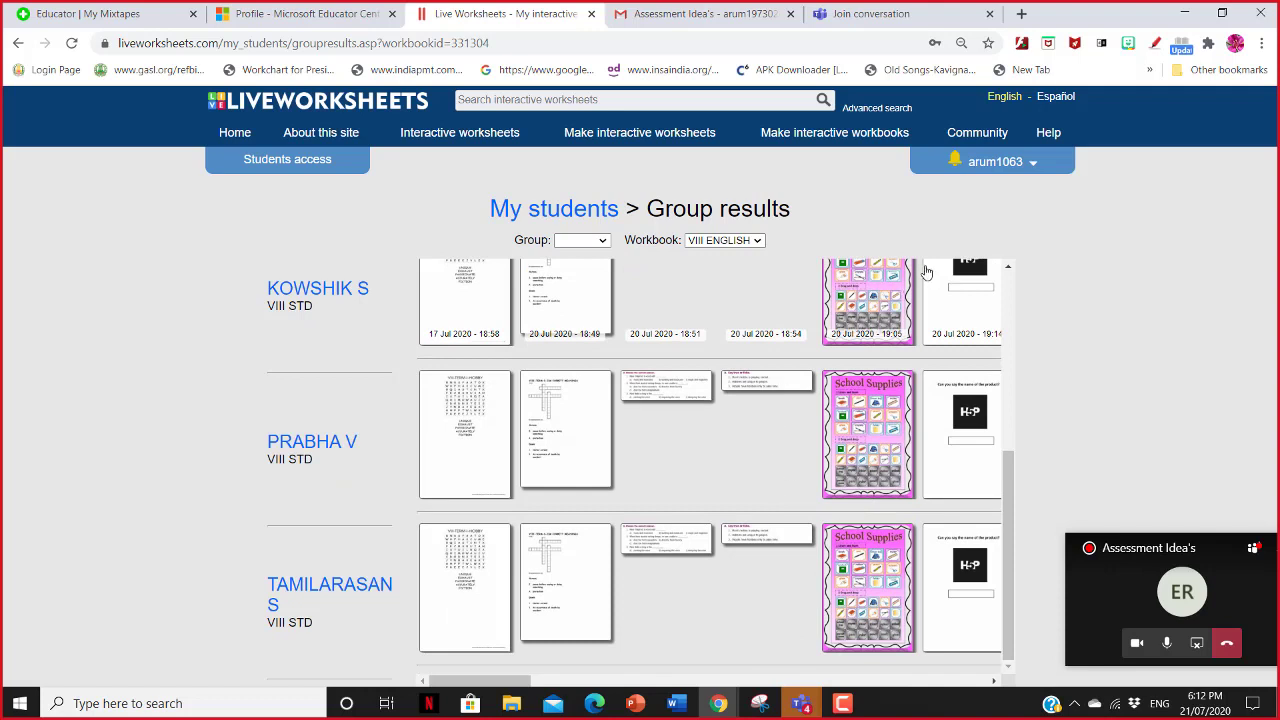
Show New notifications listing finished exercises like VIII ENGLISH Page 32 and IV ENGLISH Page 1.
click(1005, 166)
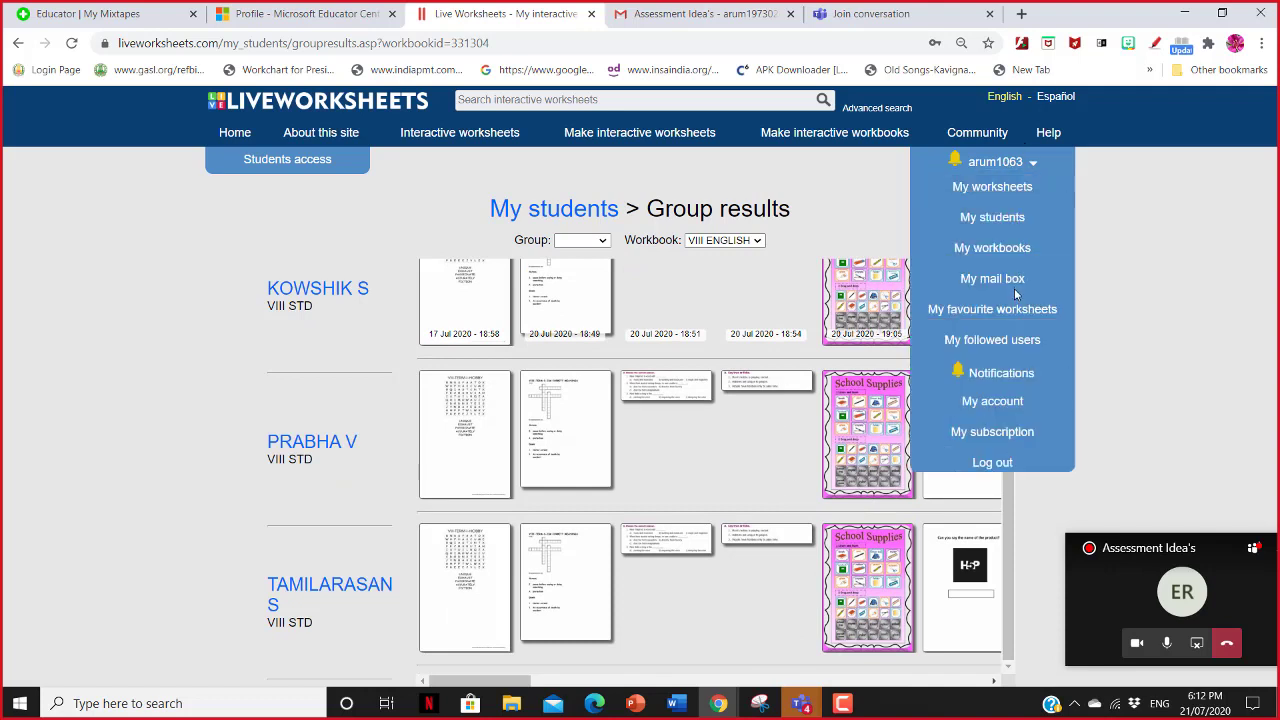
click(953, 159)
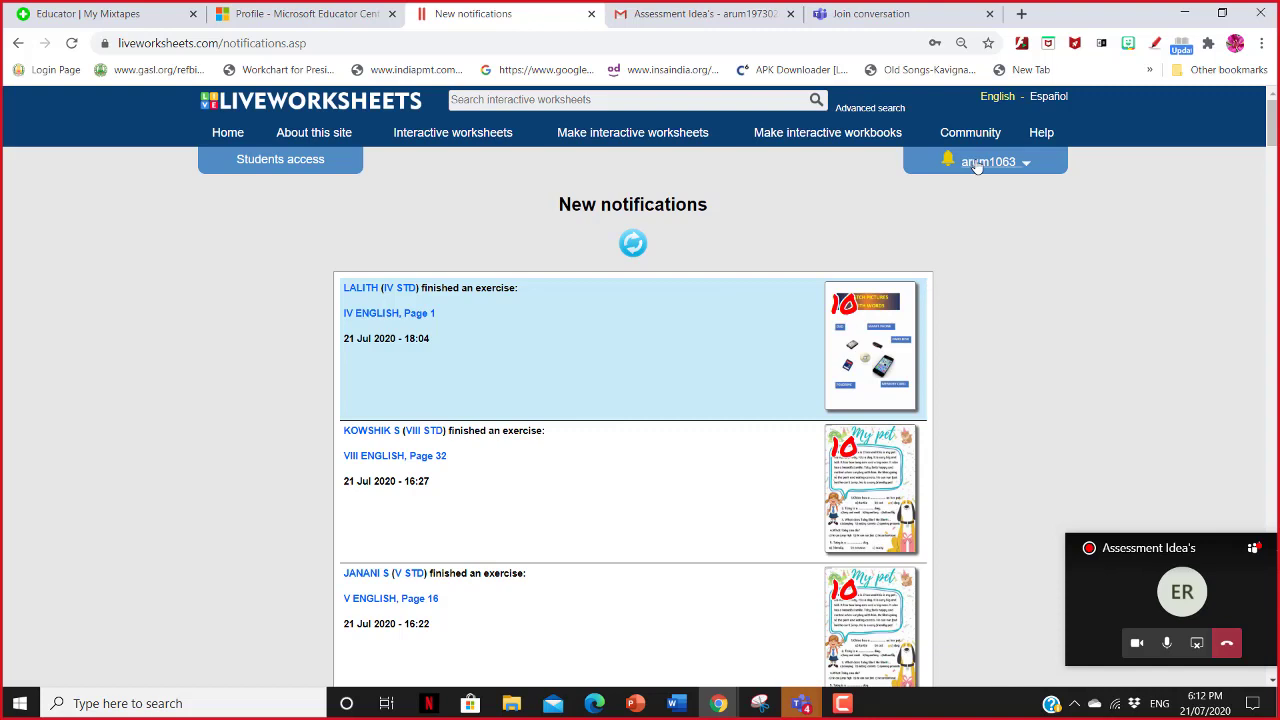
click(1017, 168)
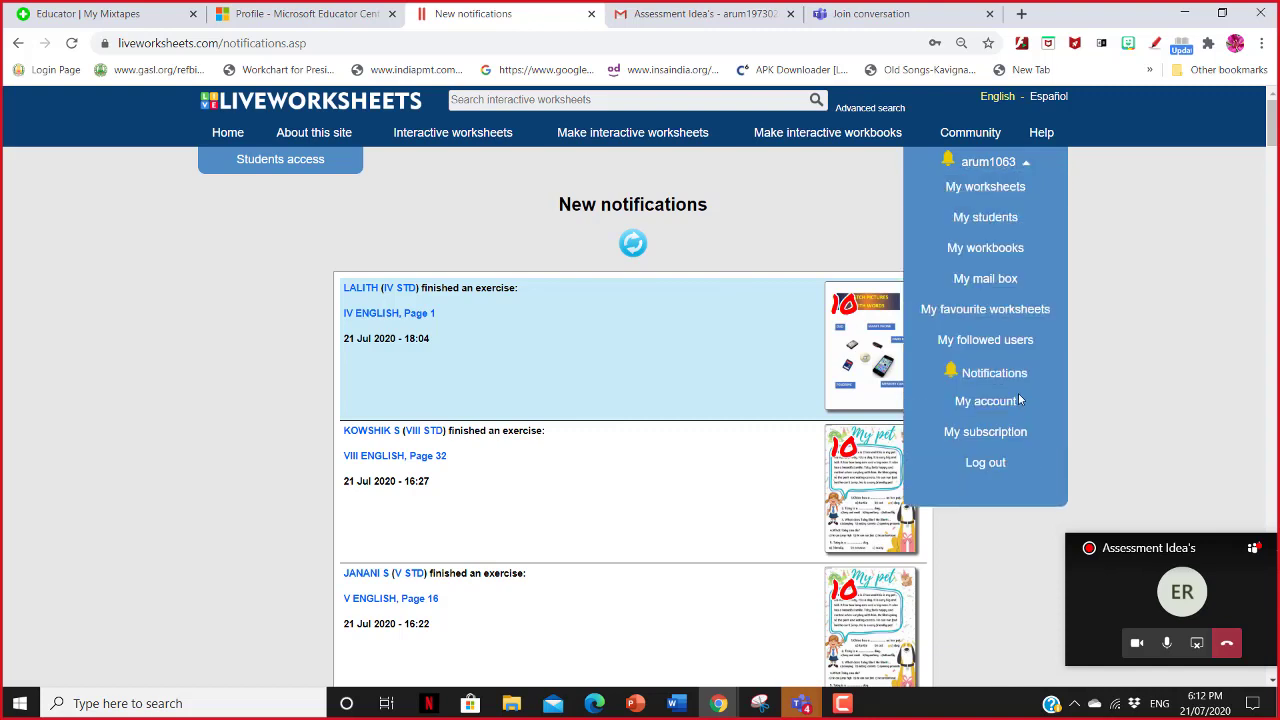
Go back to My interactive workbooks (IV, V, VI ENGLISH) and put the cursor in the search box.
click(995, 247)
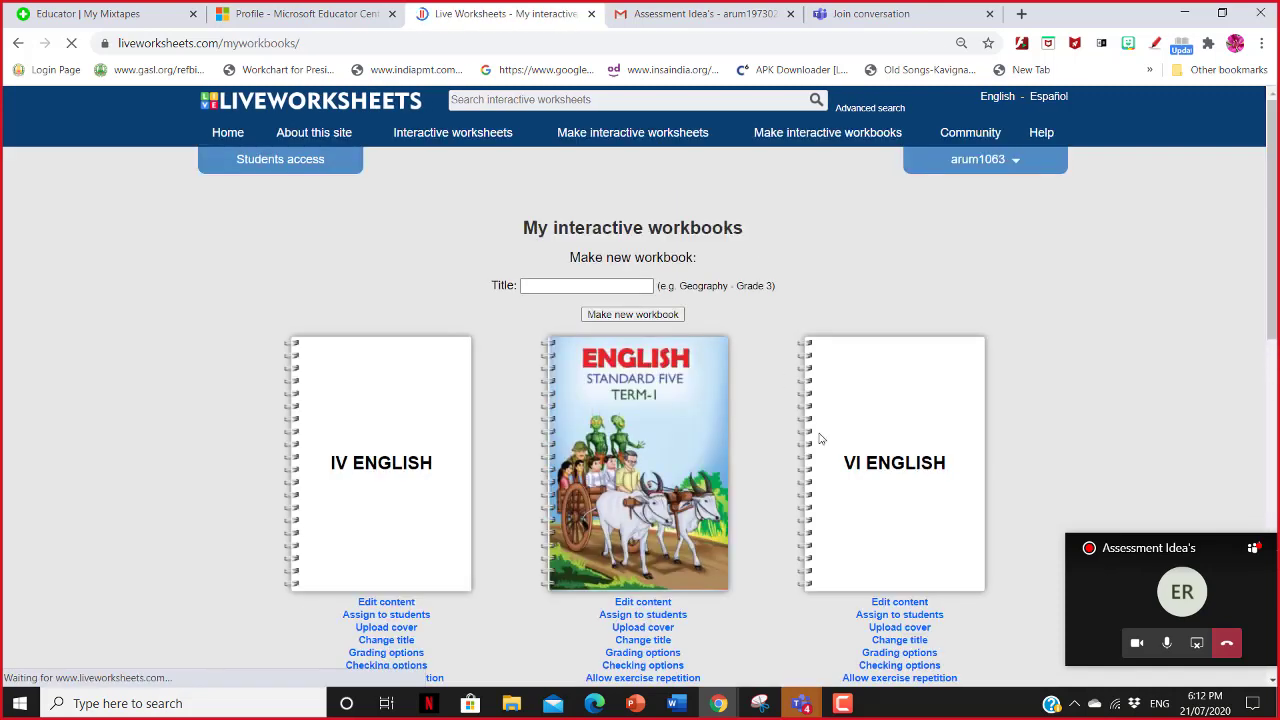
scroll(860, 460, down, 8)
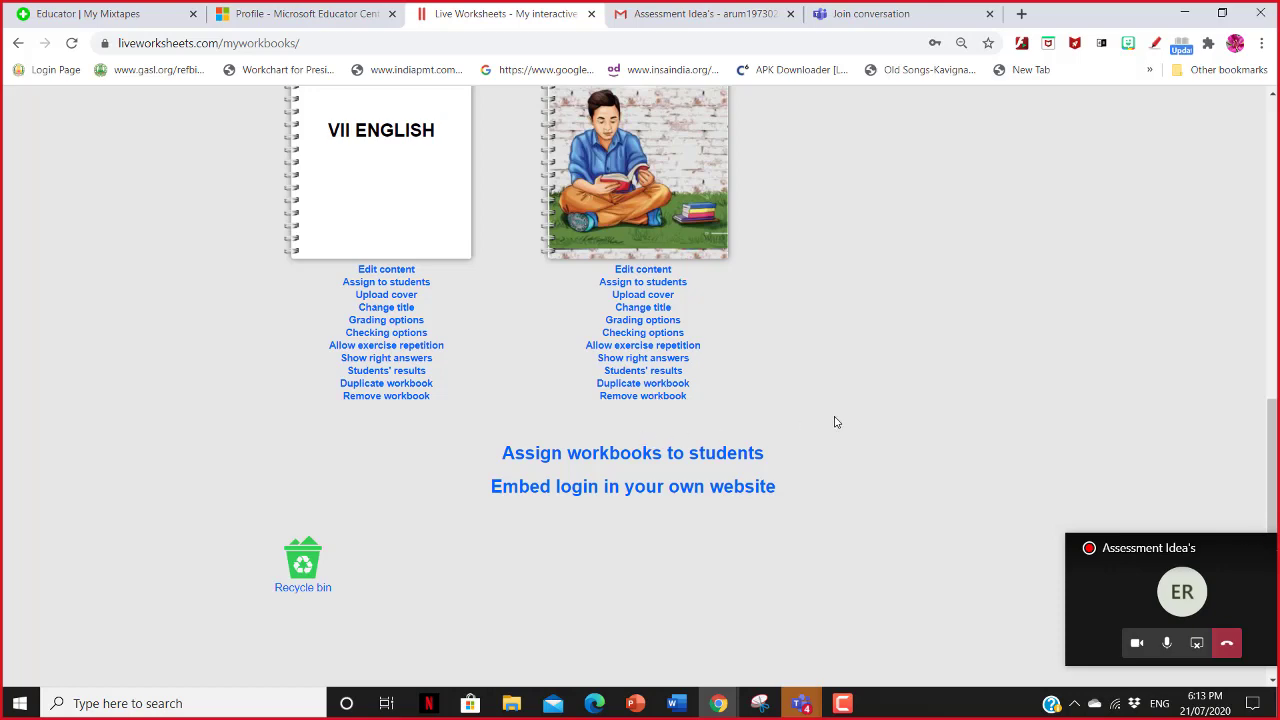
scroll(836, 422, down, 1)
scroll(836, 422, up, 8)
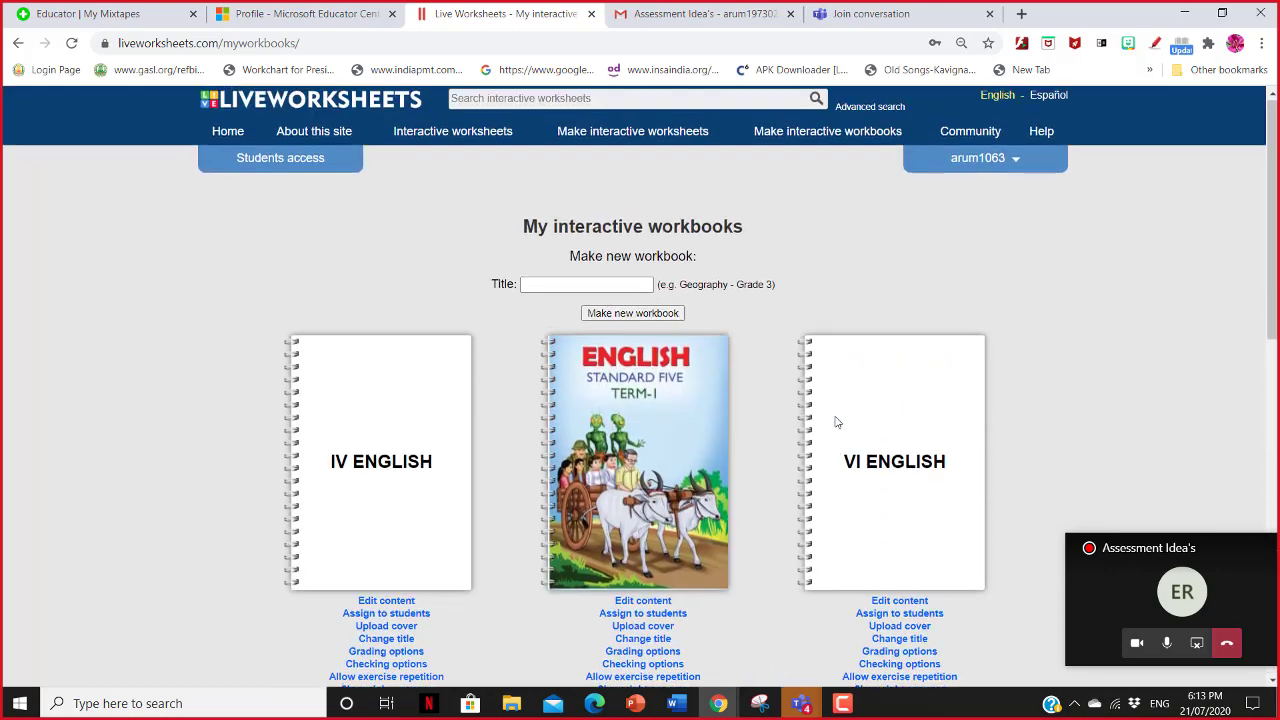
scroll(837, 422, down, 6)
scroll(837, 422, up, 2)
scroll(837, 422, down, 3)
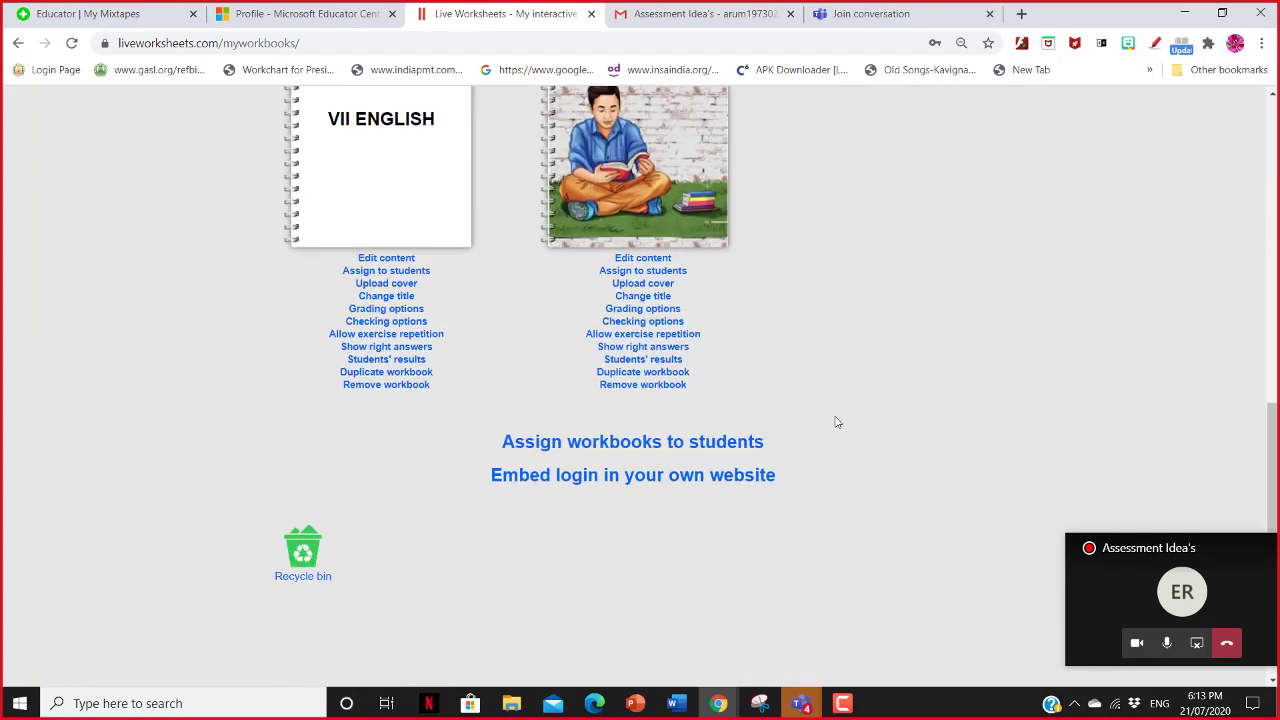
scroll(836, 421, up, 8)
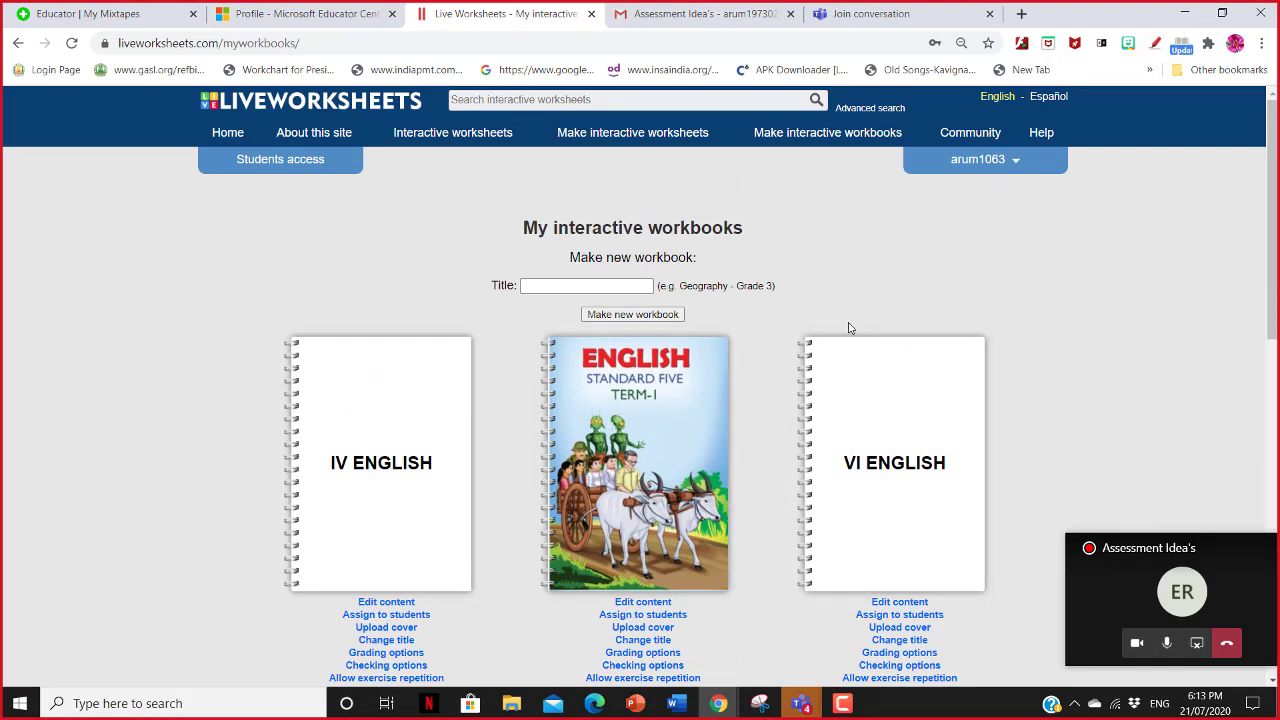
click(1011, 160)
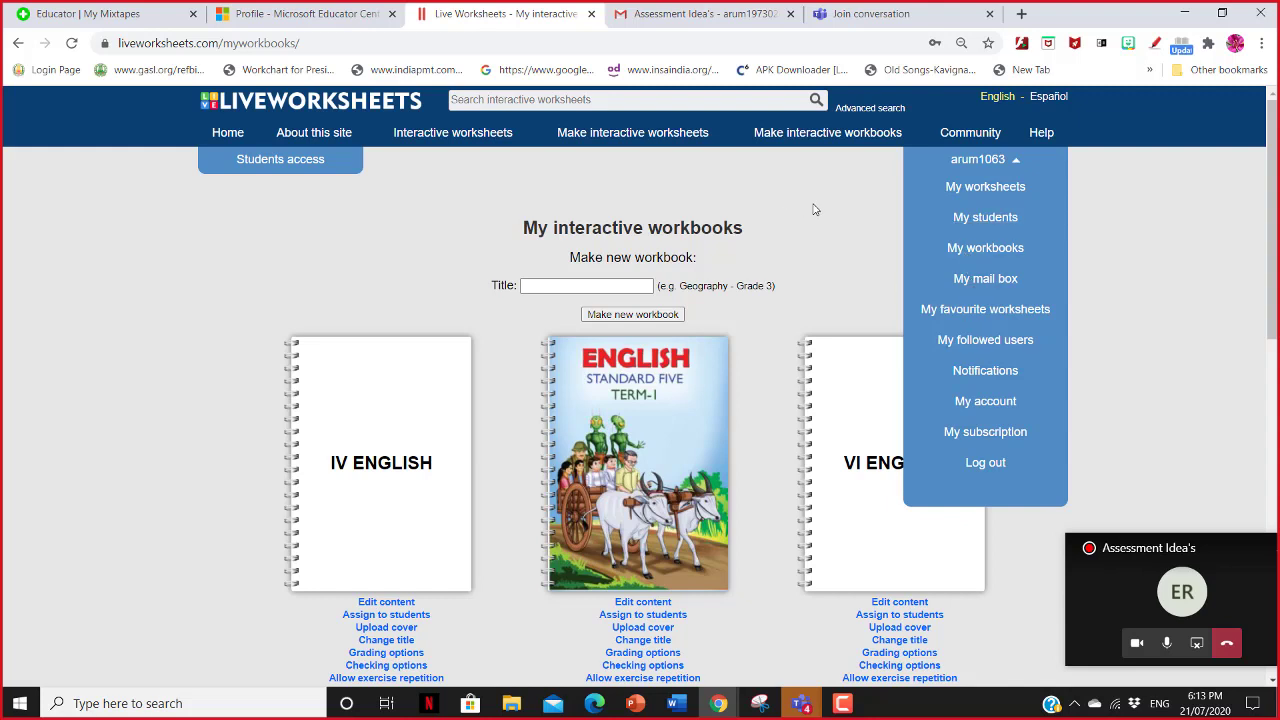
click(487, 100)
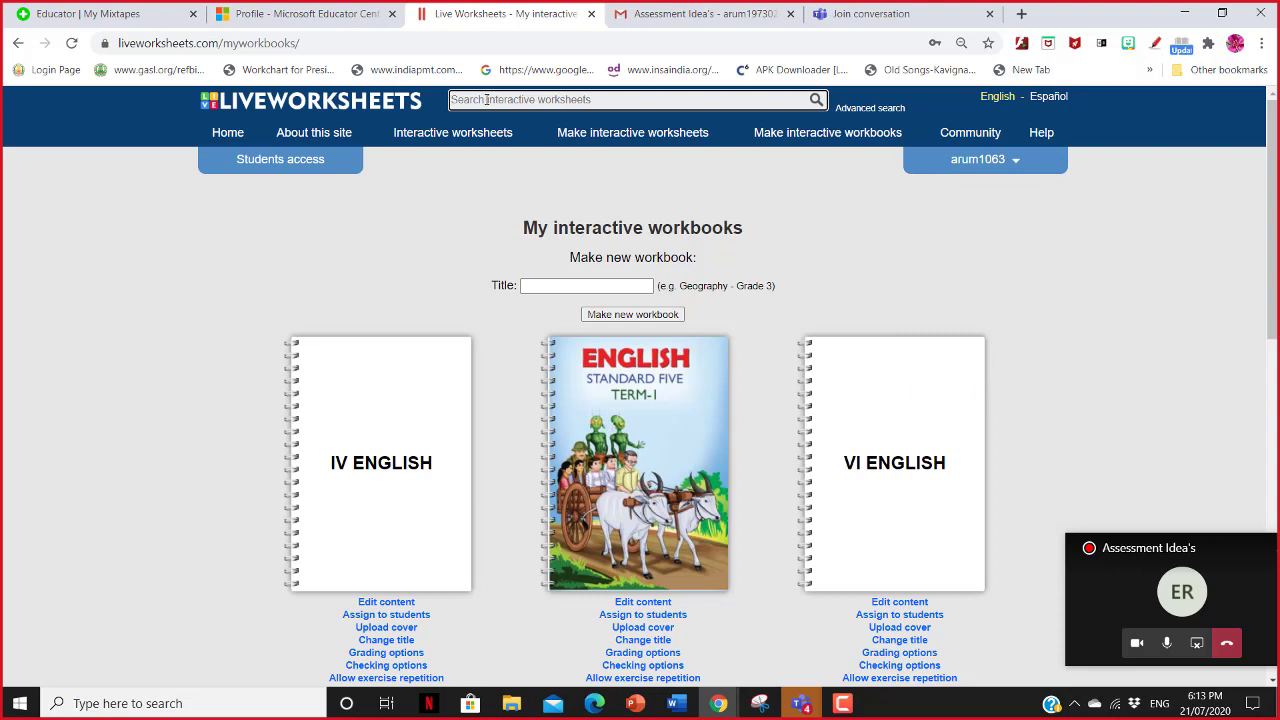
Search worksheets for 'DEVICE' and open the Grade 6 Storage Device worksheet.
text(DEVI)
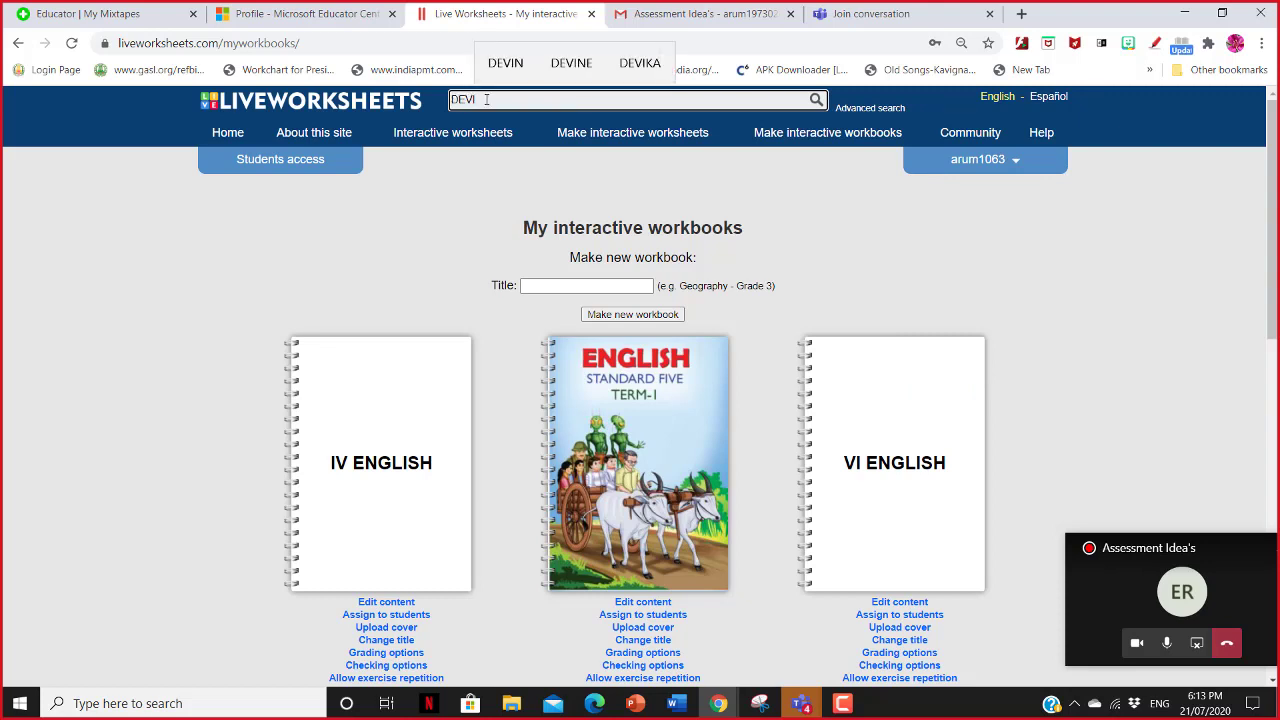
text(CE)
key(Return)
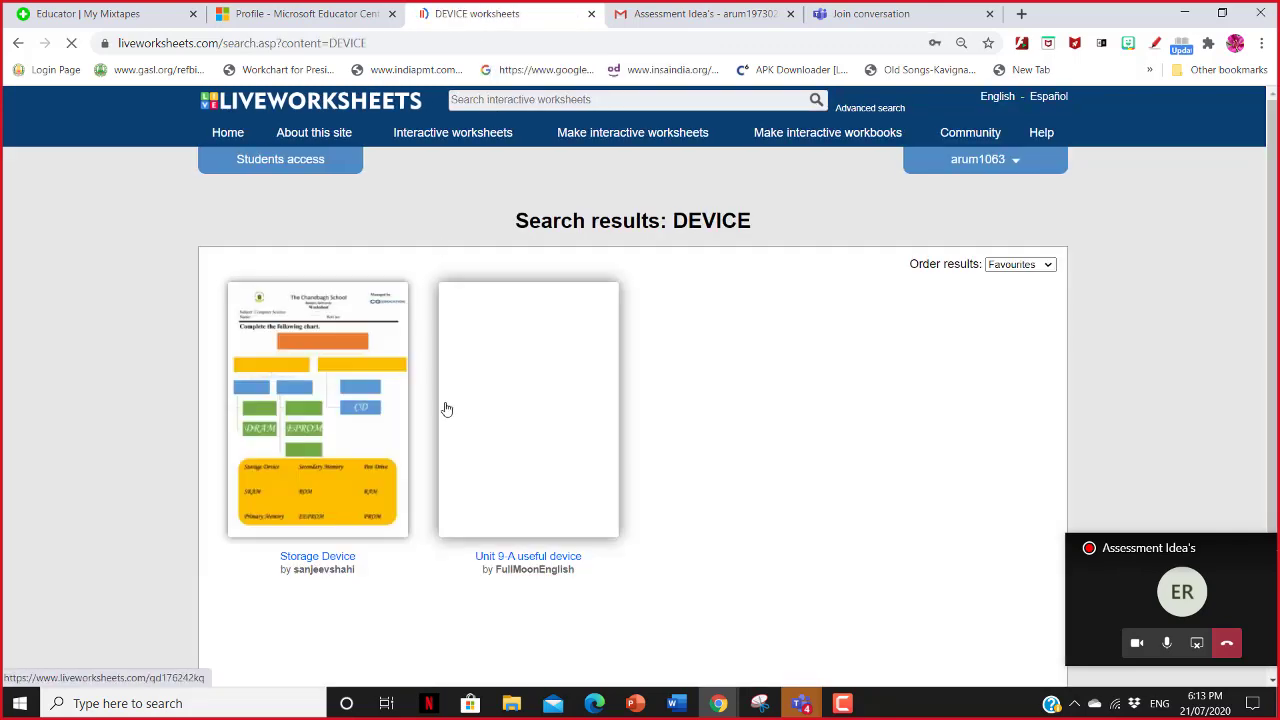
scroll(683, 380, down, 1)
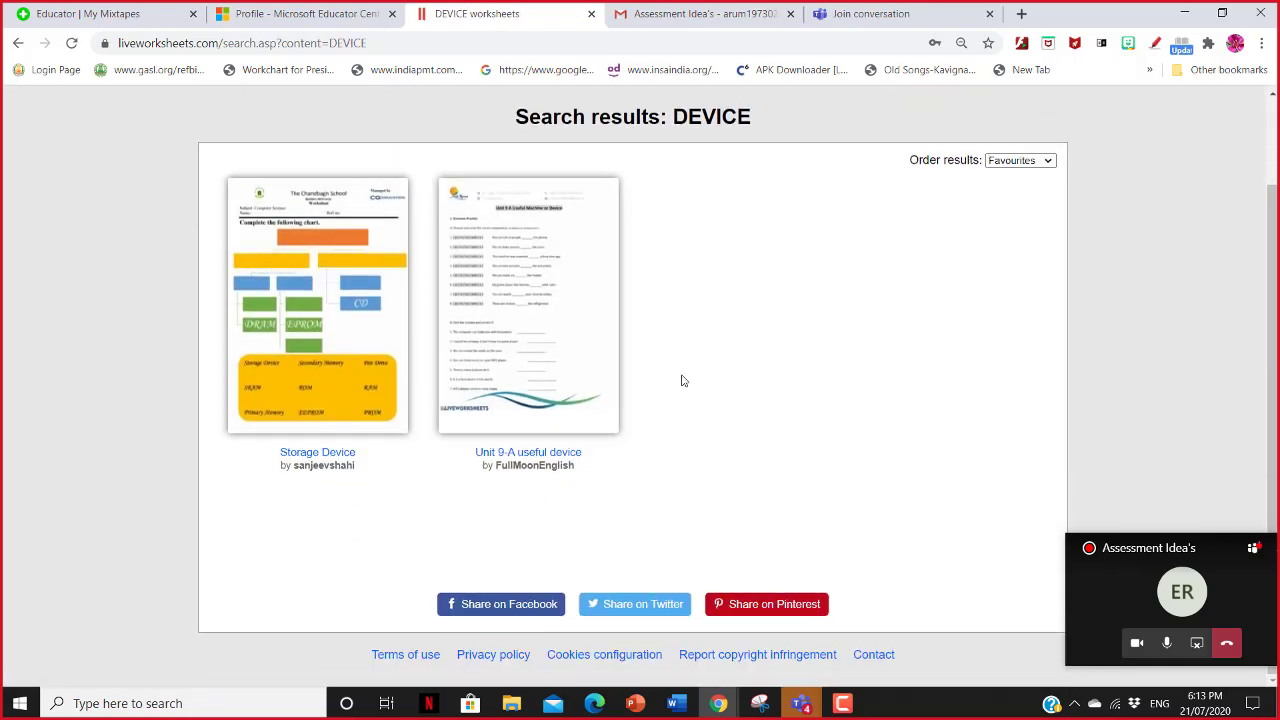
scroll(683, 380, up, 1)
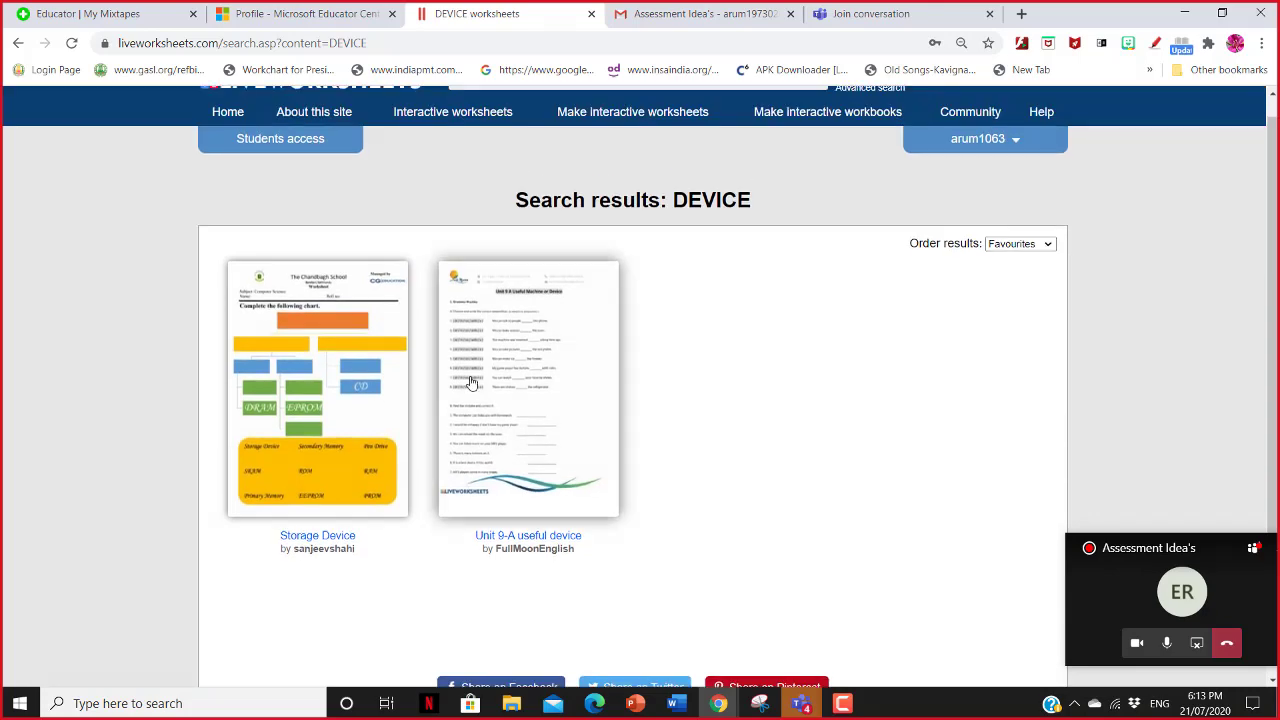
click(322, 388)
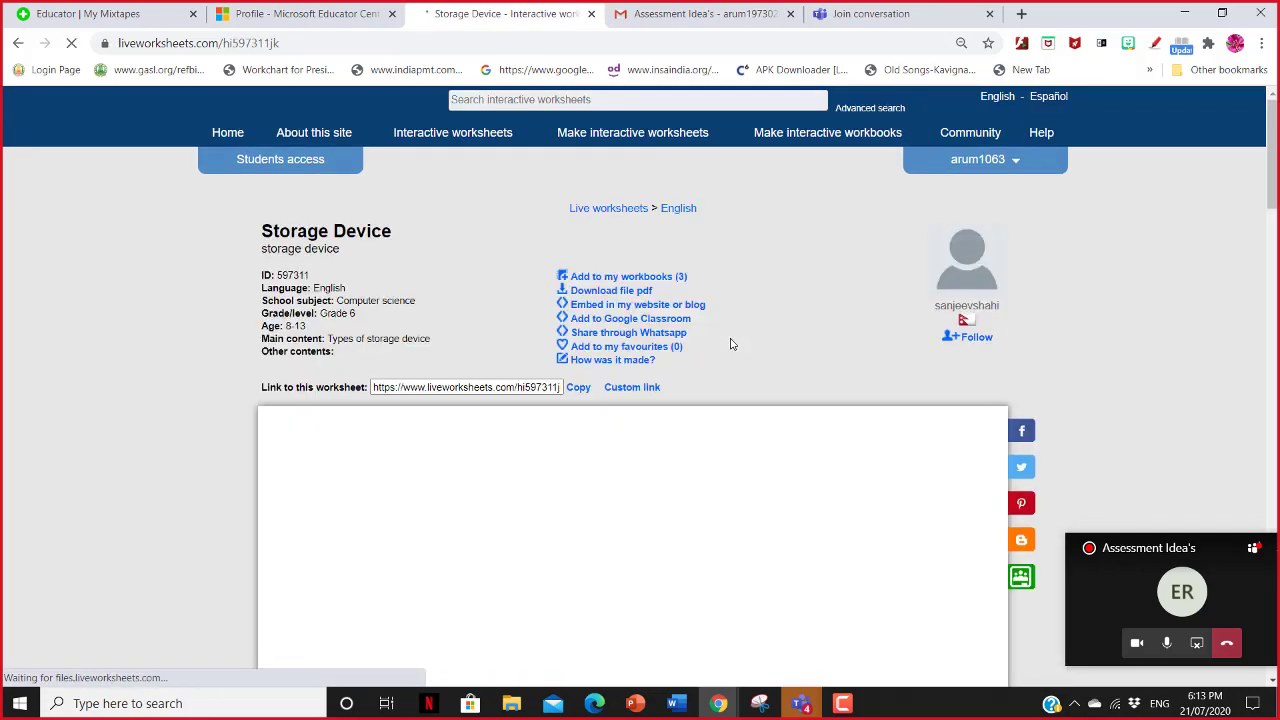
Look over the worksheet's chart and choose to add it to a Blogger blog.
scroll(840, 490, down, 2)
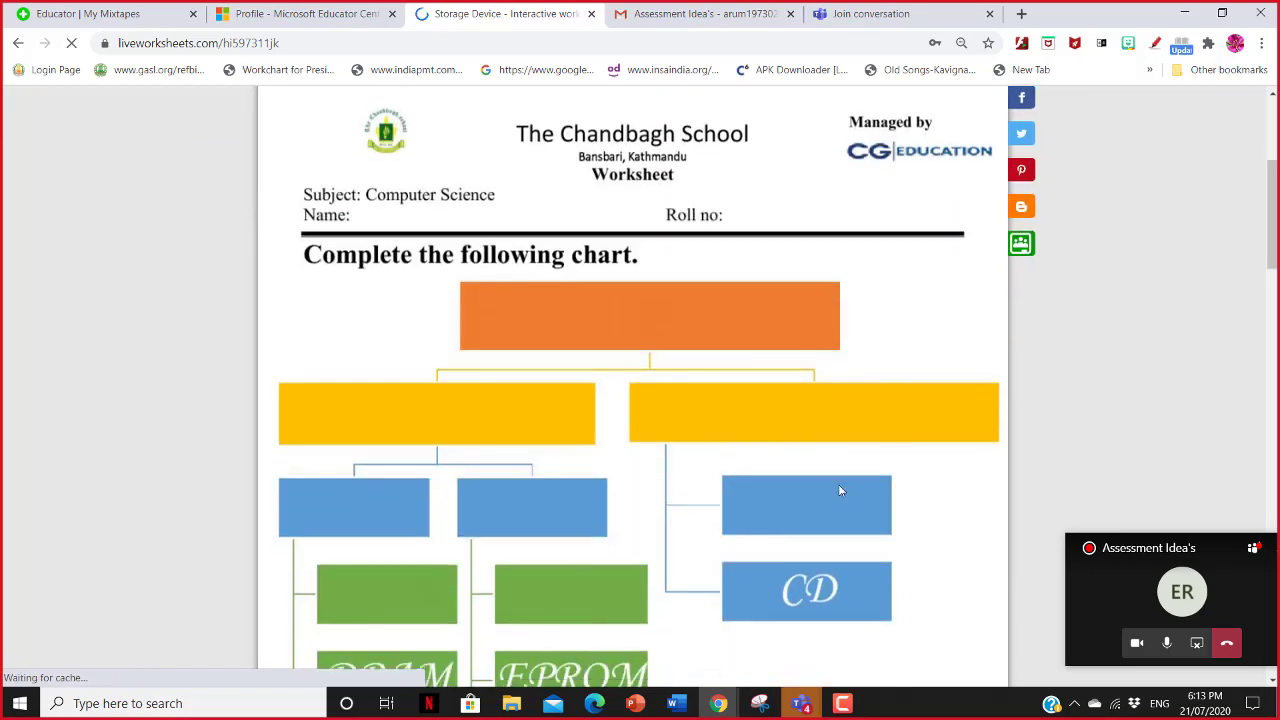
scroll(840, 490, up, 2)
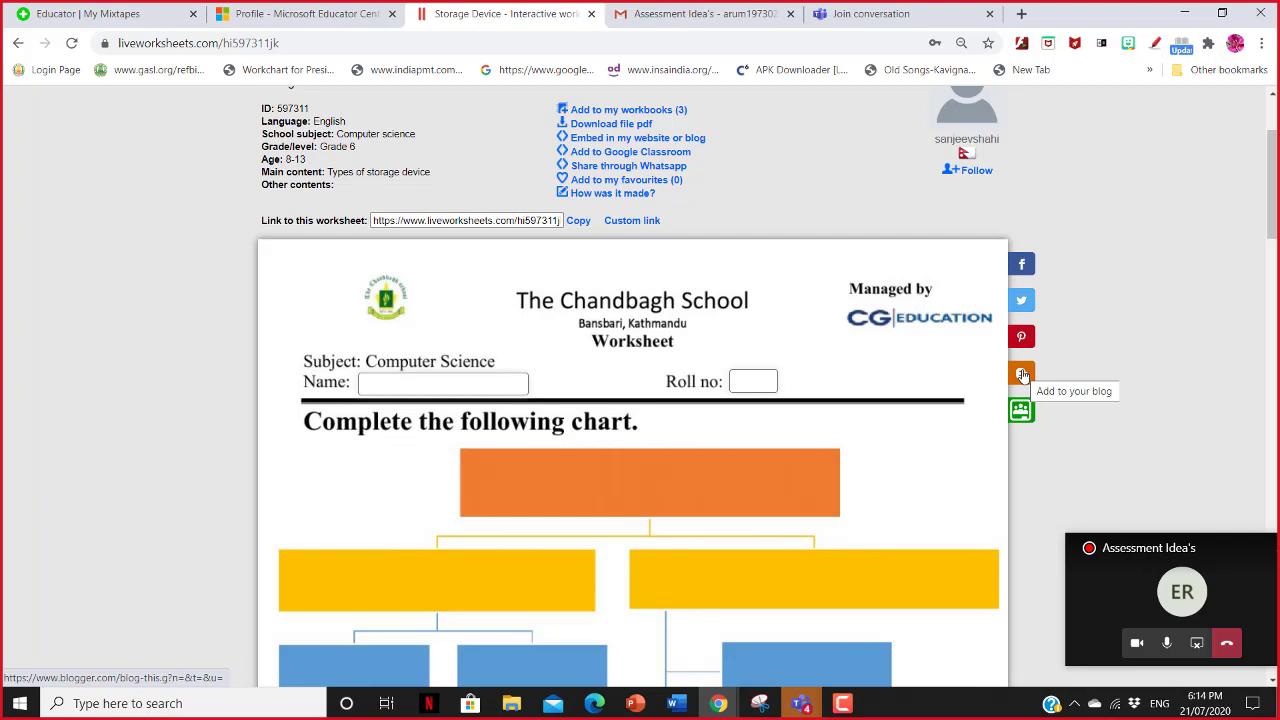
click(1022, 375)
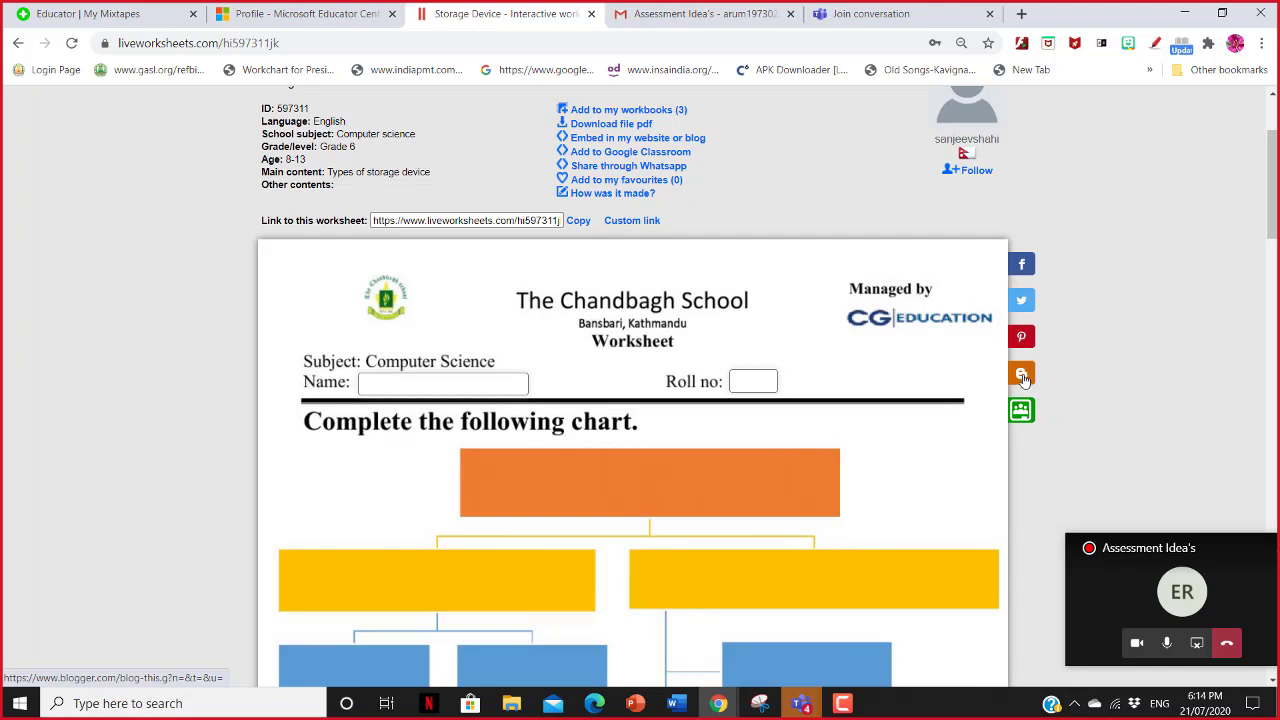
Publish the worksheet to the ENGLISHTRS blog as a post titled 'DEVICE TEST'.
click(1023, 377)
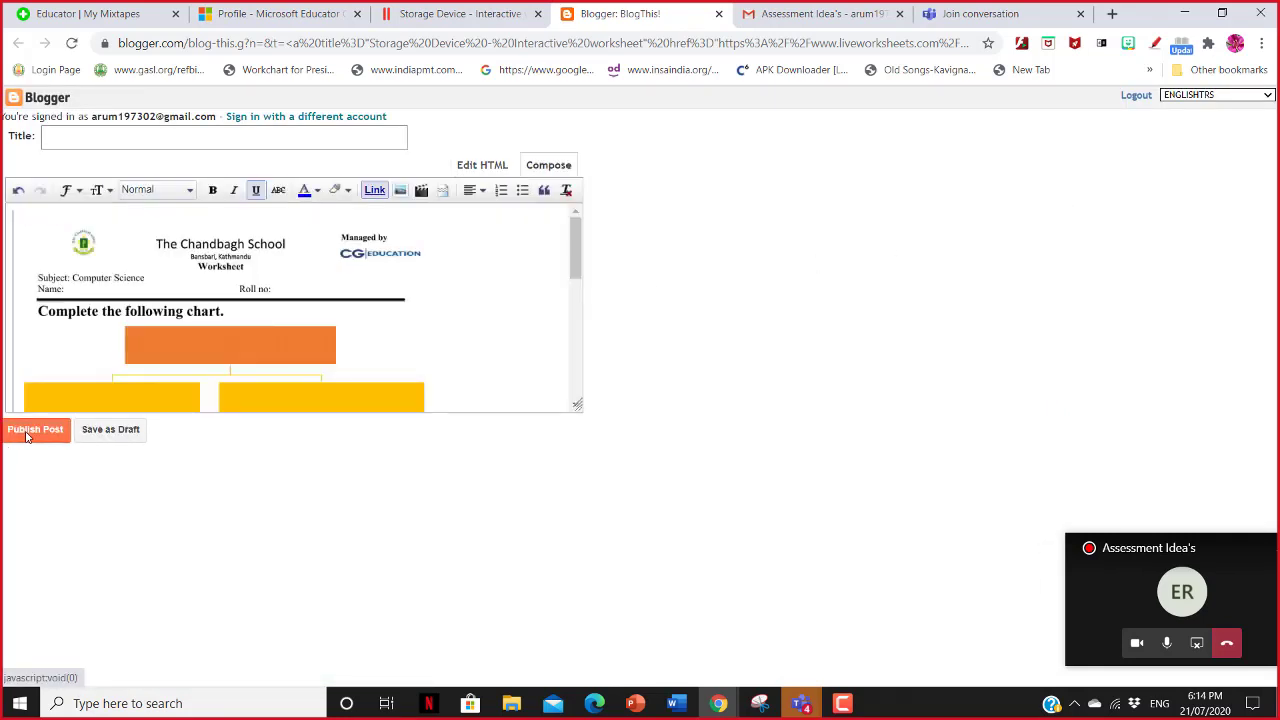
click(115, 138)
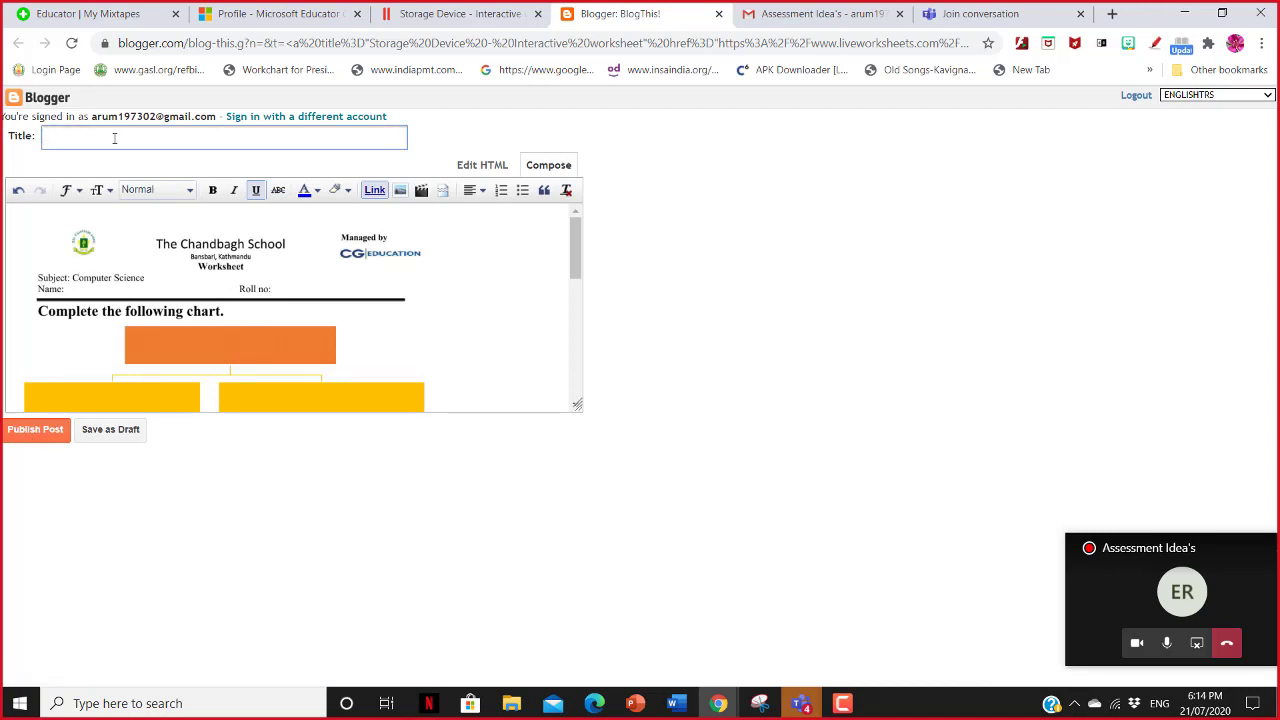
text(DEVICE TEST)
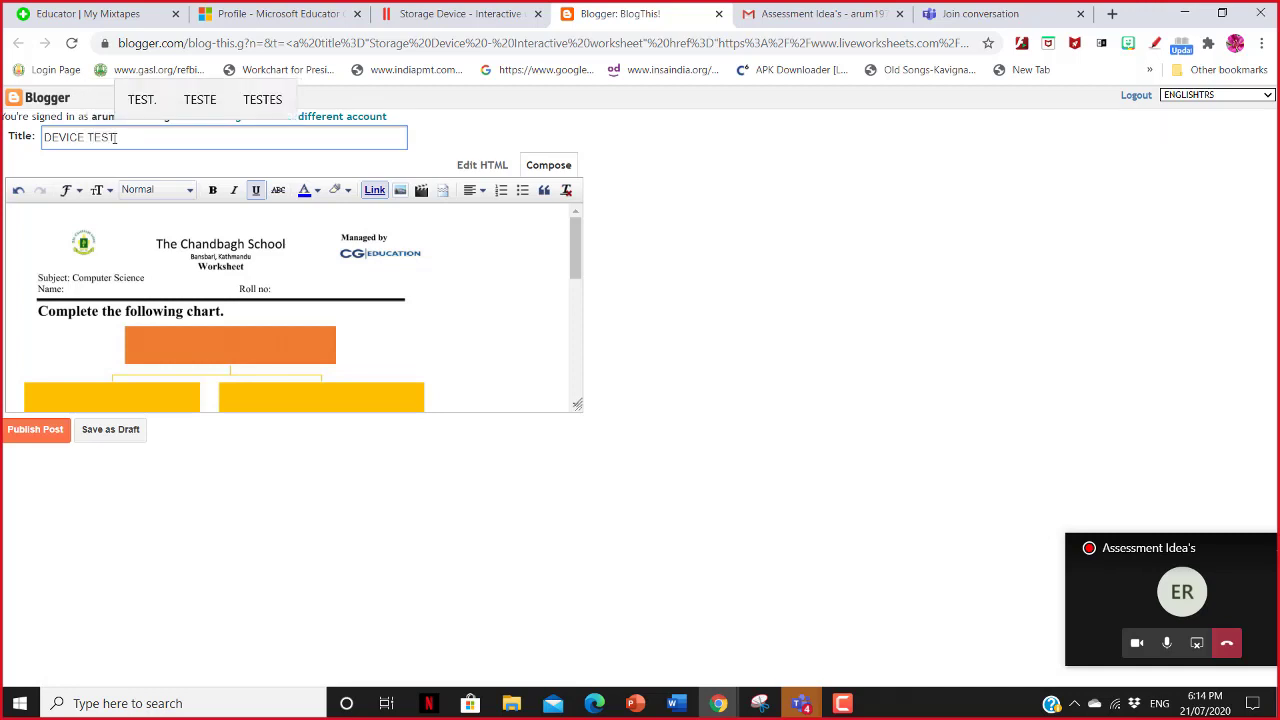
click(26, 441)
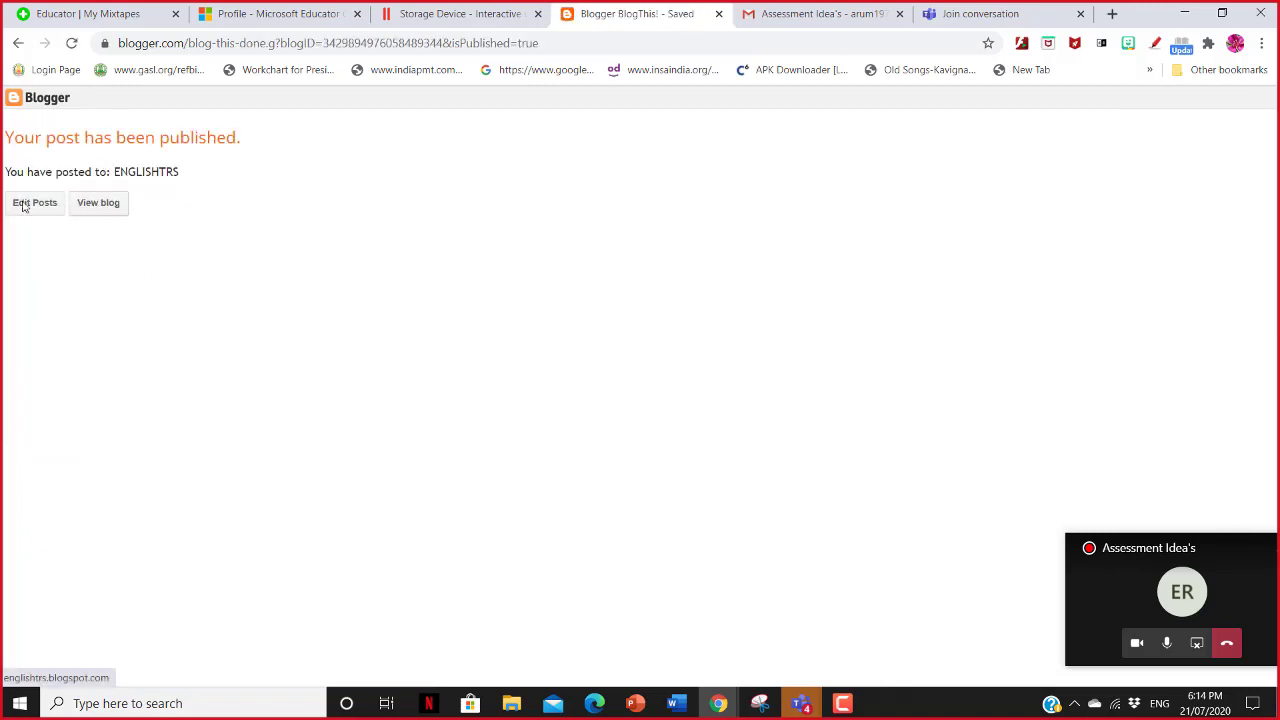
View the live DEVICE TEST post on the blog, then switch back to the Storage Device worksheet tab.
click(126, 208)
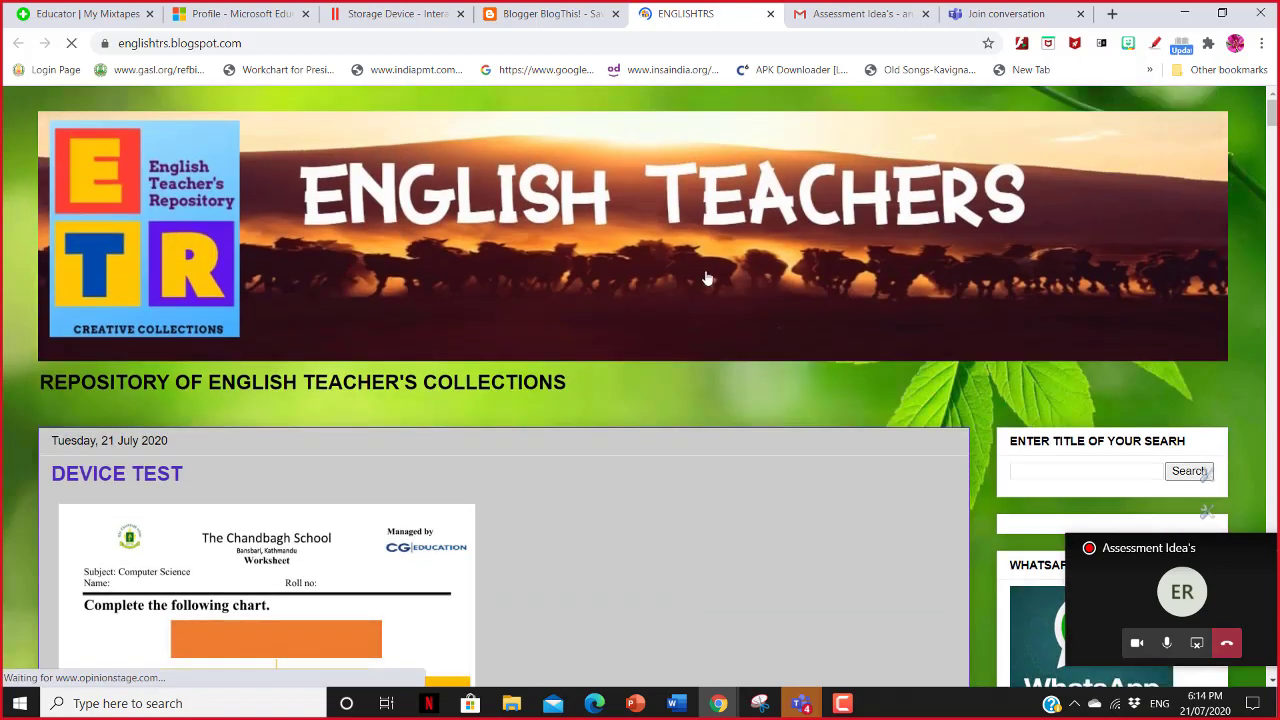
scroll(707, 262, down, 1)
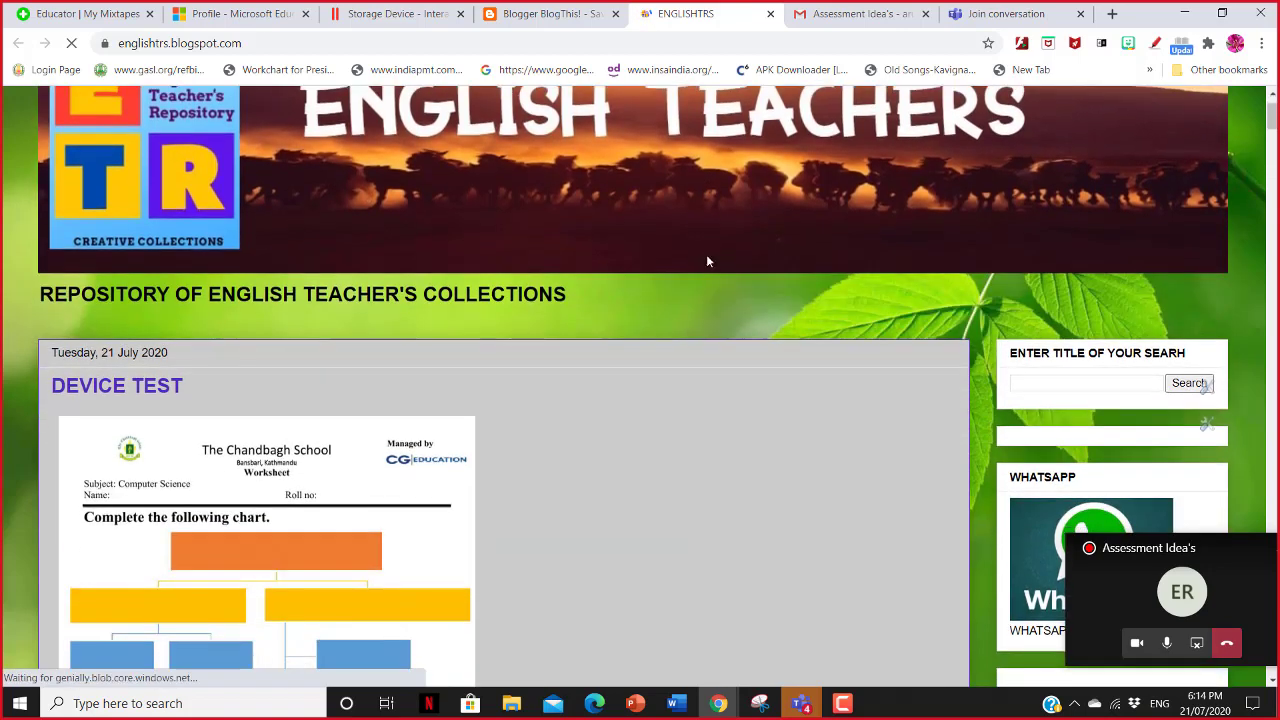
scroll(706, 262, down, 3)
scroll(706, 262, up, 1)
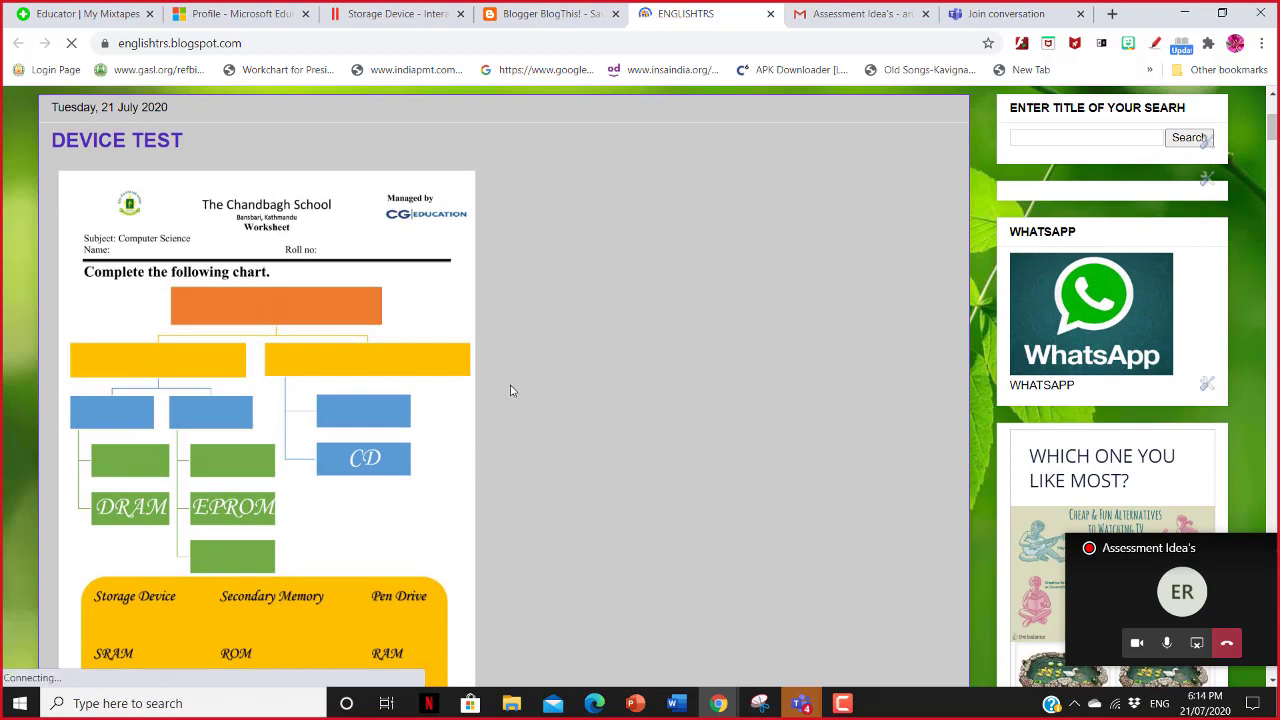
scroll(594, 400, down, 2)
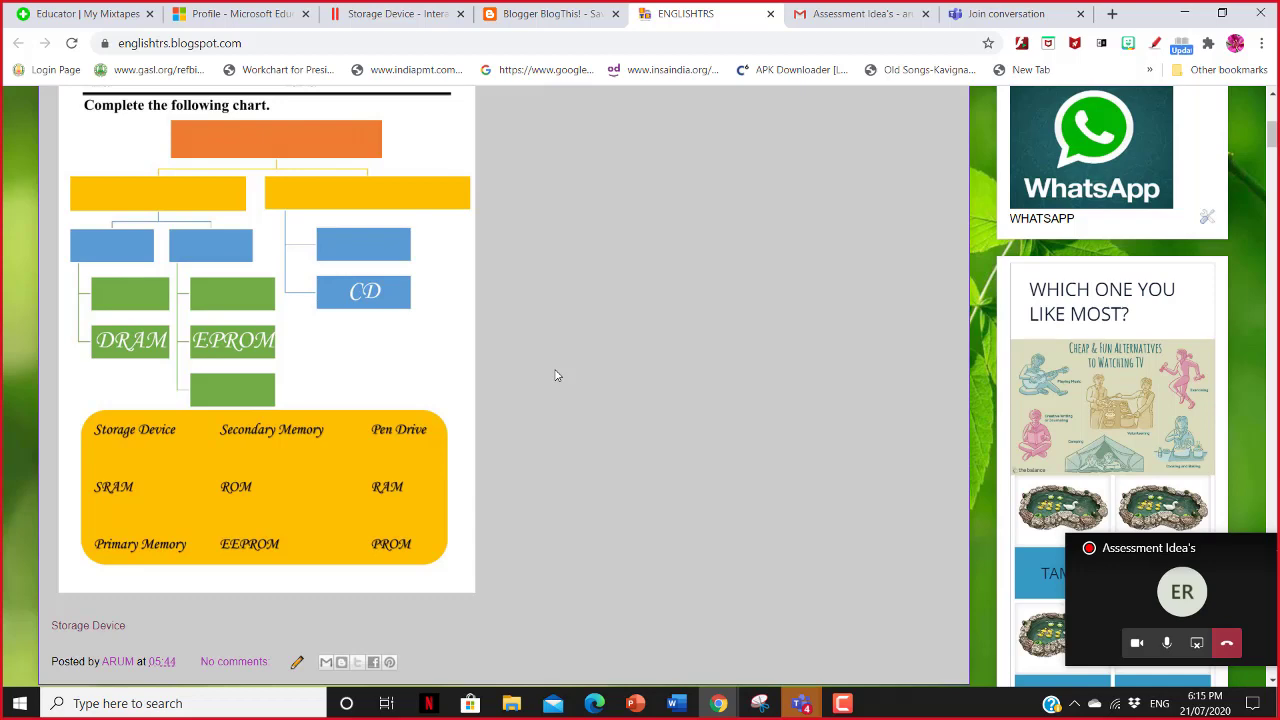
scroll(557, 375, up, 2)
scroll(557, 375, up, 2)
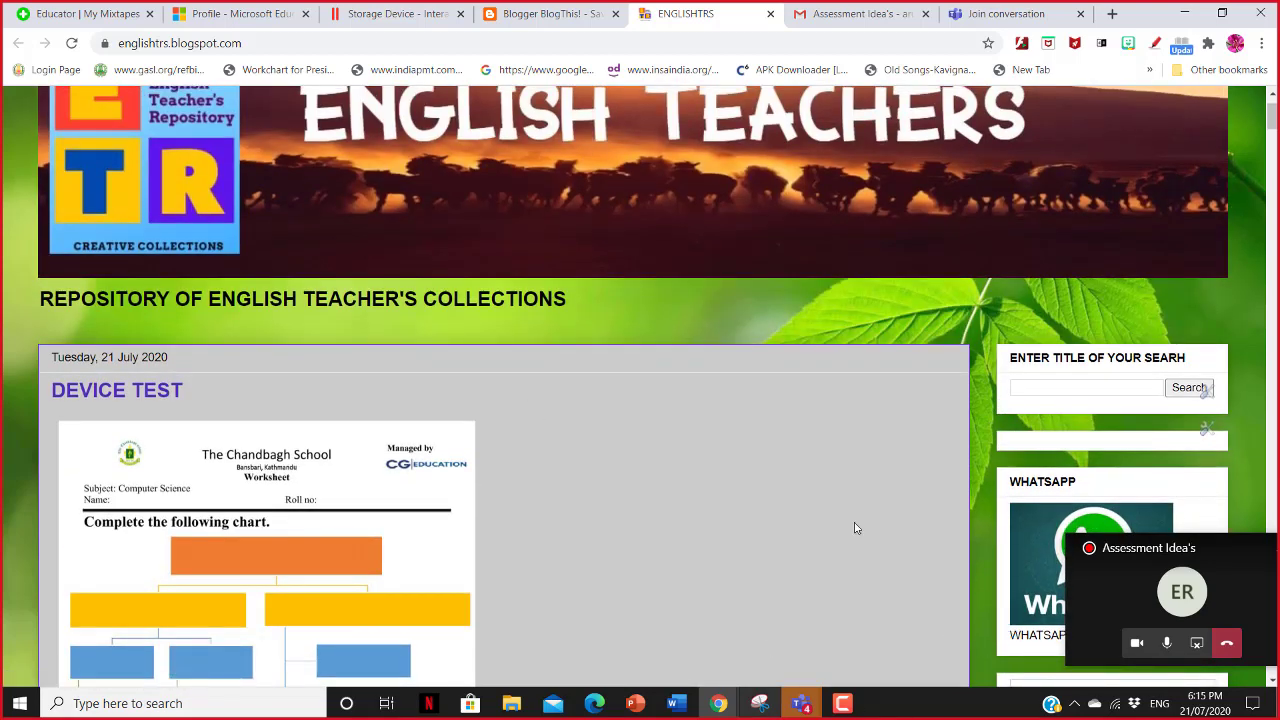
click(417, 20)
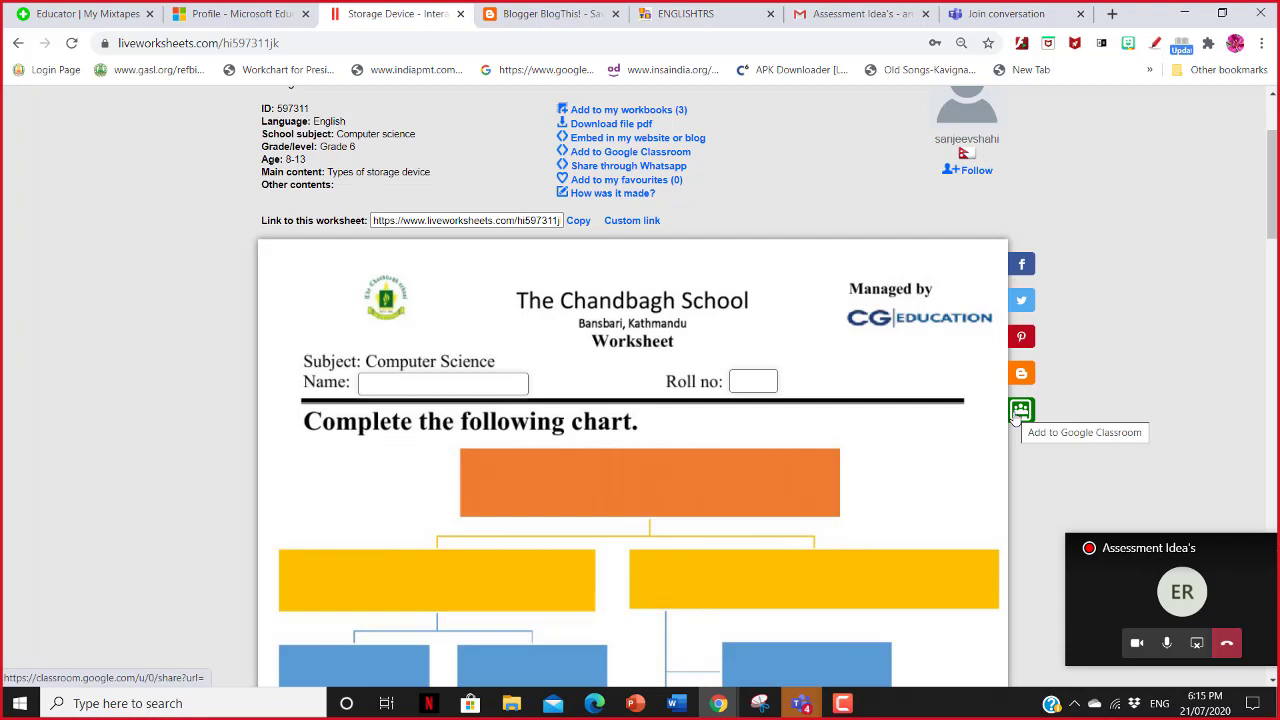
Share the worksheet to the VIII STD PUMS MOTHAIYANUR class as an assignment titled 'DEVICE TEST'.
click(1019, 417)
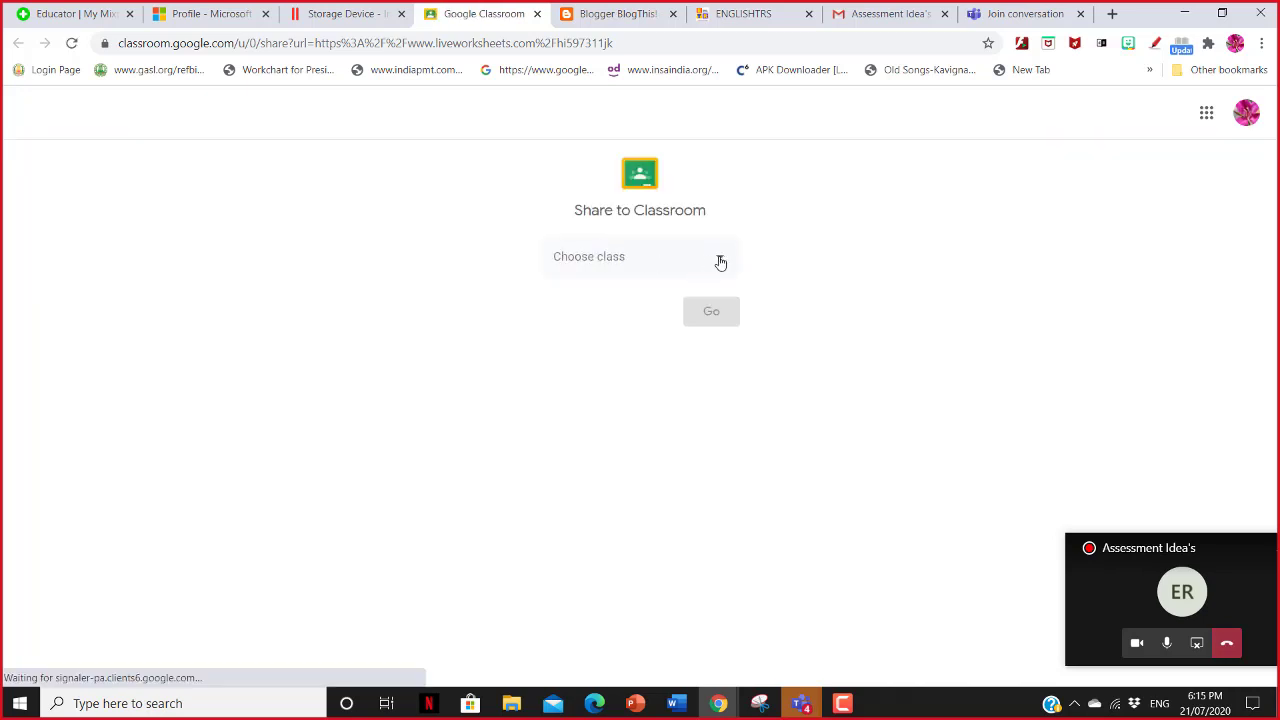
click(719, 261)
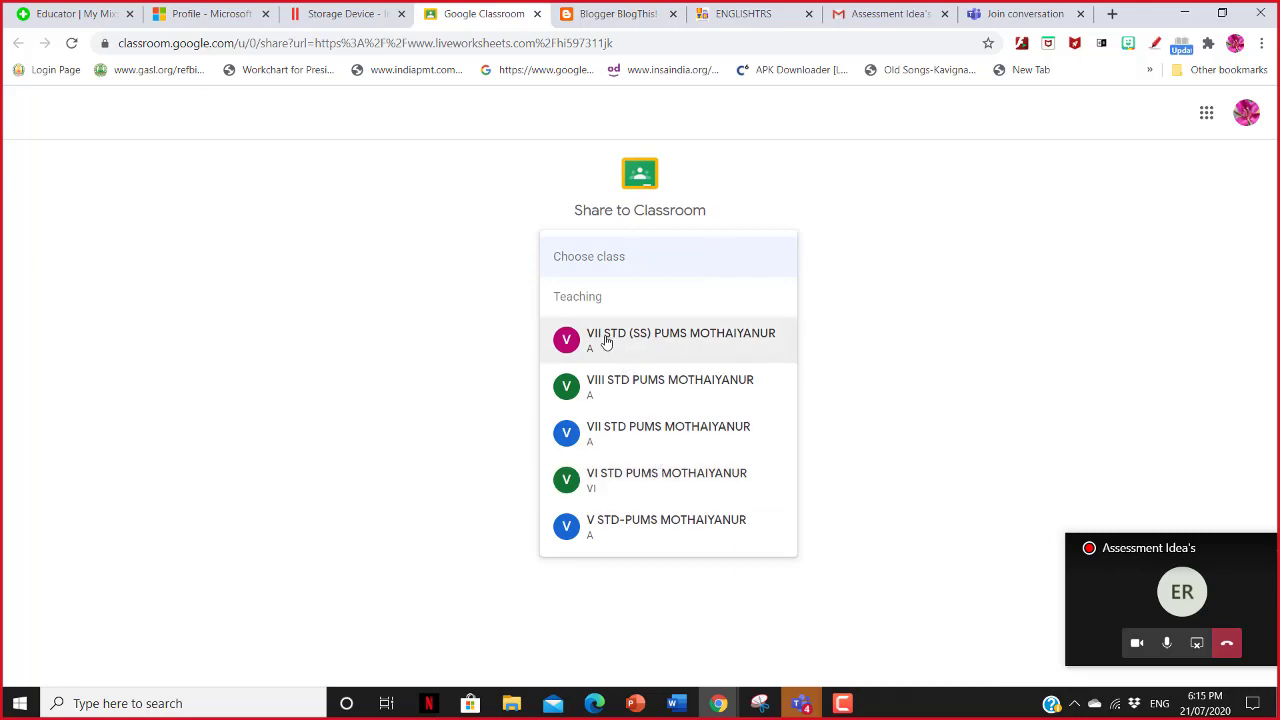
click(772, 378)
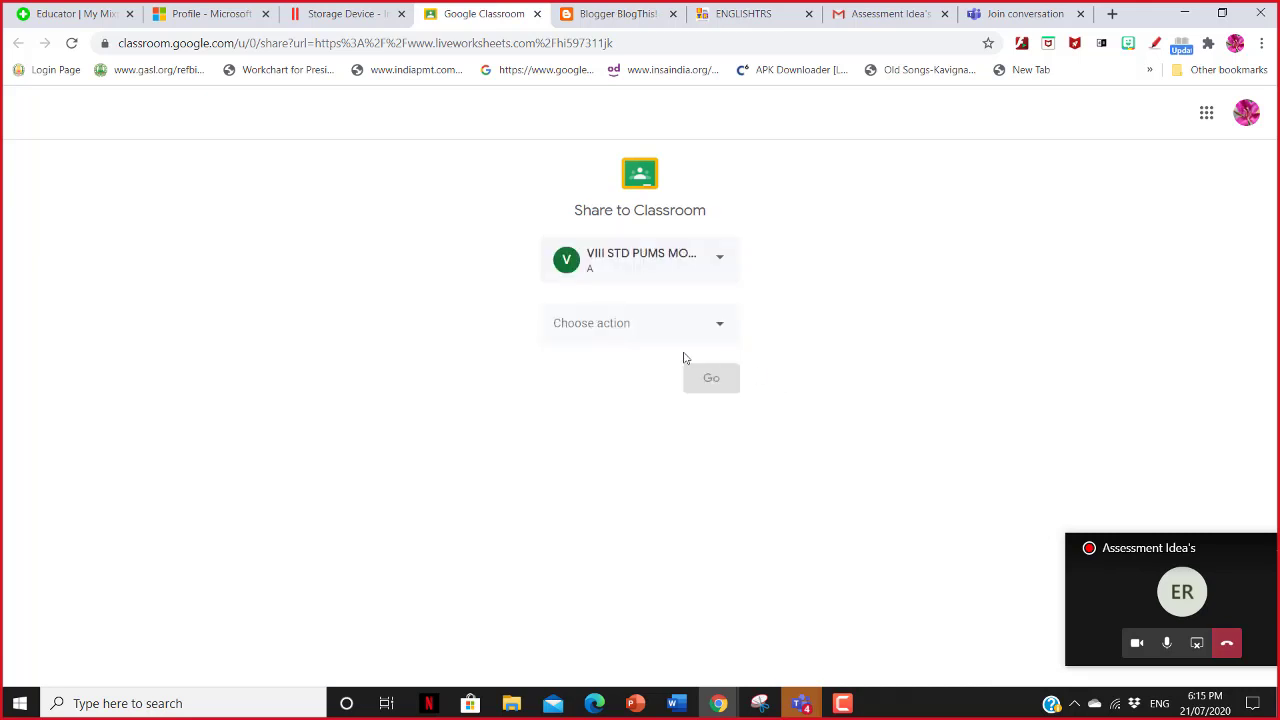
click(718, 334)
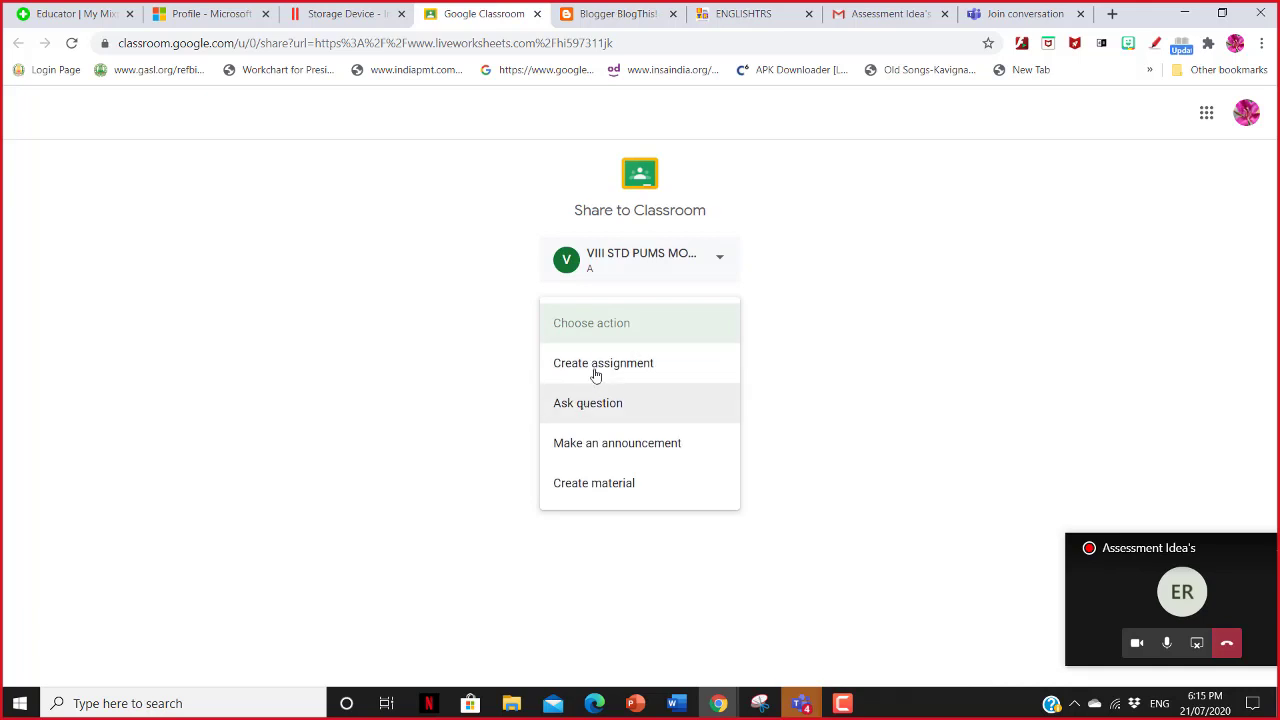
click(603, 366)
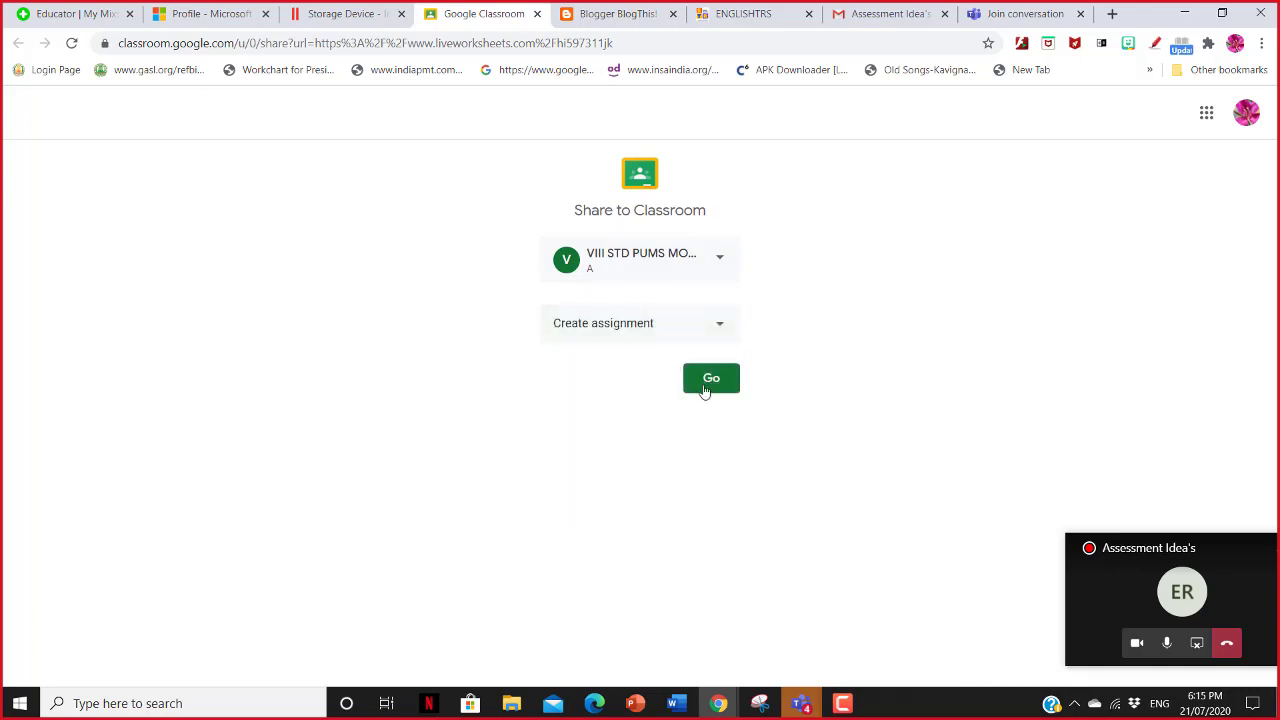
click(709, 382)
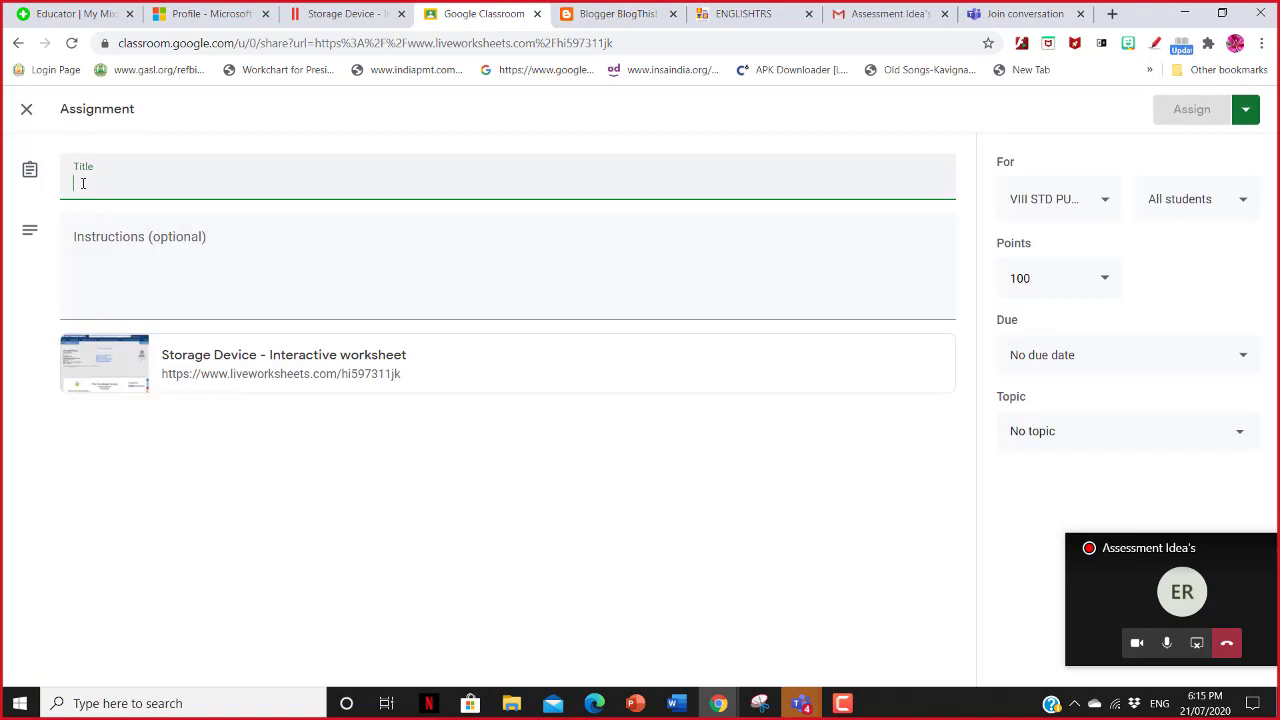
text(DEV)
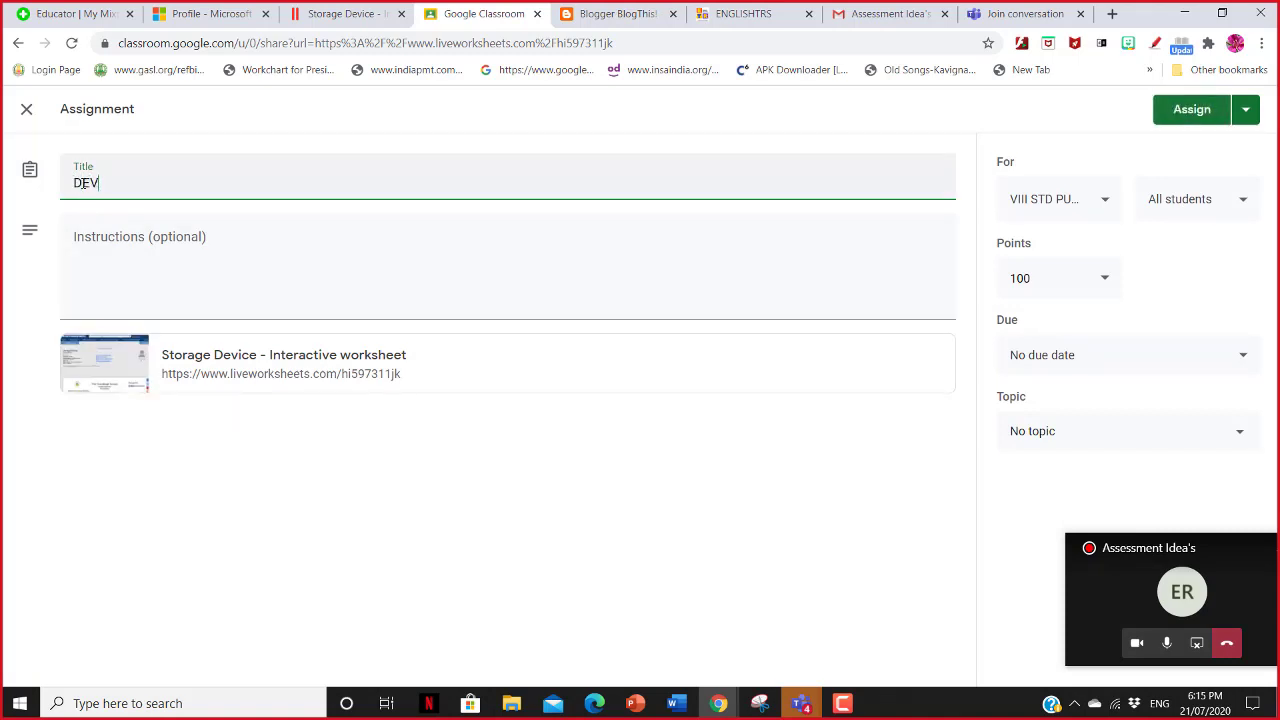
text(ICE TEST)
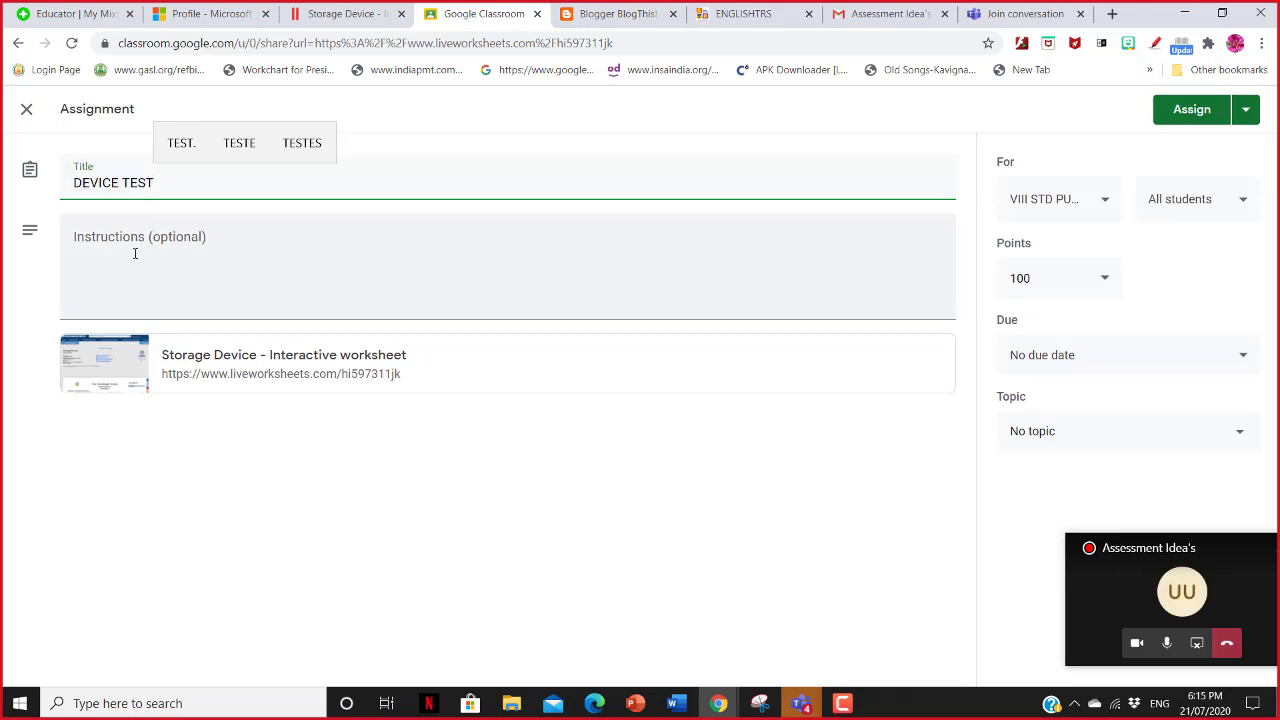
click(1177, 110)
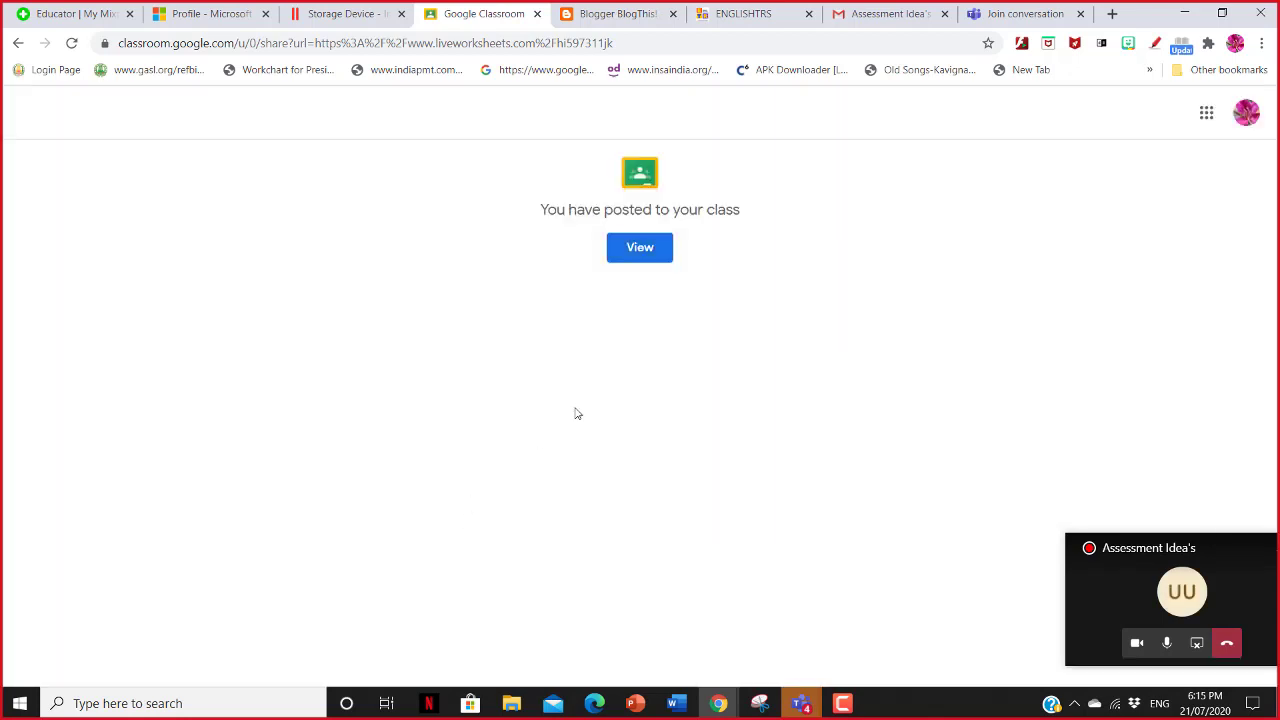
Open the VIII STD class stream showing the DEVICE TEST assignment posted at 6:15 pm.
click(648, 251)
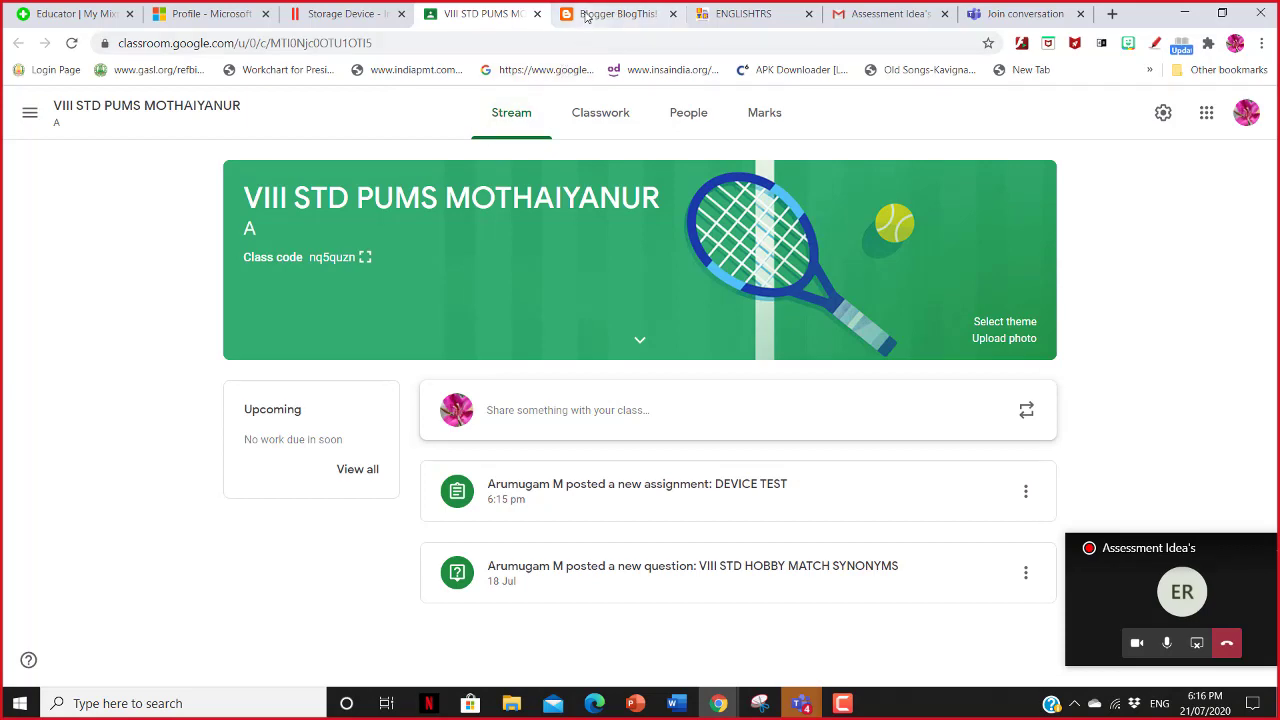
mouse_move(720, 708)
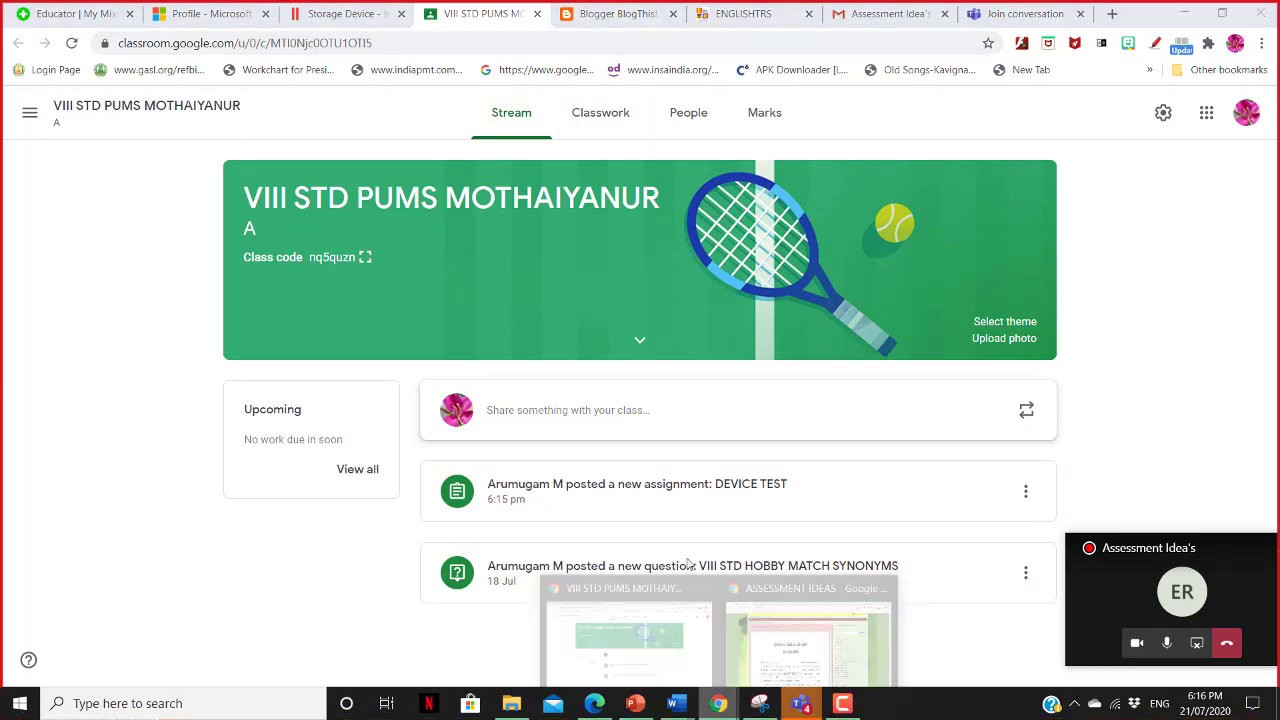
mouse_move(810, 653)
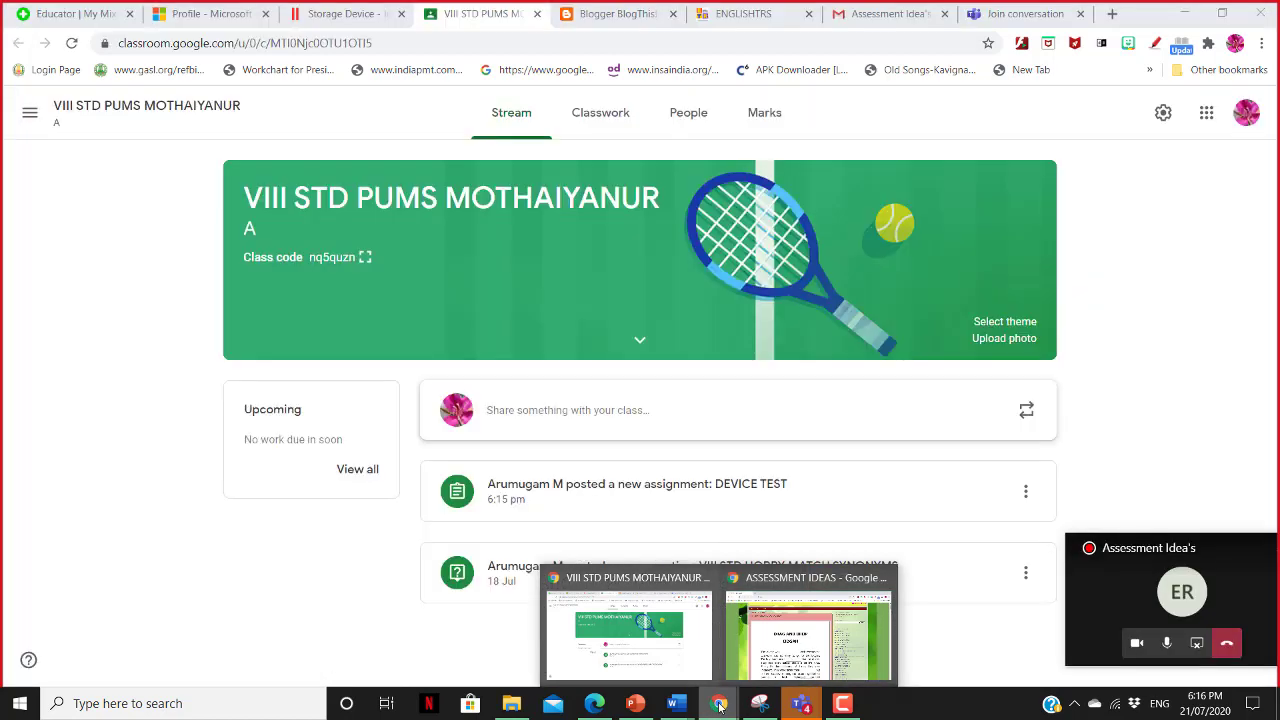
Switch to the ASSESSMENT IDEAS1.0 deck and move to slide 48 with the six workbook steps.
click(635, 704)
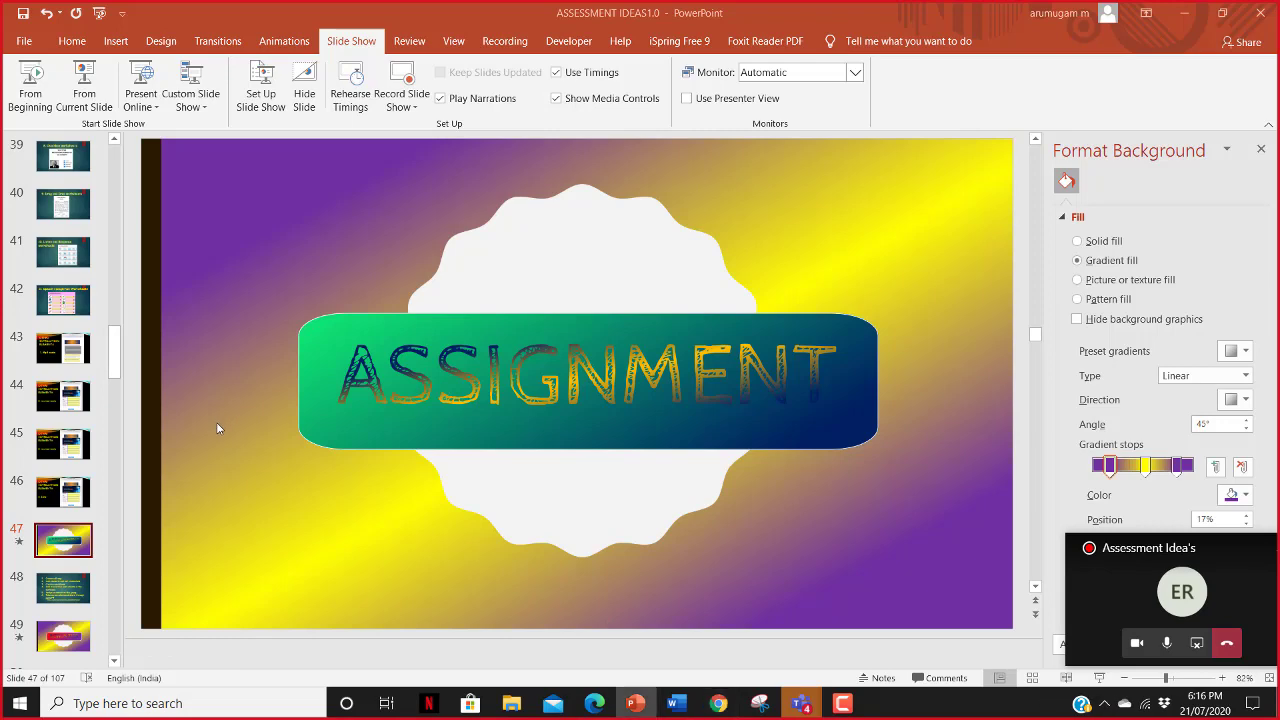
key(Down)
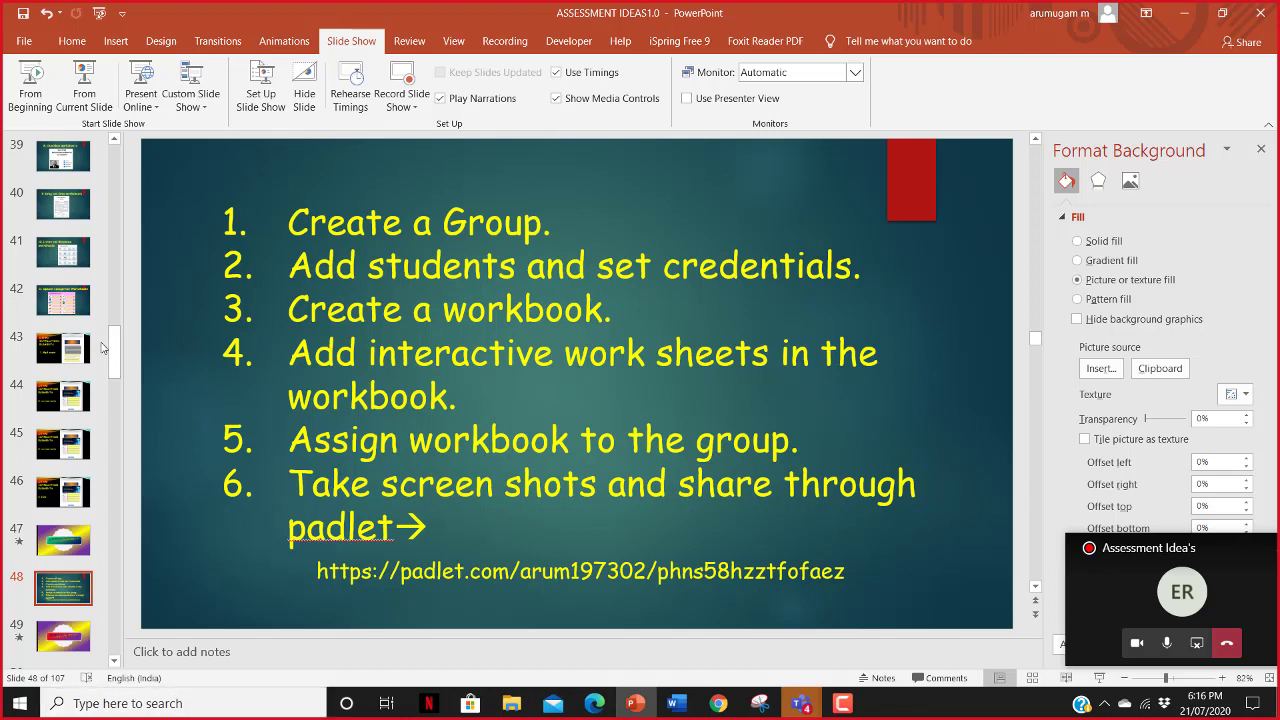
scroll(101, 347, down, 8)
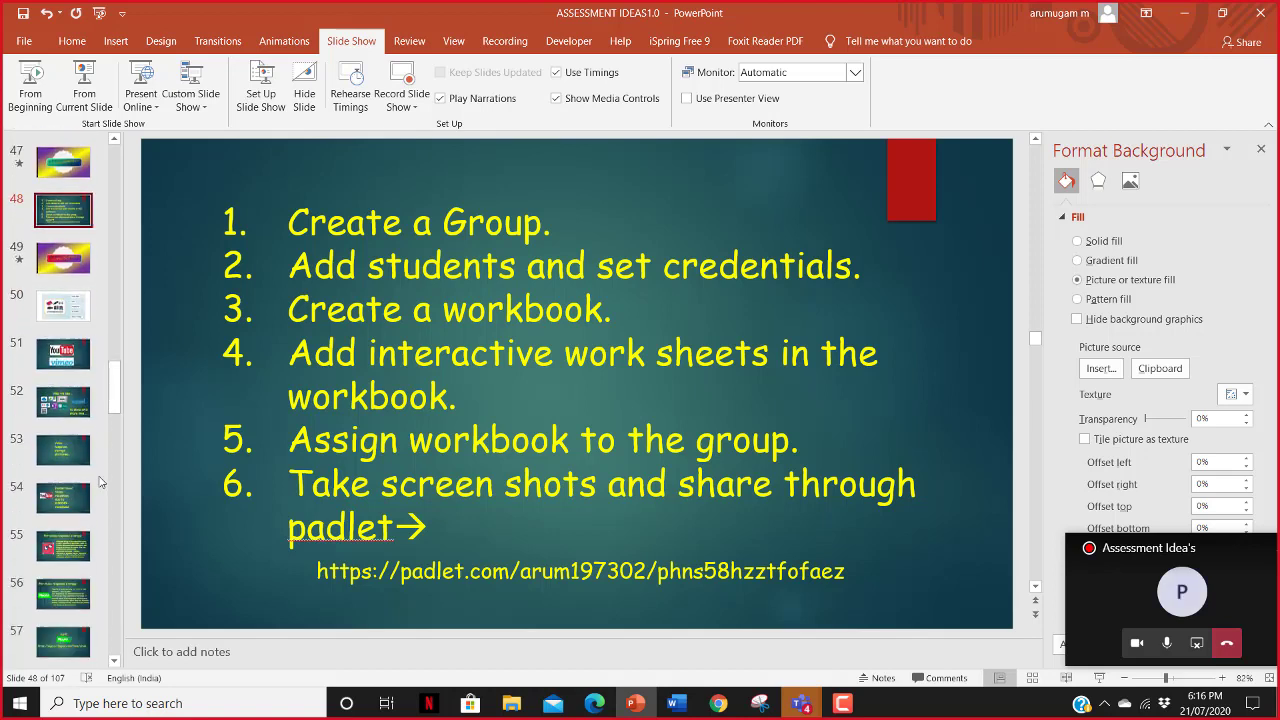